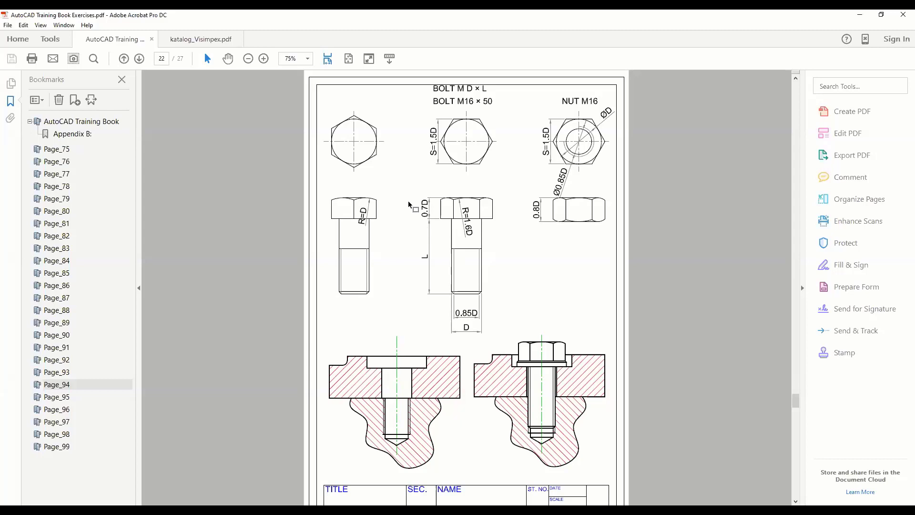
Scroll to the bolt sheet and box both bolt drawings, then the M16 bolt's views.
scroll(392, 181, "up", 4, "ctrl")
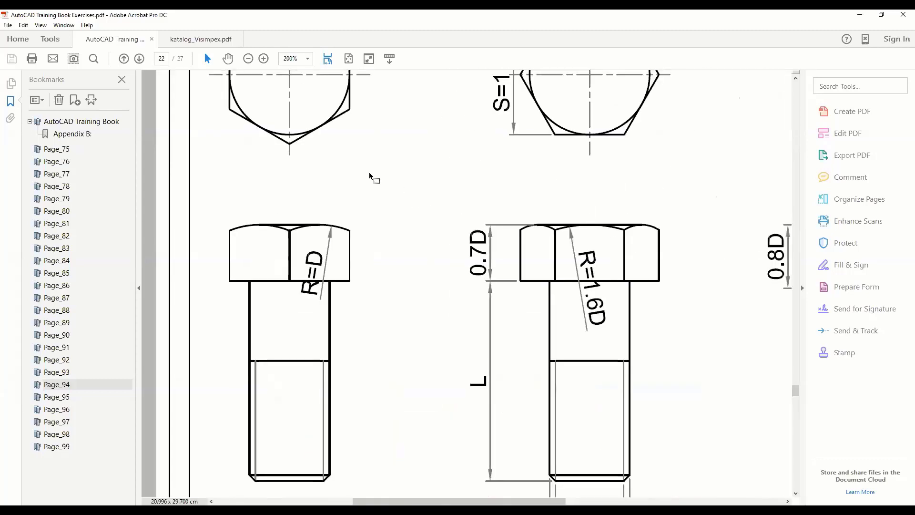
scroll(371, 173, "down", 3)
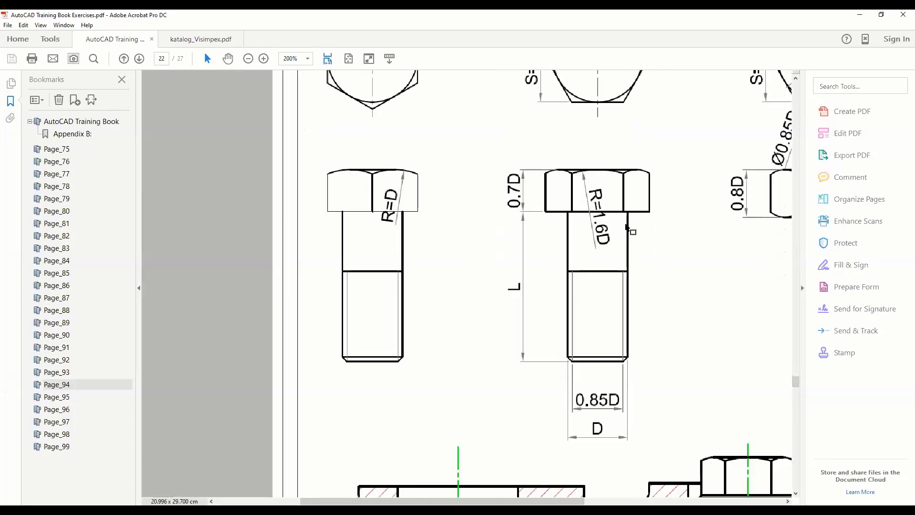
scroll(626, 227, "down", 1, "ctrl")
scroll(630, 229, "down", 2, "ctrl")
scroll(626, 215, "down", 1, "ctrl")
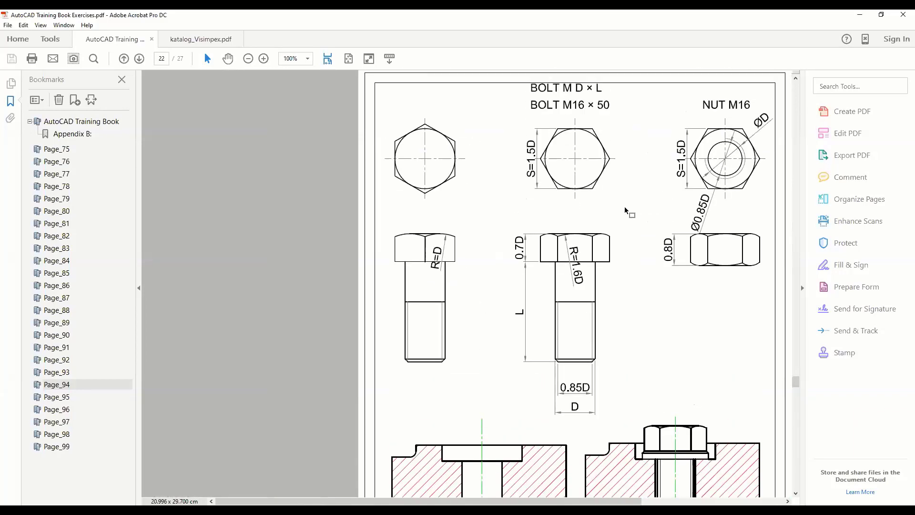
mouse_move(641, 117)
left_mouse_down()
mouse_move(382, 356)
mouse_move(382, 385)
left_mouse_up()
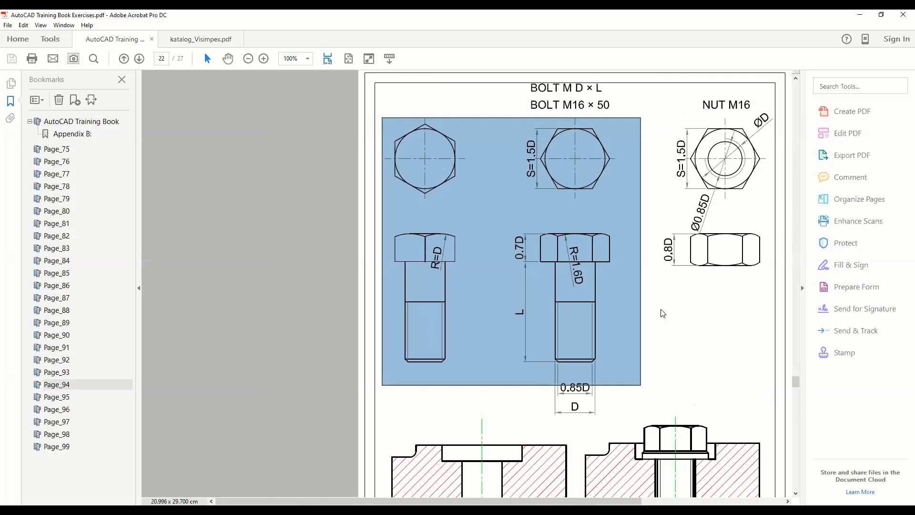
left_click(675, 309)
mouse_move(638, 111)
left_mouse_down()
mouse_move(502, 325)
mouse_move(508, 382)
left_mouse_up()
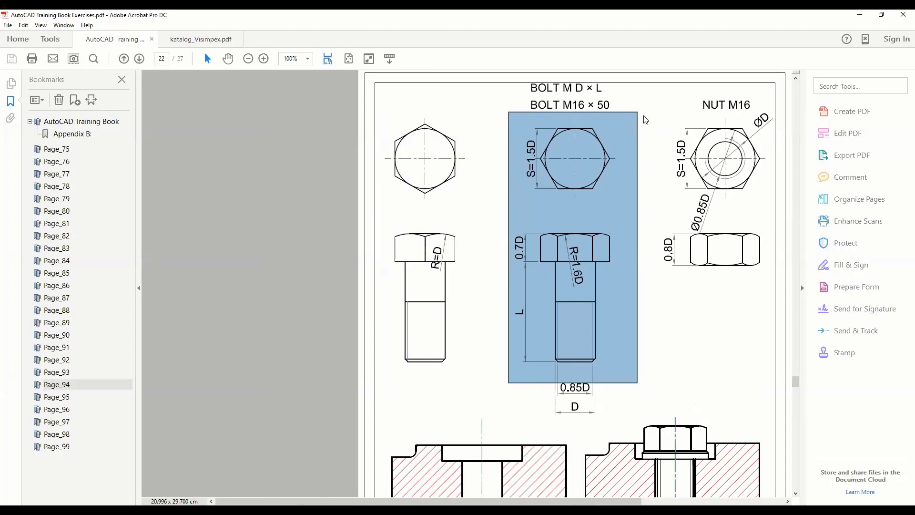
Box the M16 and left bolts' hexagon top views and side views in turn.
mouse_move(646, 115)
left_mouse_down()
mouse_move(510, 189)
mouse_move(509, 205)
left_mouse_up()
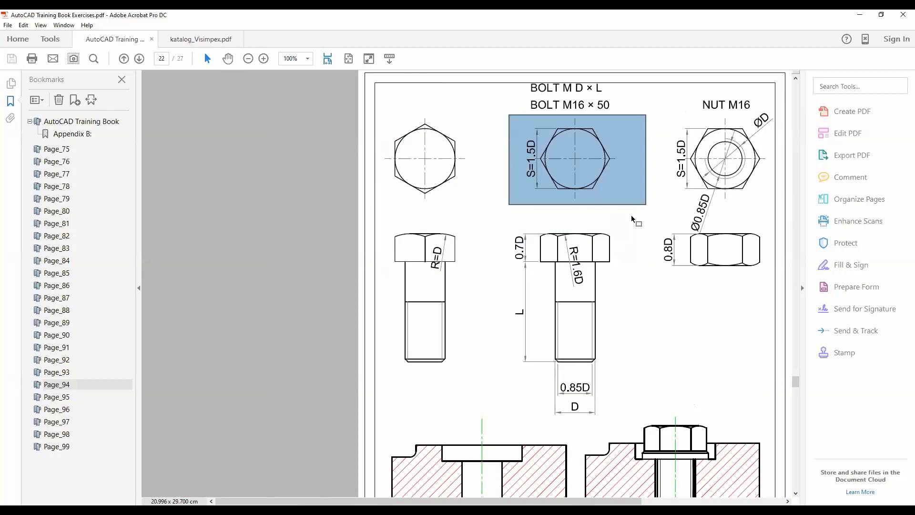
mouse_move(632, 217)
left_mouse_down()
mouse_move(506, 368)
mouse_move(507, 379)
left_mouse_up()
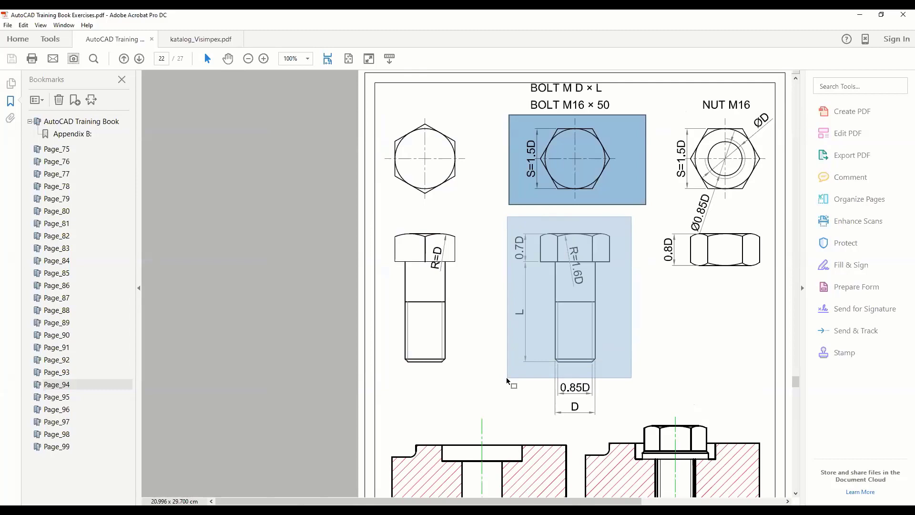
left_click_drag(507, 378, 506, 377)
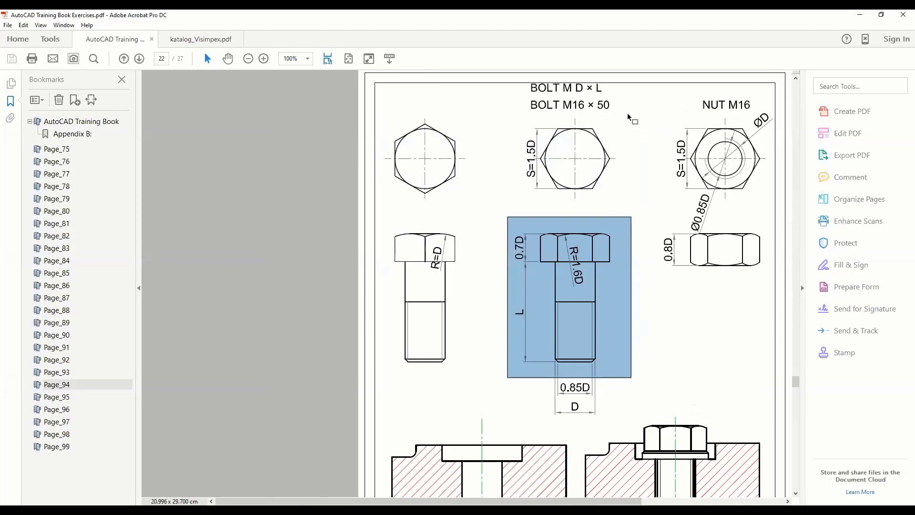
left_click_drag(628, 114, 519, 199)
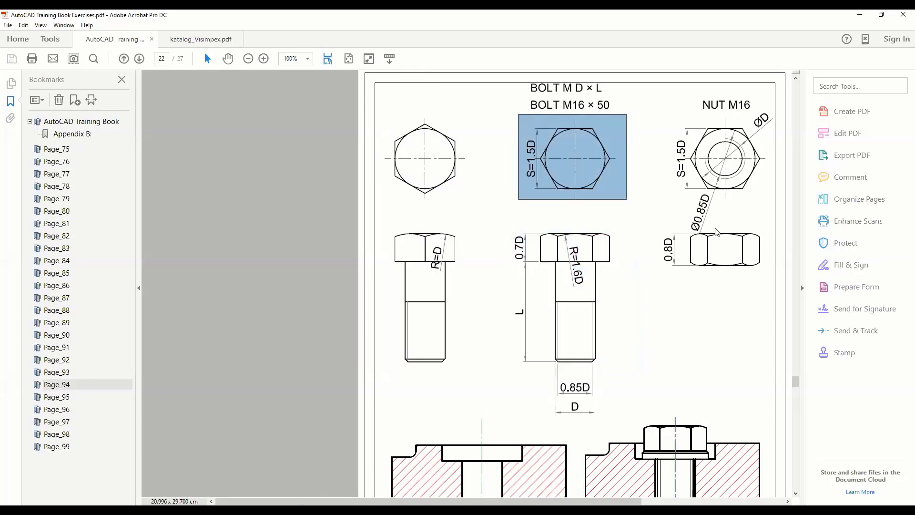
mouse_move(473, 220)
left_mouse_down()
mouse_move(376, 336)
mouse_move(385, 373)
left_mouse_up()
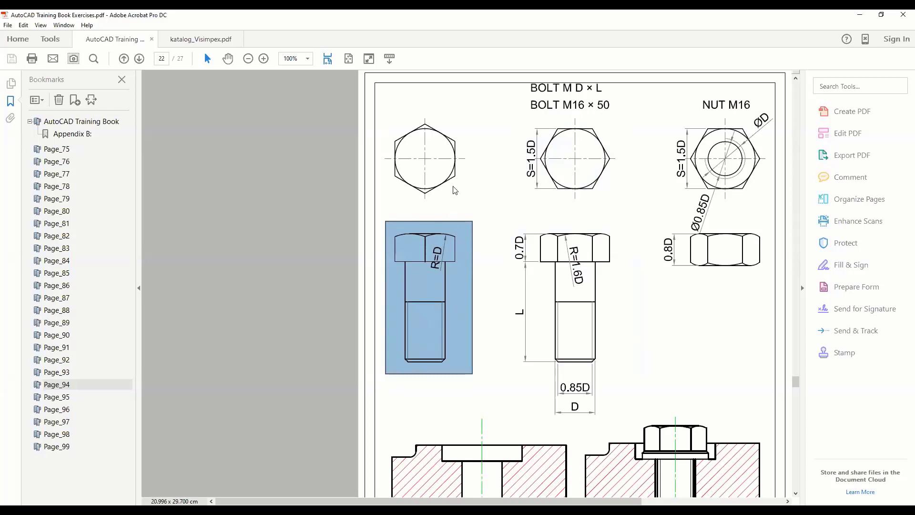
left_click_drag(482, 103, 381, 206)
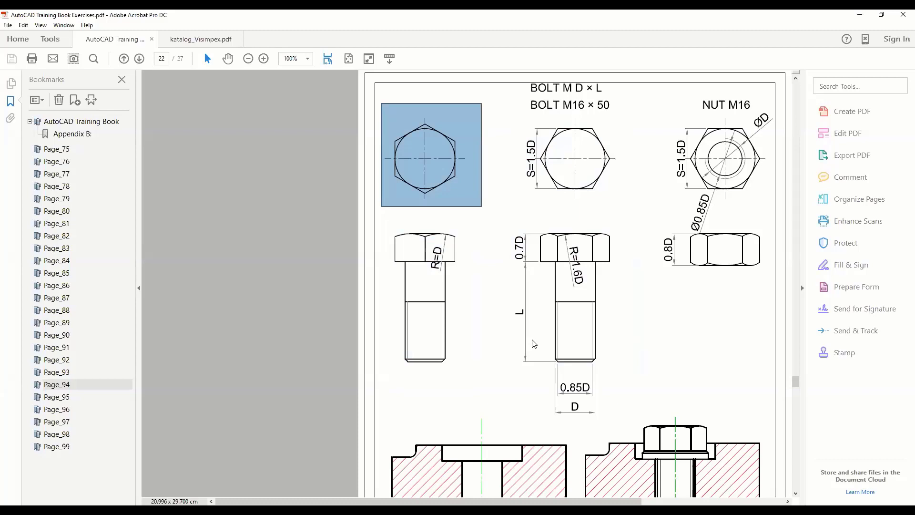
left_click_drag(631, 122, 520, 206)
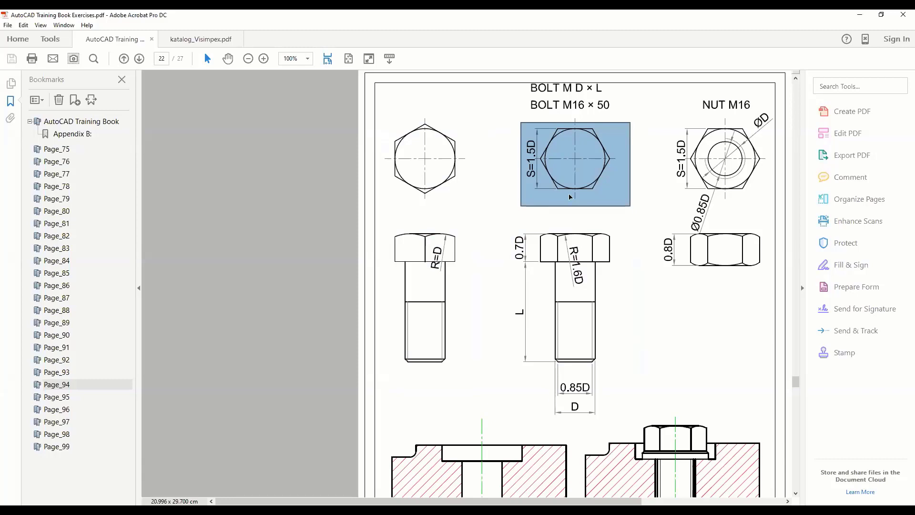
Box the M16 bolt's shank below the head and zoom in on it.
left_click(614, 301)
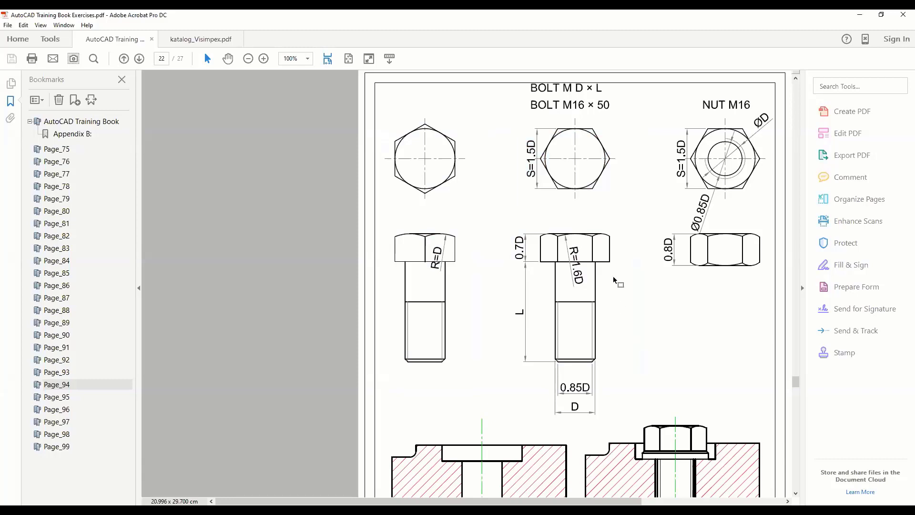
mouse_move(608, 260)
left_mouse_down()
mouse_move(529, 336)
mouse_move(531, 377)
left_mouse_up()
scroll(595, 300, "up", 2, "ctrl")
scroll(595, 301, "up", 2, "ctrl")
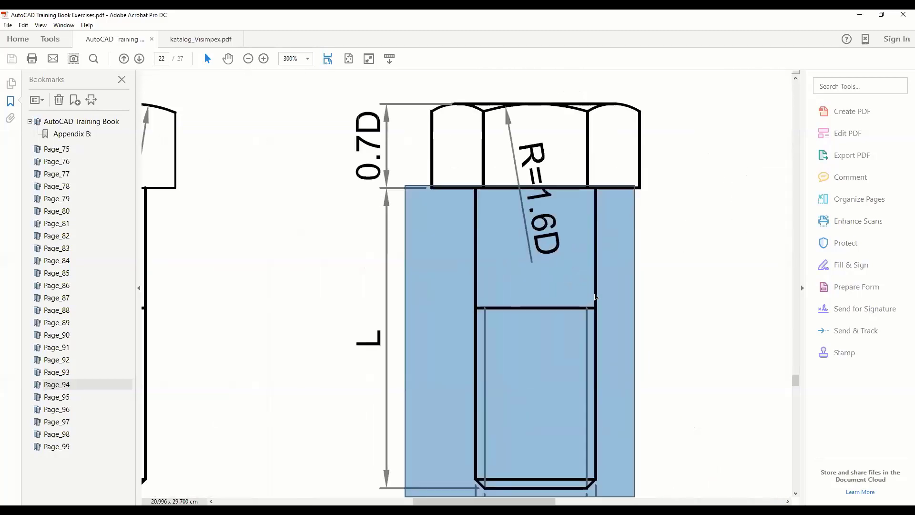
scroll(619, 267, "down", 2)
Clear the shank marking and scroll back up to the sheet's title headings.
left_click(645, 237)
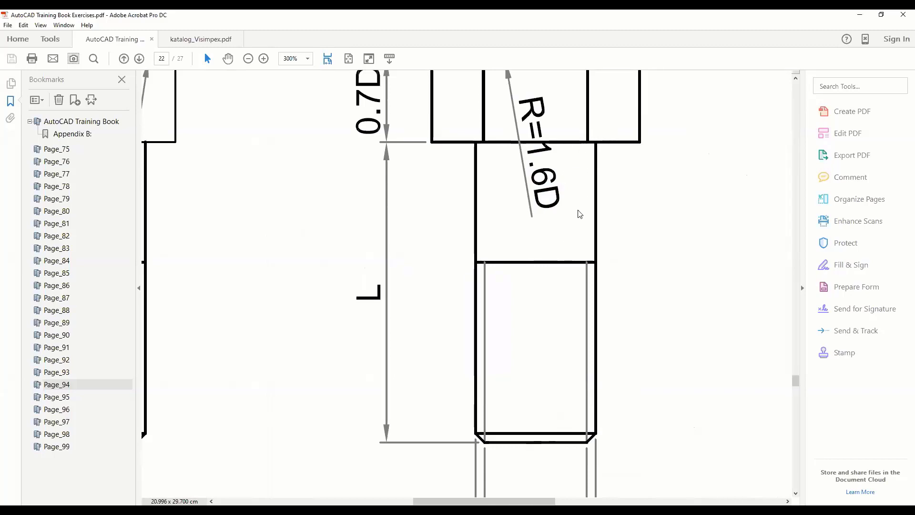
scroll(583, 232, "down", 4, "ctrl")
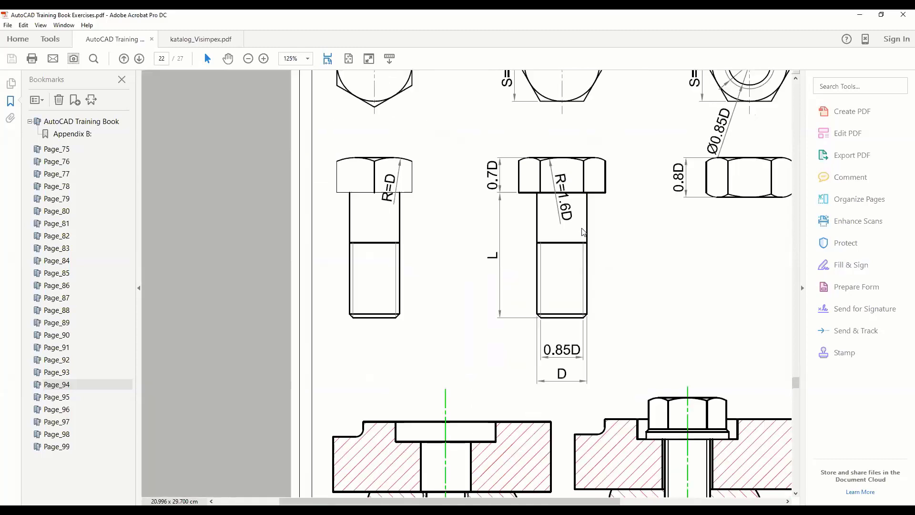
scroll(583, 232, "down", 1, "ctrl")
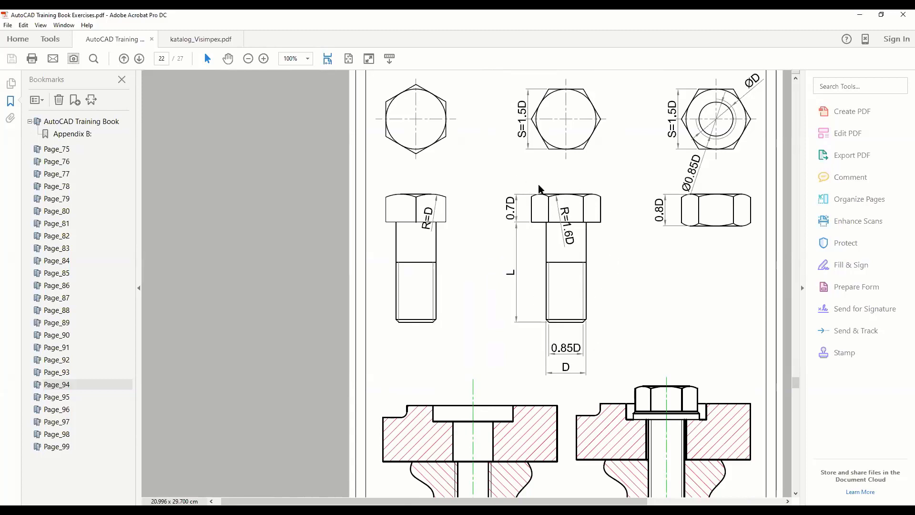
scroll(534, 187, "up", 1)
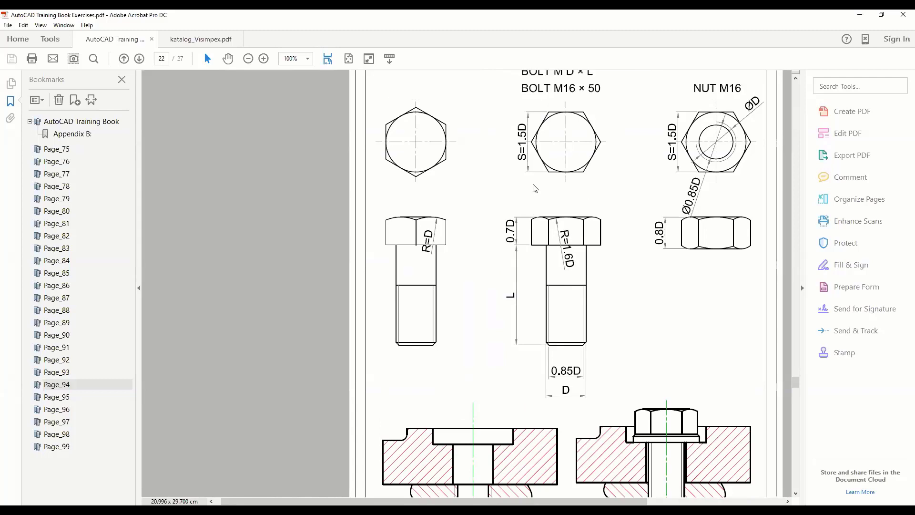
scroll(536, 186, "up", 2)
scroll(572, 172, "up", 2)
Snapshot-box the 'BOLT M D × L' heading, then the 'BOLT M16 × 50' heading.
scroll(586, 159, "up", 5, "ctrl")
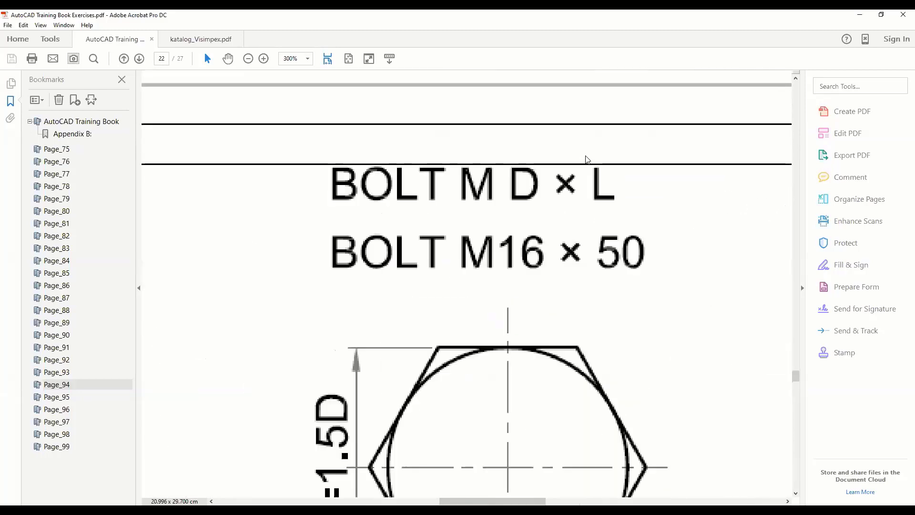
left_click_drag(646, 146, 311, 217)
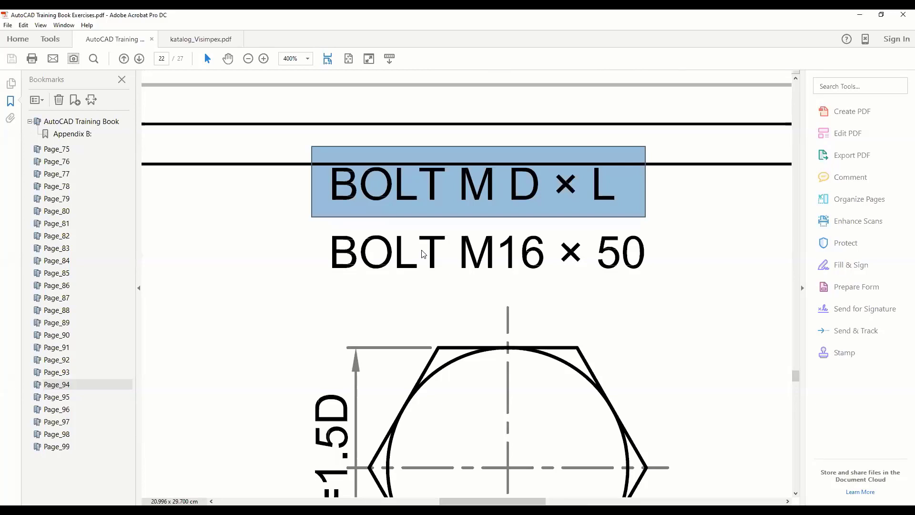
left_click_drag(672, 217, 310, 277)
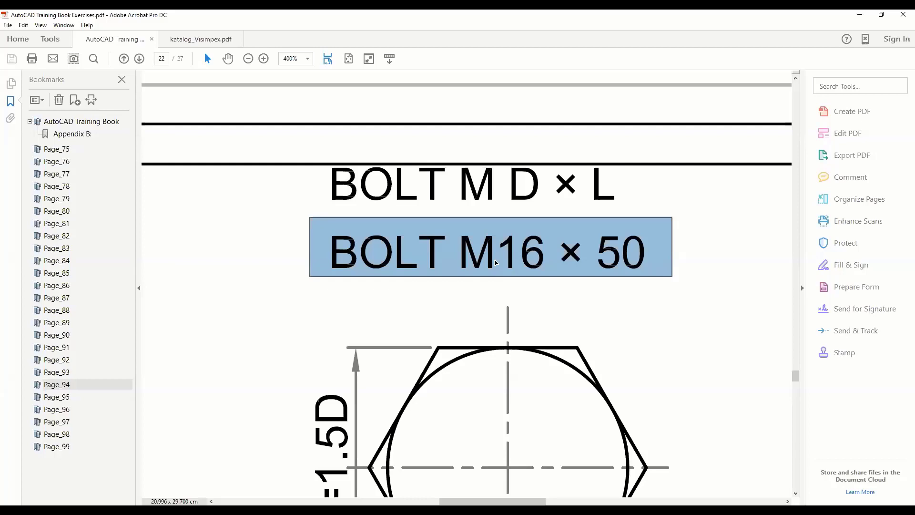
Scroll the bolt sheet to the side view's threaded end showing 0.85D and D.
scroll(494, 263, "down", 1, "ctrl")
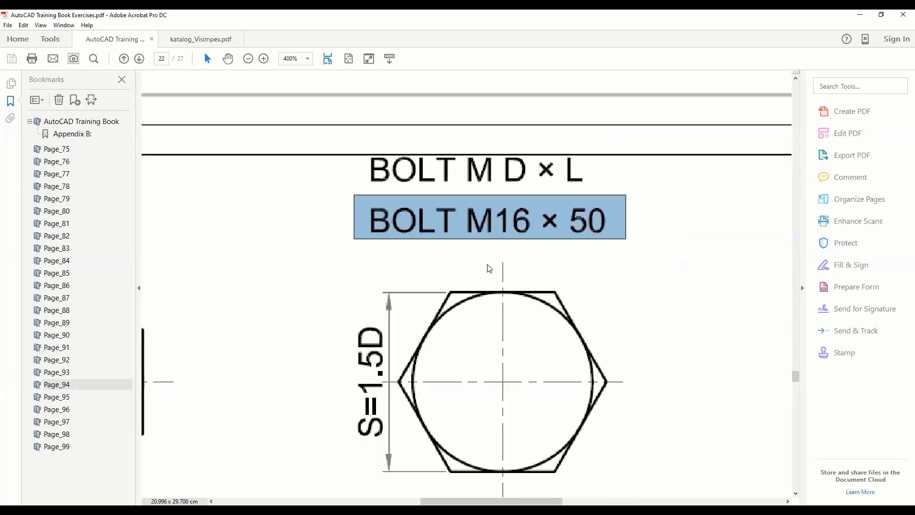
scroll(486, 266, "down", 2, "ctrl")
scroll(485, 283, "down", 2)
scroll(485, 286, "down", 3)
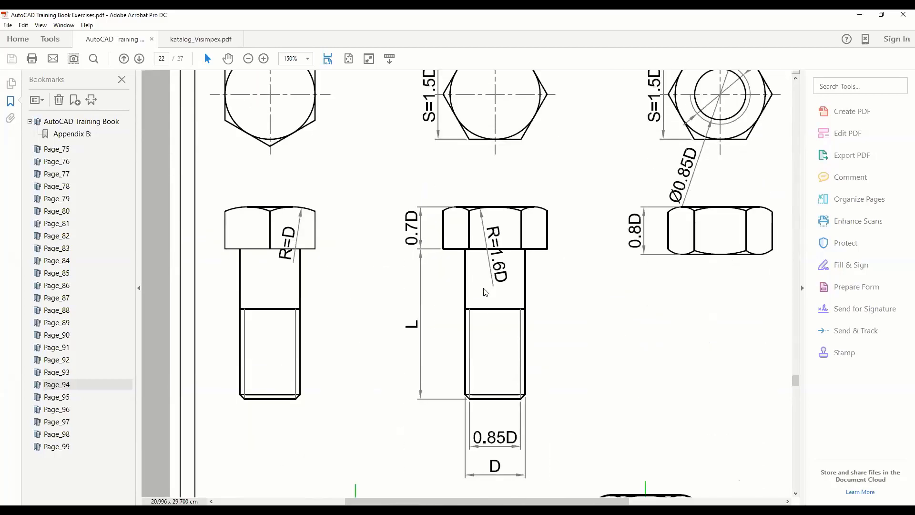
scroll(496, 401, "up", 1, "ctrl")
scroll(496, 402, "up", 2, "ctrl")
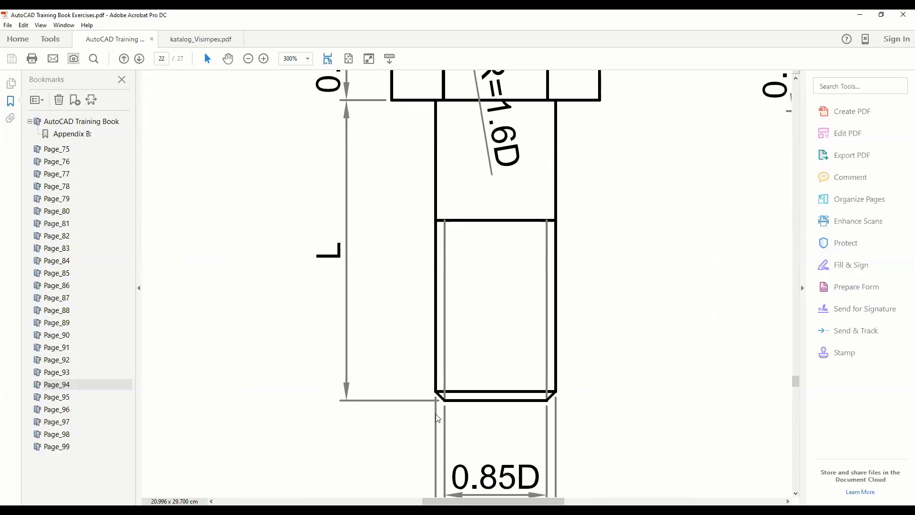
scroll(423, 313, "down", 2)
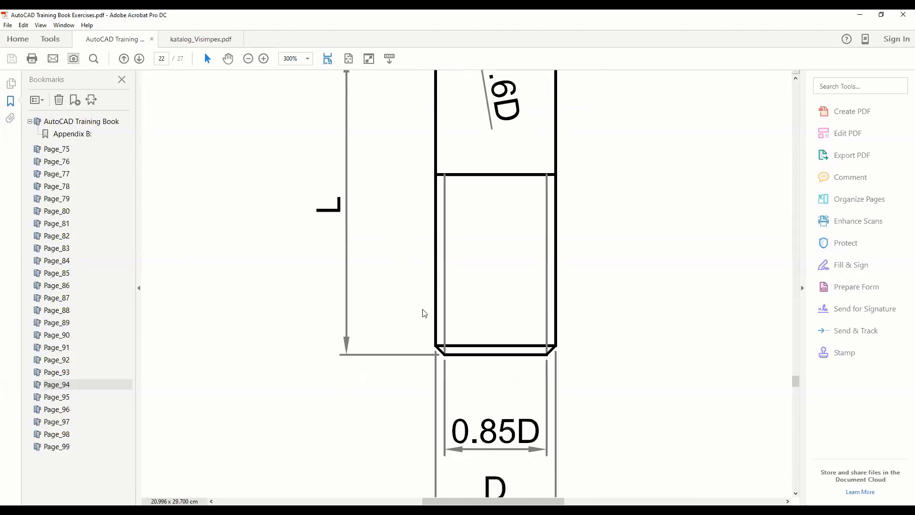
scroll(423, 312, "down", 1)
scroll(507, 443, "down", 1)
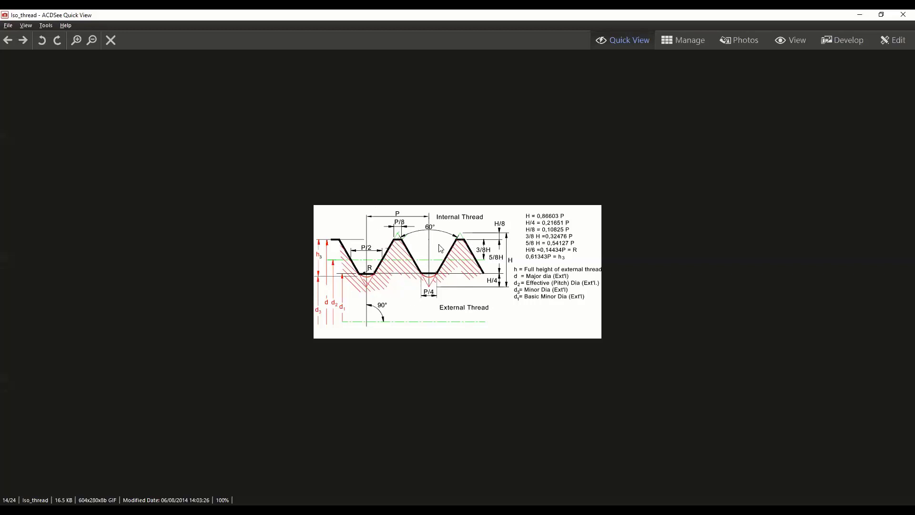
Page through the ACDSee images to pitch_dia, then return to Acrobat's bolt drawing.
scroll(433, 239, "down", 1)
scroll(433, 238, "down", 2)
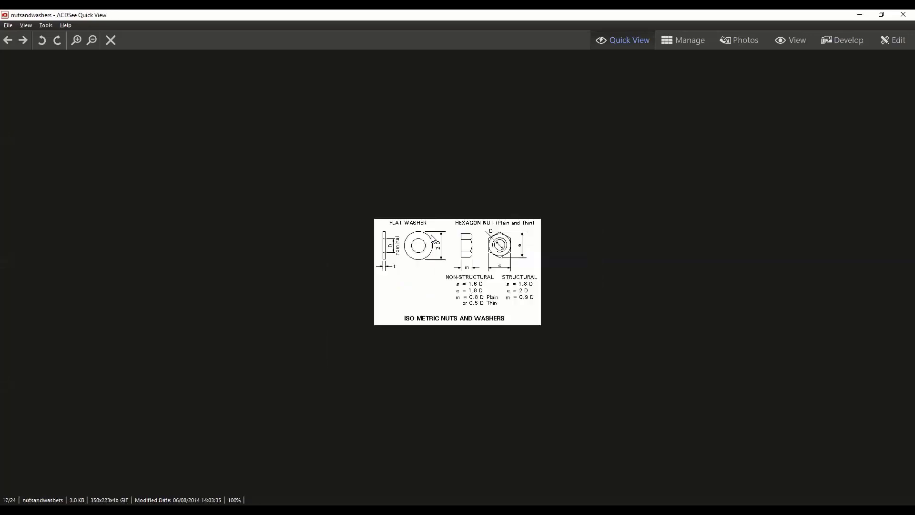
scroll(433, 238, "down", 2)
scroll(432, 238, "up", 1)
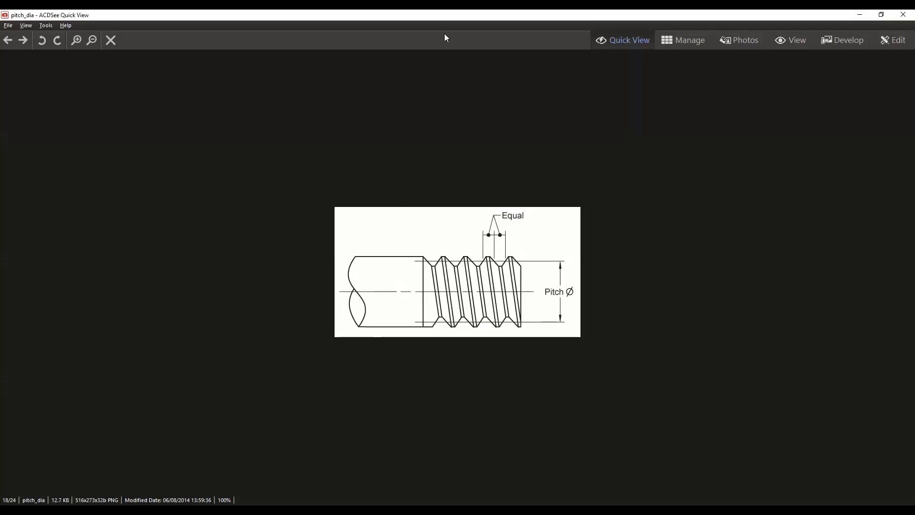
key("Escape")
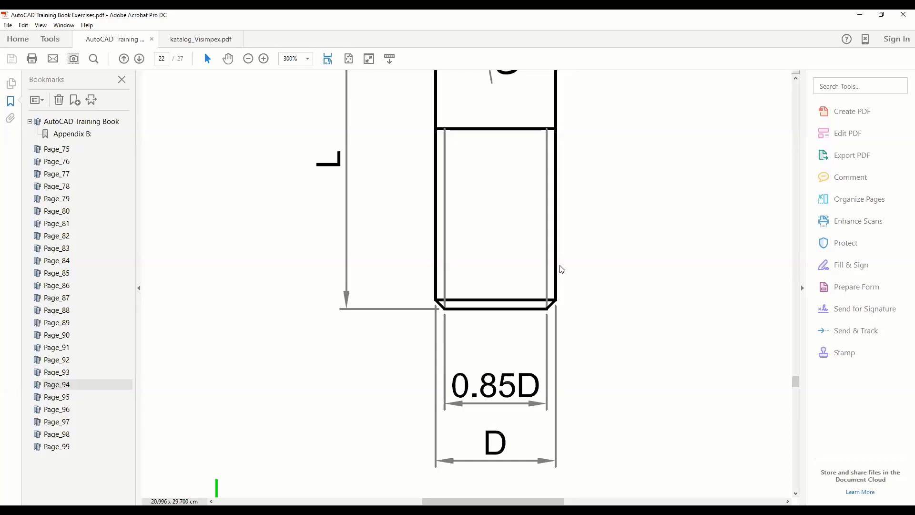
Box the bolt's 0.85D shank dimension, then switch to katalog_Visimpex.pdf.
scroll(425, 257, "down", 2, "ctrl")
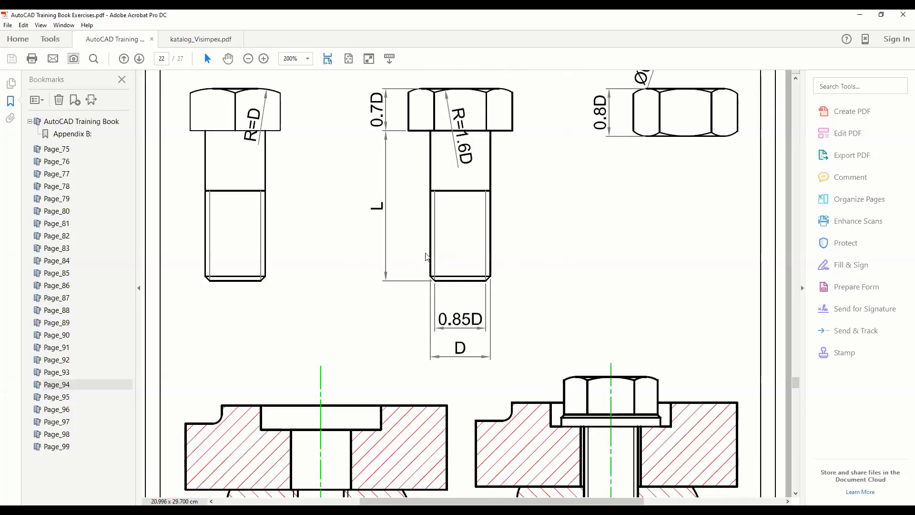
scroll(443, 214, "up", 3)
scroll(458, 172, "up", 2)
scroll(464, 224, "up", 3)
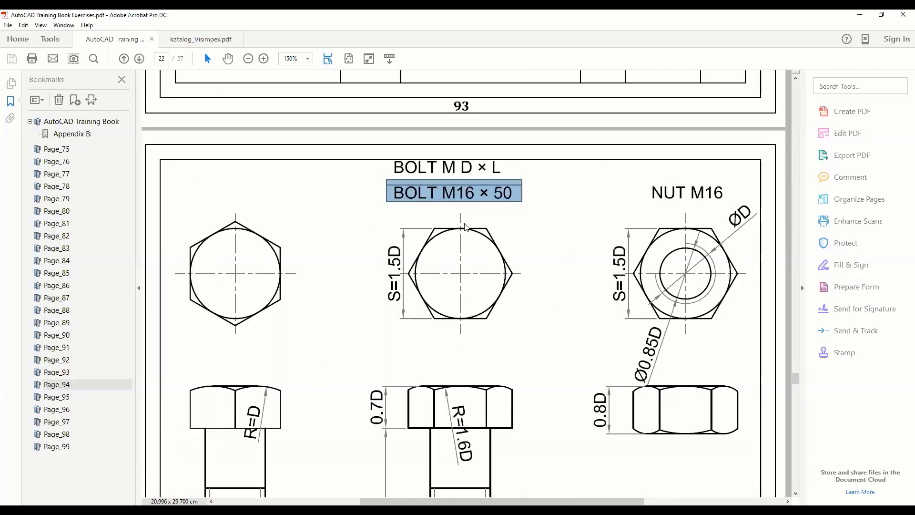
scroll(453, 217, "down", 4)
scroll(426, 212, "down", 3)
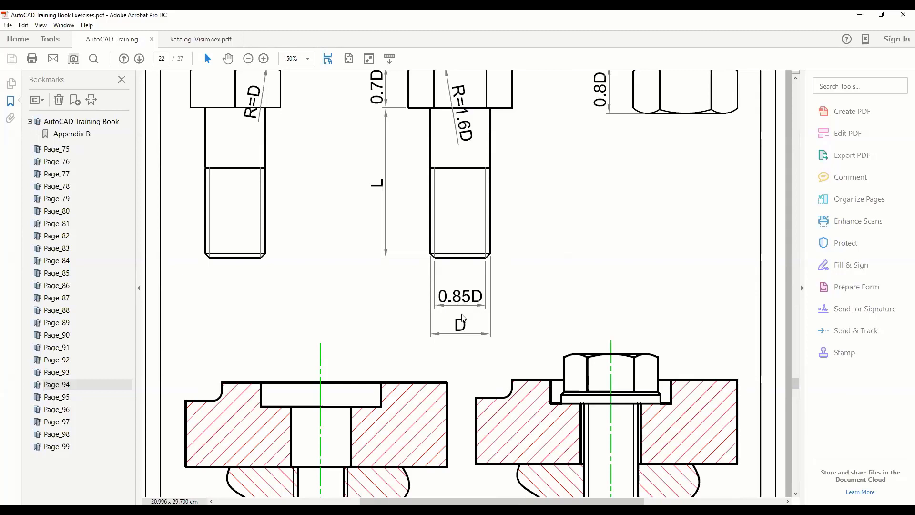
left_click_drag(490, 278, 424, 309)
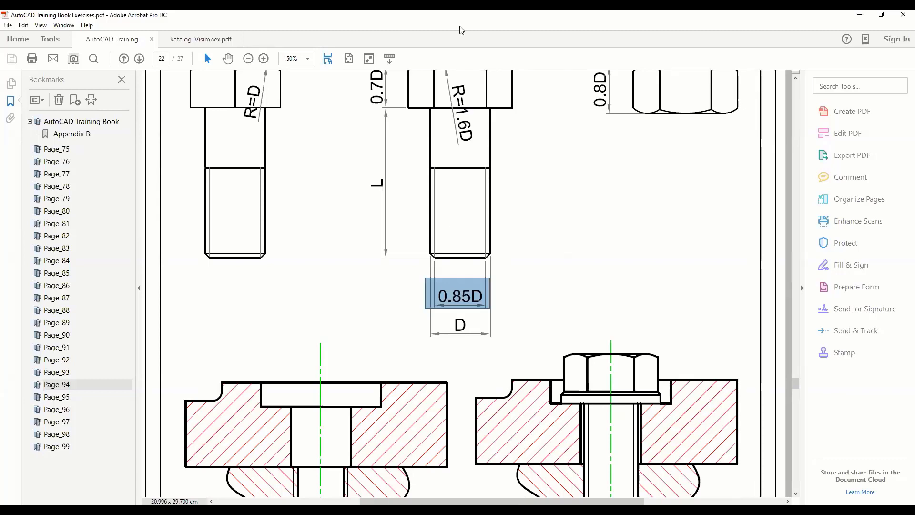
left_click(217, 41)
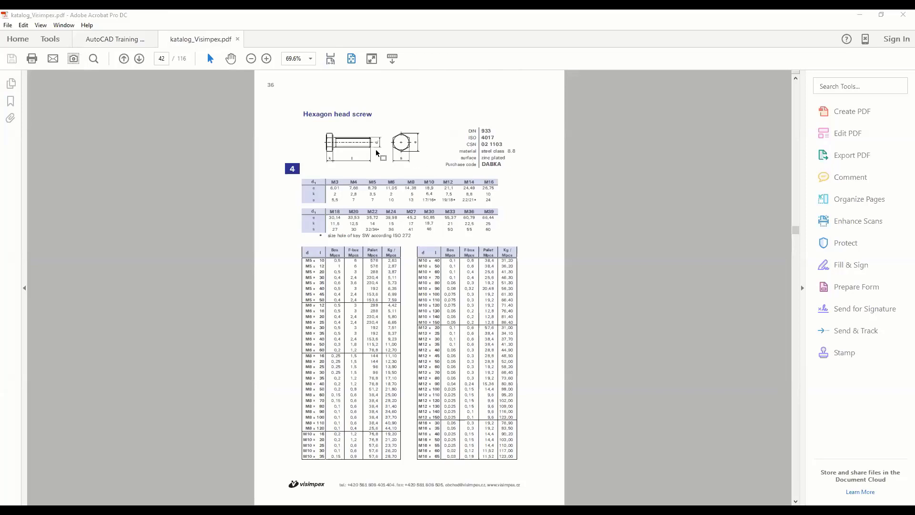
Zoom into the catalogue page and select the DIN 933 and CSN 02 1103 lines.
scroll(481, 140, "up", 2, "ctrl")
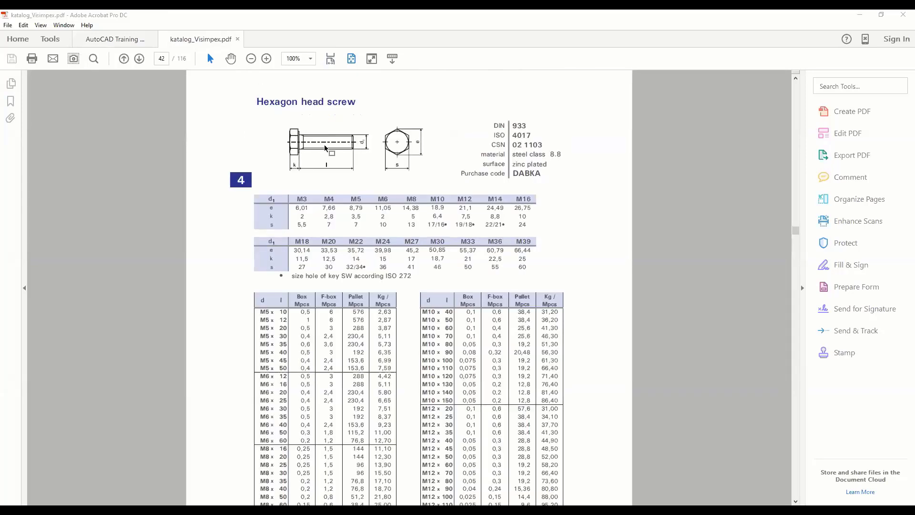
scroll(350, 145, "up", 1, "ctrl")
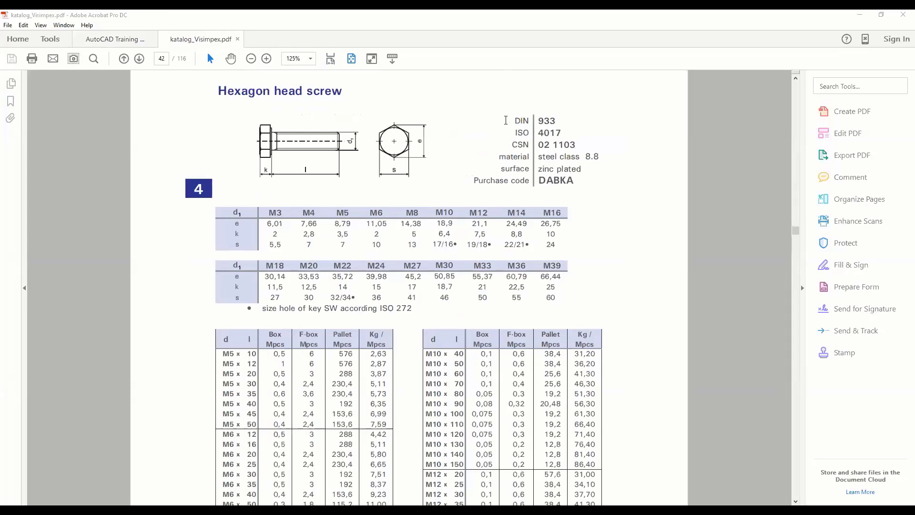
left_click_drag(506, 120, 558, 133)
double_click(539, 123)
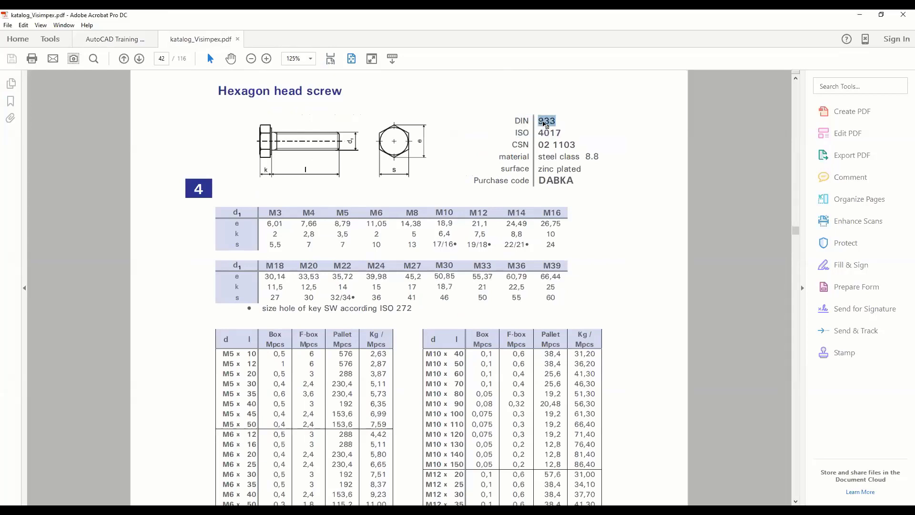
mouse_move(510, 120)
left_mouse_down()
mouse_move(514, 135)
mouse_move(560, 136)
left_mouse_up()
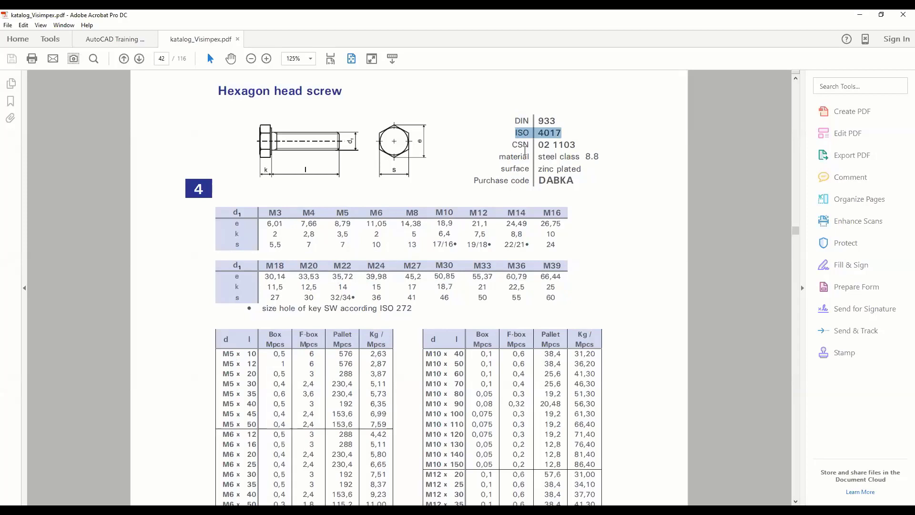
left_click_drag(512, 143, 576, 145)
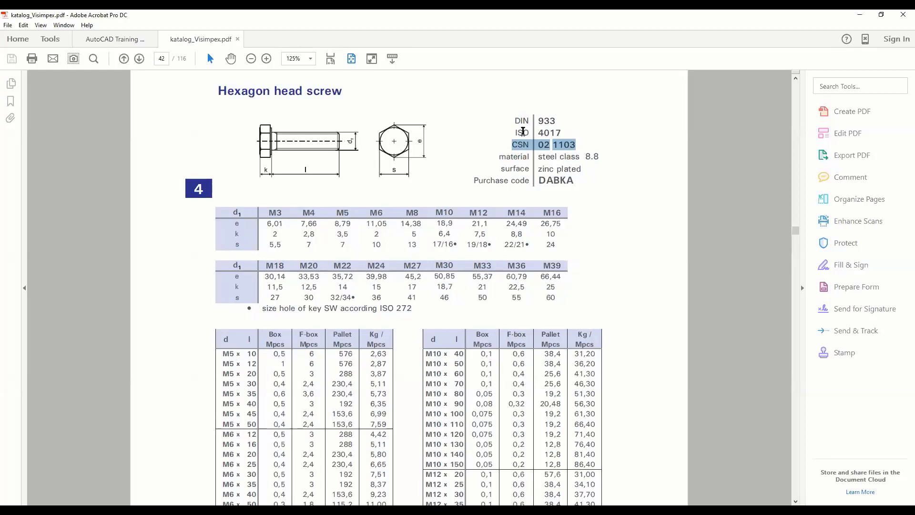
left_click_drag(515, 121, 554, 123)
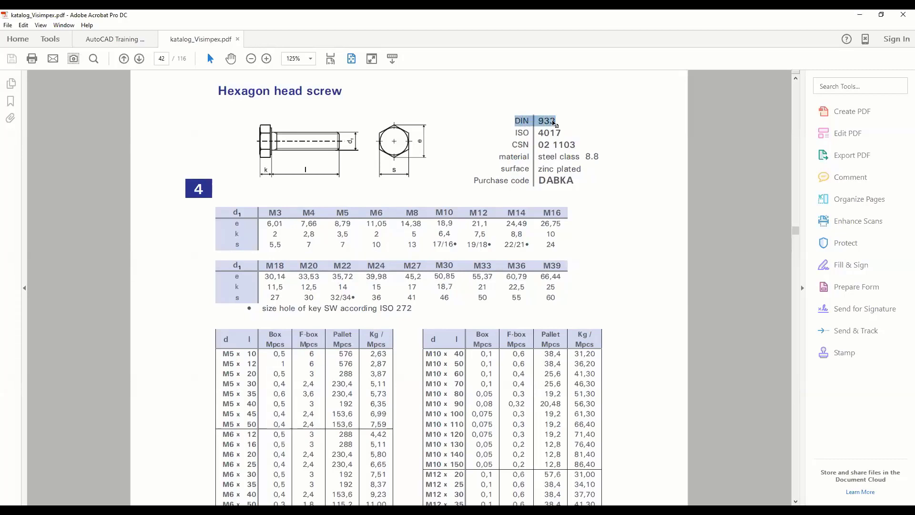
double_click(547, 121)
Pick out the ISO 4017 and CSN 02 1103 designations word by word.
double_click(521, 132)
double_click(548, 134)
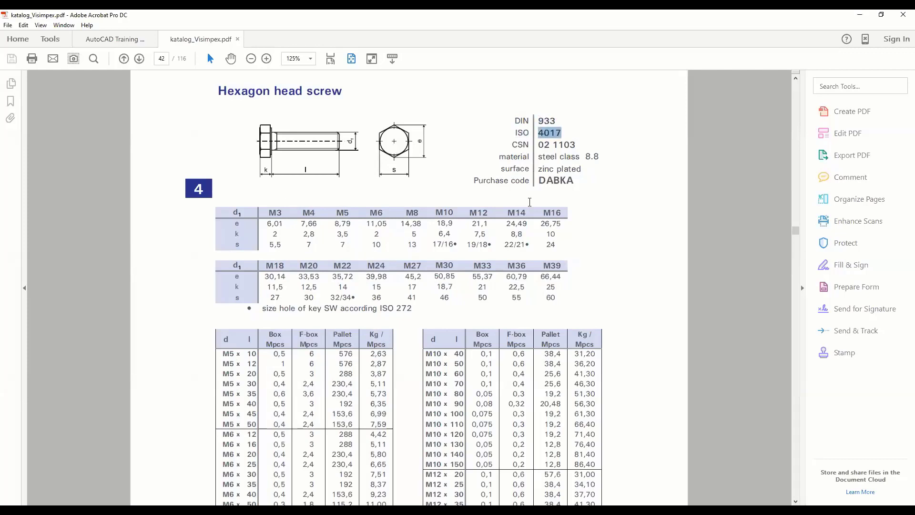
double_click(525, 144)
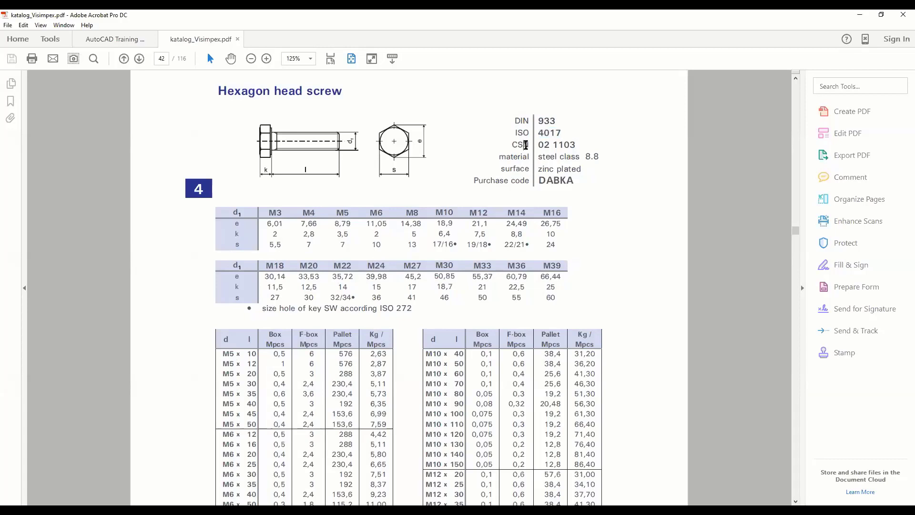
double_click(557, 144)
left_click(547, 147)
double_click(547, 146)
left_click(544, 156)
Select the steel 8.8 material, zinc-plated finish and purchase code, then fit page width.
left_click_drag(543, 156, 592, 156)
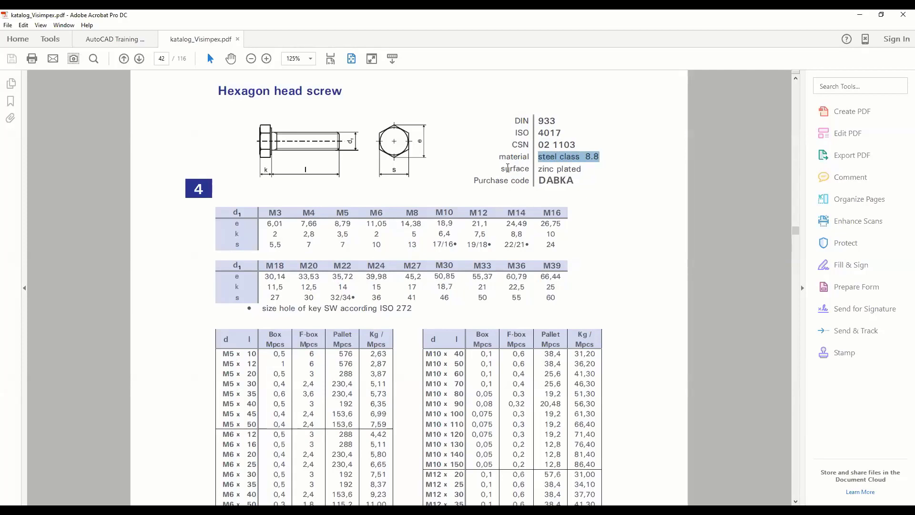
left_click(540, 168)
left_click_drag(540, 168, 586, 168)
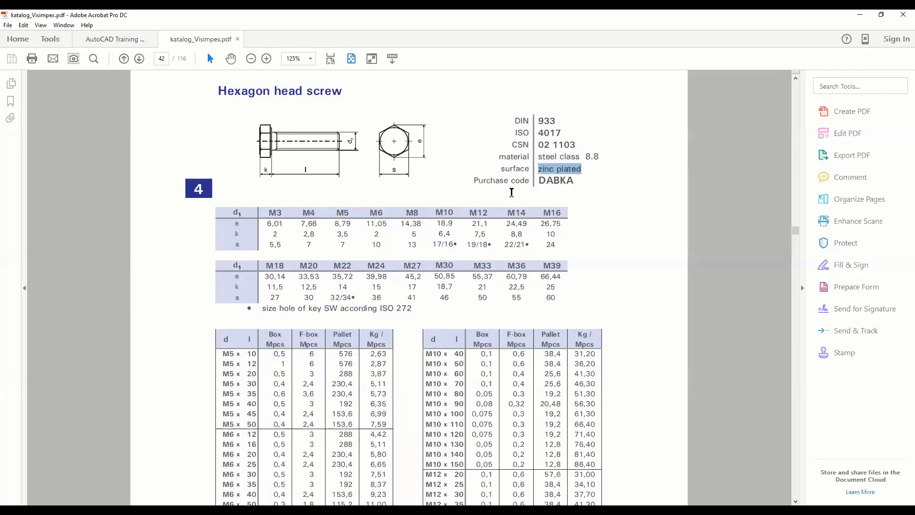
left_click_drag(472, 181, 608, 187)
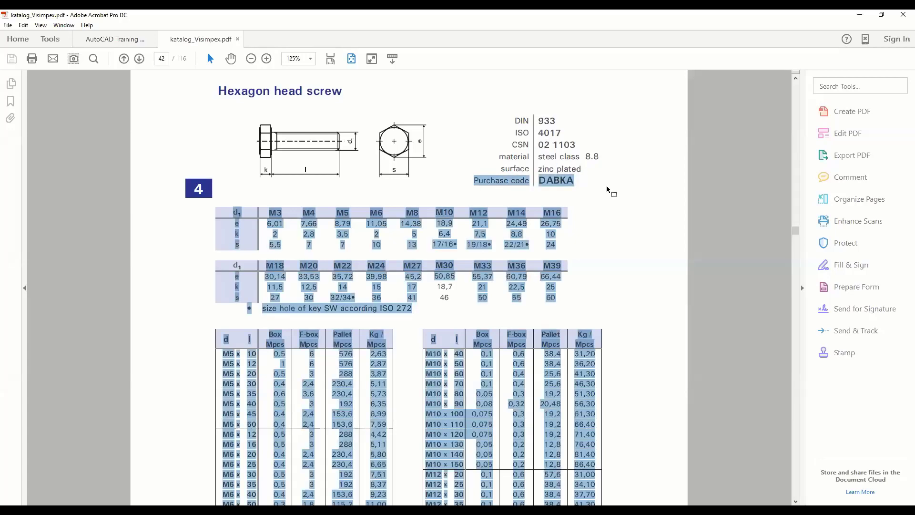
left_click(486, 178)
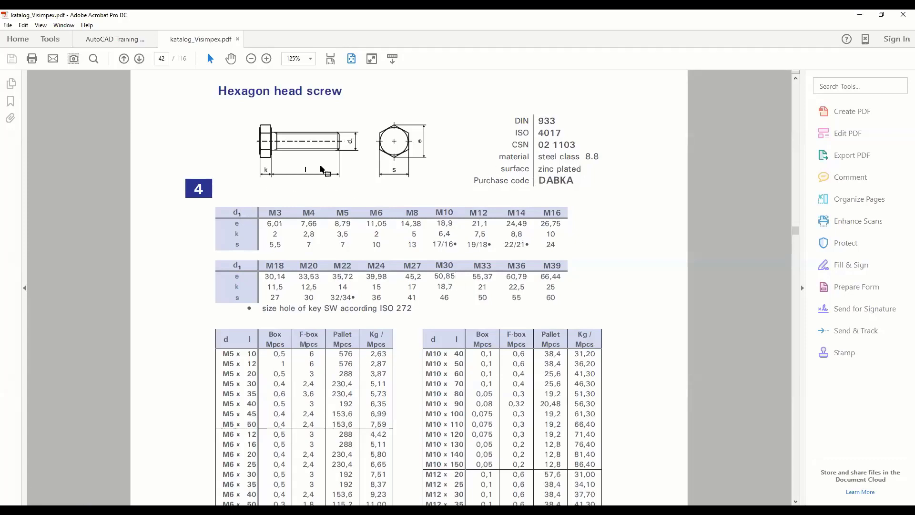
key("ctrl+2")
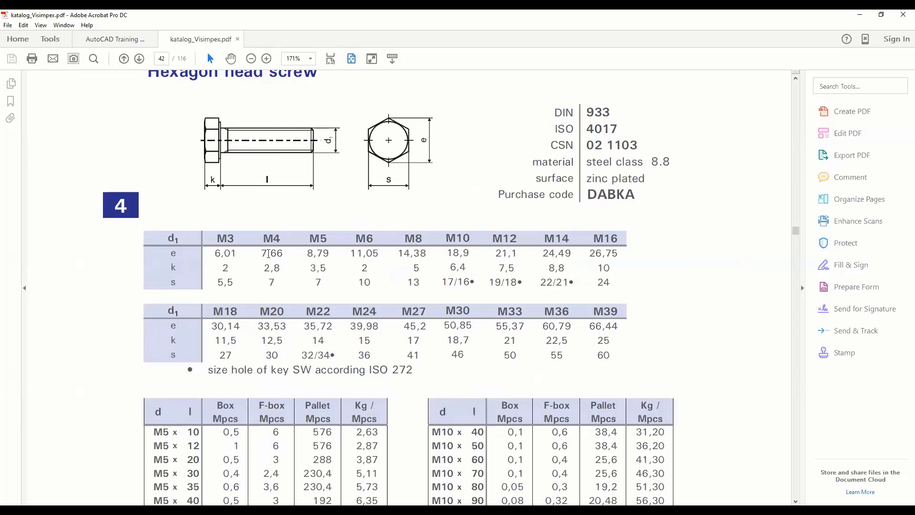
left_click_drag(210, 237, 613, 236)
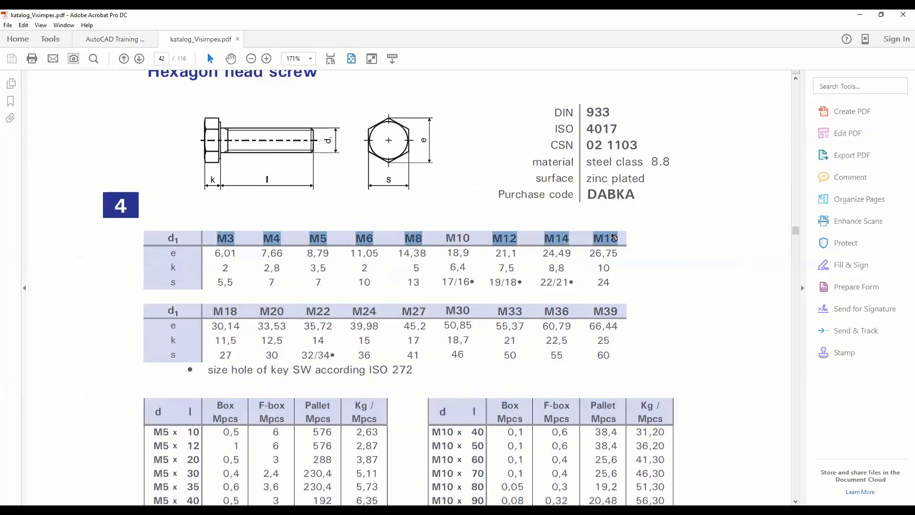
mouse_move(212, 311)
left_mouse_down()
mouse_move(595, 308)
mouse_move(621, 294)
left_mouse_up()
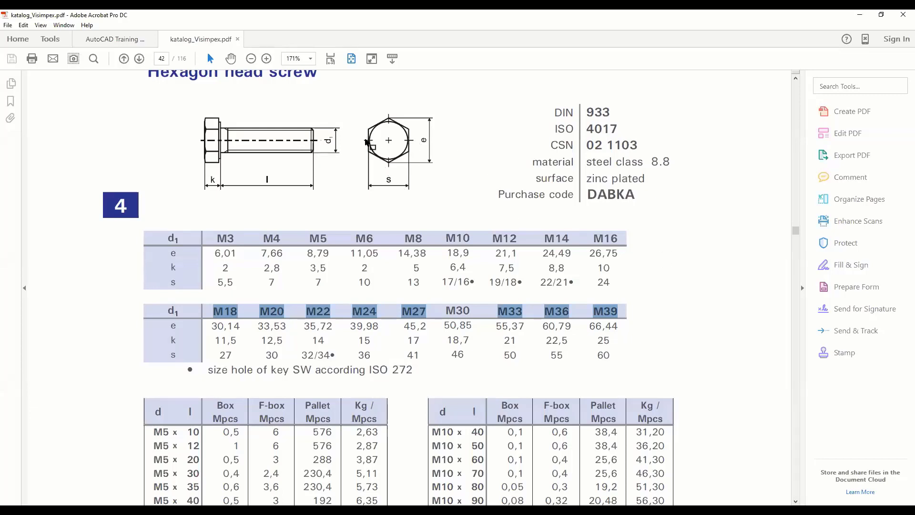
left_click_drag(399, 176, 380, 189)
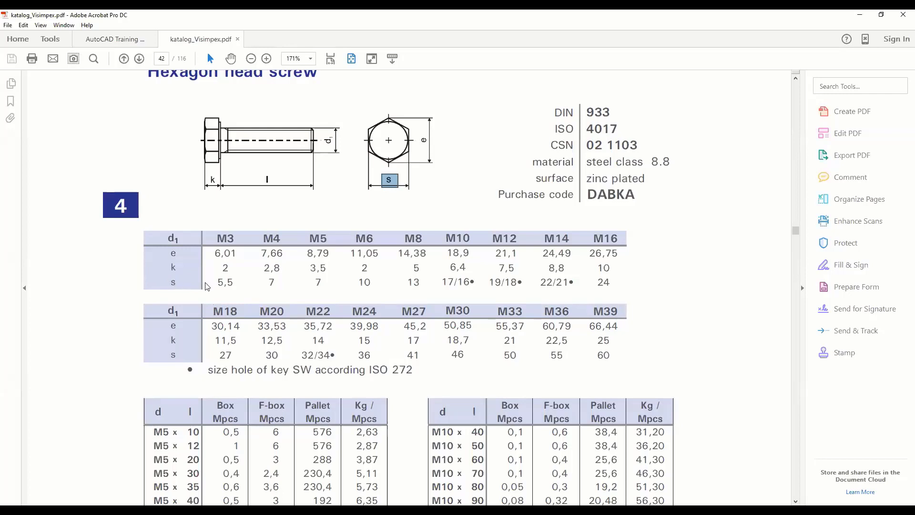
left_click_drag(389, 180, 365, 290)
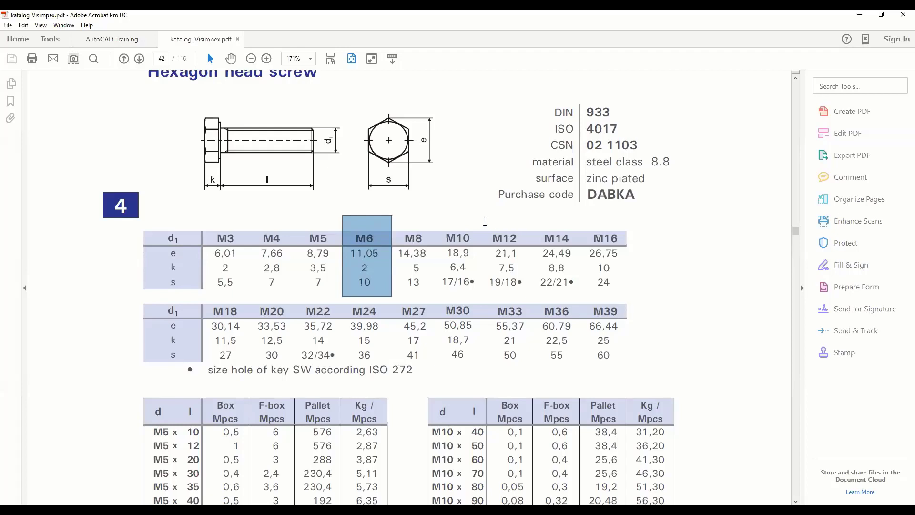
left_click_drag(527, 215, 477, 298)
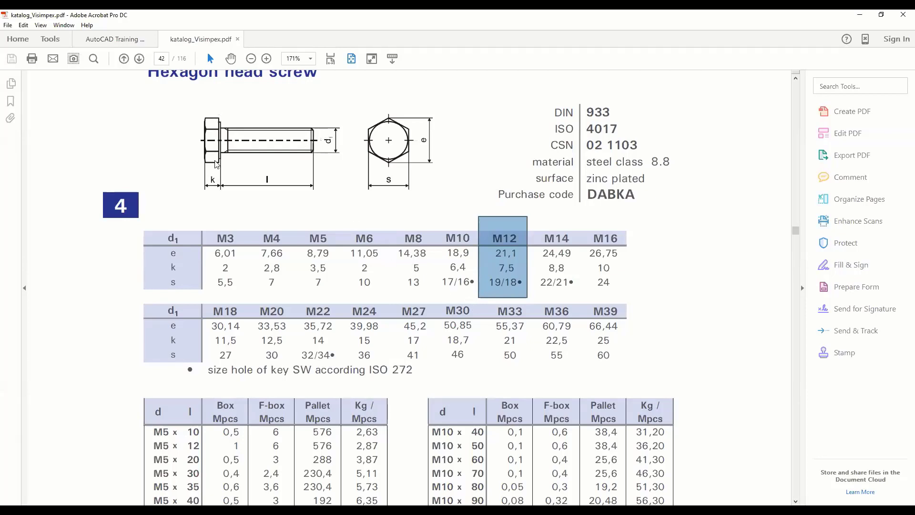
left_click(239, 204)
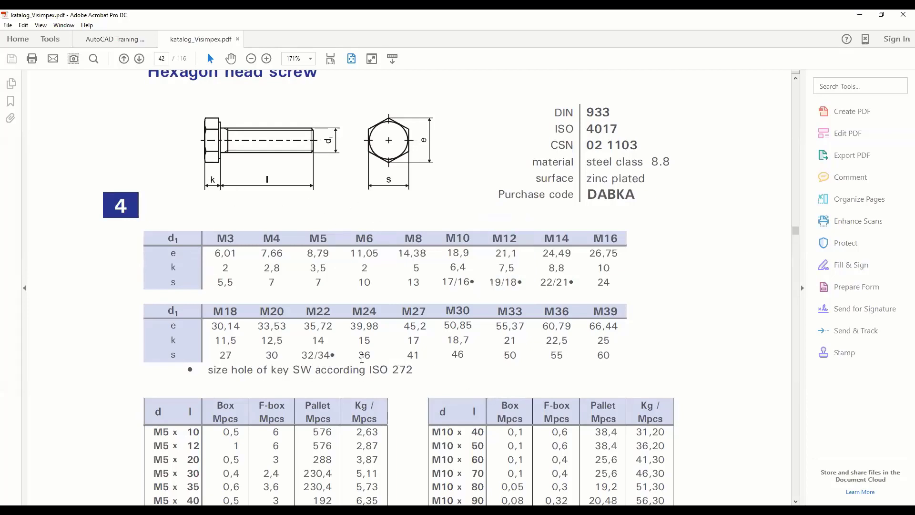
scroll(342, 309, "down", 1)
scroll(270, 296, "down", 2)
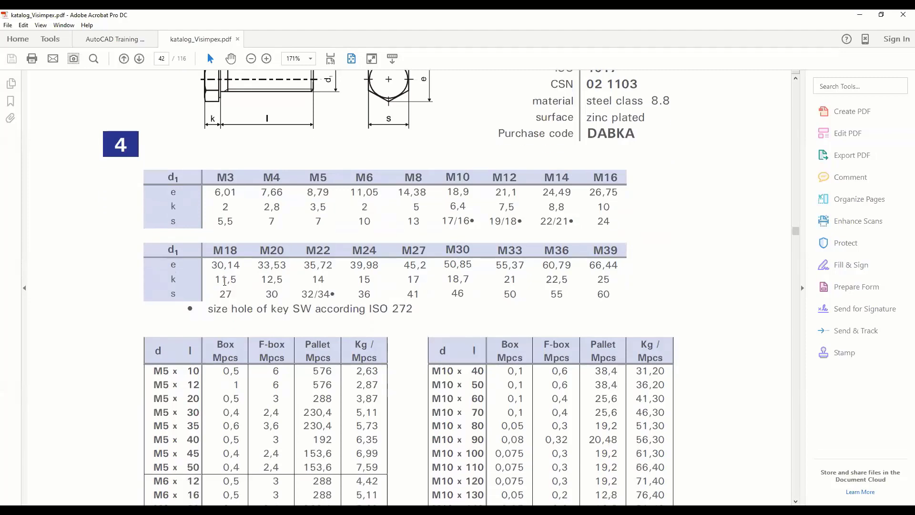
scroll(350, 256, "up", 2)
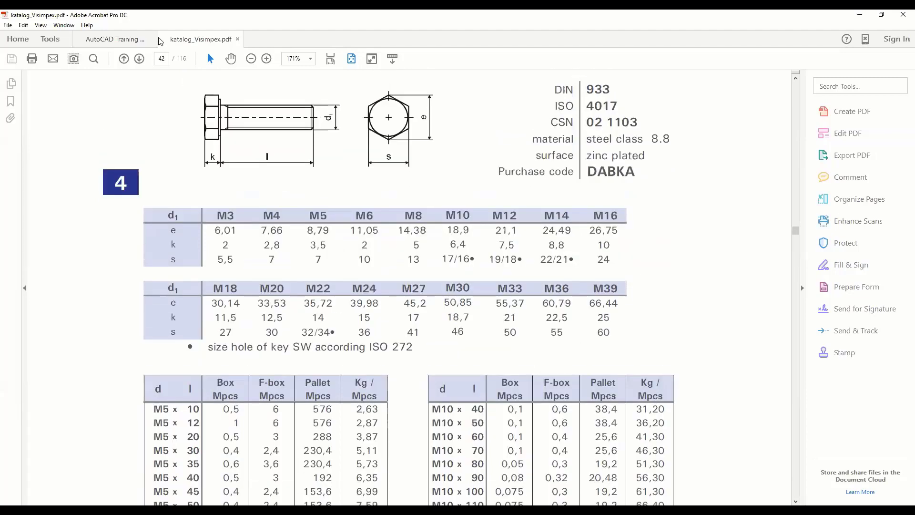
left_click(237, 39)
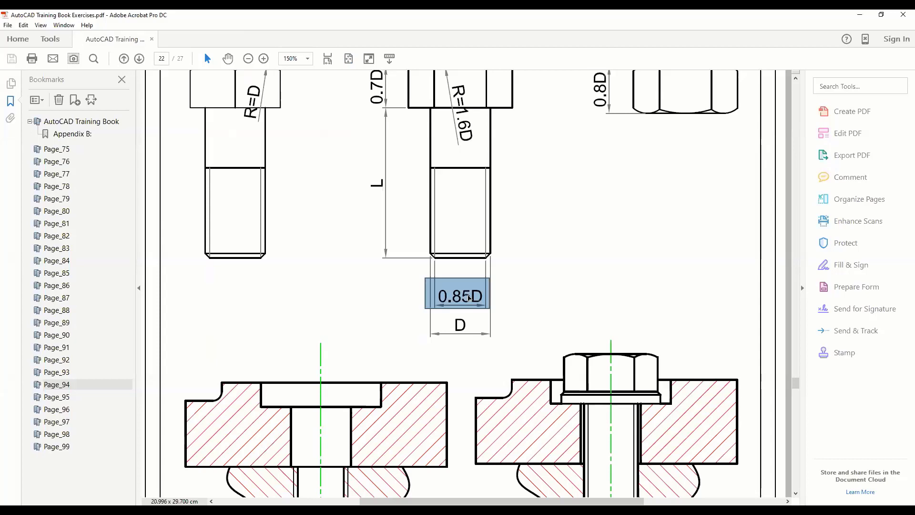
scroll(509, 284, "up", 5)
scroll(520, 283, "down", 1)
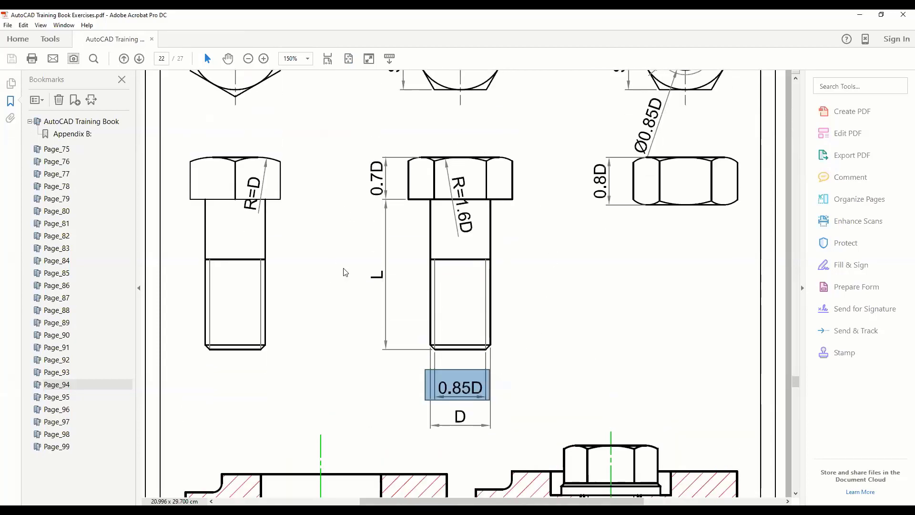
scroll(417, 184, "up", 4)
scroll(417, 185, "up", 2)
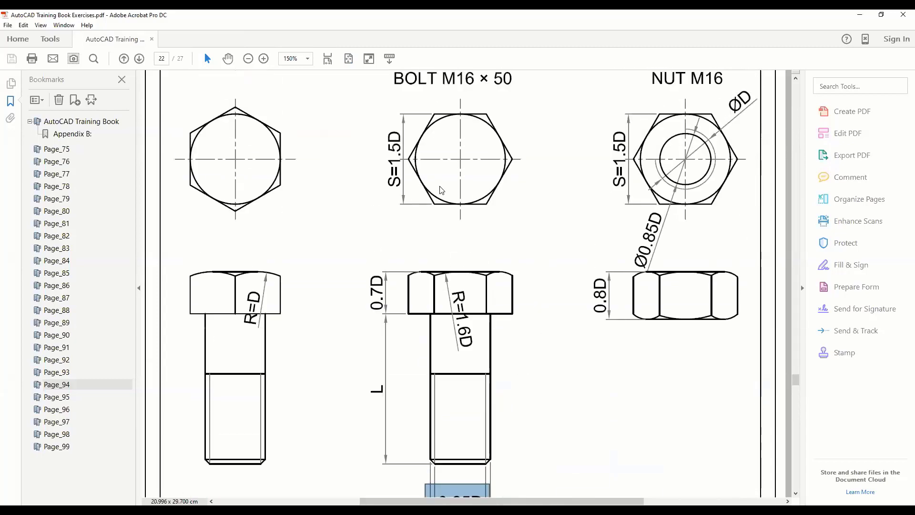
scroll(441, 190, "up", 2)
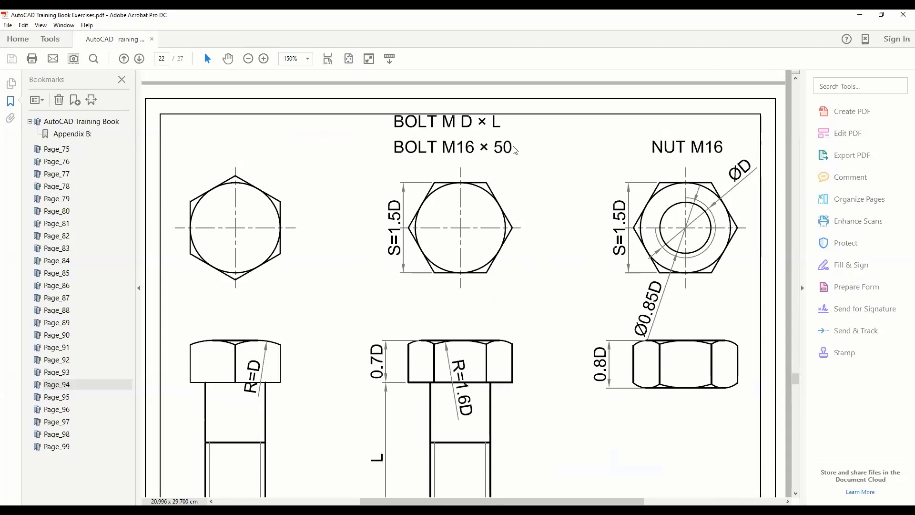
scroll(456, 351, "down", 2)
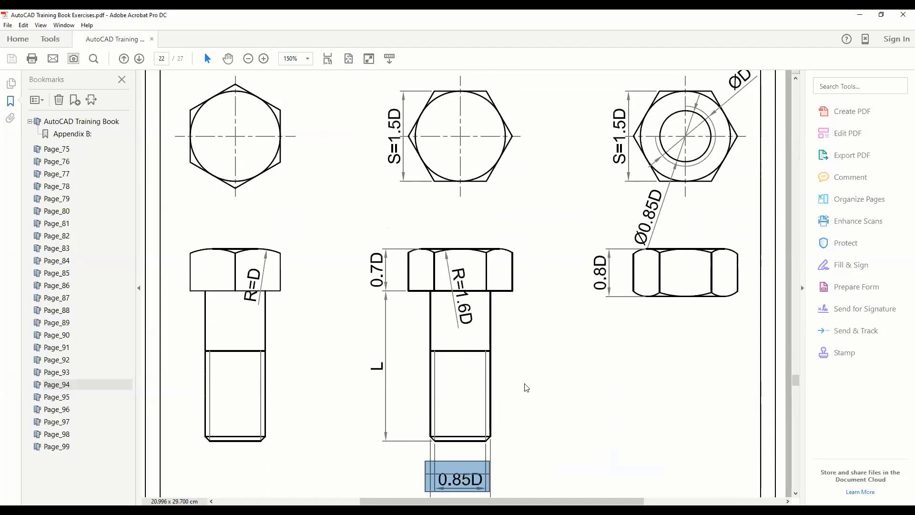
scroll(525, 386, "up", 2)
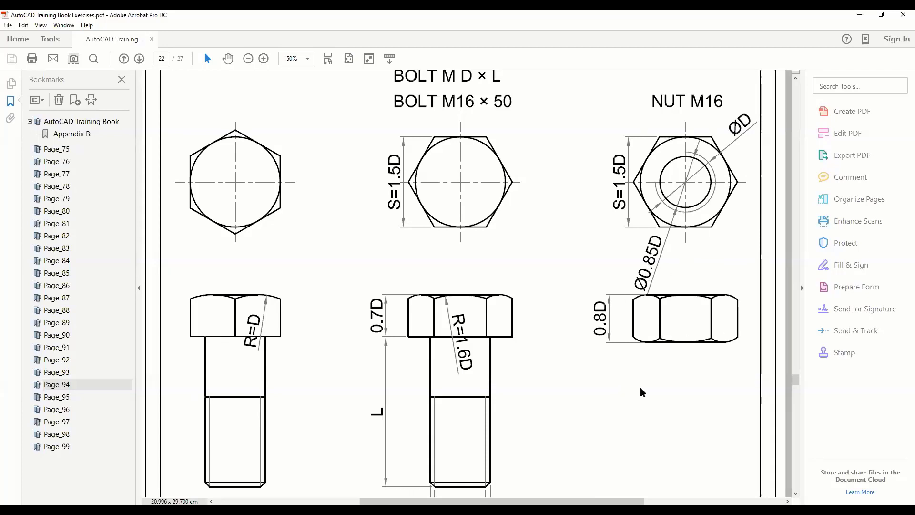
scroll(514, 418, "down", 1)
scroll(515, 418, "down", 1)
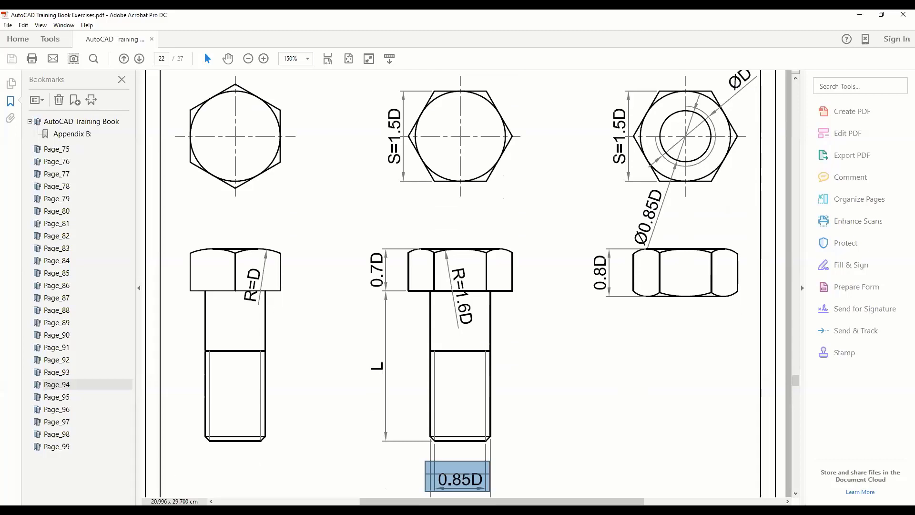
left_click(479, 289)
scroll(487, 363, "up", 2, "ctrl")
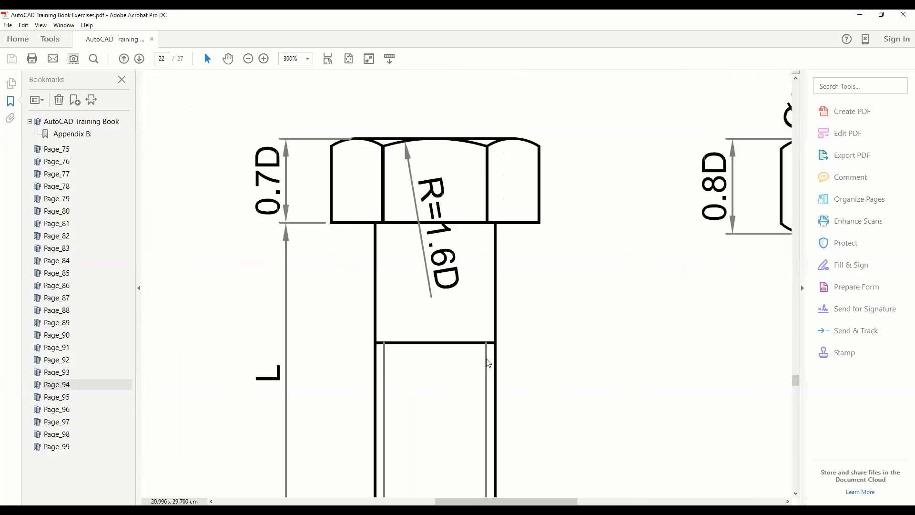
scroll(487, 339, "down", 3)
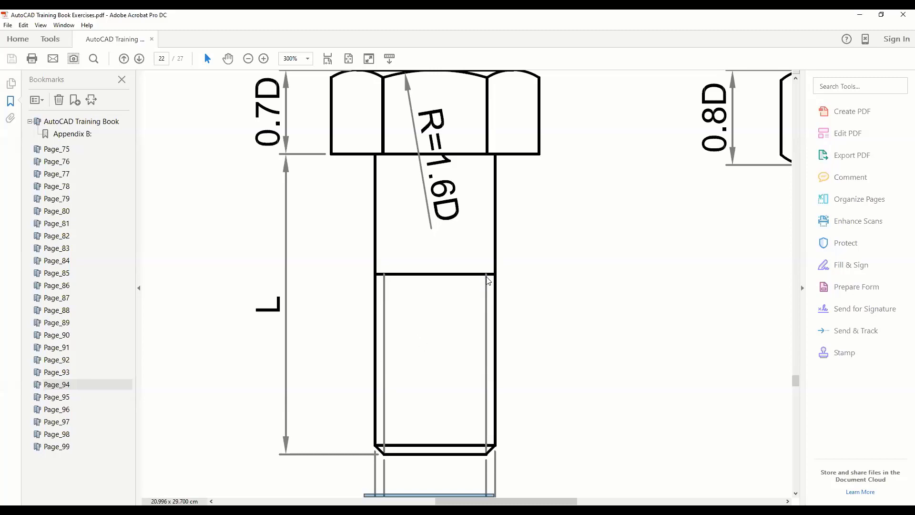
scroll(432, 286, "down", 1)
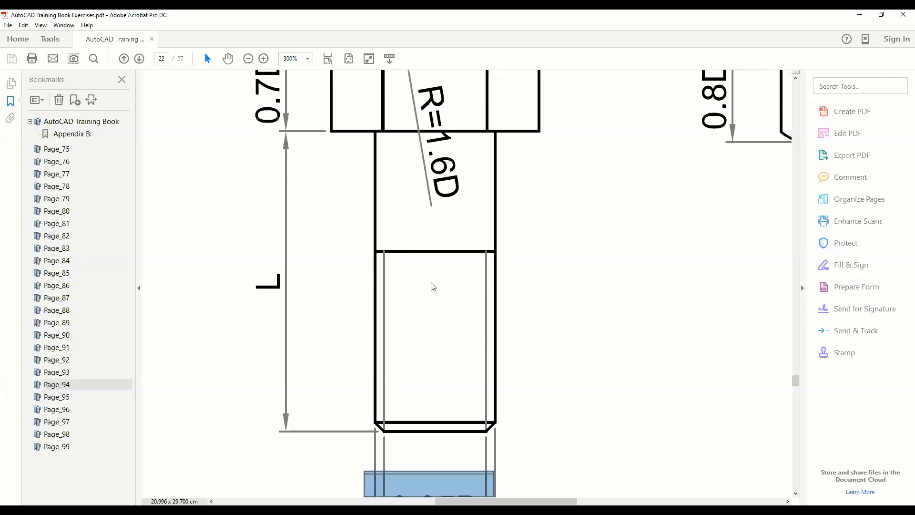
scroll(434, 286, "down", 2, "ctrl")
scroll(614, 262, "up", 4)
scroll(672, 257, "up", 2)
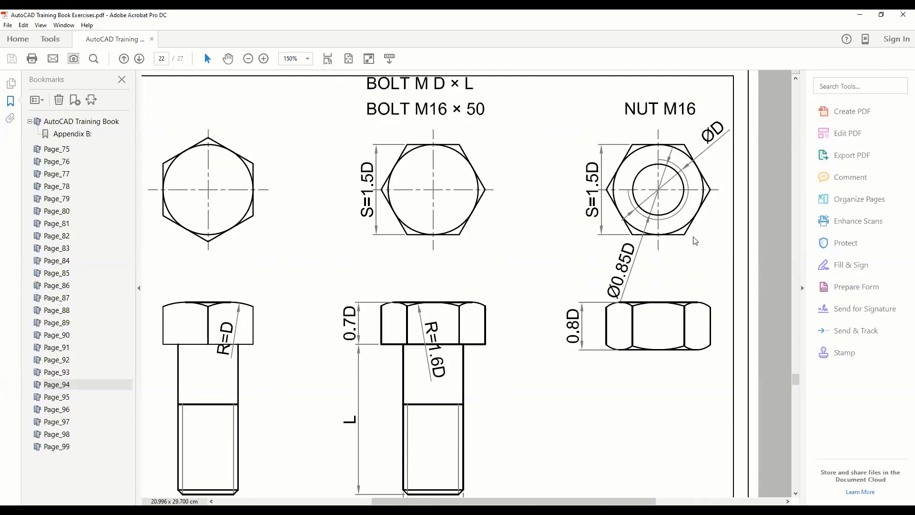
scroll(695, 241, "up", 1, "ctrl")
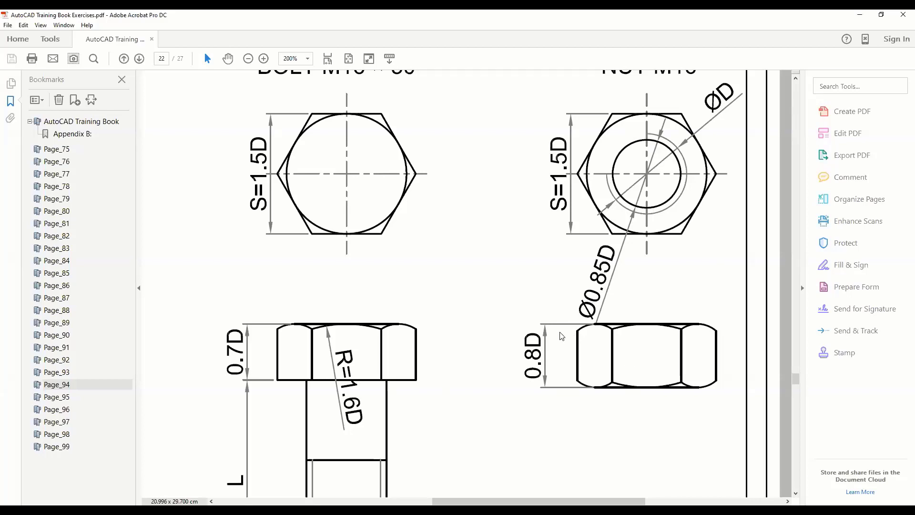
scroll(561, 336, "up", 2)
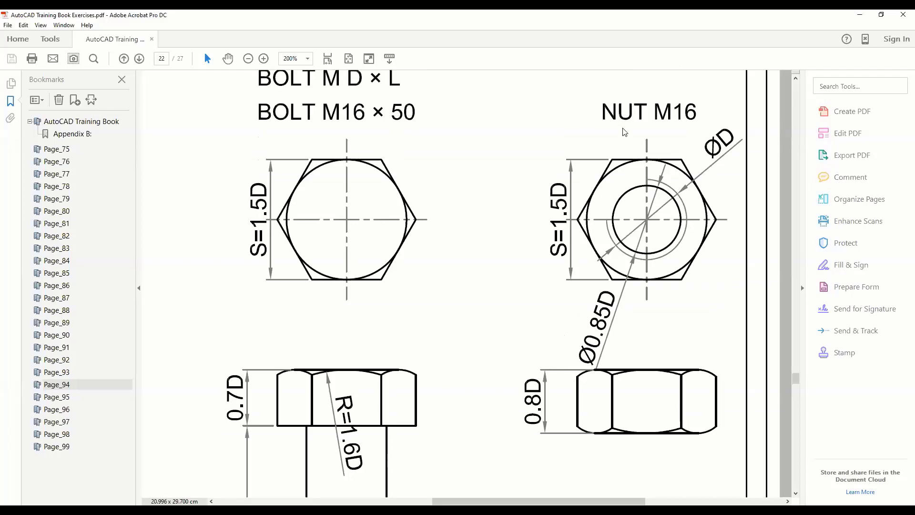
scroll(553, 208, "down", 4)
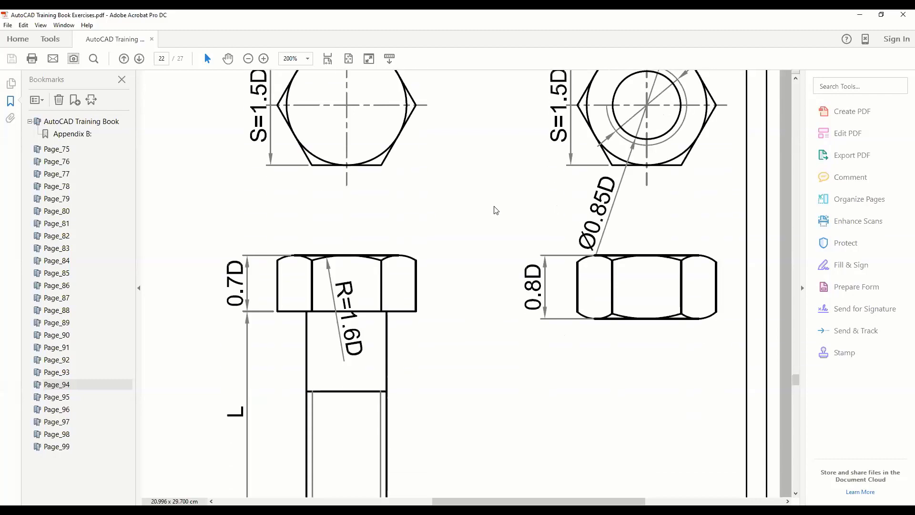
scroll(494, 207, "up", 4)
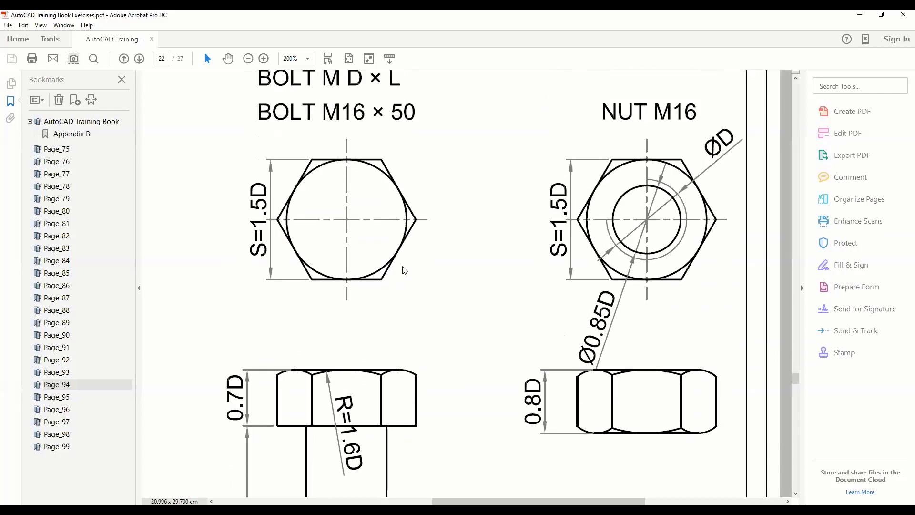
scroll(404, 266, "down", 4)
scroll(404, 267, "down", 2, "ctrl")
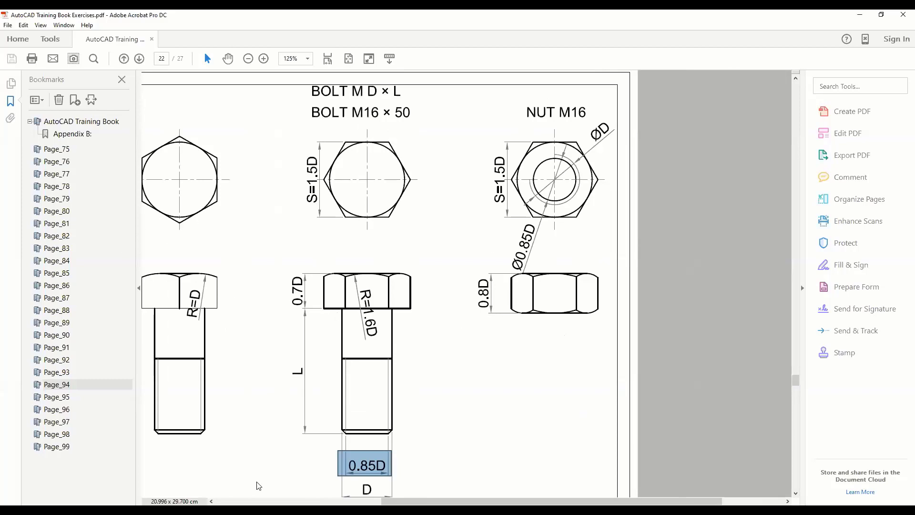
Discard the left-bolt snapshot and box the M16 × 50 hexagon top view with S=1.5D.
mouse_move(253, 130)
left_mouse_down()
mouse_move(97, 432)
mouse_move(100, 448)
left_mouse_up()
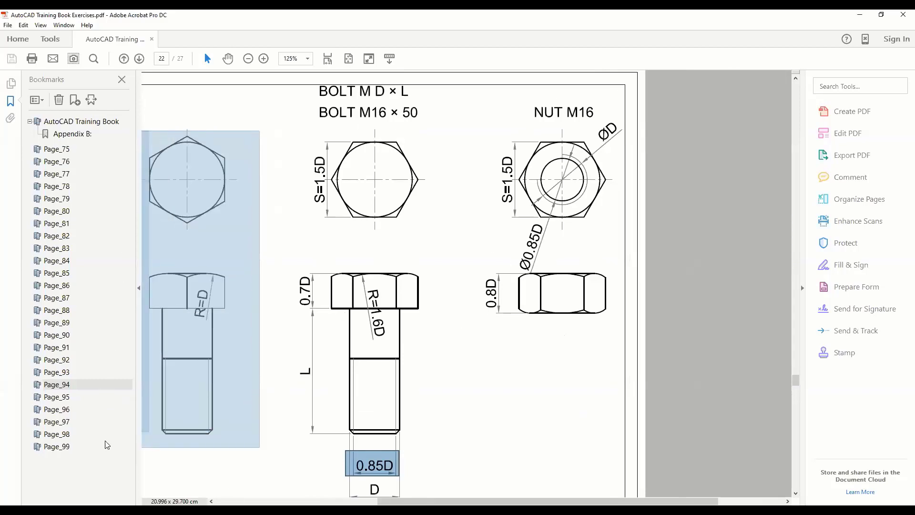
left_click(287, 349)
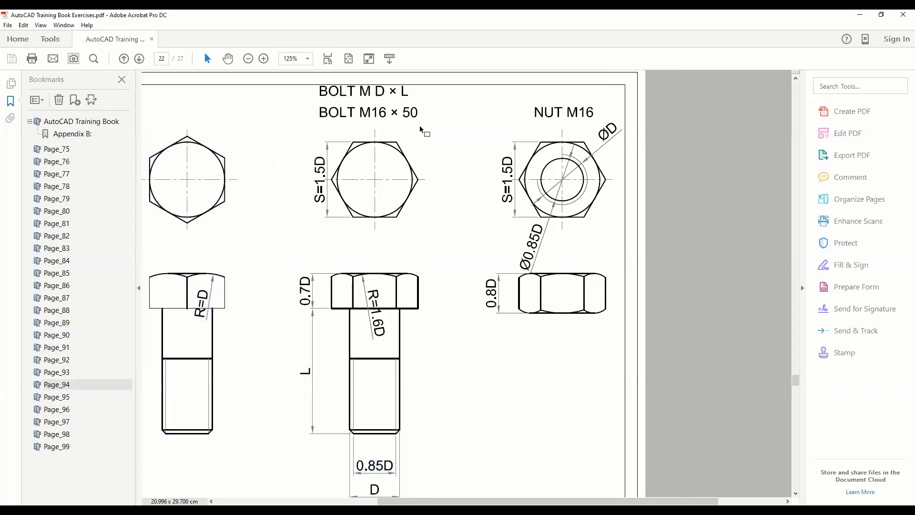
left_click_drag(420, 128, 305, 236)
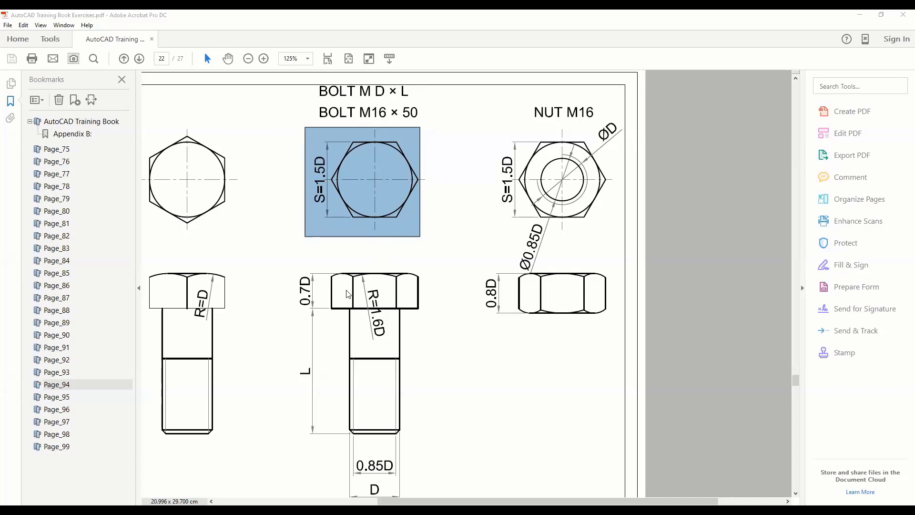
Scroll past the bolt views to the bolted-joint section drawings and title block.
scroll(347, 294, "down", 1)
scroll(347, 294, "down", 2)
scroll(346, 294, "down", 1)
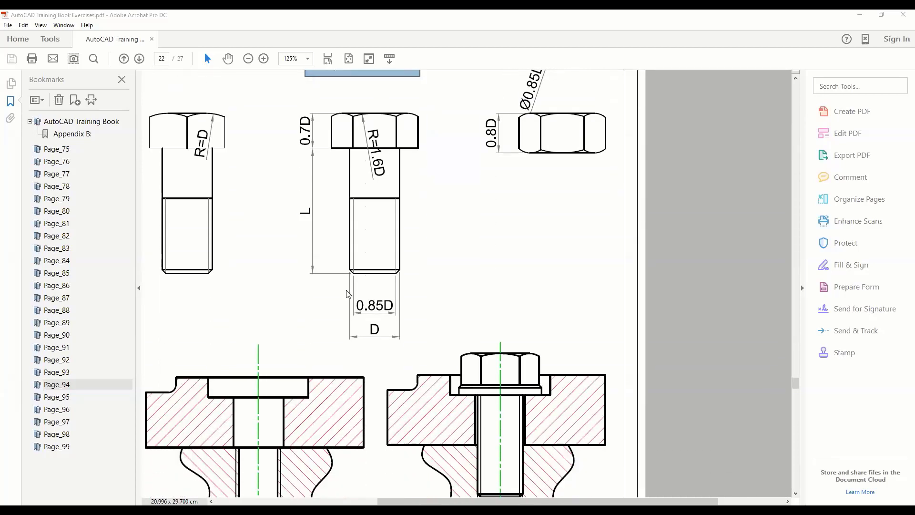
scroll(347, 294, "down", 2)
scroll(347, 294, "down", 1)
scroll(347, 295, "down", 1)
scroll(343, 309, "down", 2)
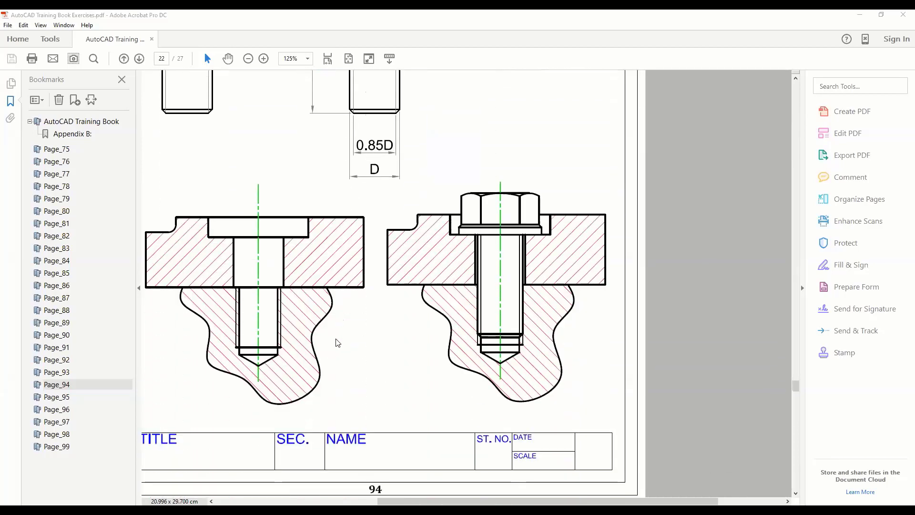
scroll(259, 300, "up", 1, "ctrl")
scroll(259, 299, "up", 1, "ctrl")
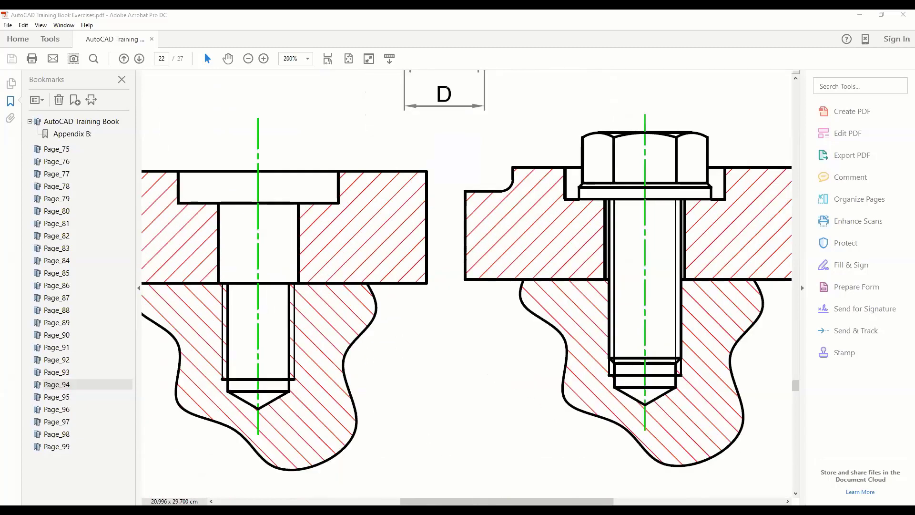
scroll(260, 299, "left", 3)
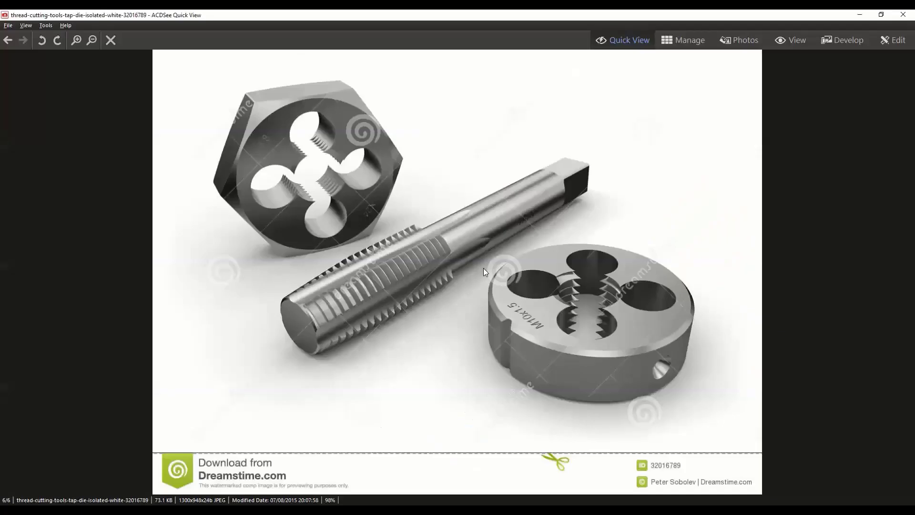
Flip back and forth through the ACDSee photos of threading taps and dies.
scroll(484, 272, "up", 1)
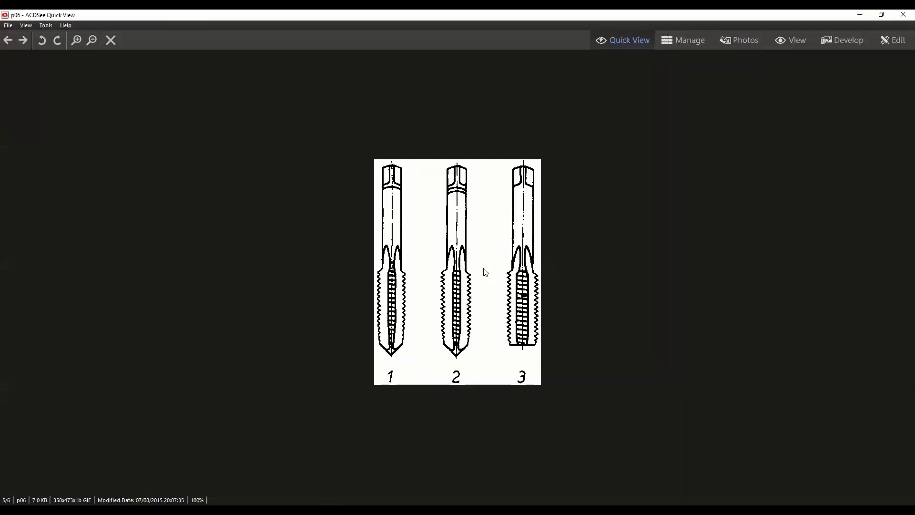
scroll(485, 273, "up", 1)
scroll(485, 272, "up", 1)
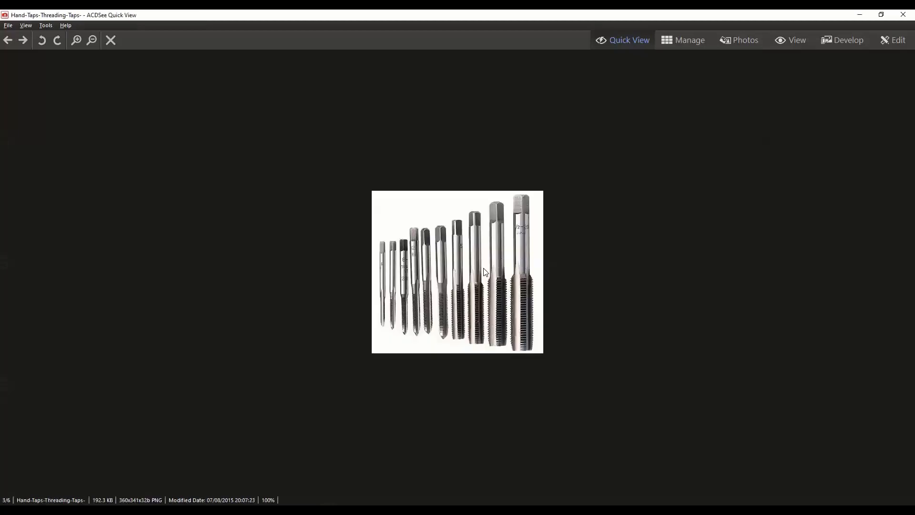
scroll(485, 272, "down", 1)
scroll(485, 272, "down", 1)
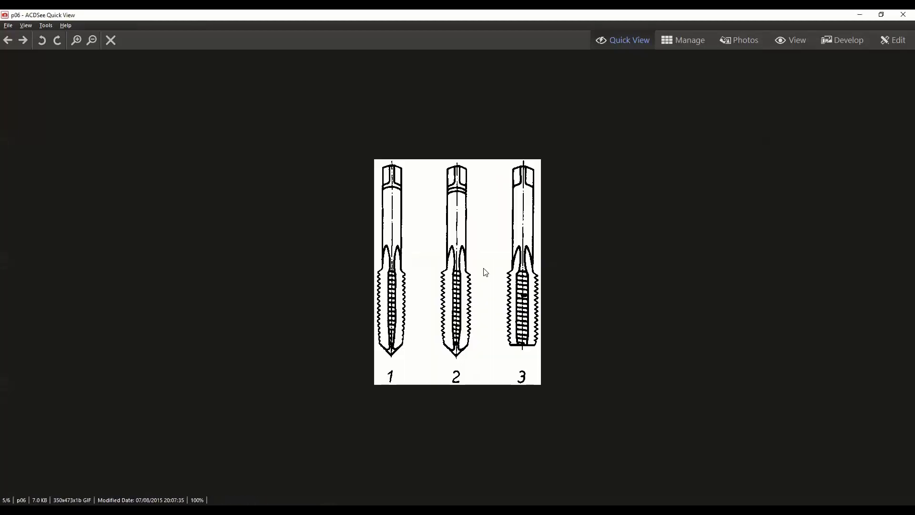
scroll(485, 272, "up", 1)
scroll(485, 272, "down", 2)
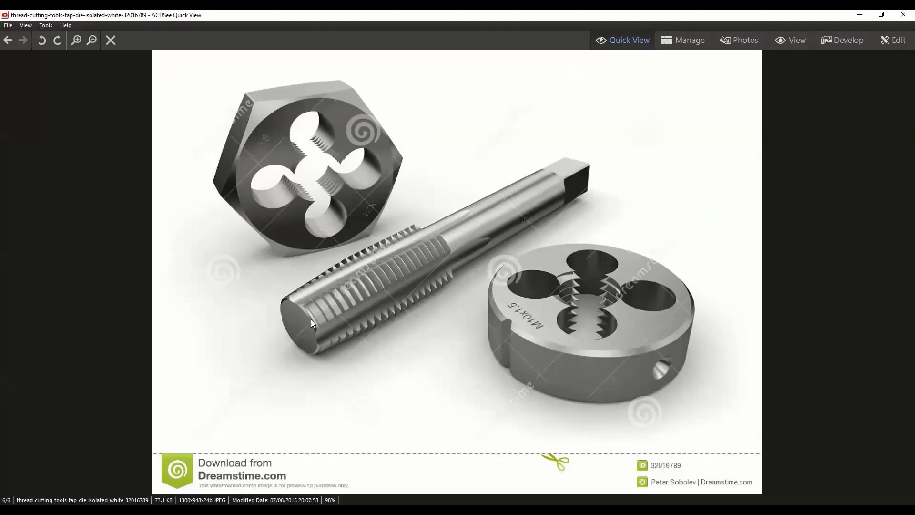
scroll(462, 223, "up", 1)
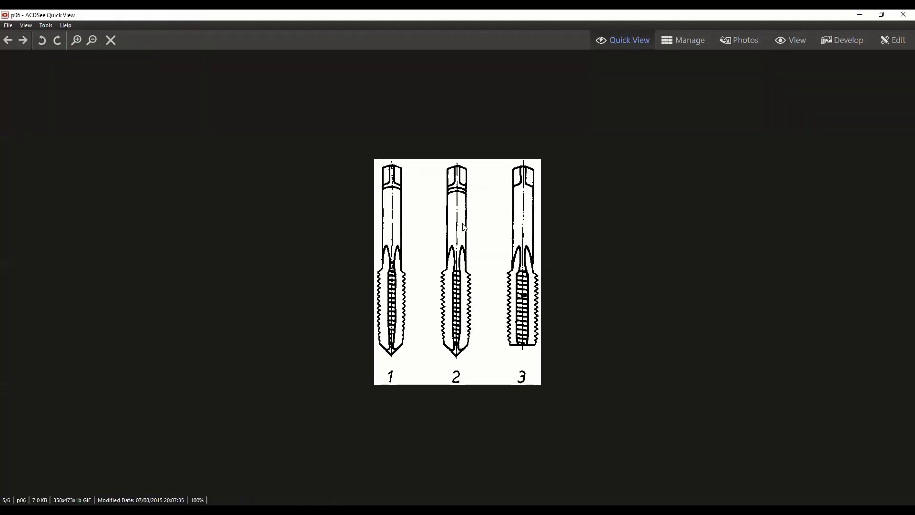
scroll(465, 228, "up", 1)
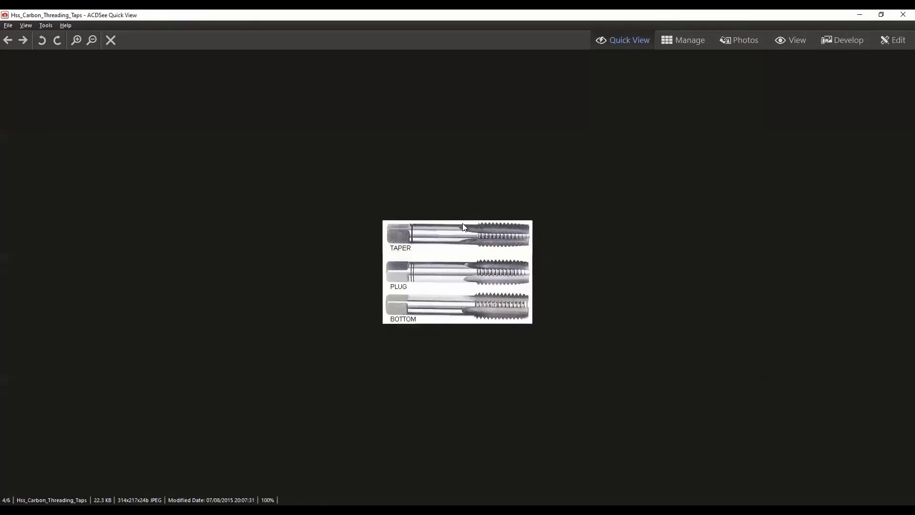
scroll(463, 227, "down", 2)
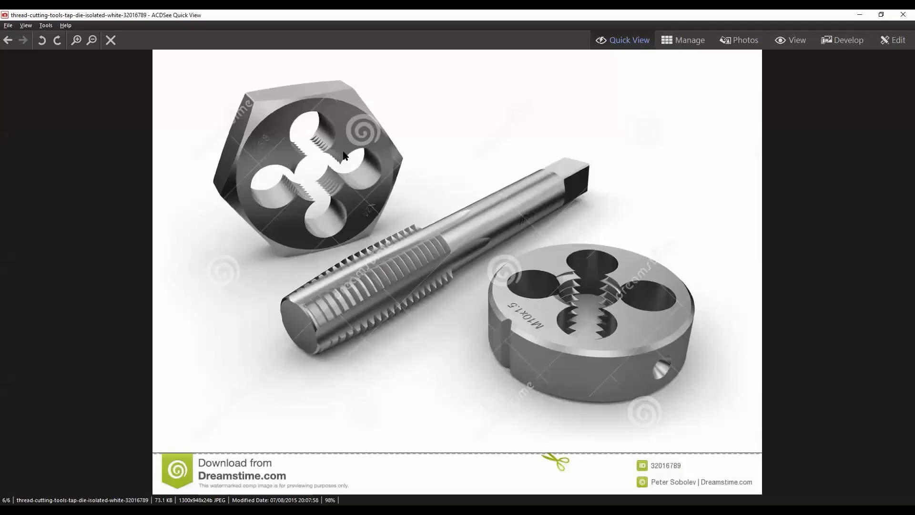
scroll(380, 264, "down", 1)
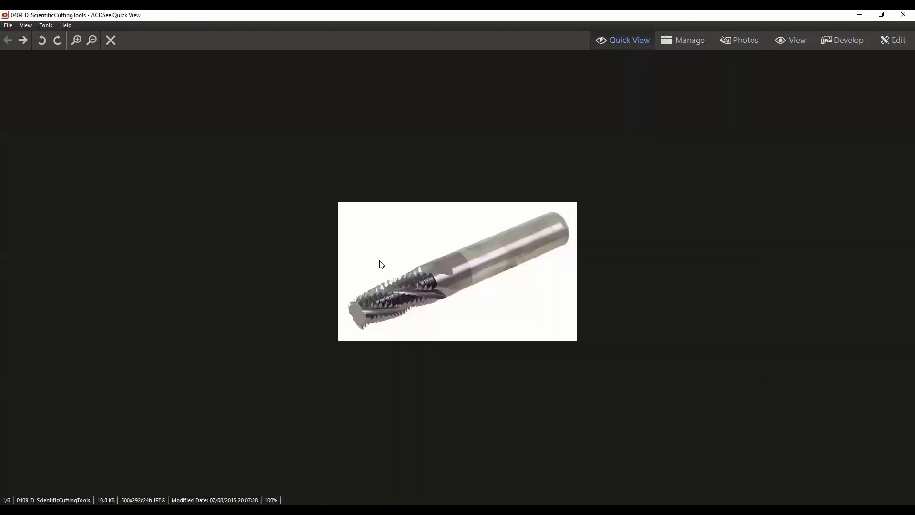
scroll(382, 265, "down", 1)
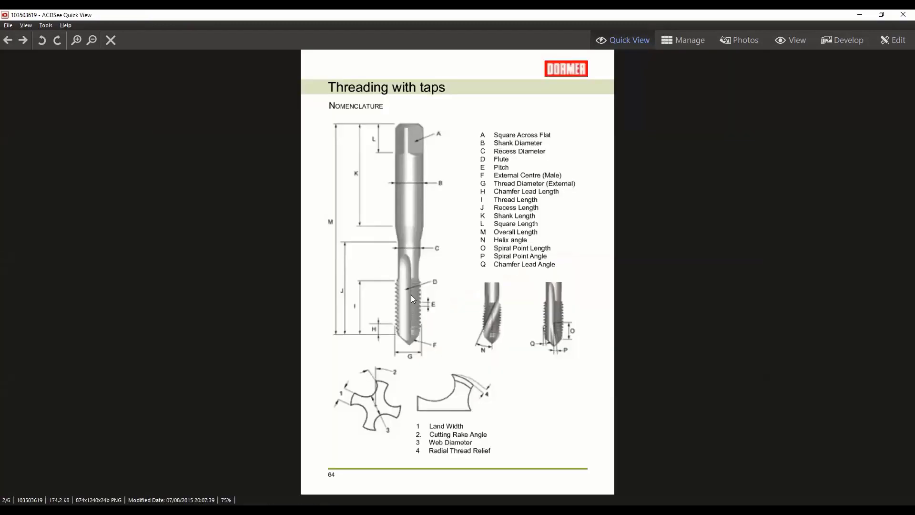
scroll(399, 309, "down", 1)
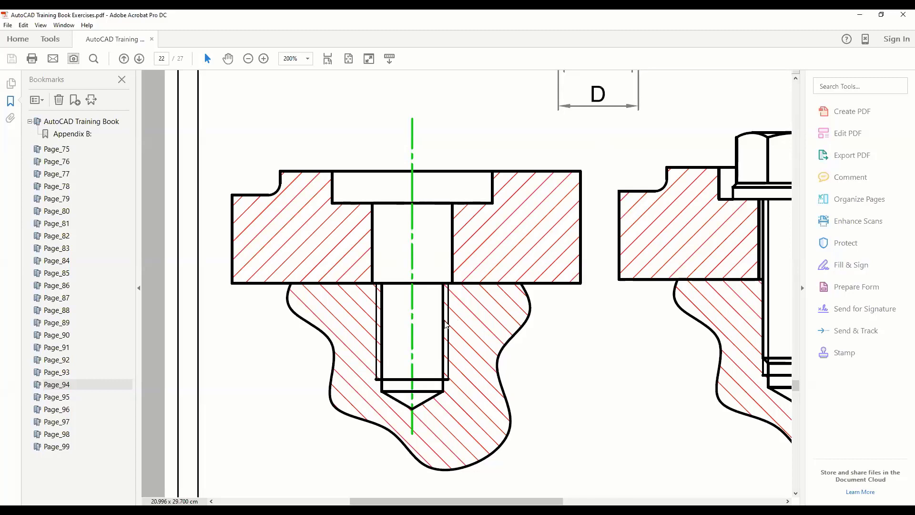
Scroll the 200% page to inspect the bolt's L, 0.85D and D dimensions.
scroll(452, 329, "up", 1, "ctrl")
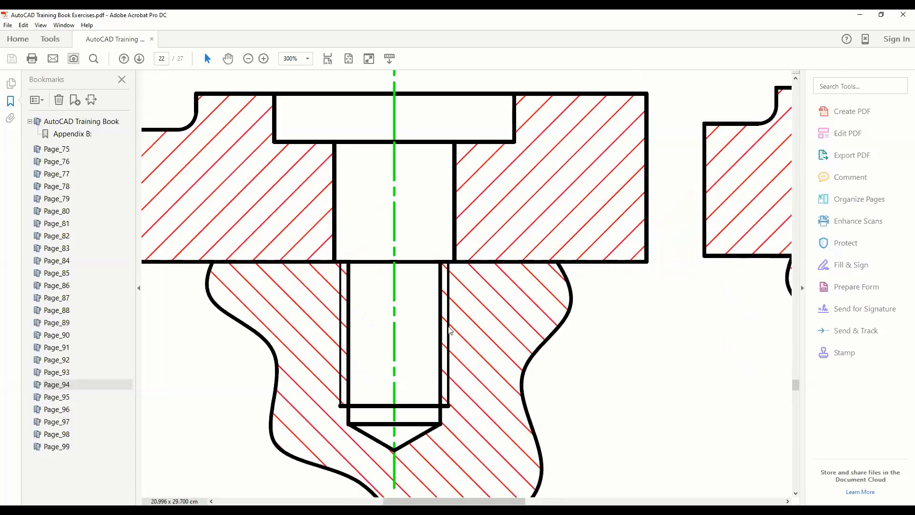
scroll(446, 324, "up", 1, "ctrl")
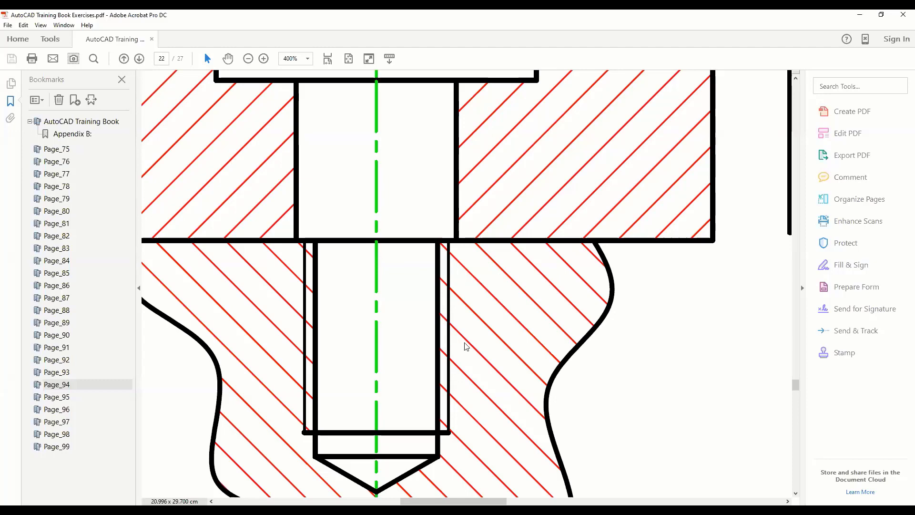
scroll(466, 346, "down", 1, "ctrl")
scroll(458, 336, "down", 1, "ctrl")
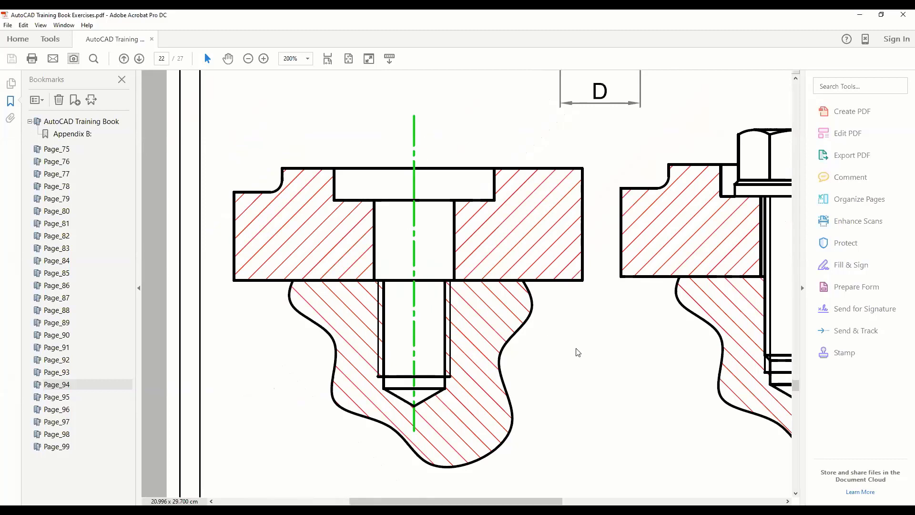
left_click_drag(560, 501, 613, 501)
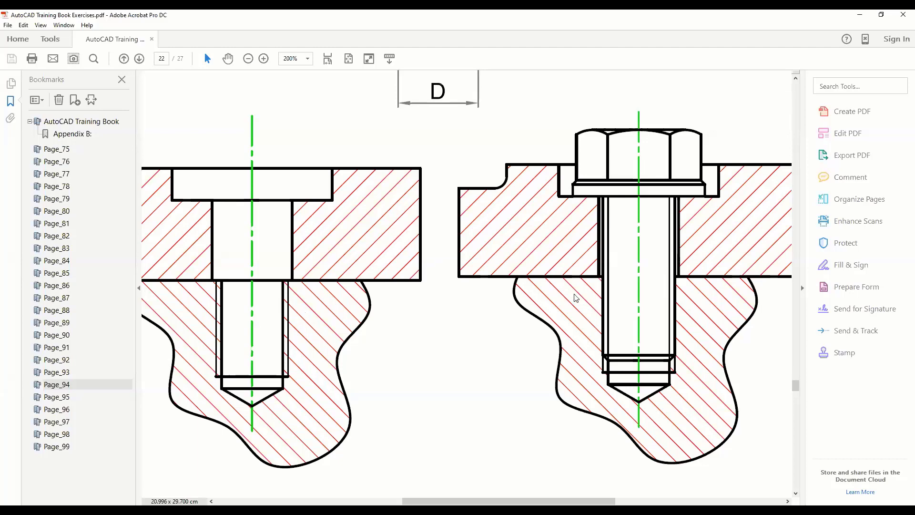
scroll(427, 271, "up", 2)
scroll(427, 270, "up", 10)
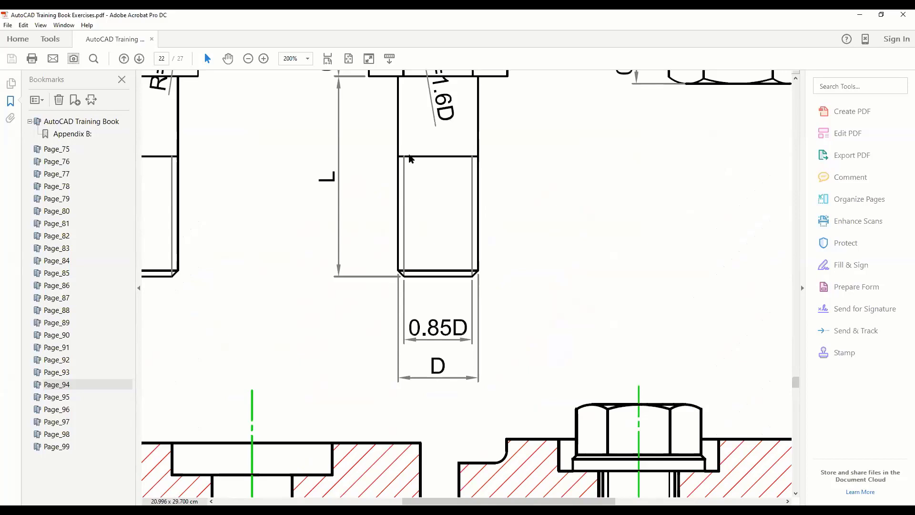
Scroll the reference page to show both bolts, the nut, both joint sections and the title block.
scroll(486, 260, "down", 5)
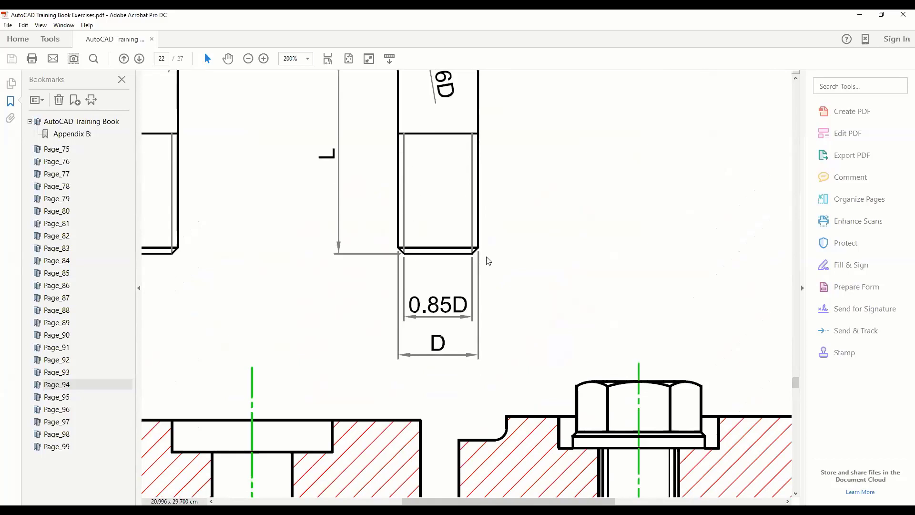
scroll(503, 275, "down", 5)
scroll(620, 330, "down", 1)
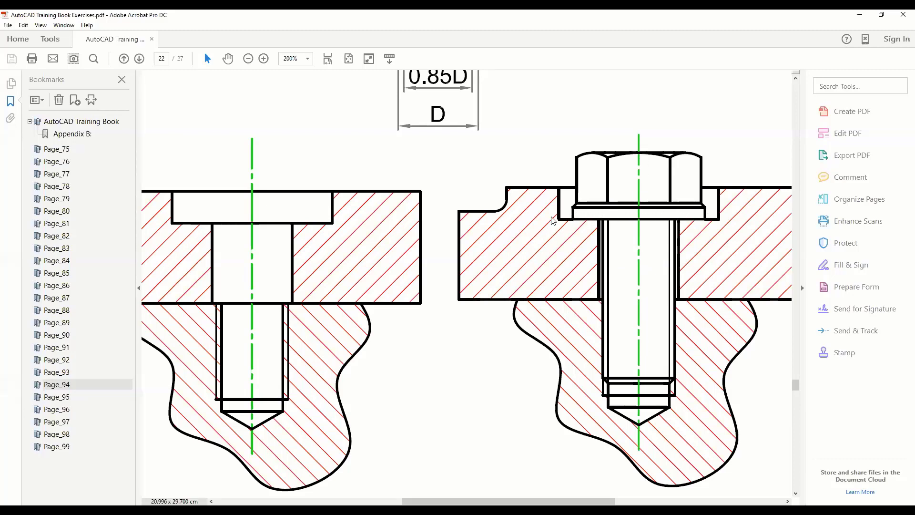
scroll(554, 206, "down", 3, "ctrl")
Scroll the PDF back up to the bolt head drawing and clear the selection.
scroll(548, 207, "up", 3)
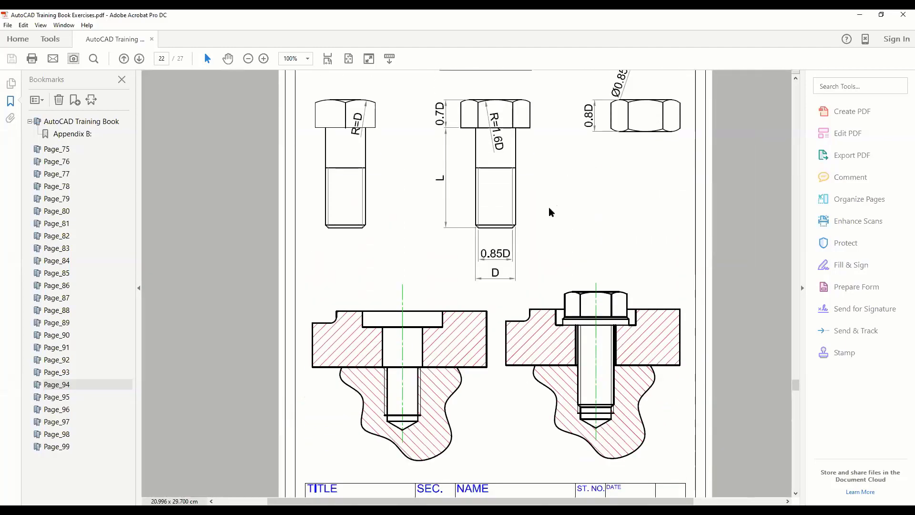
scroll(548, 207, "up", 3)
scroll(548, 206, "up", 2)
left_click(544, 191)
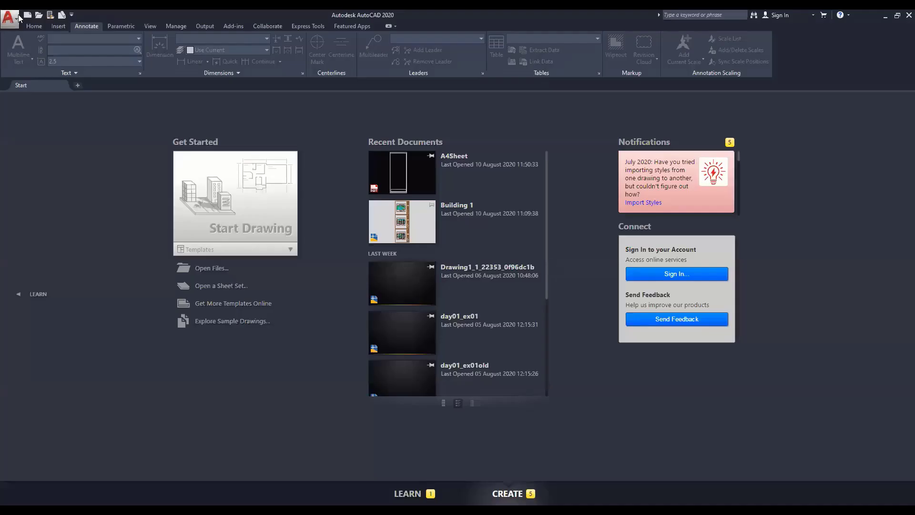
Create Drawing1 from the A4Sheet template with the Home ribbon showing.
left_click(261, 196)
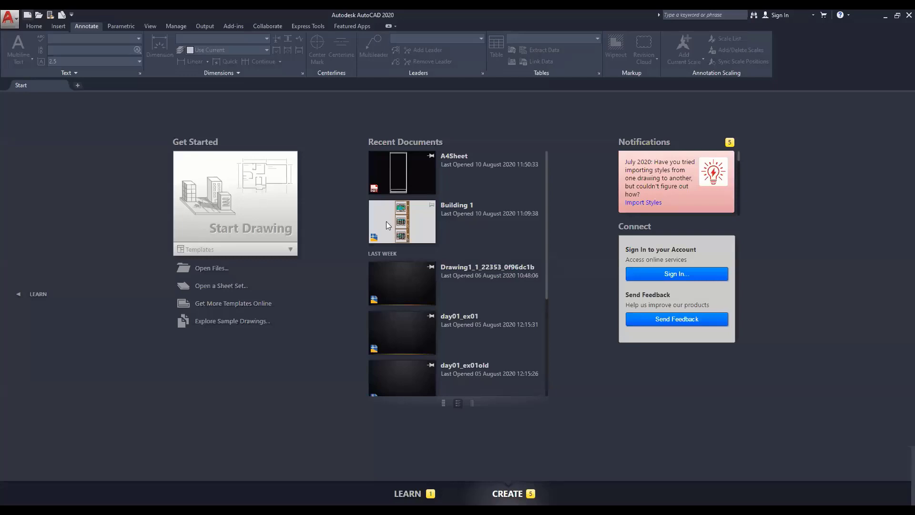
double_click(243, 144)
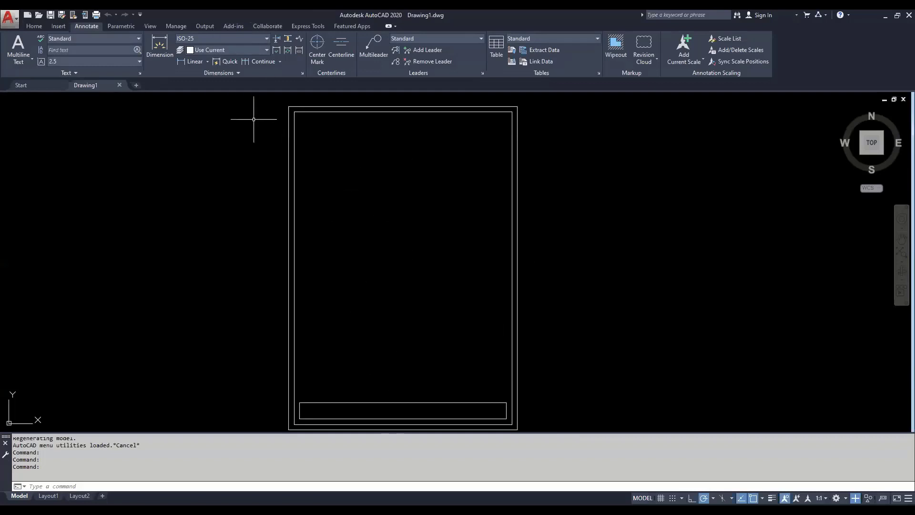
left_click(31, 27)
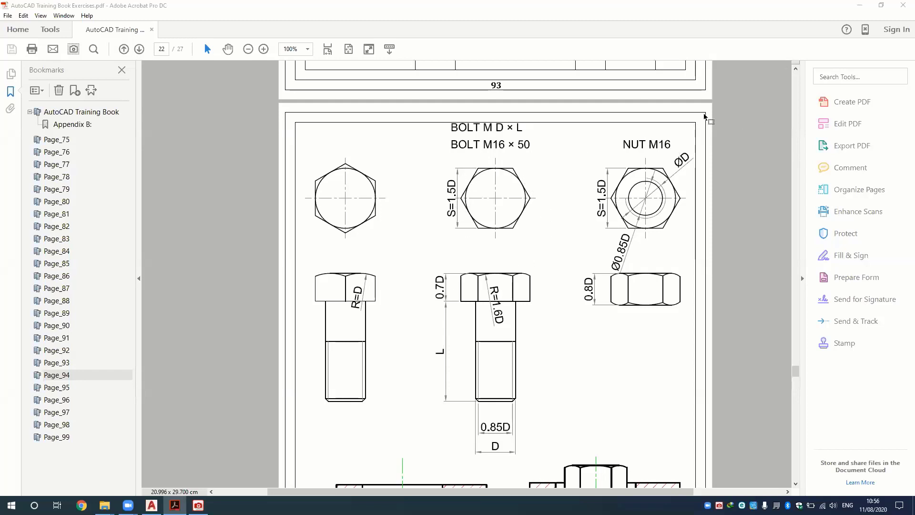
Draw a vertical line down the middle of the sheet frame.
left_click(151, 505)
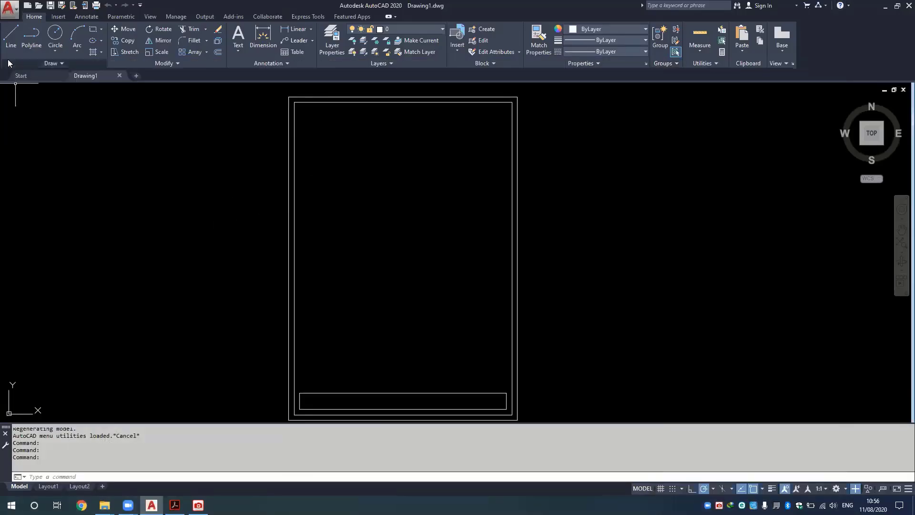
left_click(10, 36)
left_click(402, 139)
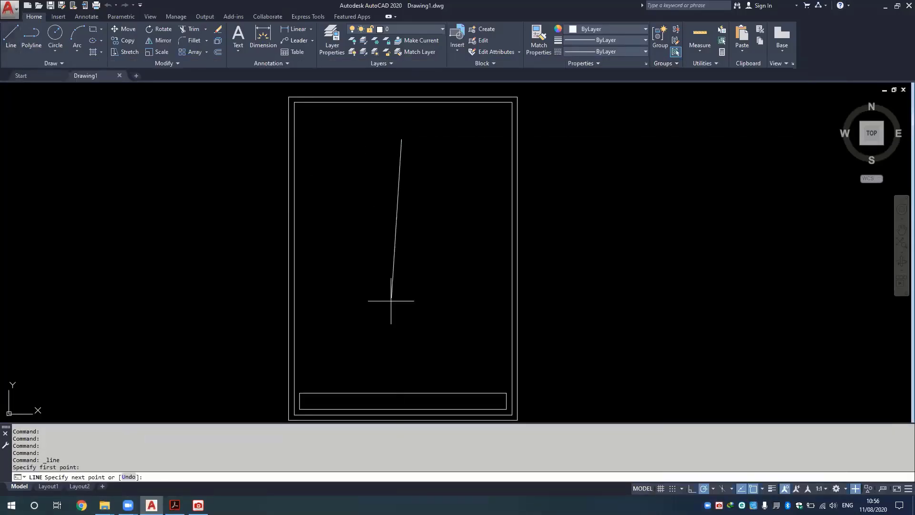
left_click(401, 366)
key("Escape")
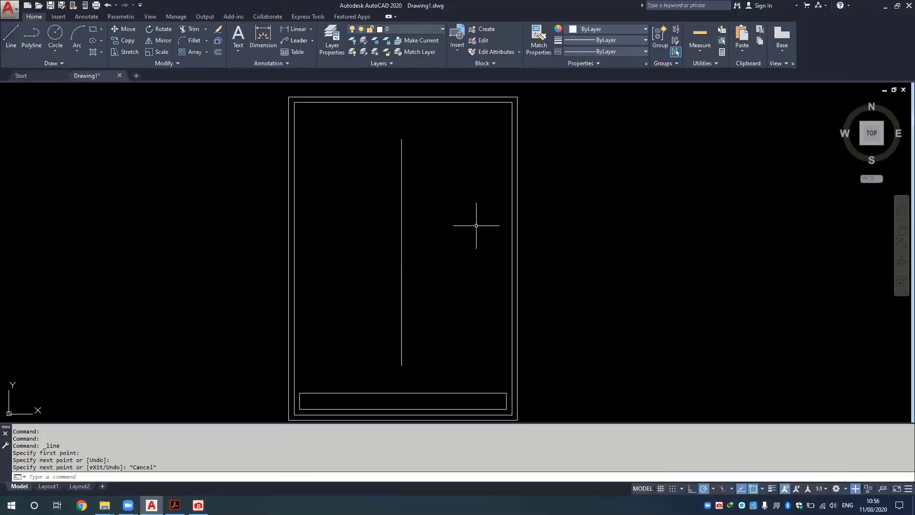
Move the vertical line onto the Centerline layer and return to the PDF reference.
left_click_drag(476, 226, 358, 225)
left_click(412, 29)
left_click(405, 45)
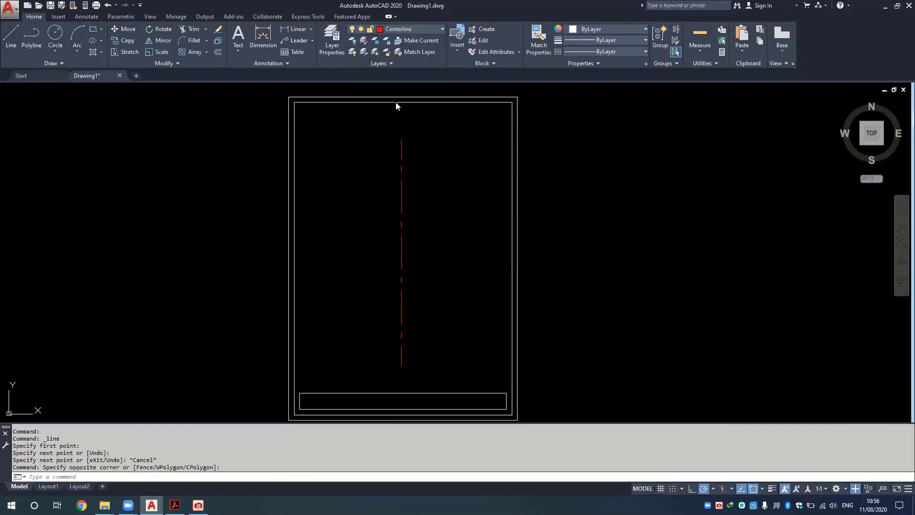
key("Escape")
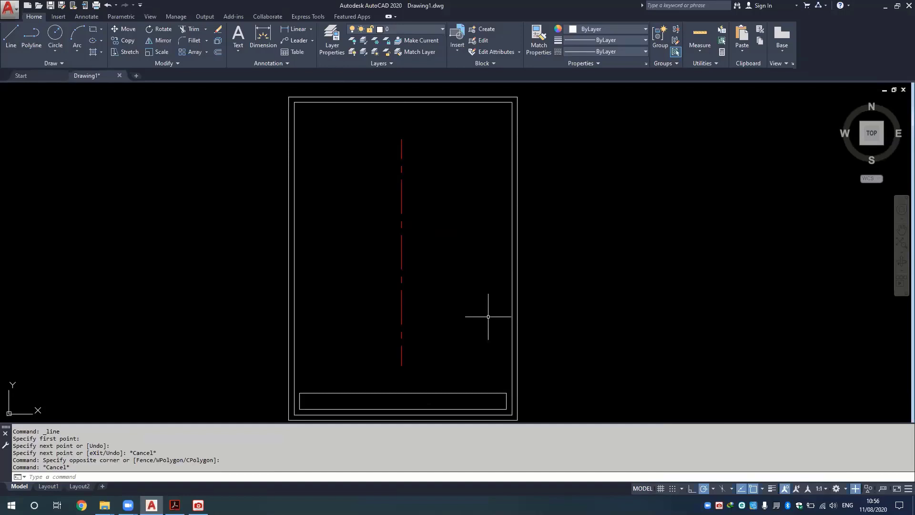
key("alt+Tab")
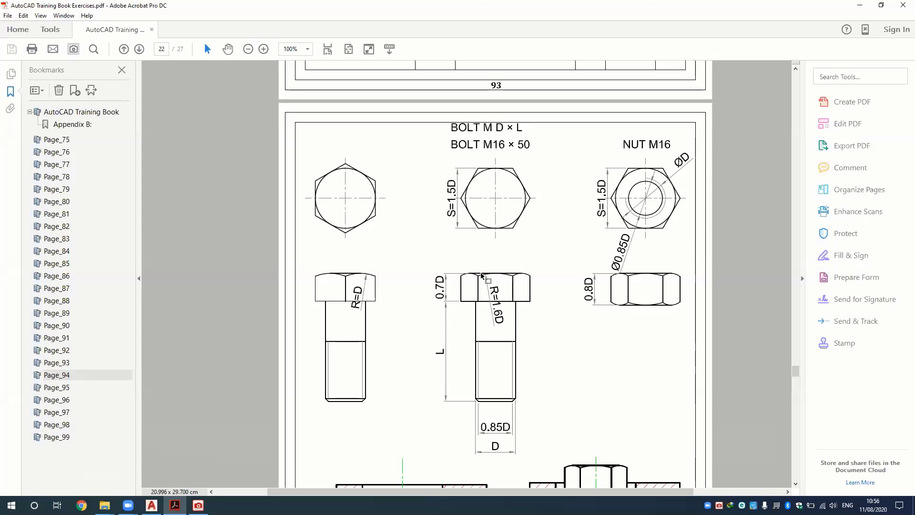
Try a linetype scale of 0.5 with LTS, cancelling the stray BLOCK dialog.
key("alt+Tab")
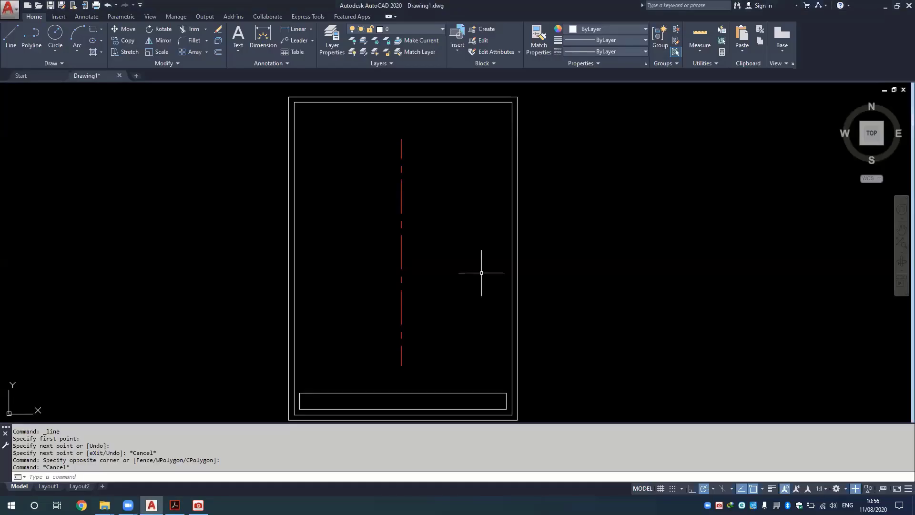
type("l")
type("ts")
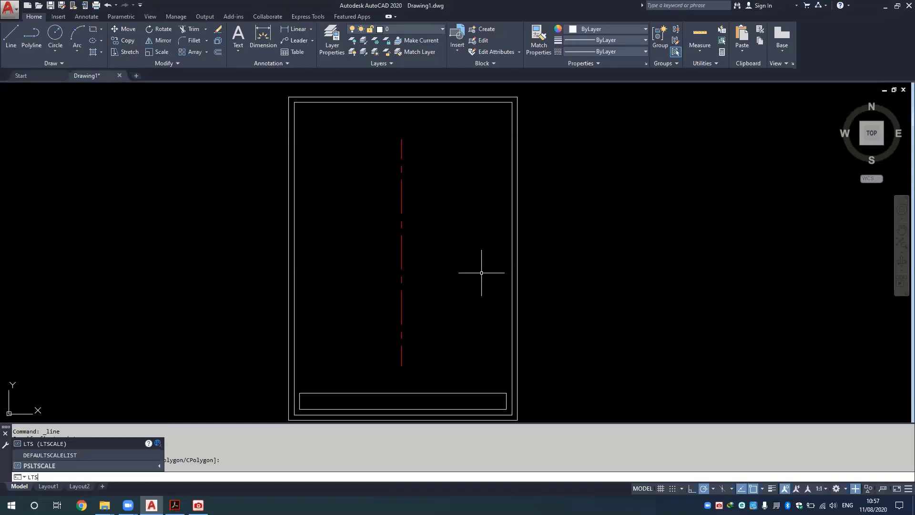
key("Return")
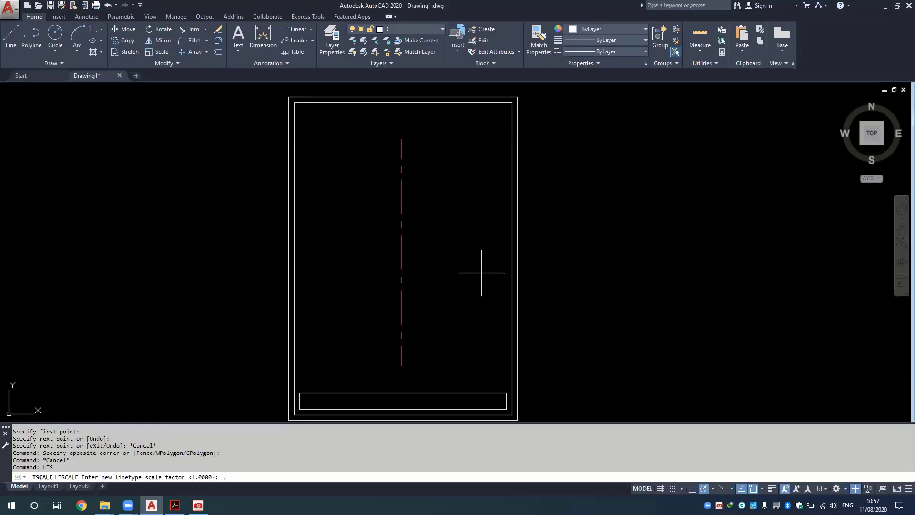
type("5")
key("Return")
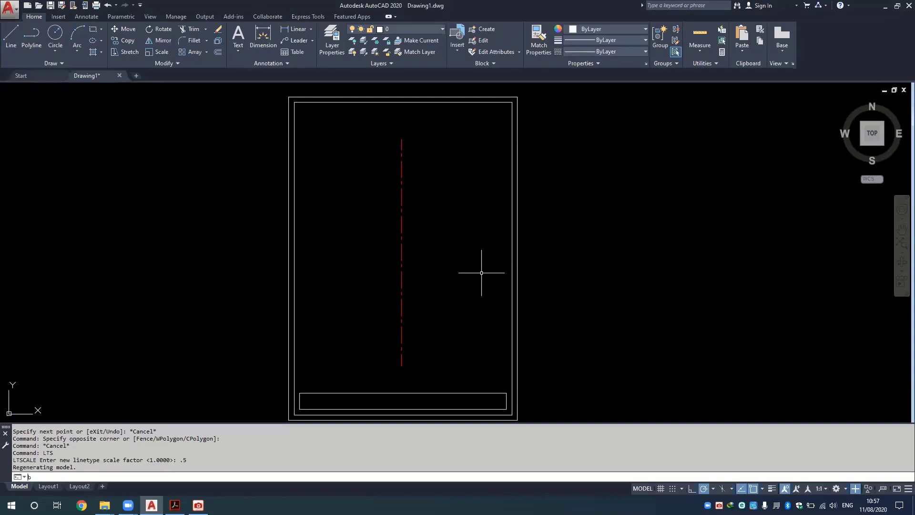
key("Return")
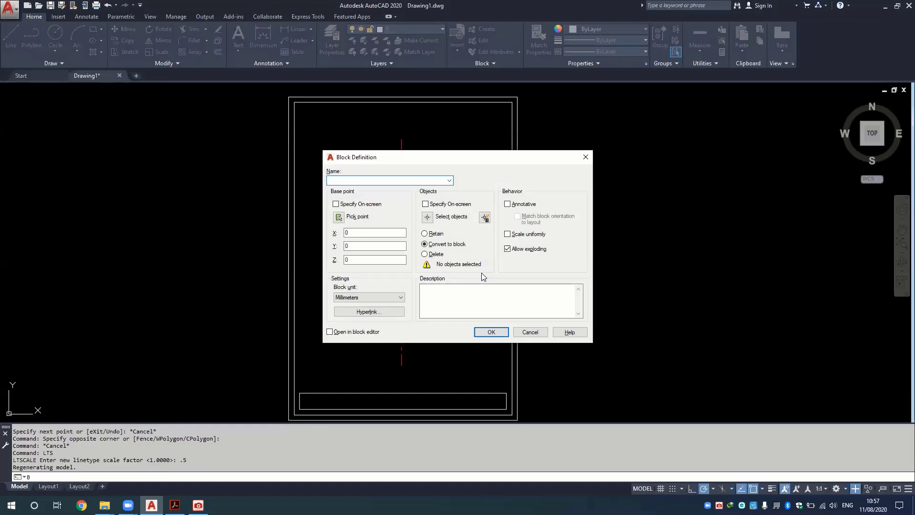
key("Escape")
key("Escape")
key("Escape")
Try linetype scale 0.25, then set the linetype scale to 2.
type("lts")
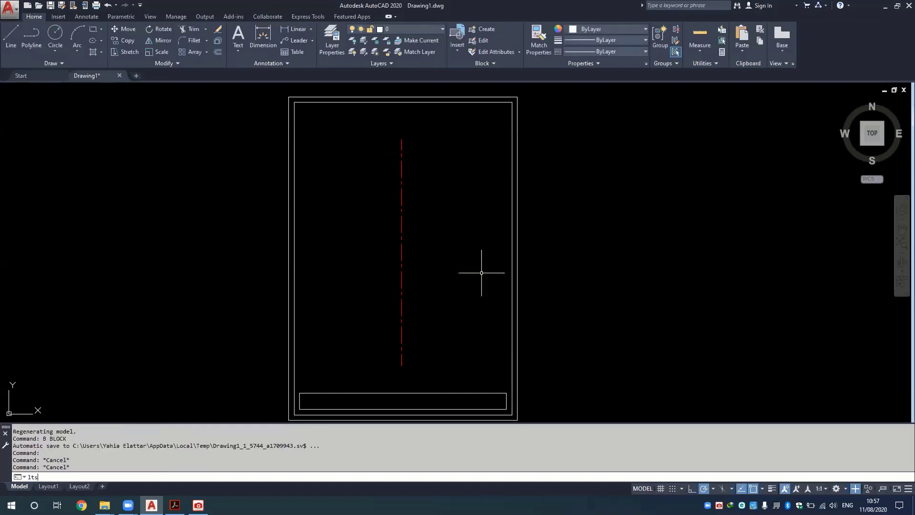
key("Return")
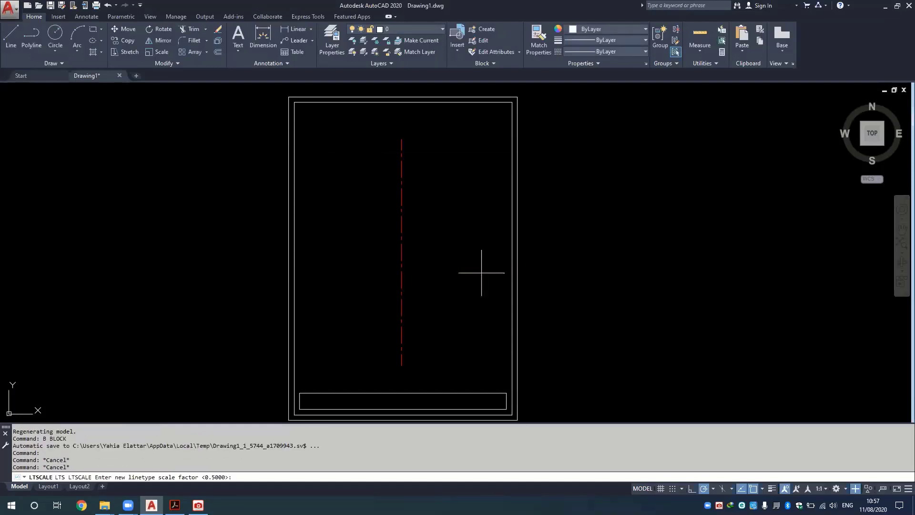
type(".25")
key("Return")
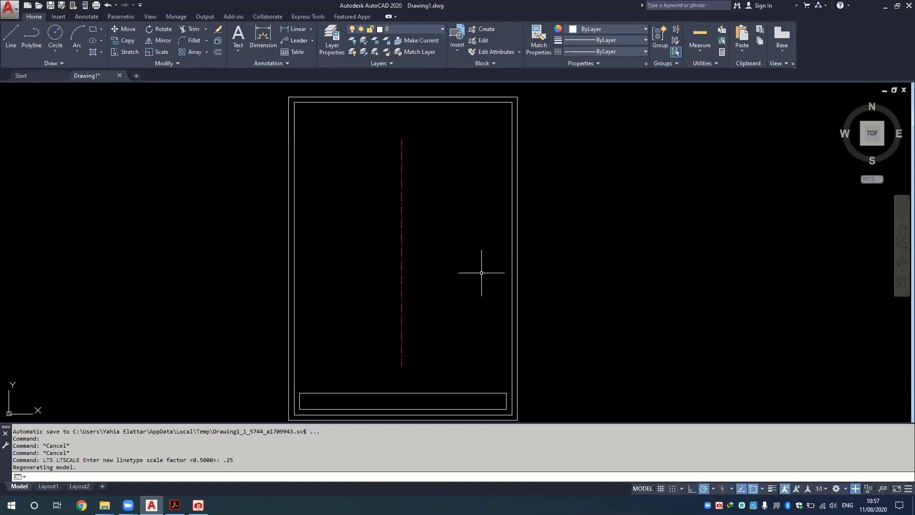
key("Return")
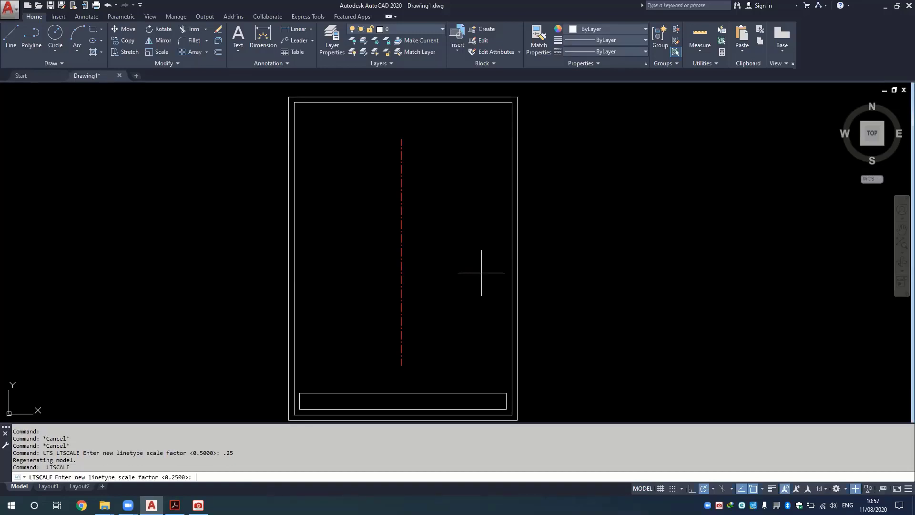
type("2")
key("Return")
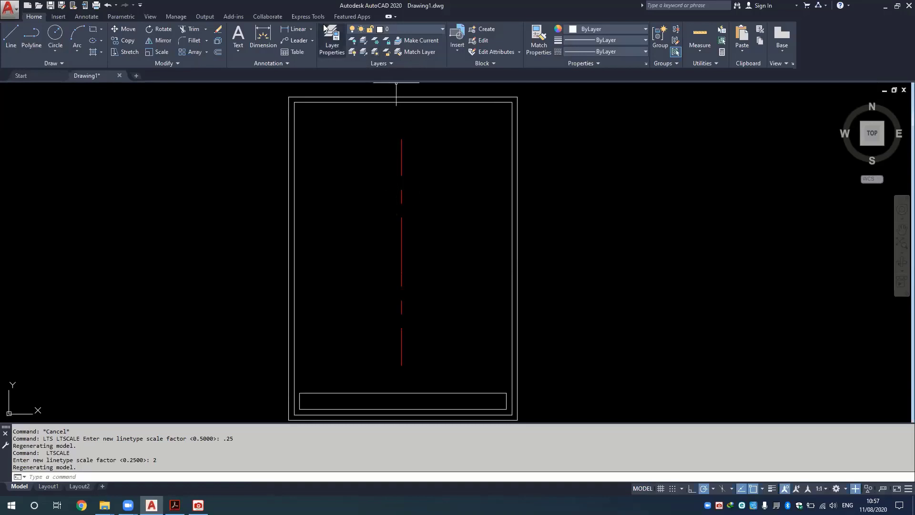
Open the Centerline layer's linetype chooser and its Load or Reload Linetypes list.
left_click(320, 41)
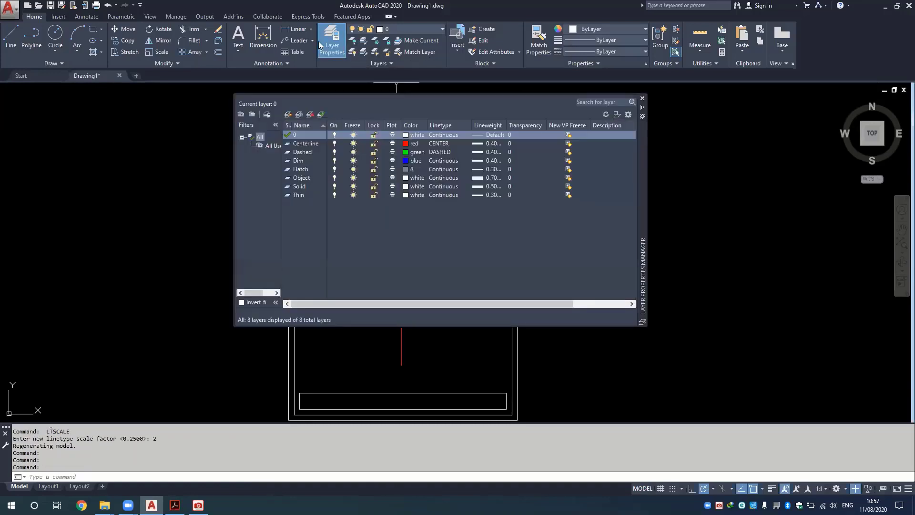
left_click(318, 143)
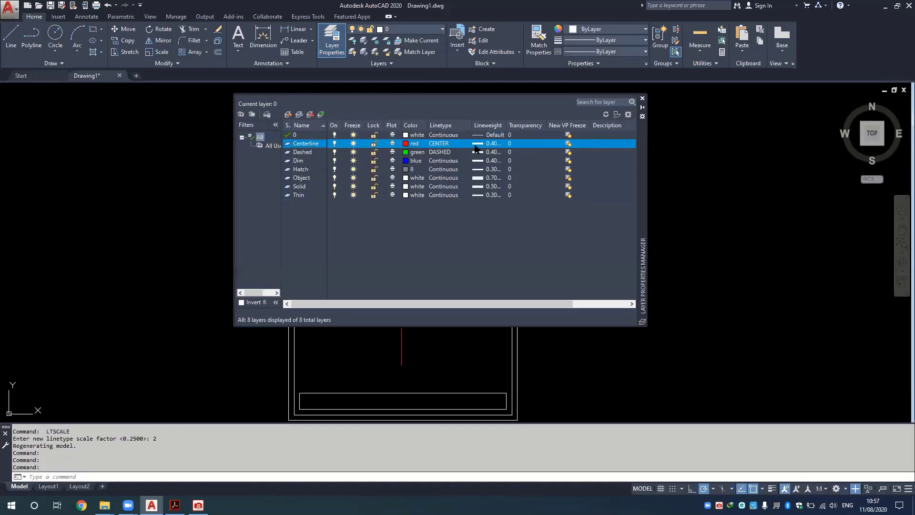
left_click(443, 143)
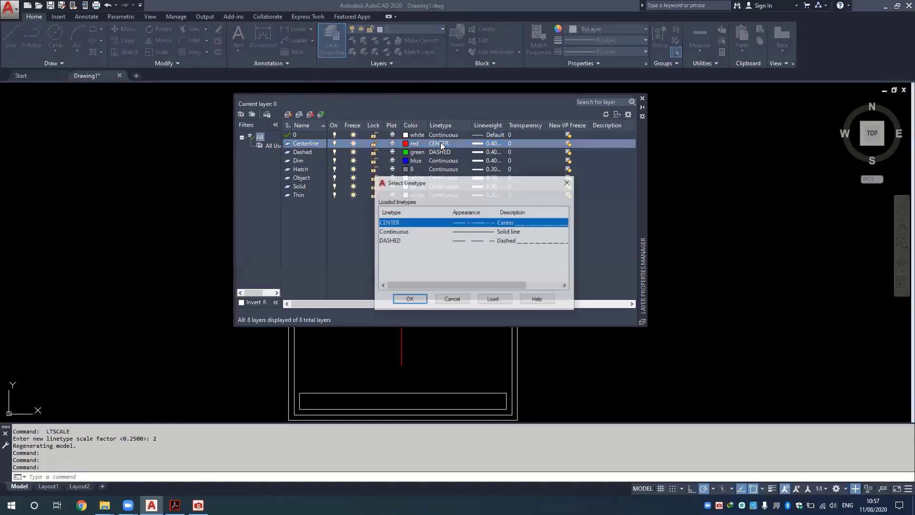
left_click(498, 304)
Browse ACAD_ISO02W100, CENTER, ACAD_ISO04W100 and ACAD_ISO10W100, then cancel without loading any.
left_click(208, 200)
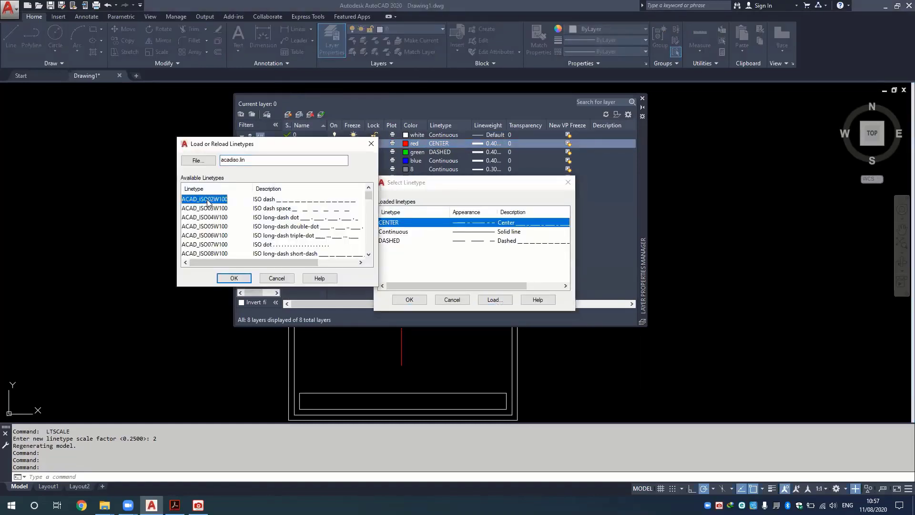
key("c")
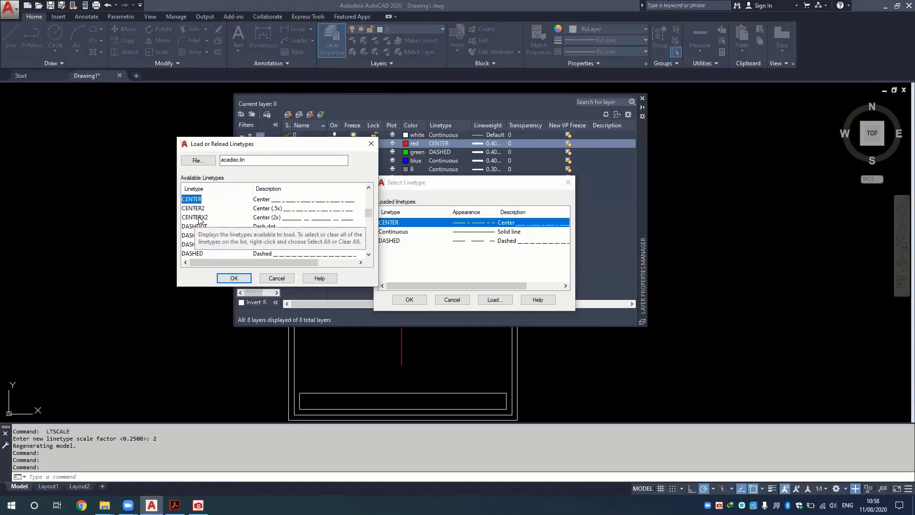
left_click_drag(368, 214, 369, 194)
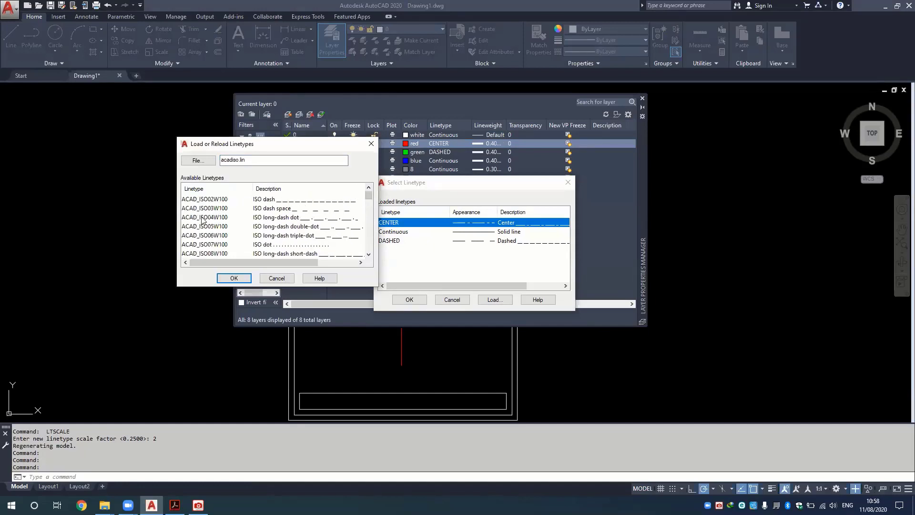
left_click(189, 220)
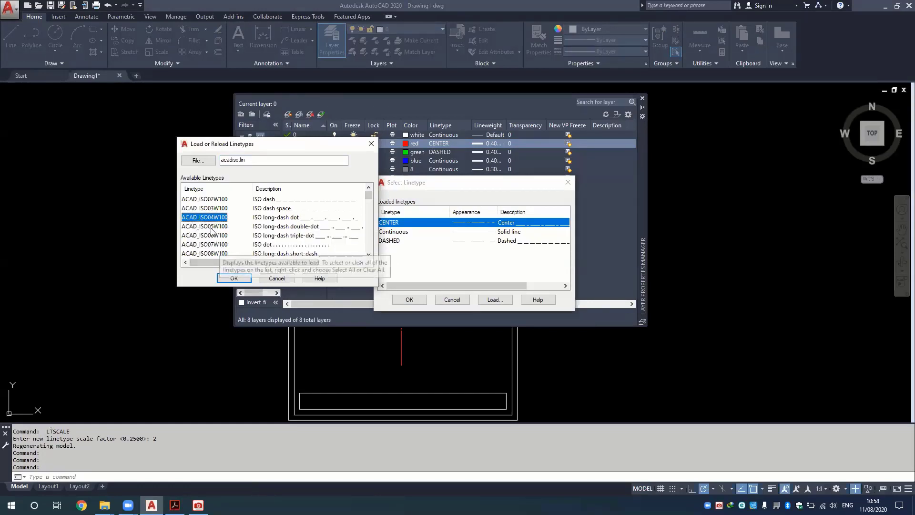
scroll(312, 240, "down", 1)
scroll(305, 238, "down", 1)
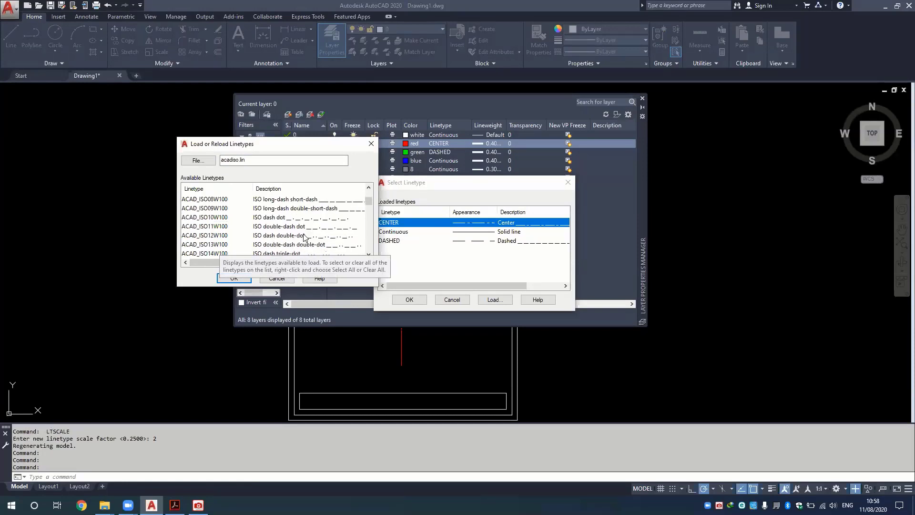
left_click(202, 218)
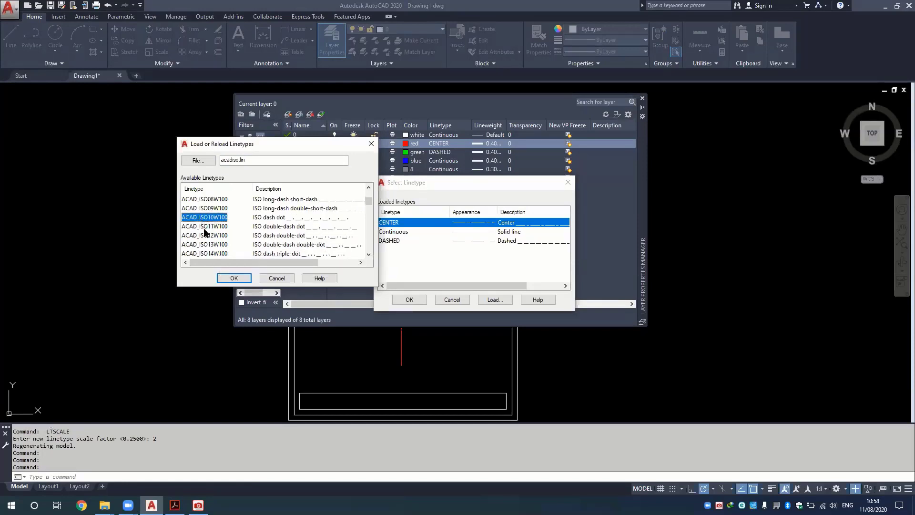
scroll(205, 238, "down", 1)
scroll(213, 236, "down", 2)
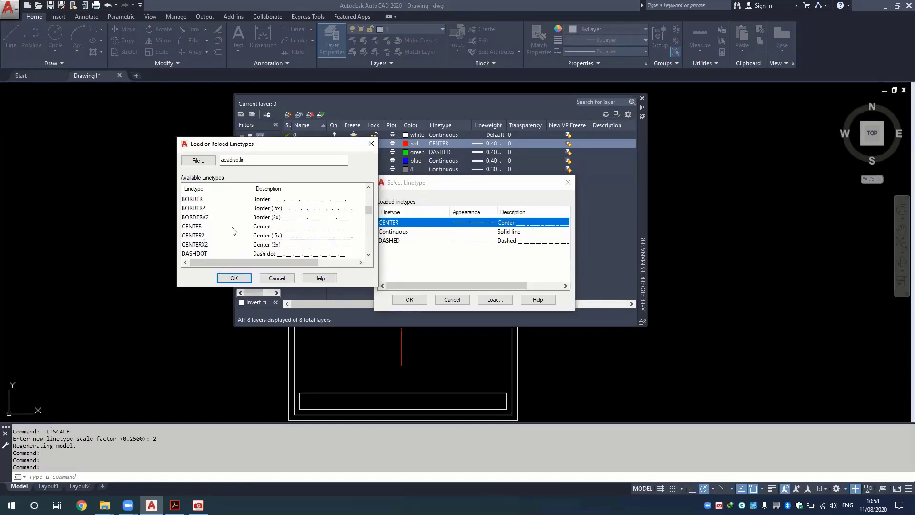
left_click(277, 278)
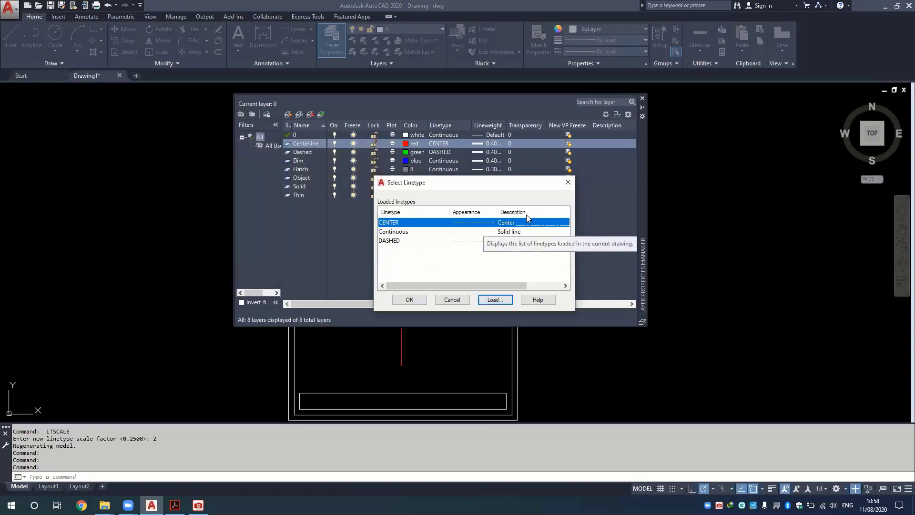
left_click(567, 182)
Close the layer manager and try linetype scales 0.25 and 0.3.
left_click(642, 100)
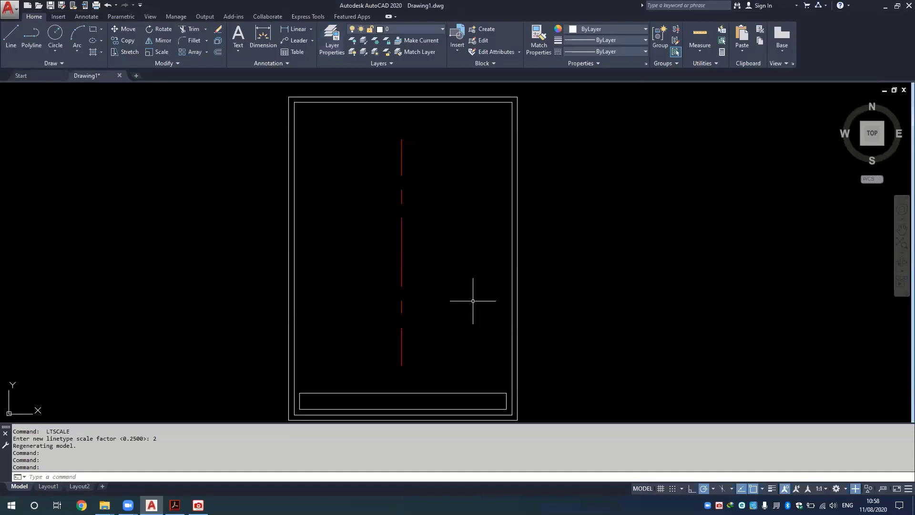
left_click(443, 285)
type("1")
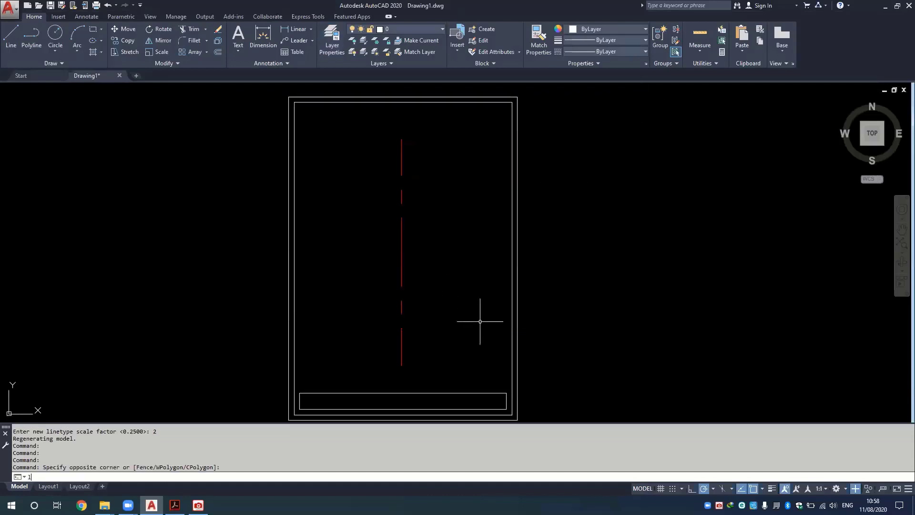
key("Return")
type("25")
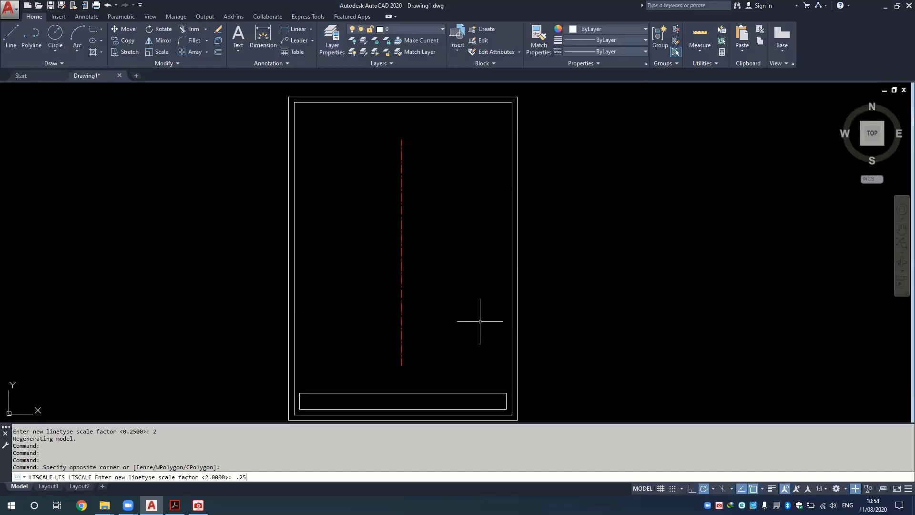
key("Return")
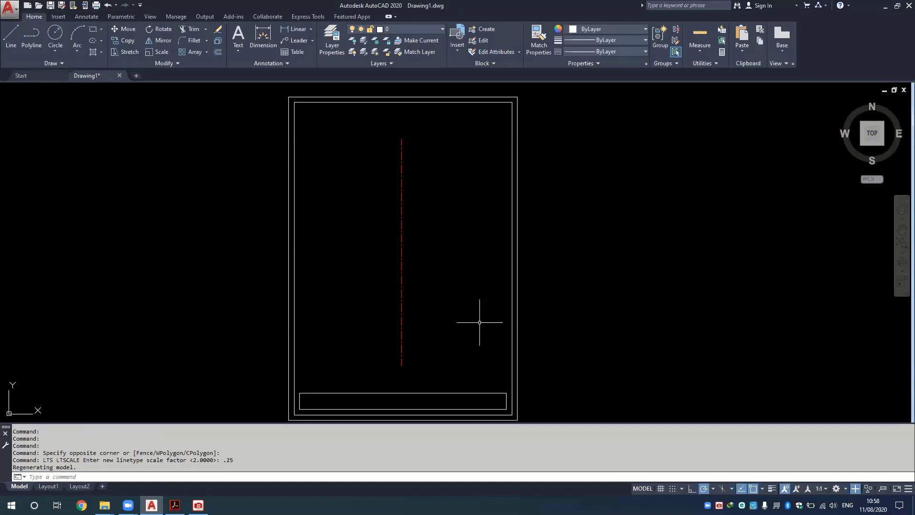
key("Return")
type(".3")
key("Return")
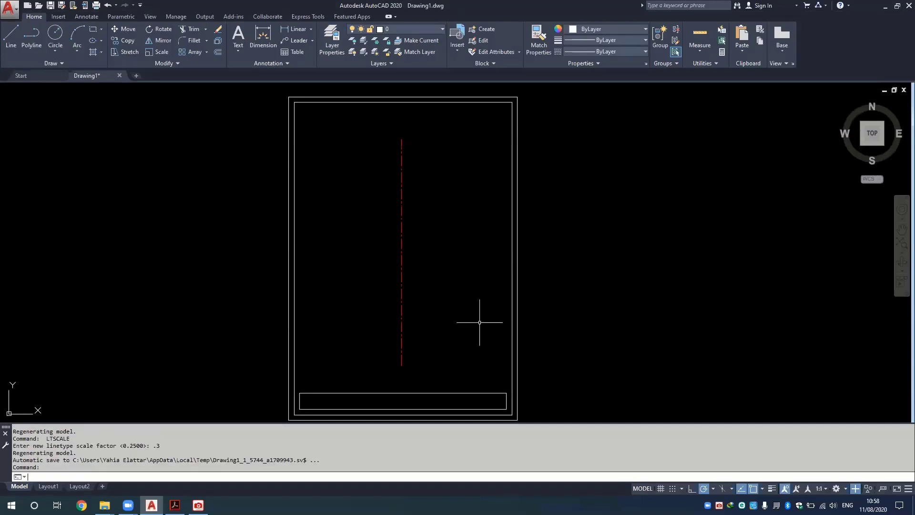
Try linetype scales 0.4 and 0.5.
key("Return")
type(".4")
key("Return")
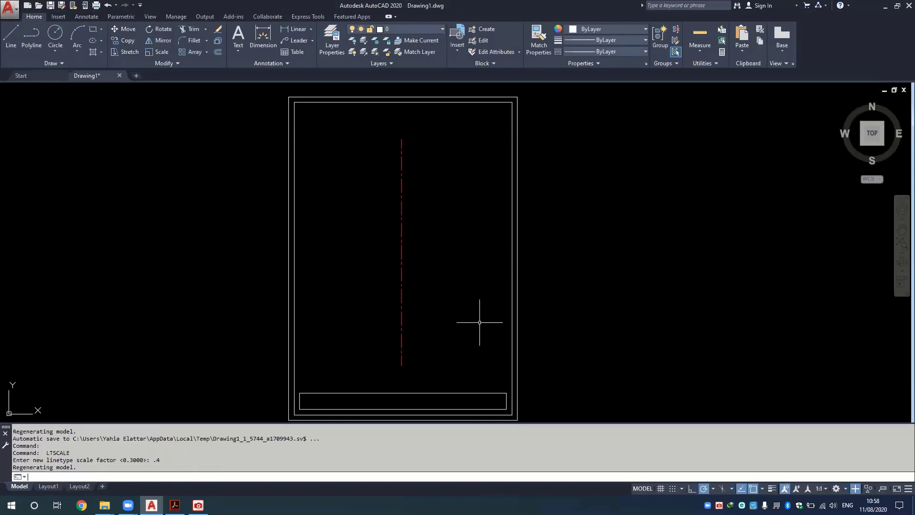
key("Return")
type("5")
key("Return")
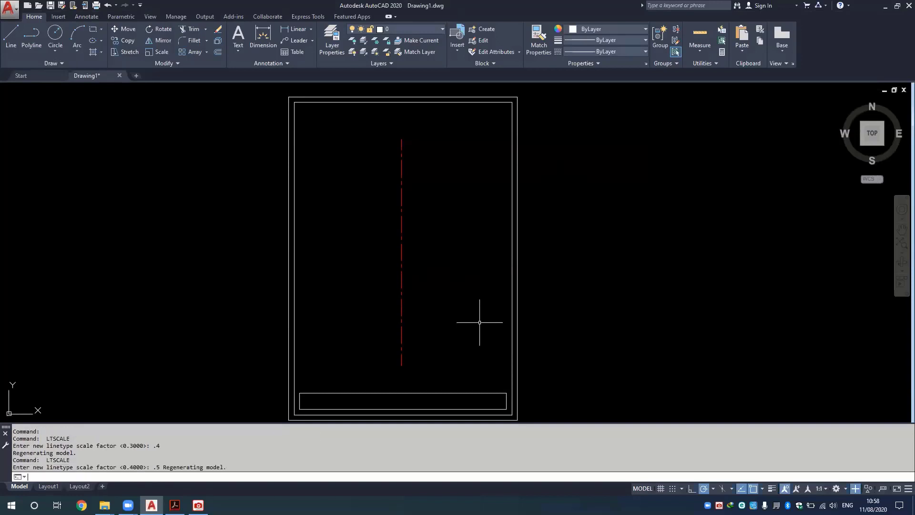
Set the linetype scale back to 0.3.
type(".3")
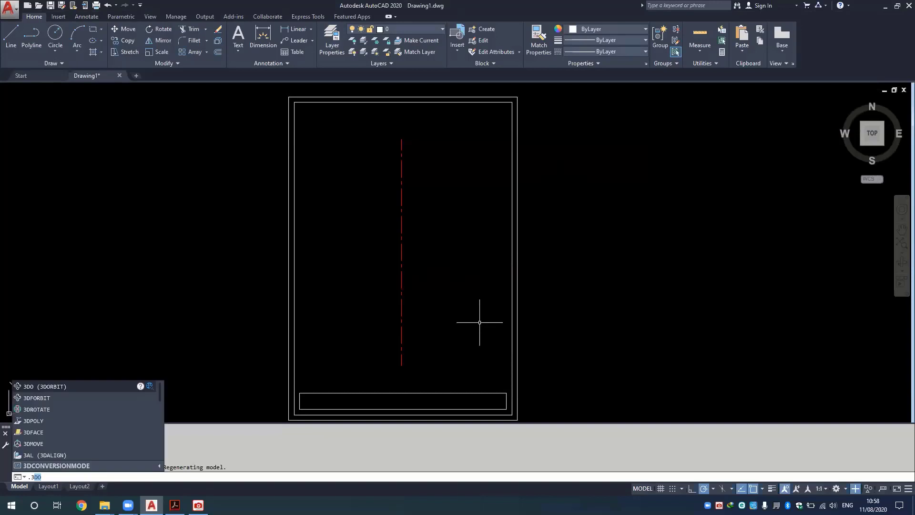
key("BackSpace")
key("BackSpace")
key("BackSpace")
type("L")
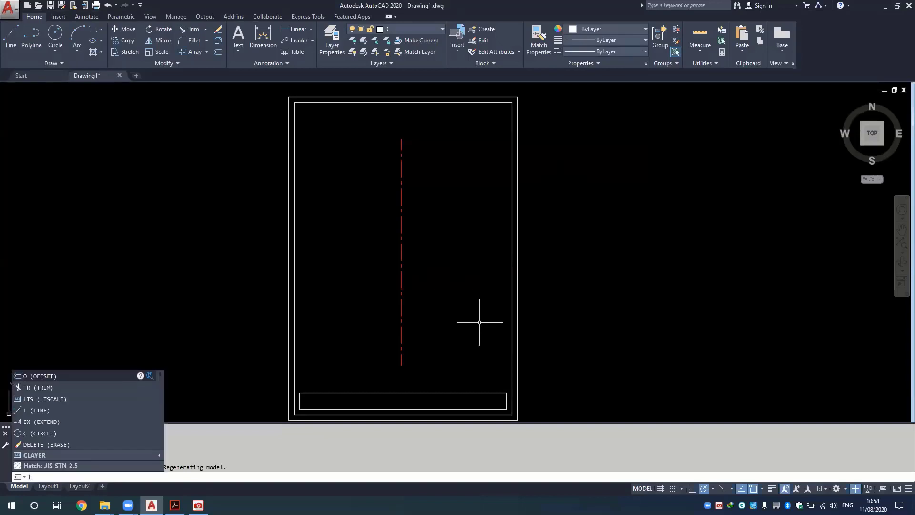
type("s")
key("Return")
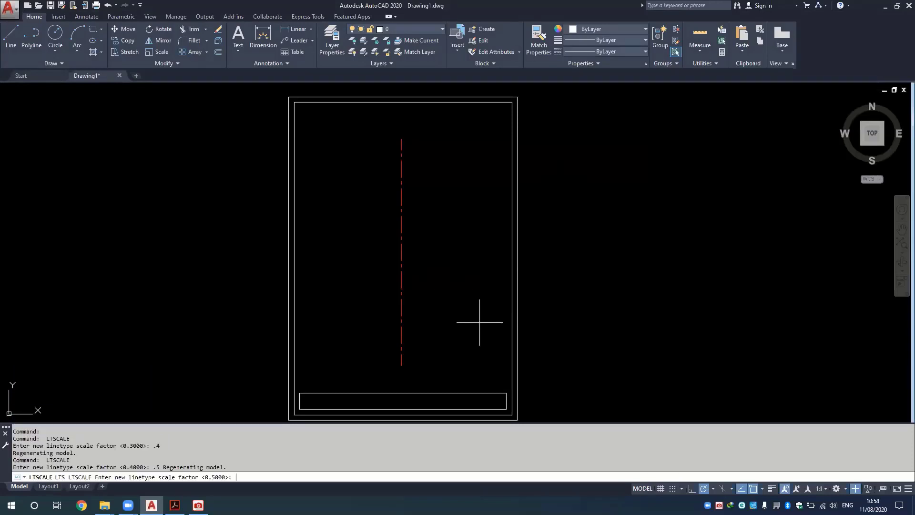
type(".3")
key("Return")
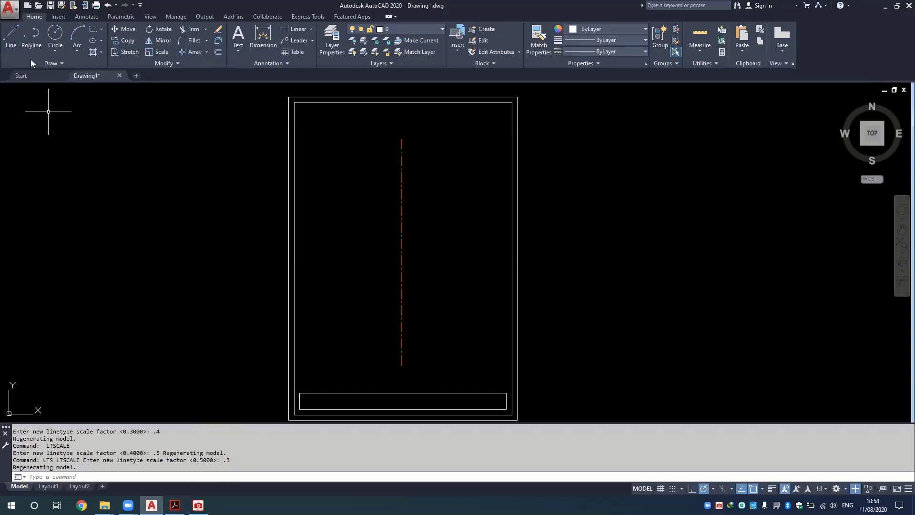
Draw a horizontal line across the vertical centre line and put it on the Centerline layer.
left_click(11, 36)
left_click(454, 174)
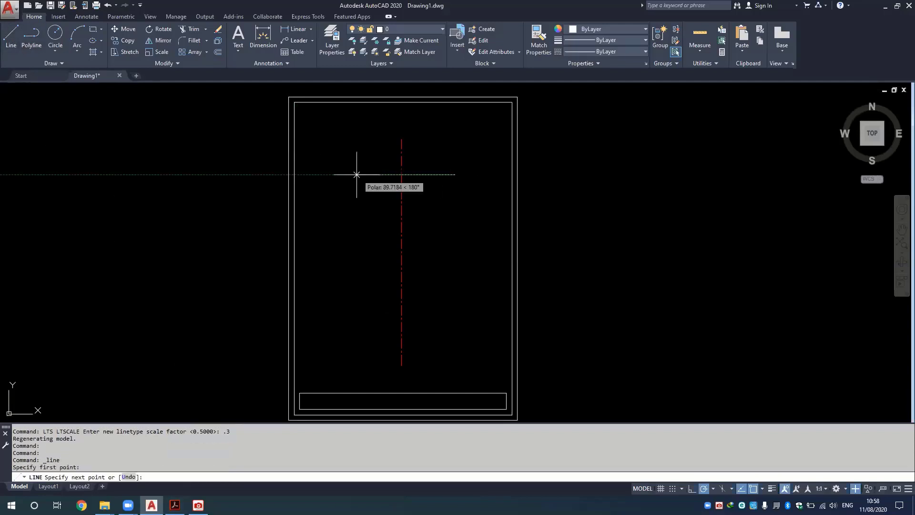
left_click(351, 175)
key("Escape")
left_click(431, 154)
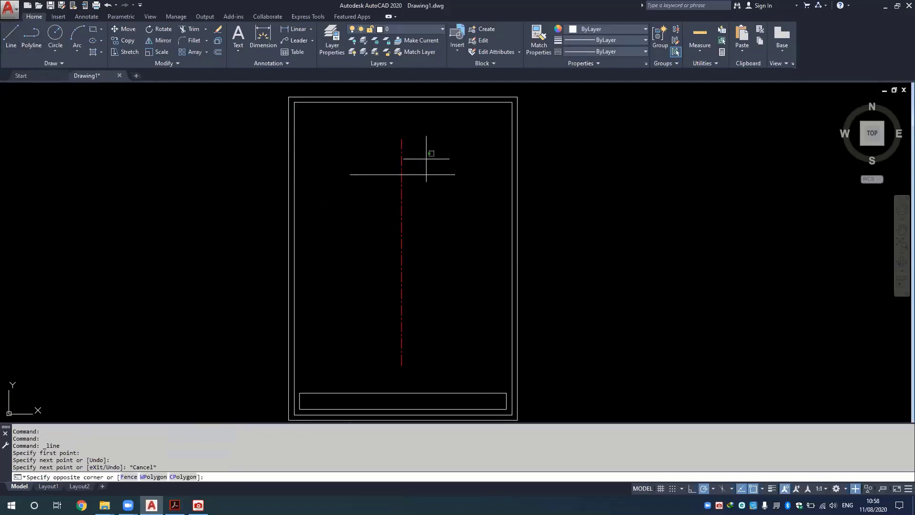
left_click(421, 178)
left_click(393, 30)
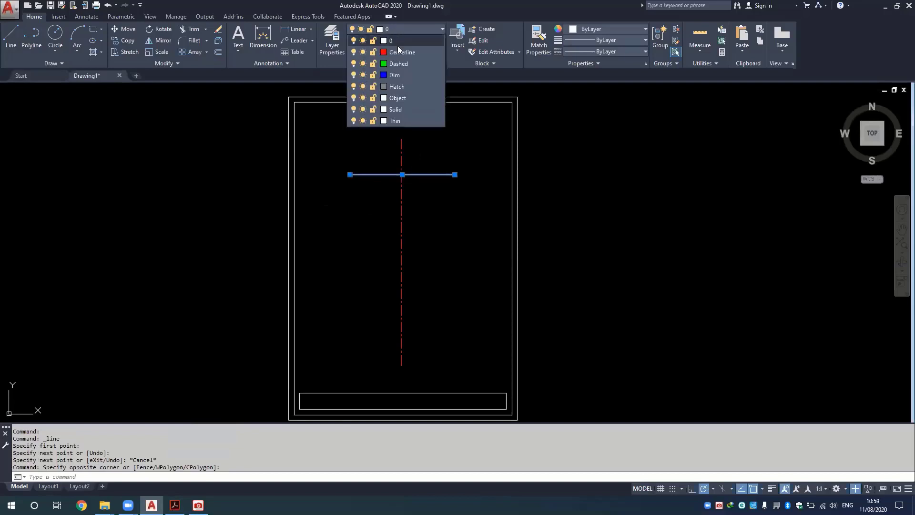
left_click(400, 52)
Draw a short vertical test line and put it on the Dashed layer.
left_click(17, 40)
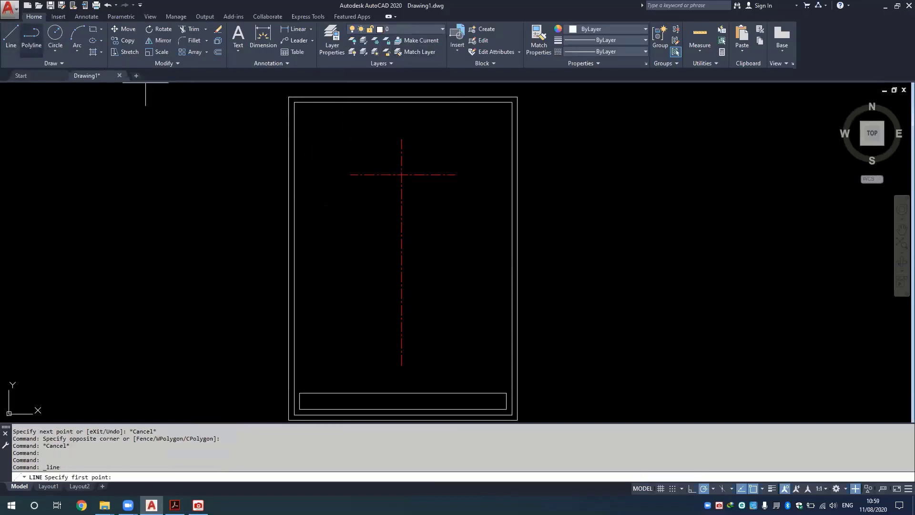
left_click(446, 221)
left_click(446, 278)
key("Escape")
left_click(476, 234)
left_click(436, 265)
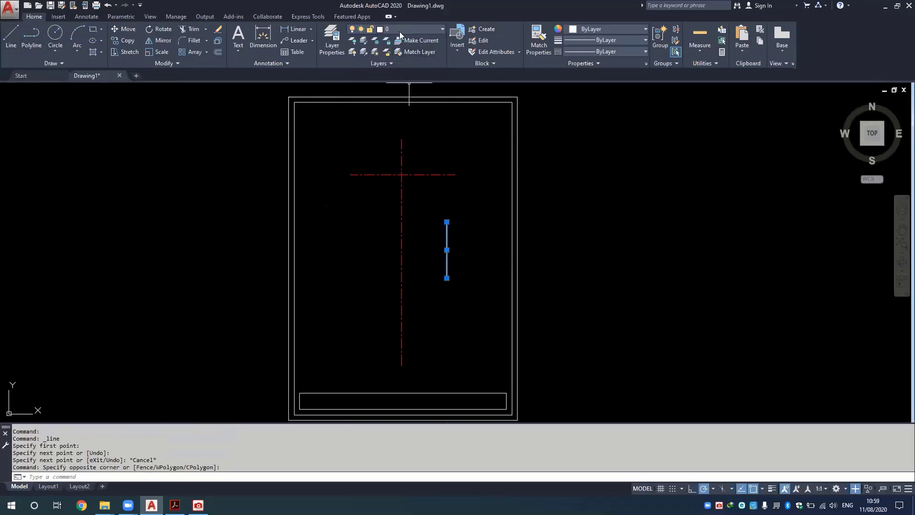
left_click(400, 29)
left_click(402, 65)
key("Escape")
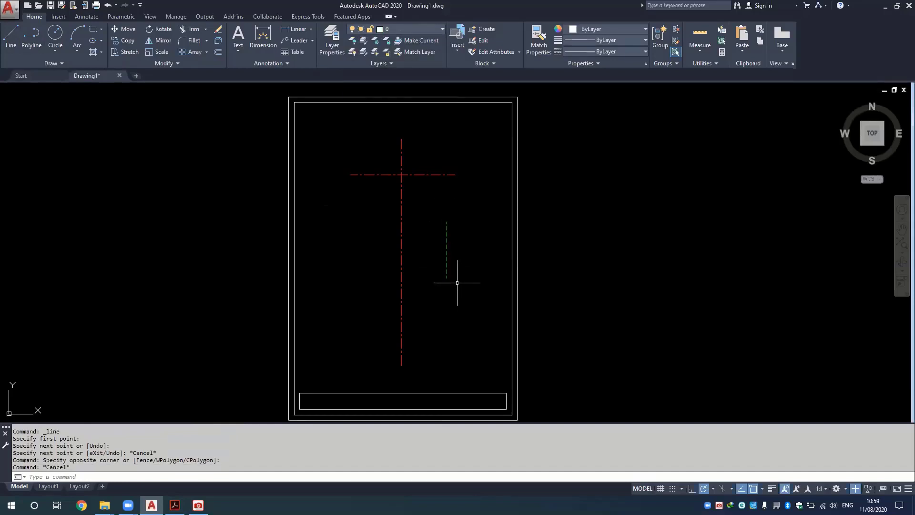
Compare linetype scale 1 against 0.3, keep 0.3, and delete the dashed test line.
type("lts")
key("Return")
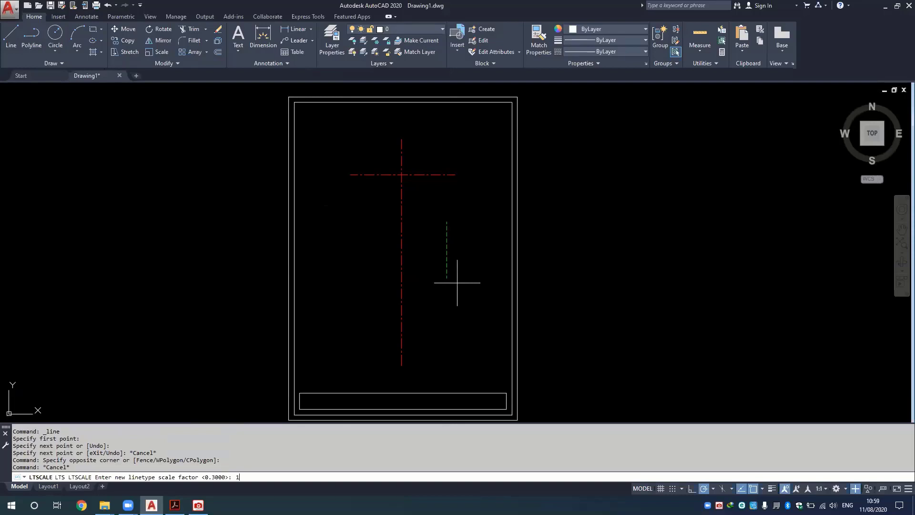
key("Return")
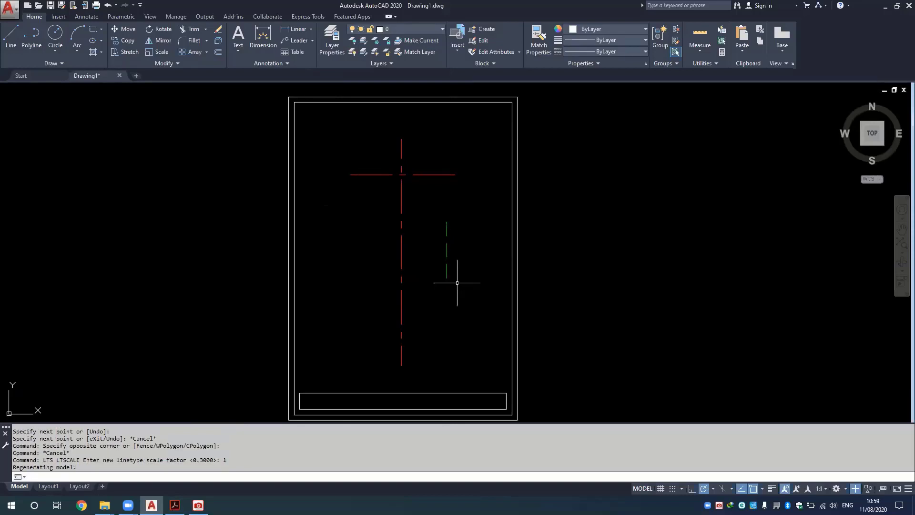
key("Return")
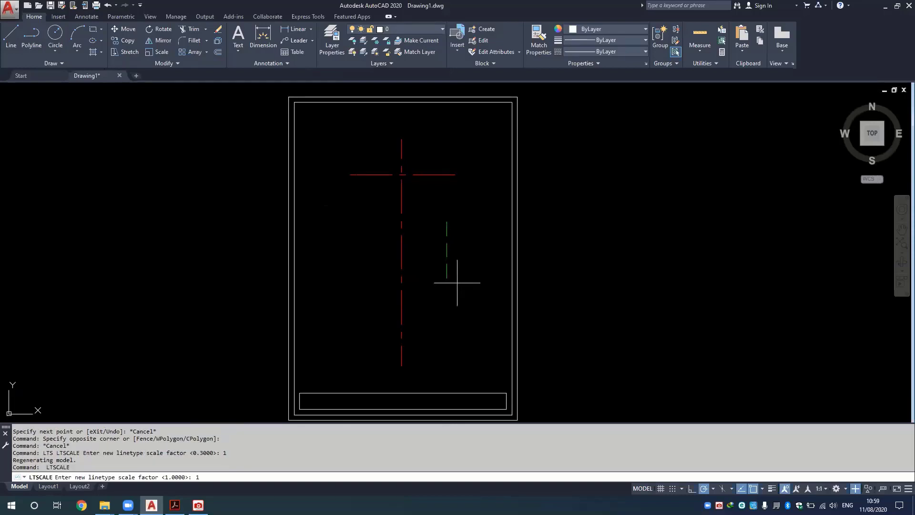
key("Return")
left_click(495, 279)
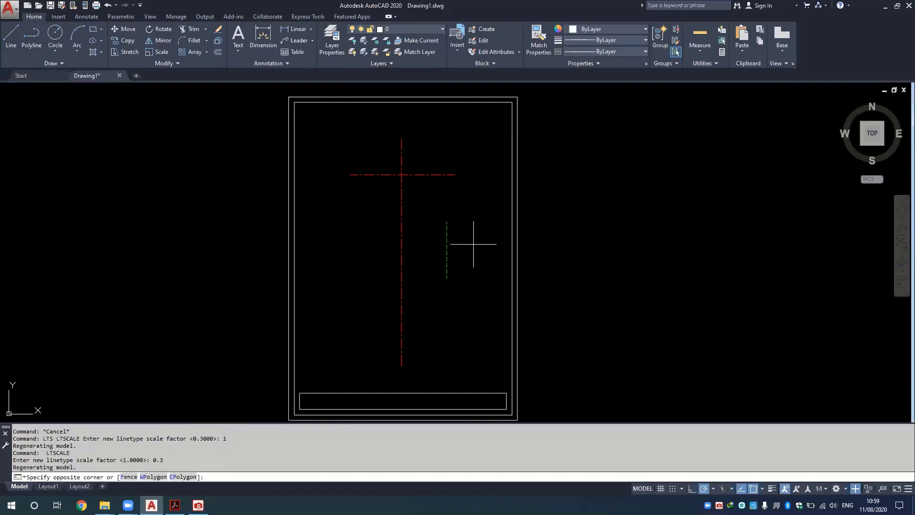
left_click(424, 221)
key("Delete")
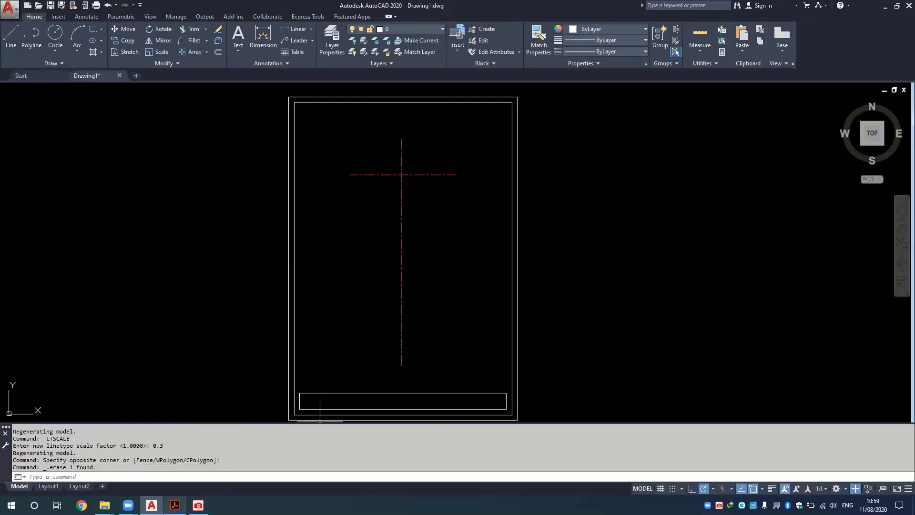
left_click(174, 505)
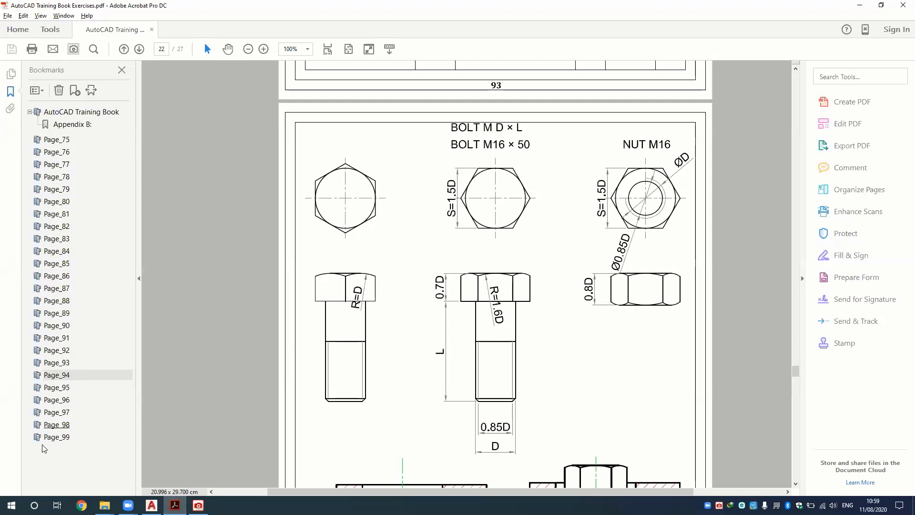
Compute the hexagon width S = 16 × 1.5 = 24 in Windows Calculator.
left_click(11, 504)
left_click(254, 281)
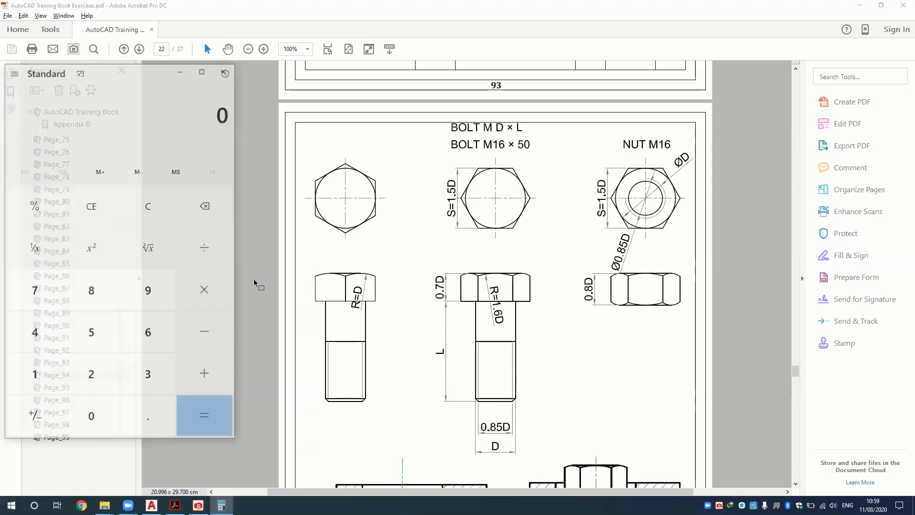
type("16")
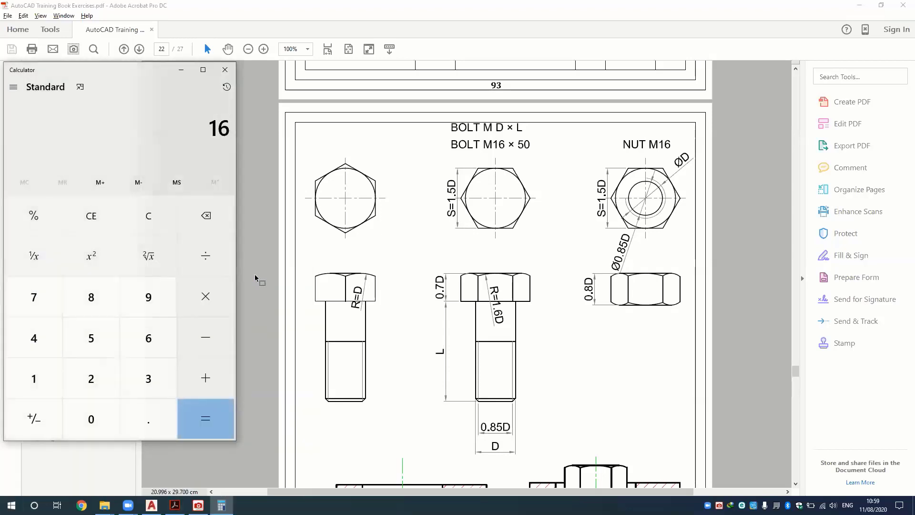
type("*15")
key("Return")
Draw a radius 12 circle at the centreline intersection and zoom in on it.
left_click(152, 505)
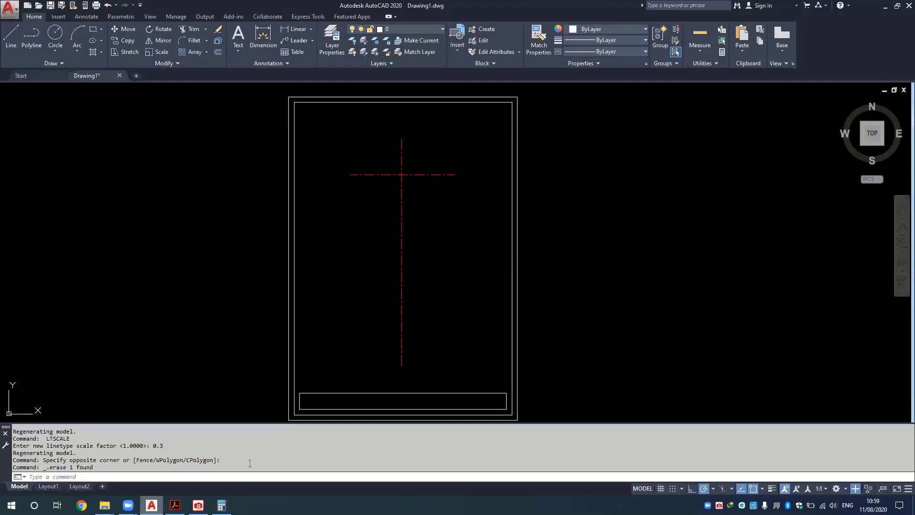
left_click(55, 36)
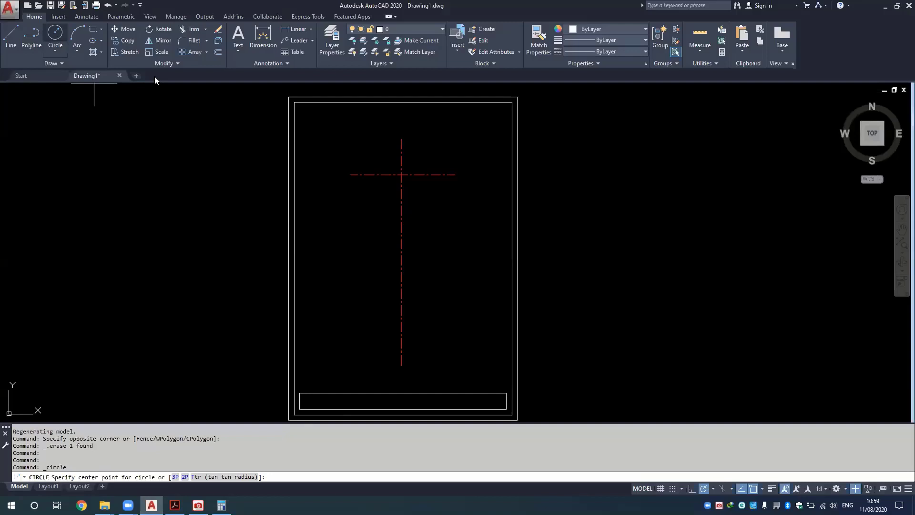
left_click(401, 175)
type("2")
key("Return")
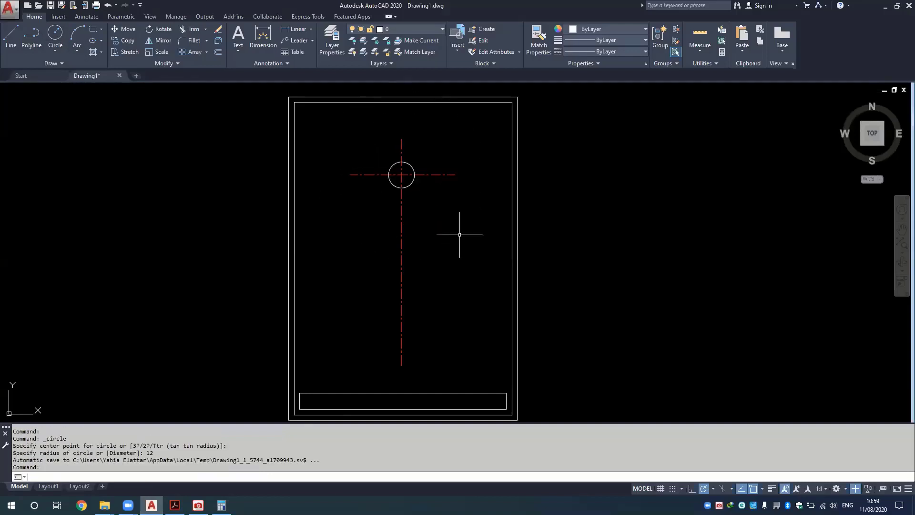
scroll(439, 133, "up", 4)
scroll(431, 177, "up", 1)
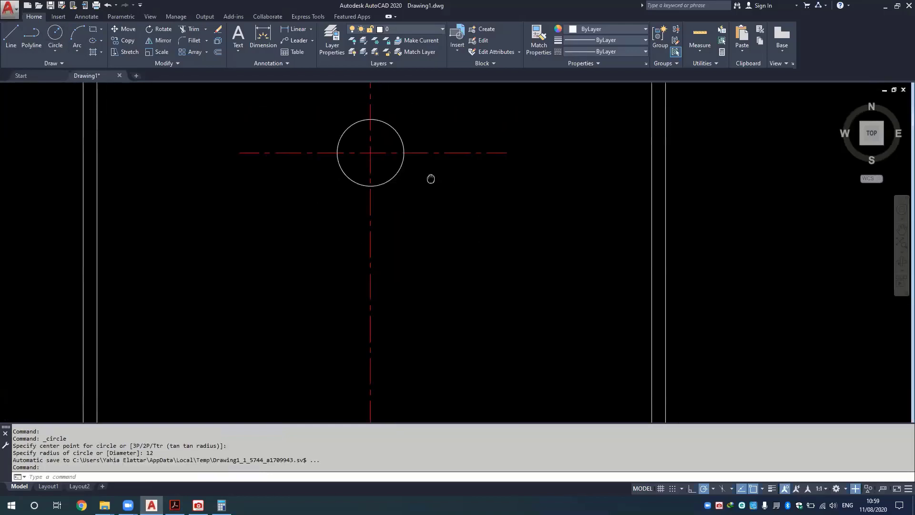
scroll(422, 212, "up", 3)
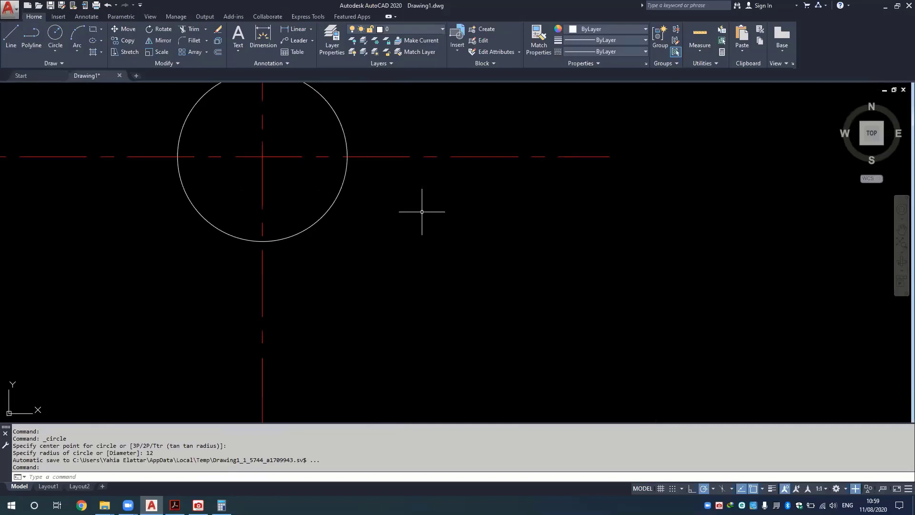
scroll(347, 199, "down", 2)
scroll(337, 184, "up", 6)
scroll(409, 216, "up", 5)
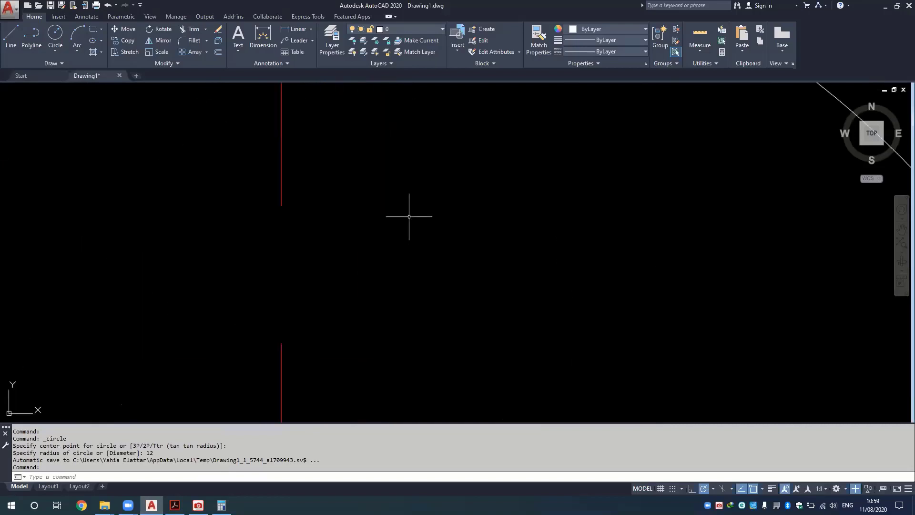
scroll(411, 218, "down", 2)
scroll(429, 231, "down", 4)
scroll(468, 305, "down", 4)
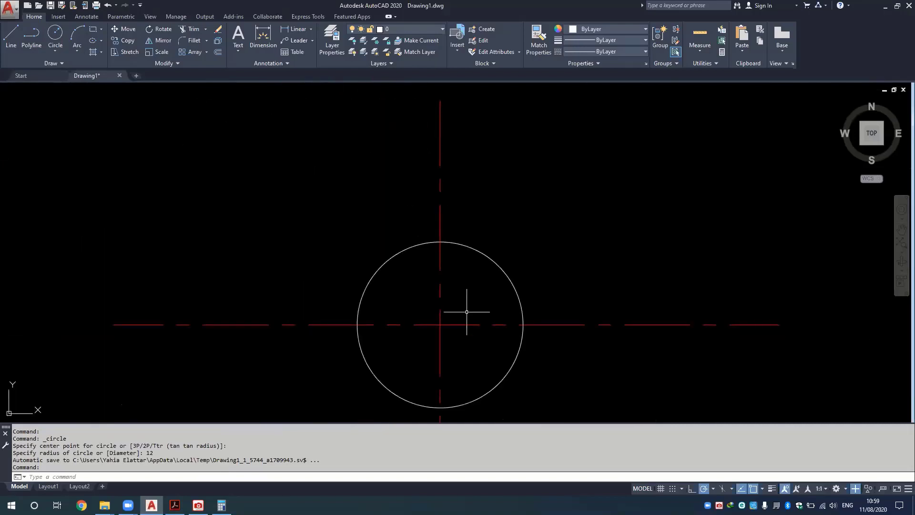
scroll(486, 315, "up", 2)
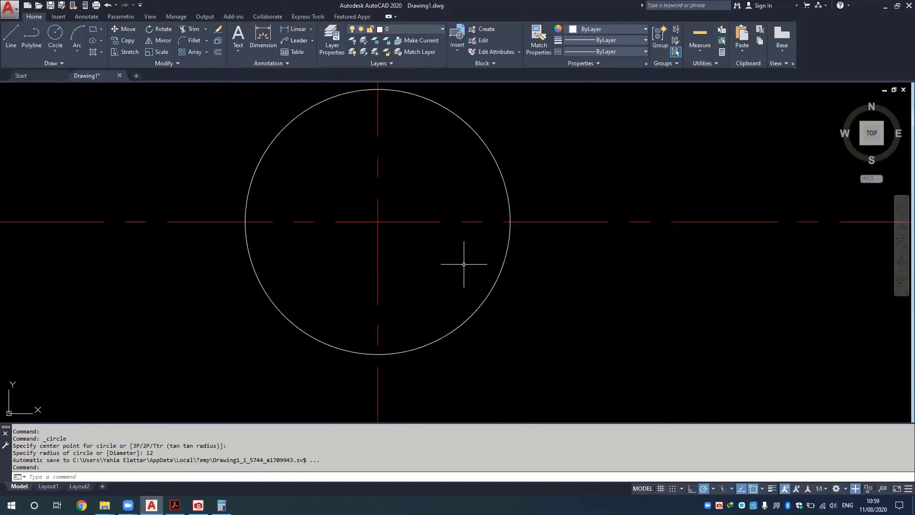
scroll(439, 253, "down", 2)
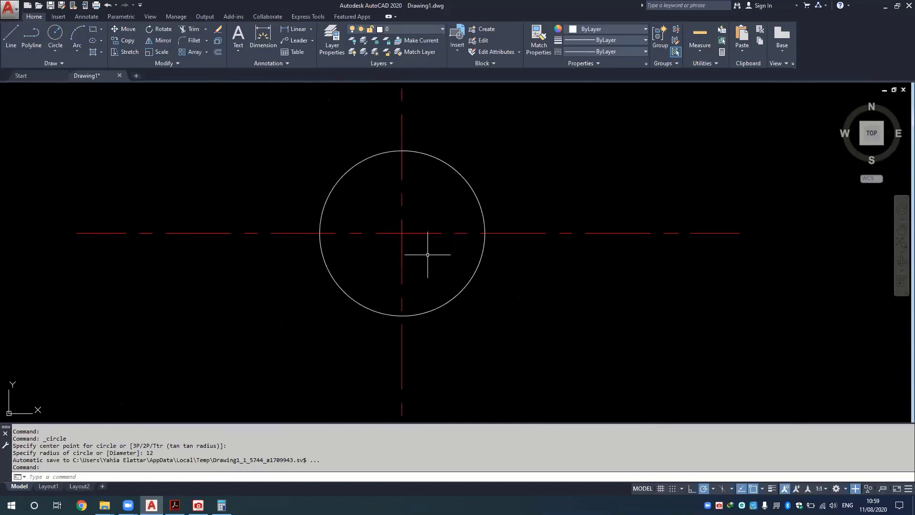
Draw a 6-sided polygon of radius 12 circumscribed about the circle, then return to the PDF.
left_click(100, 32)
left_click(107, 64)
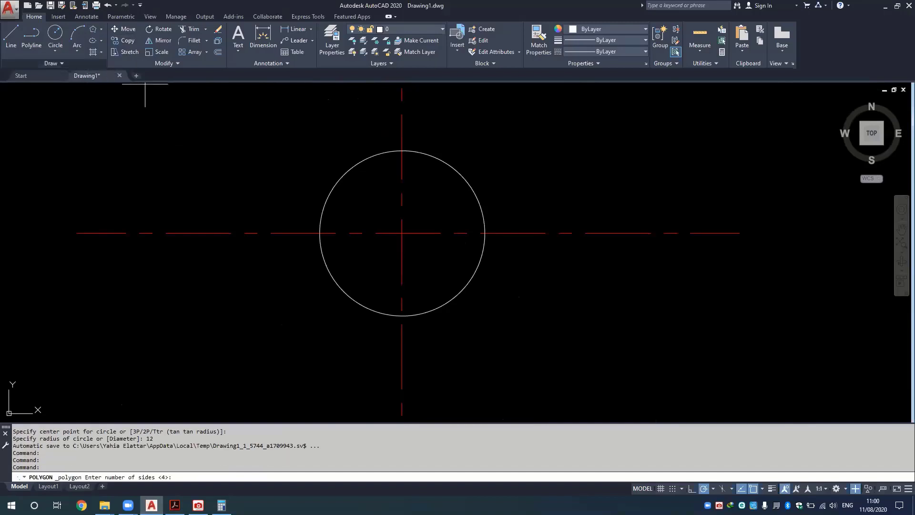
type("6")
key("Return")
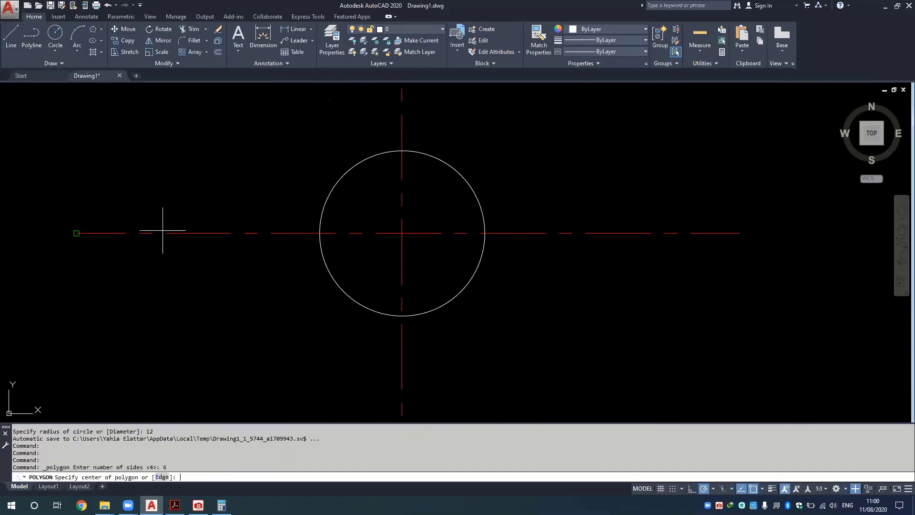
left_click(401, 233)
type("c")
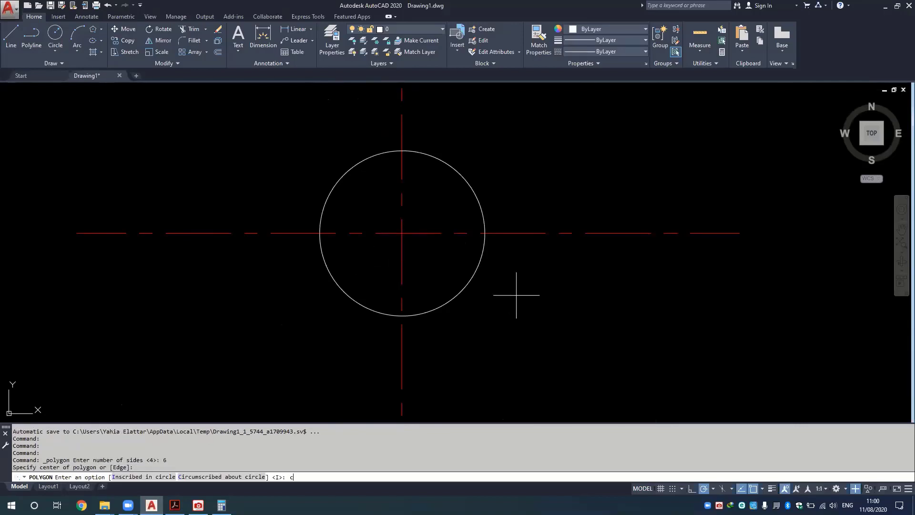
key("Return")
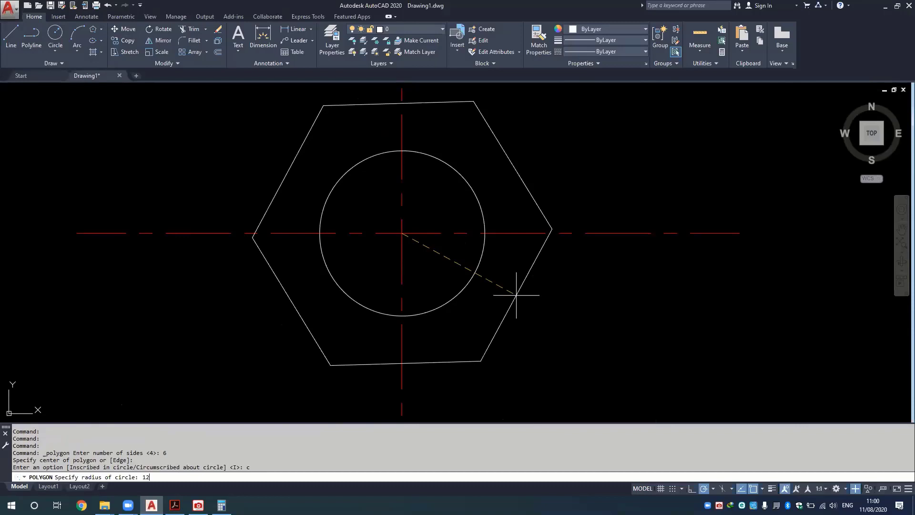
key("Return")
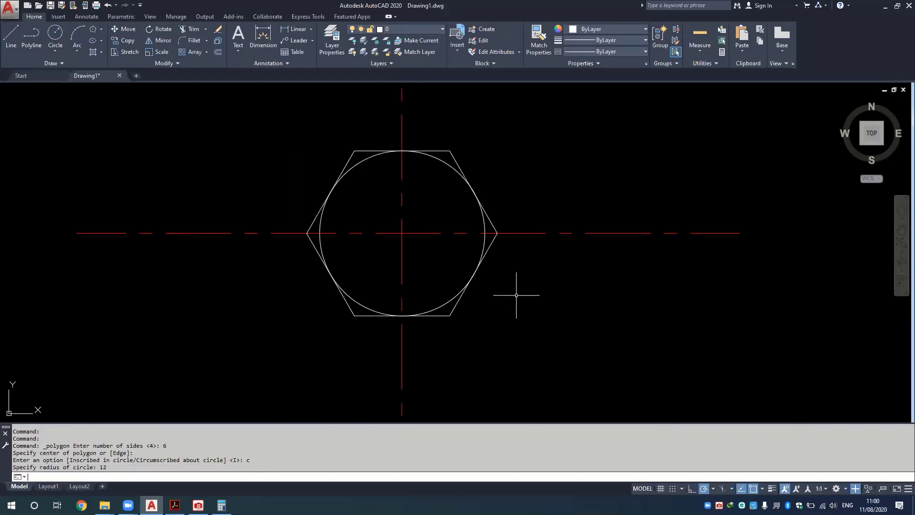
key("alt+Tab")
key("alt+Tab")
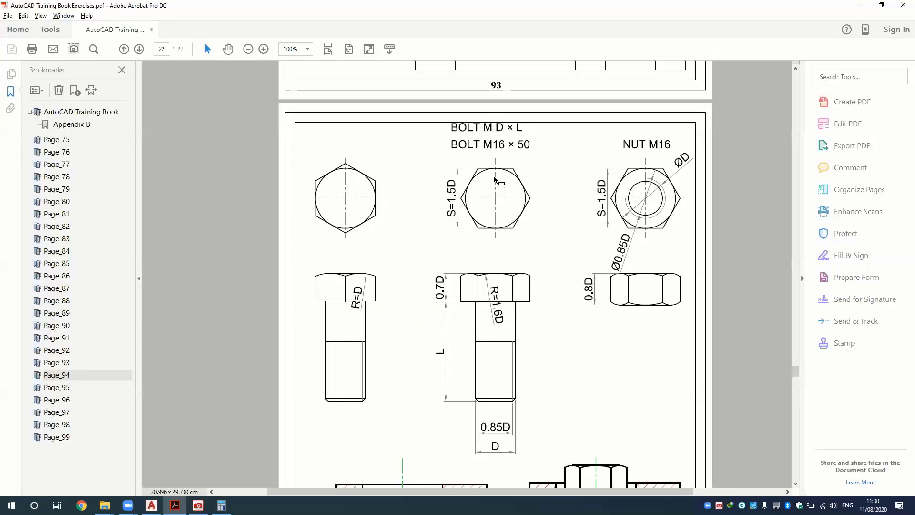
Check the AutoCAD hexagon and the calculator result 16 × 1.5 = 24, then return to the PDF.
key("alt+Tab")
key("alt+Tab")
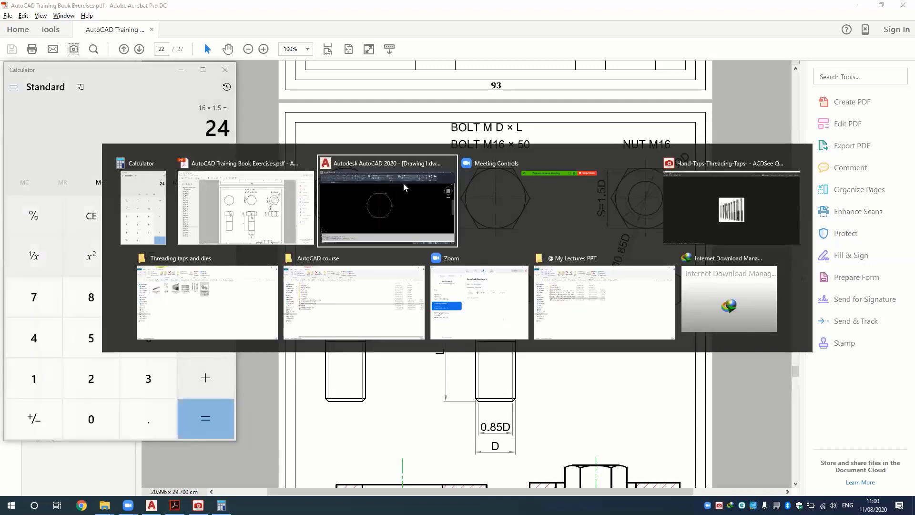
left_click(404, 185)
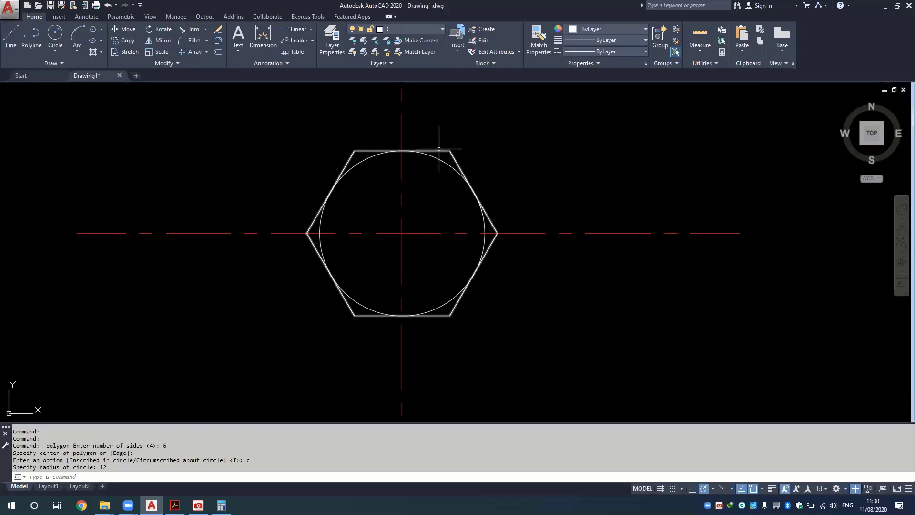
key("alt+Tab")
key("alt+Tab")
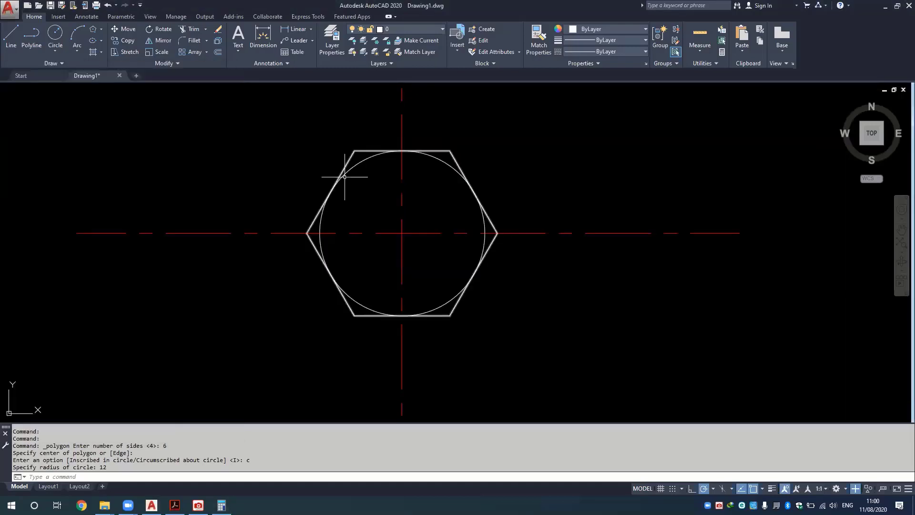
key("alt+Tab")
Mark the left, BOLT M16 × 50 and NUT M16 hexagon top views on the reference page.
left_click_drag(400, 142, 281, 251)
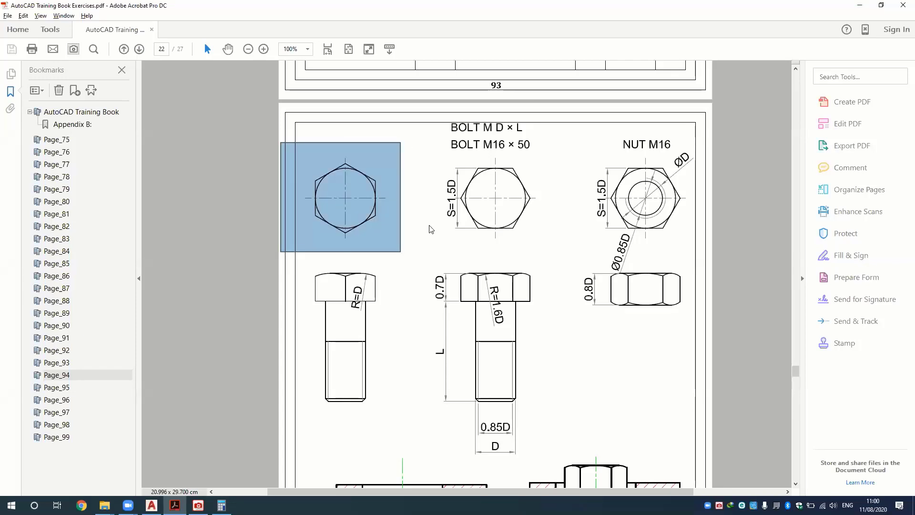
left_click_drag(554, 153, 429, 240)
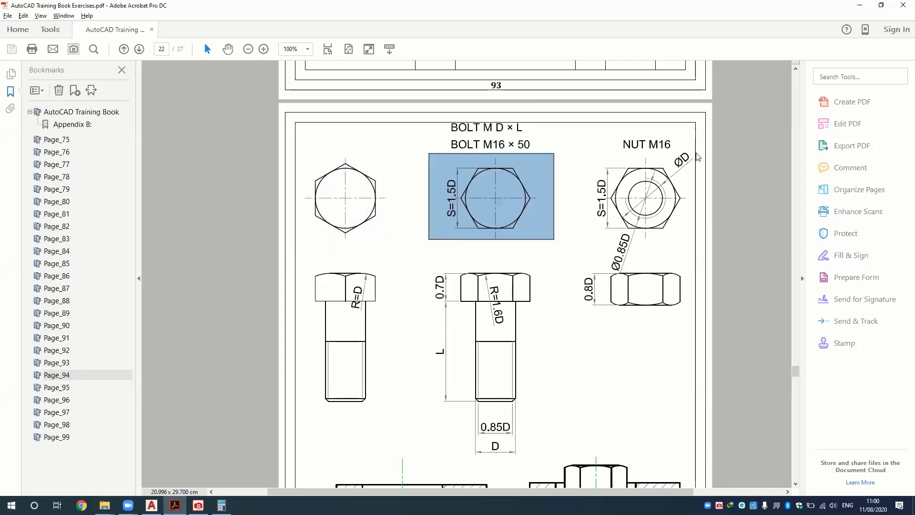
left_click_drag(709, 153, 586, 247)
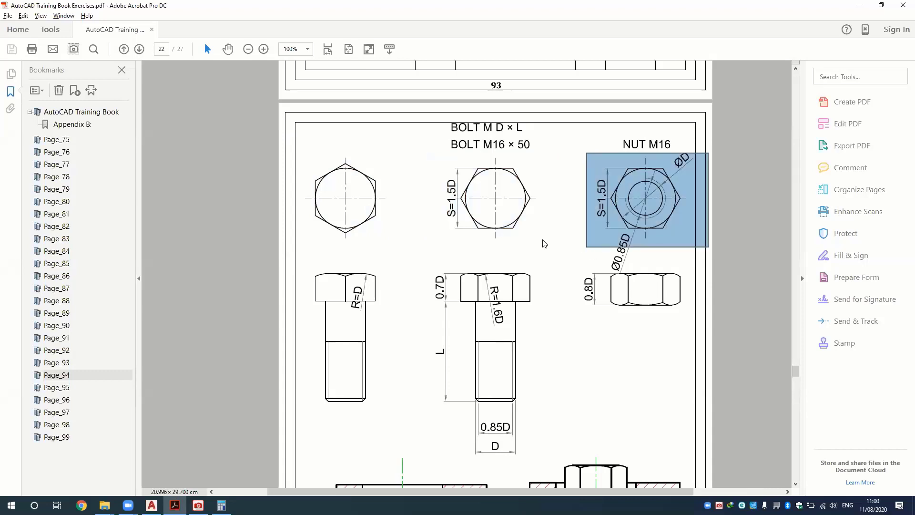
key("alt+Tab")
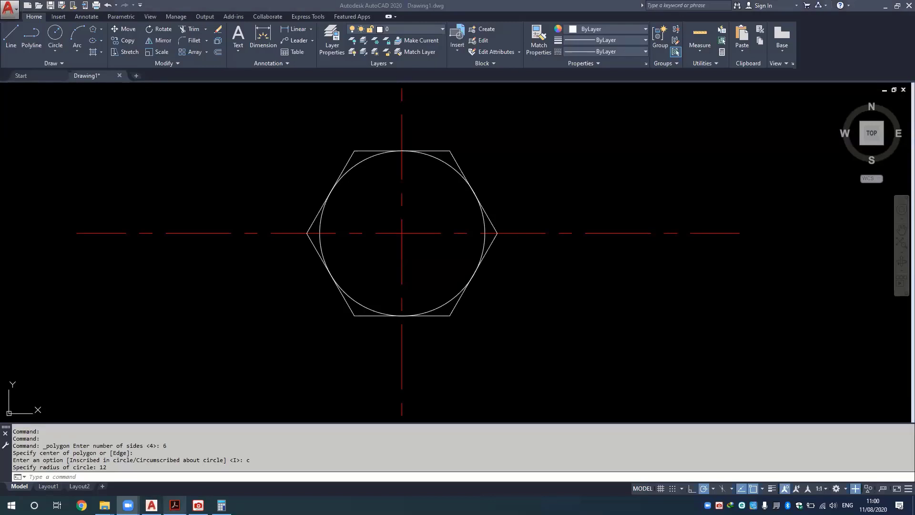
Clear the nut-view marking in the PDF, then zoom out in AutoCAD to leave room below the hexagon.
left_click(175, 505)
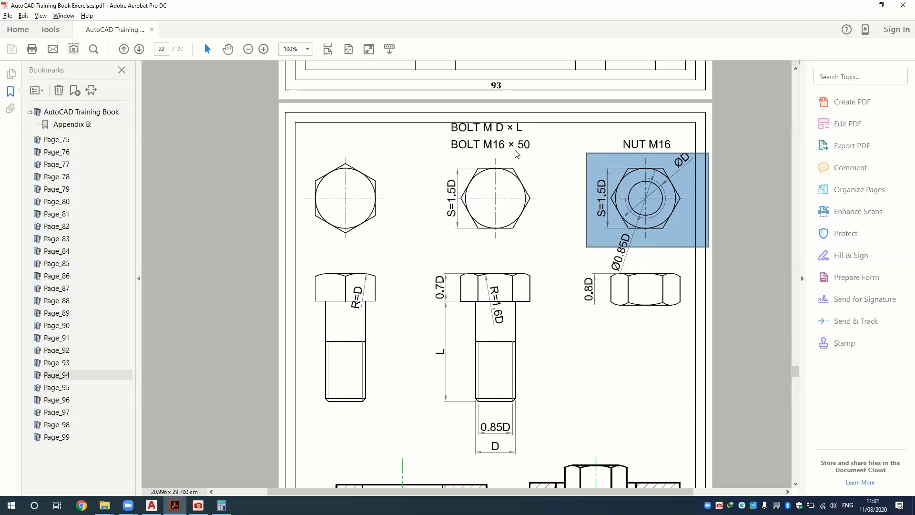
left_click(436, 259)
left_click(151, 505)
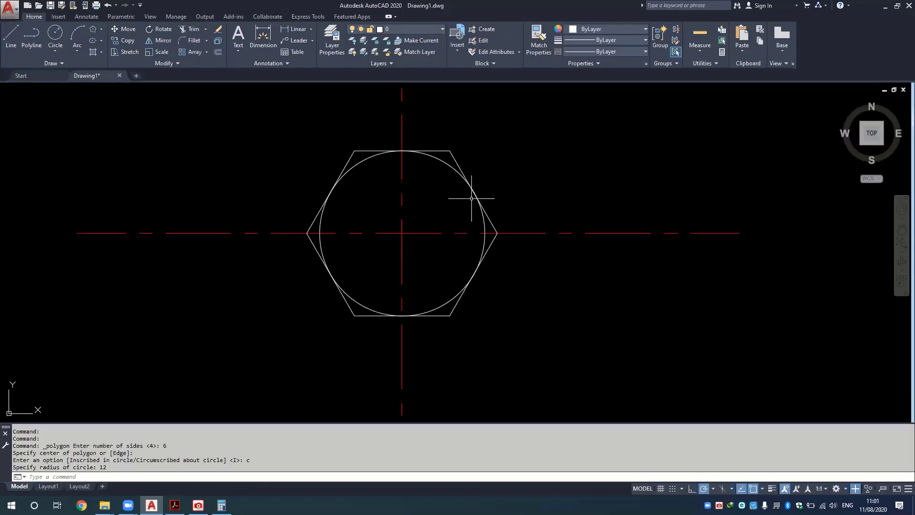
scroll(436, 197, "down", 2)
scroll(436, 197, "down", 2)
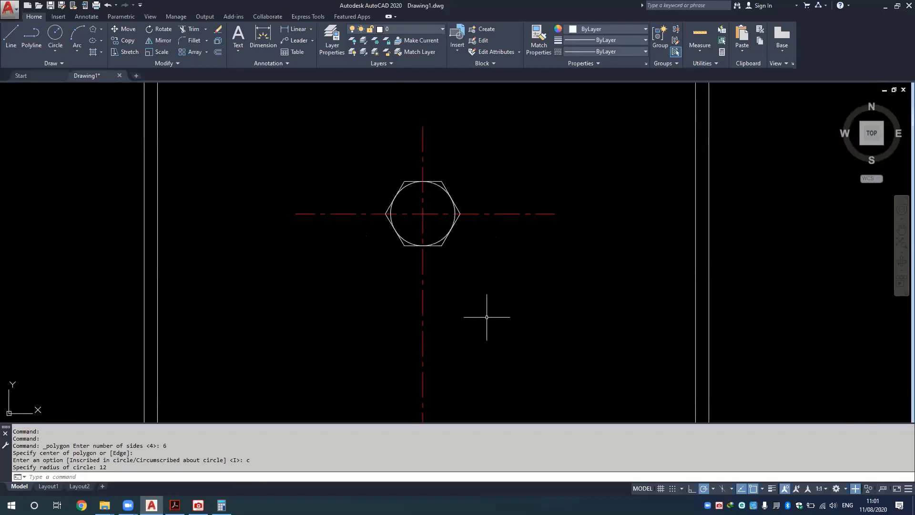
middle_click_drag(486, 316, 474, 268)
Mark and enlarge the bolt's front view to read the 0.7D head height and R=1.6D arc.
left_click(175, 505)
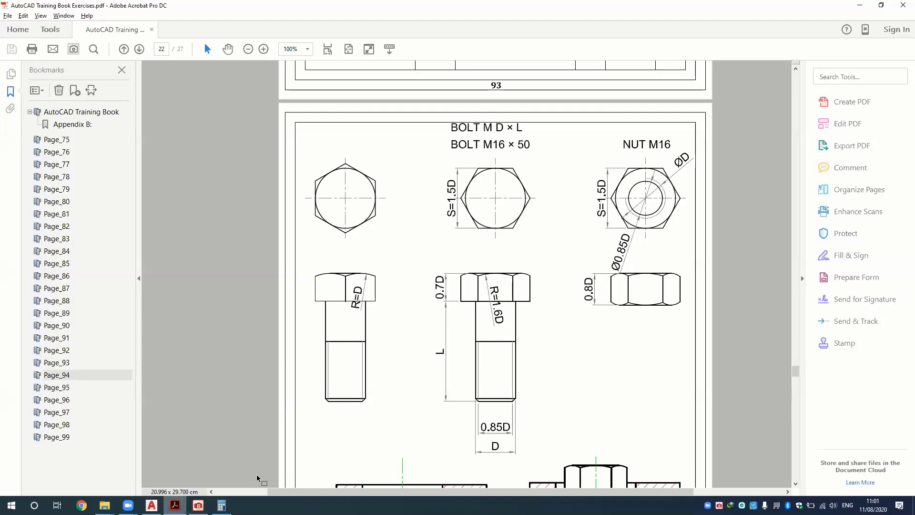
mouse_move(569, 249)
left_mouse_down()
mouse_move(416, 439)
mouse_move(411, 481)
left_mouse_up()
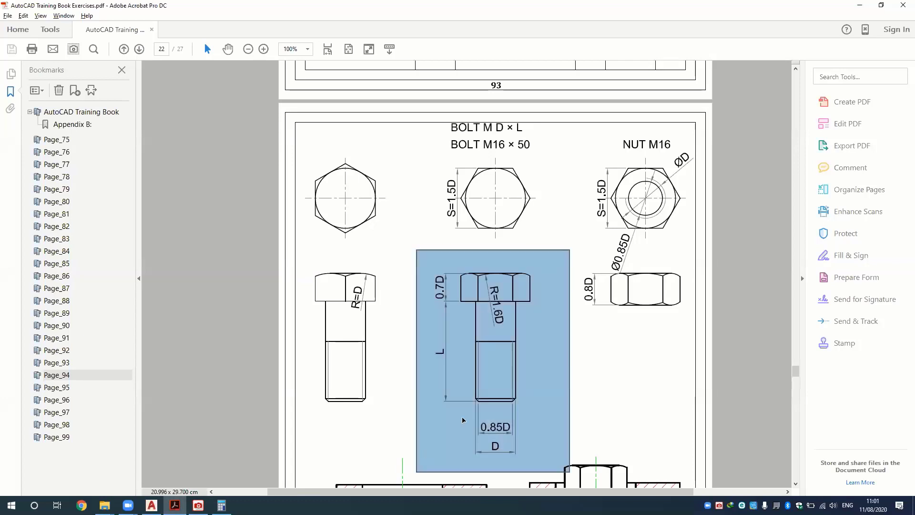
scroll(520, 352, "up", 2, "ctrl")
scroll(520, 353, "down", 1)
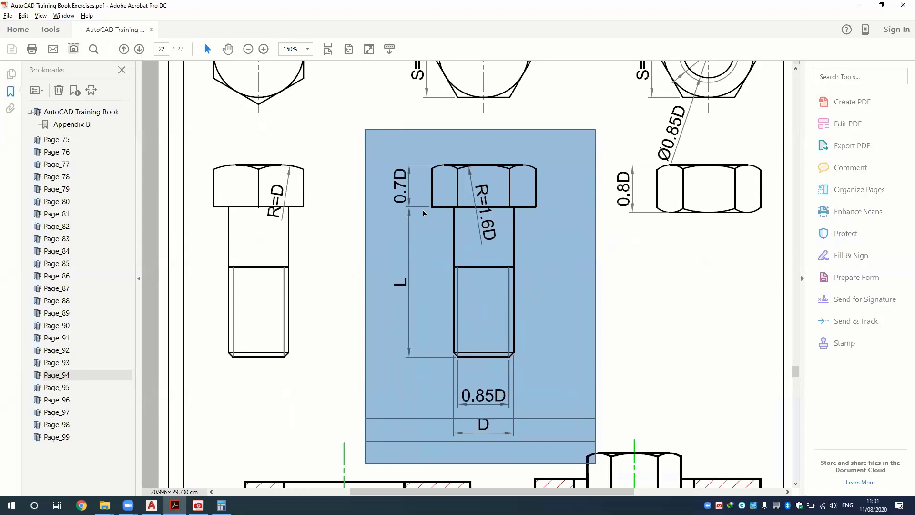
left_click(338, 192)
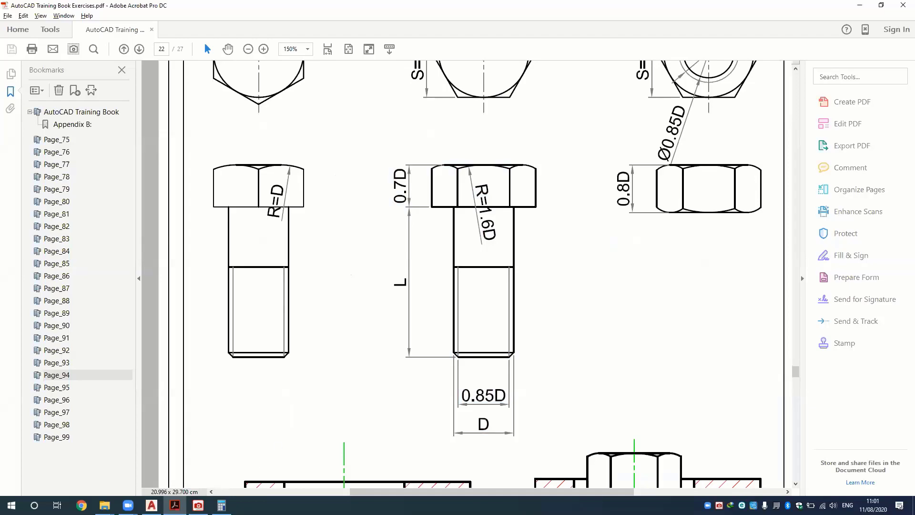
left_click(151, 505)
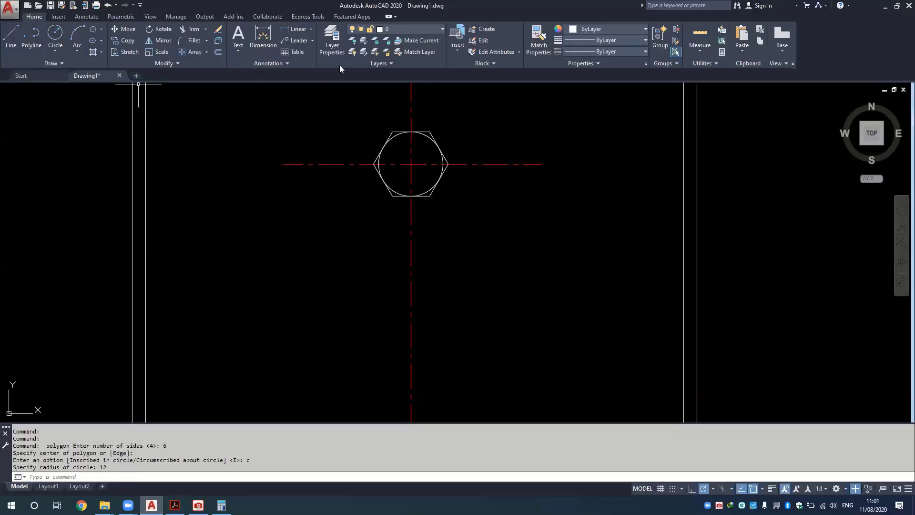
Make Object the current layer and move the hexagon and circle onto it.
left_click(416, 32)
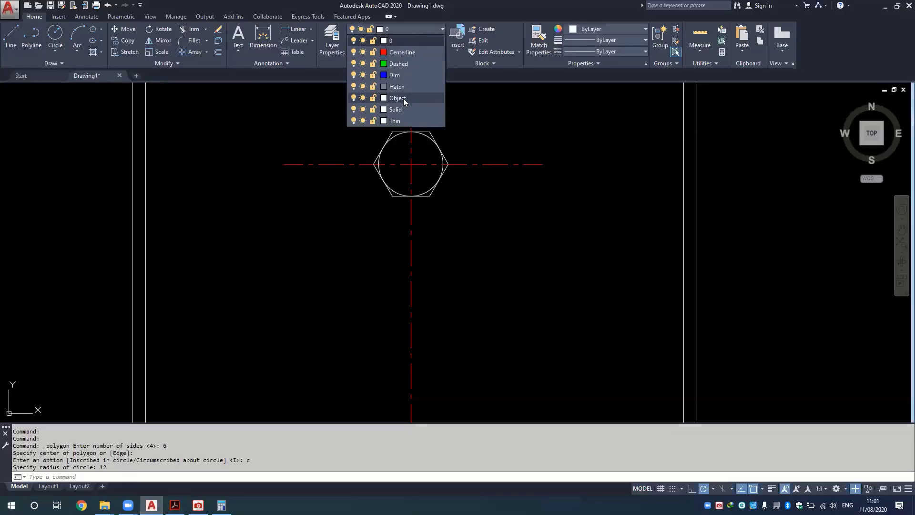
left_click(398, 98)
left_click(466, 126)
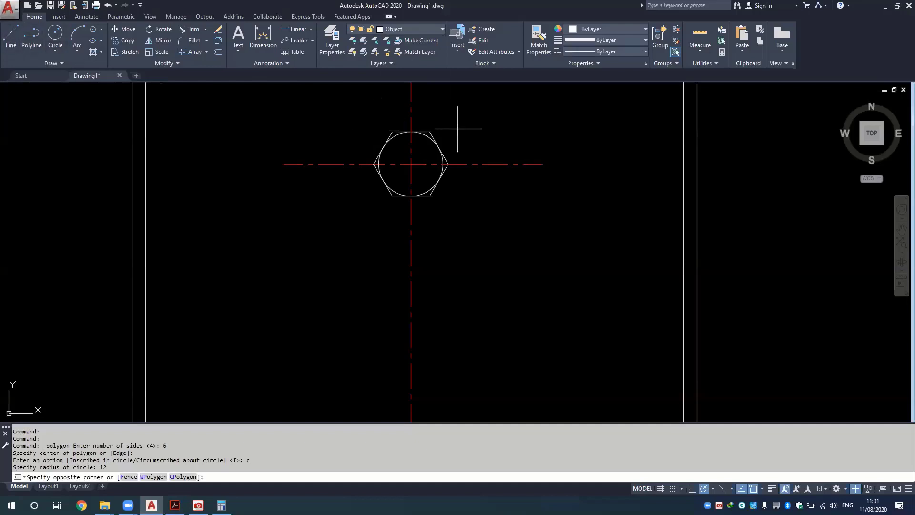
left_click(372, 197)
left_click(411, 31)
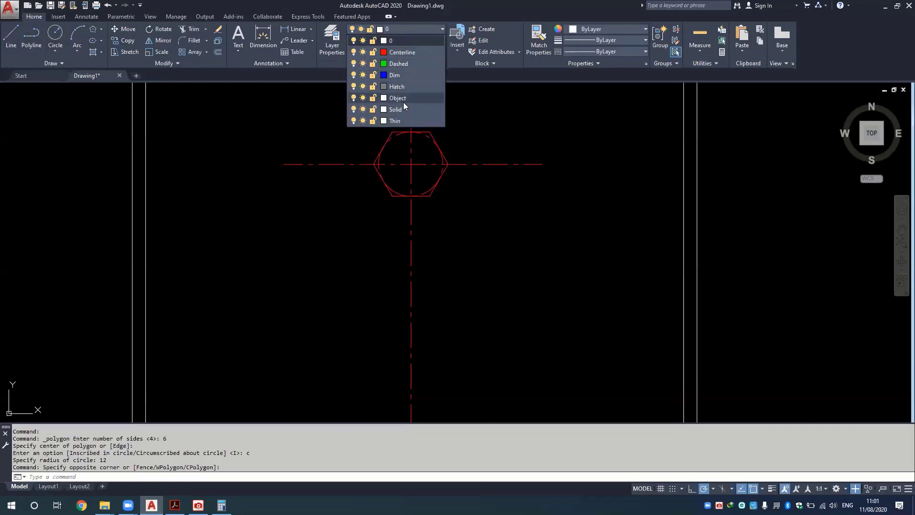
left_click(397, 98)
key("Escape")
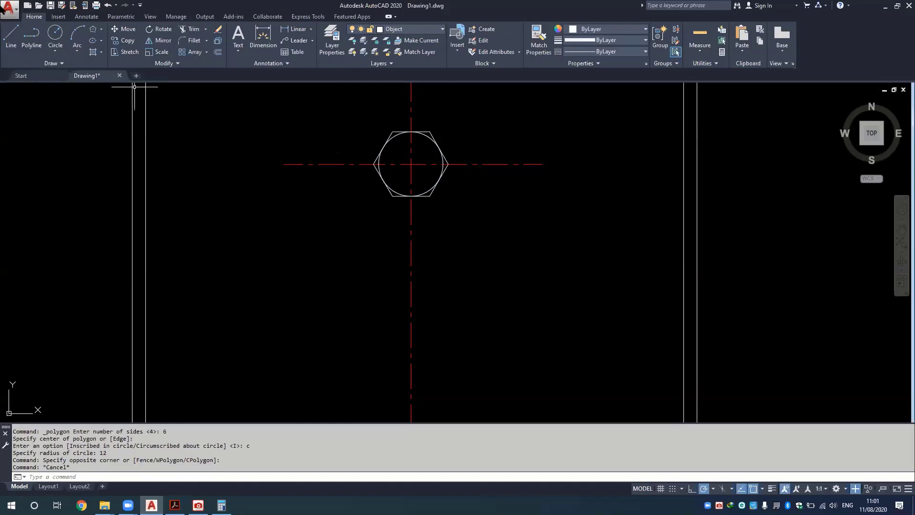
key("Escape")
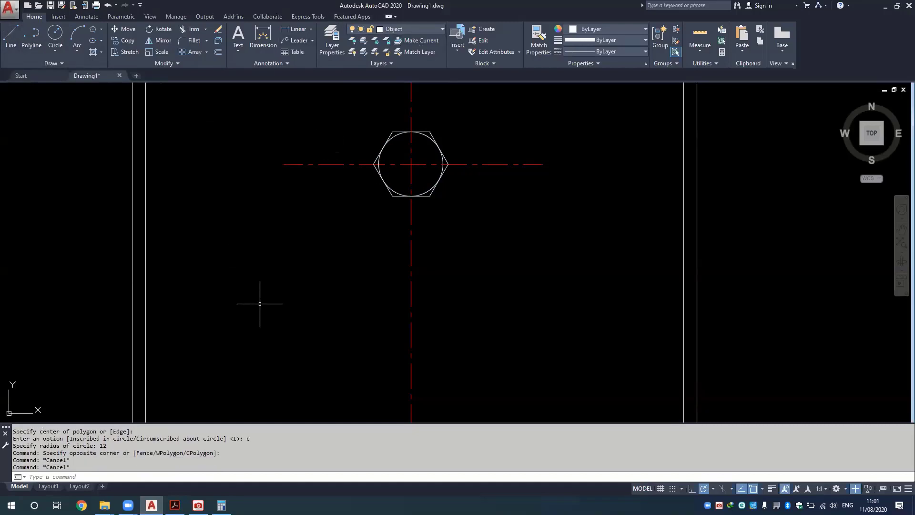
key("Escape")
key("Escape")
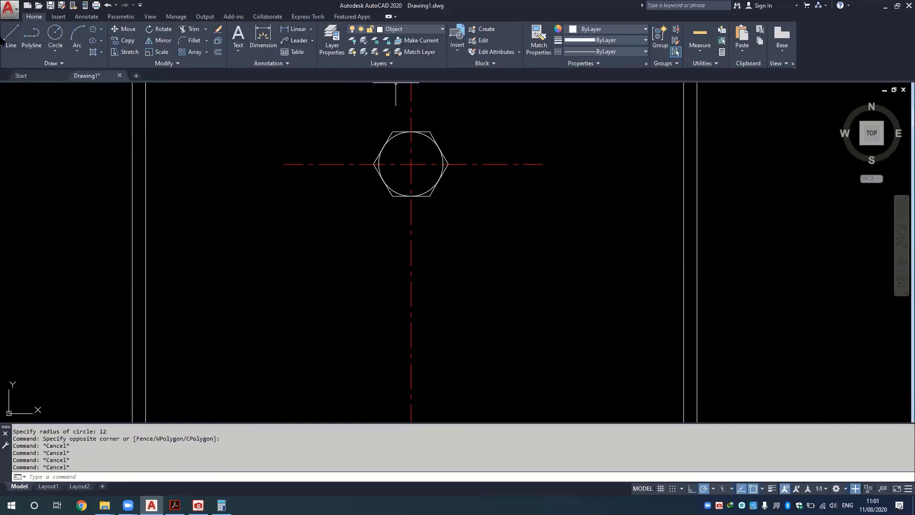
Draw a horizontal line below the hexagon spanning its width.
left_click(8, 37)
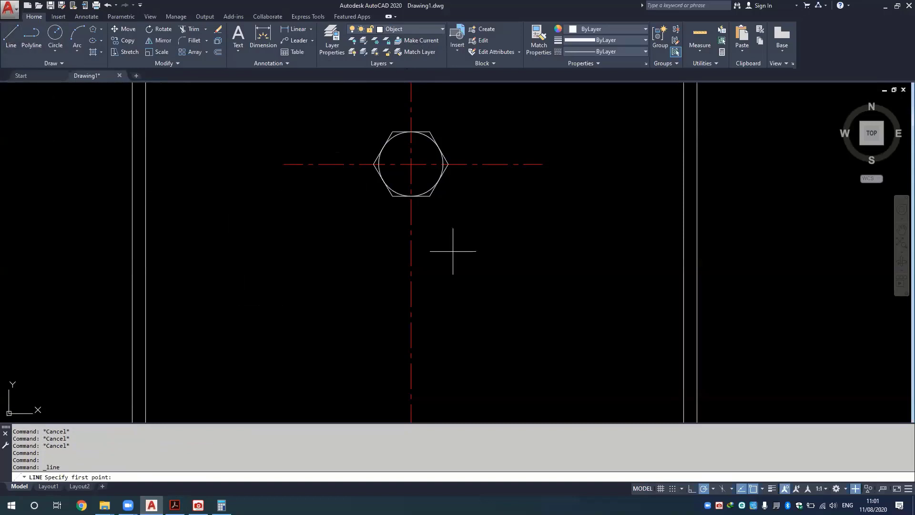
left_click(493, 284)
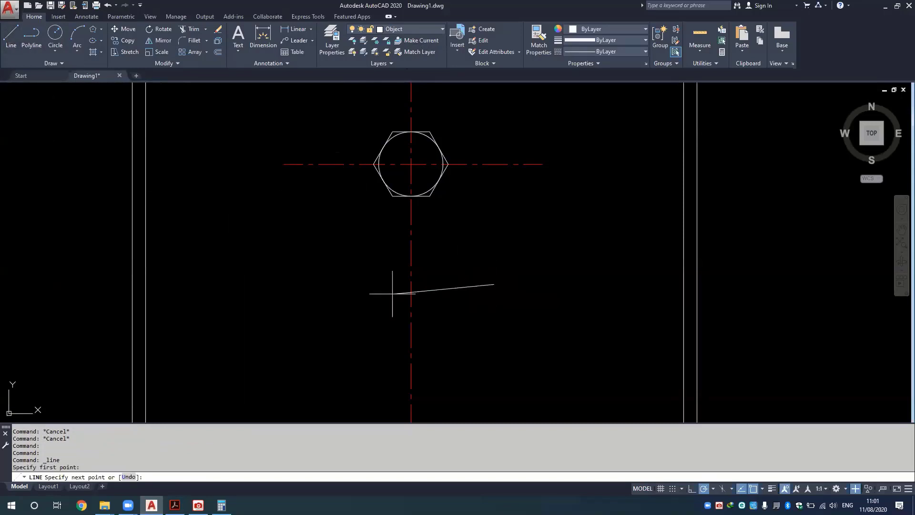
left_click(306, 284)
key("Escape")
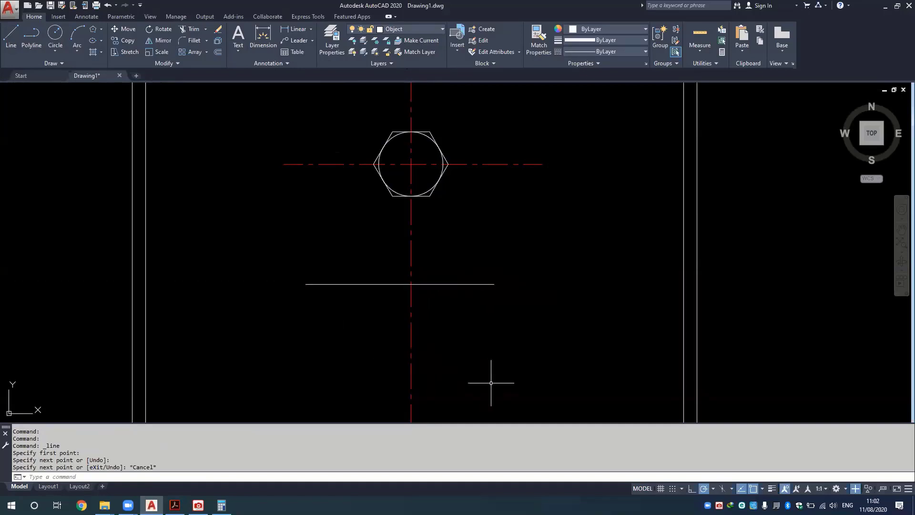
key("alt+Tab")
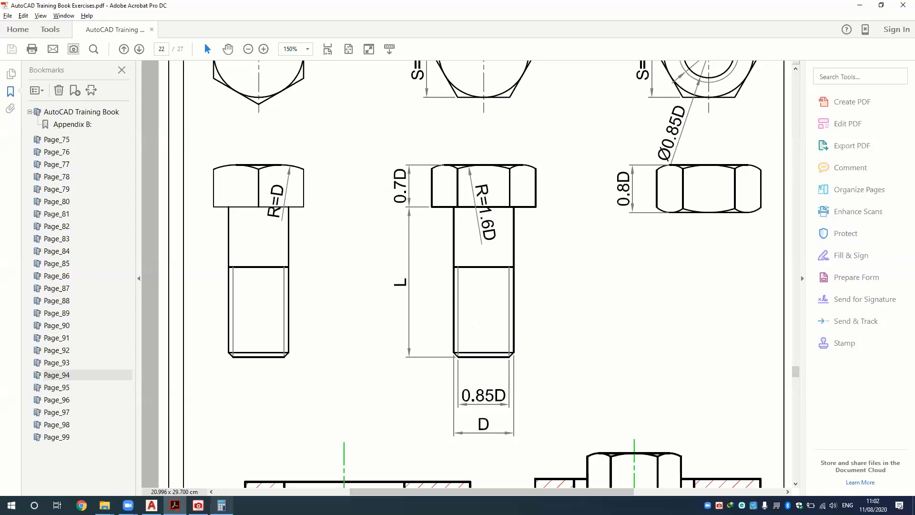
Calculate the head height 16*0.7 = 11.2 in Calculator.
left_click(222, 505)
type("16")
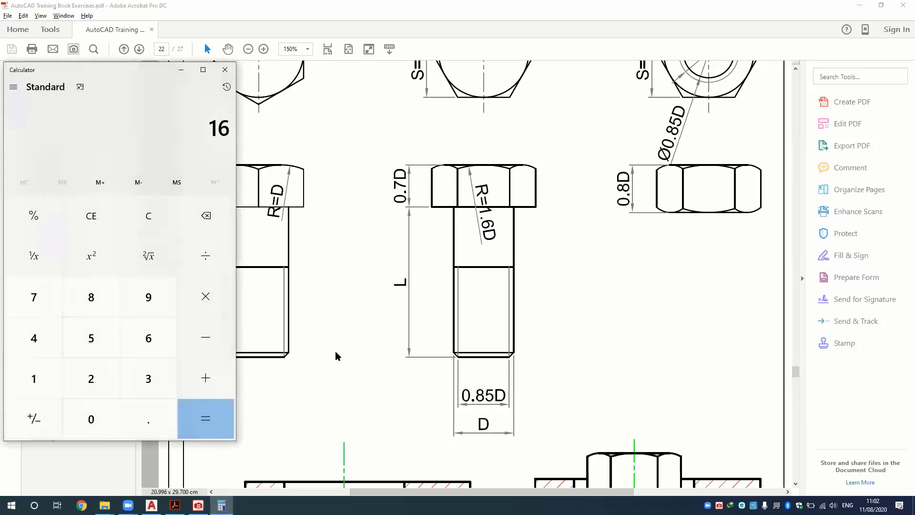
type("*0.7")
key("Return")
left_click(336, 356)
key("alt+Tab")
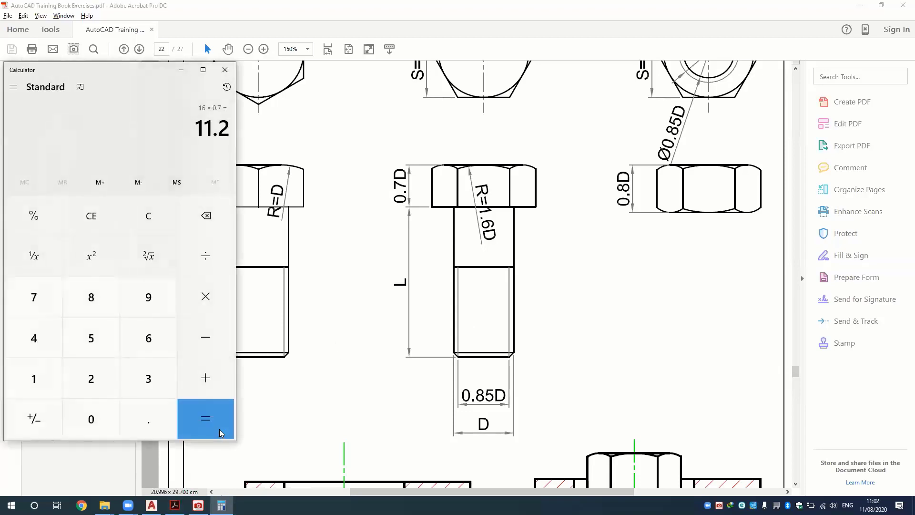
key("alt+Tab")
key("alt+Tab")
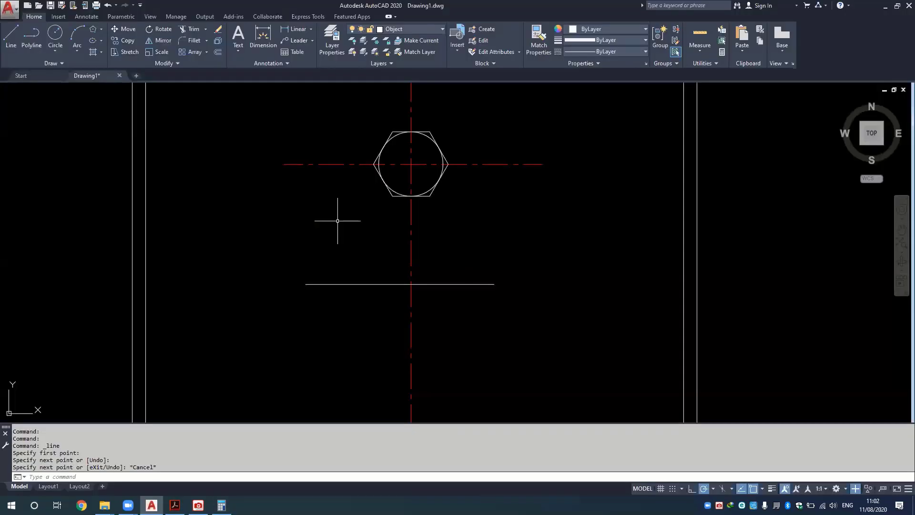
Offset the horizontal line 11.2 upward to mark the bolt head height.
type("o")
key("Return")
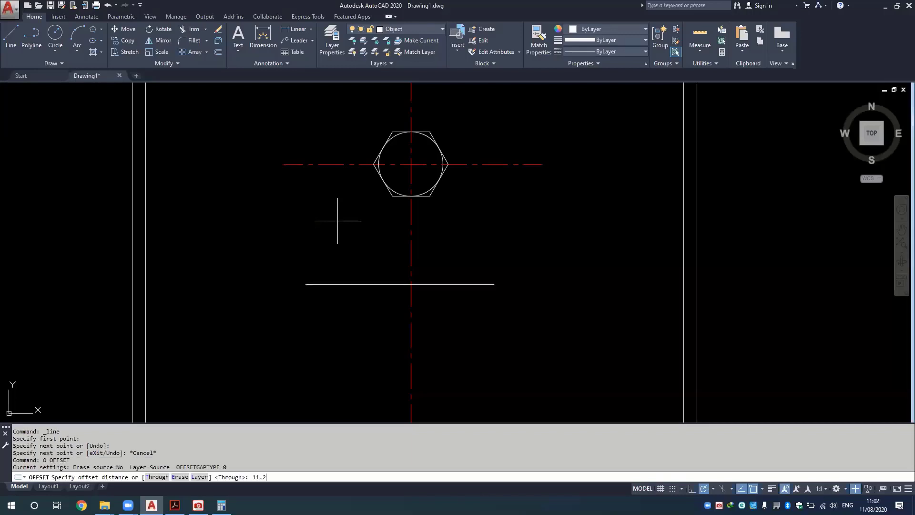
key("Return")
left_click(353, 284)
left_click(360, 238)
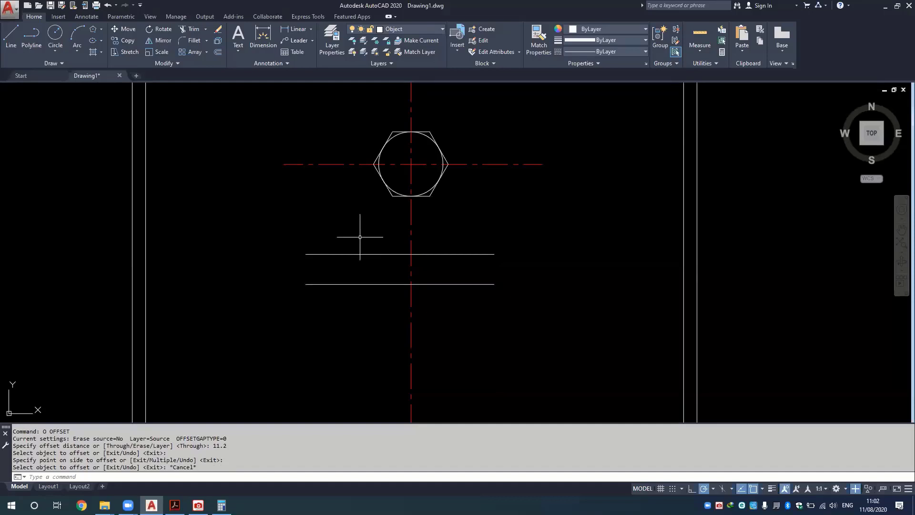
key("alt+Tab")
left_click(377, 213)
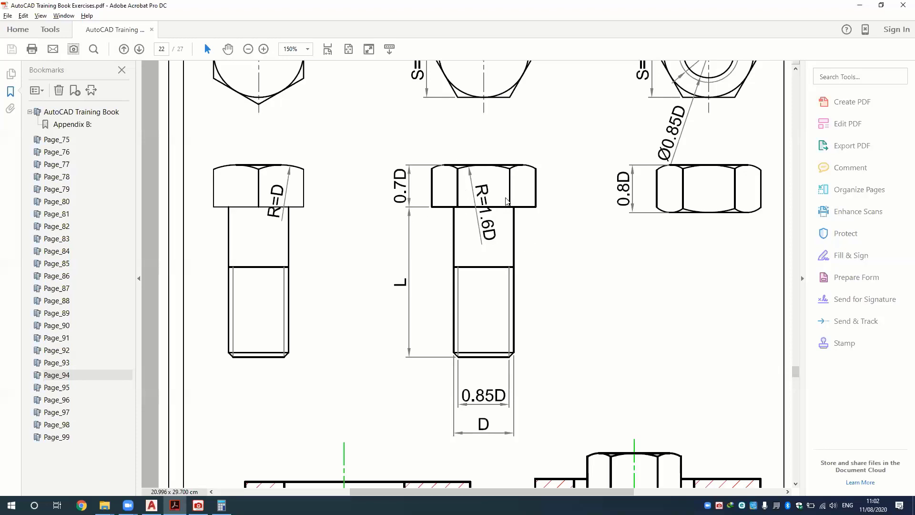
Scroll the PDF up to review the hexagon top views.
scroll(519, 257, "up", 3)
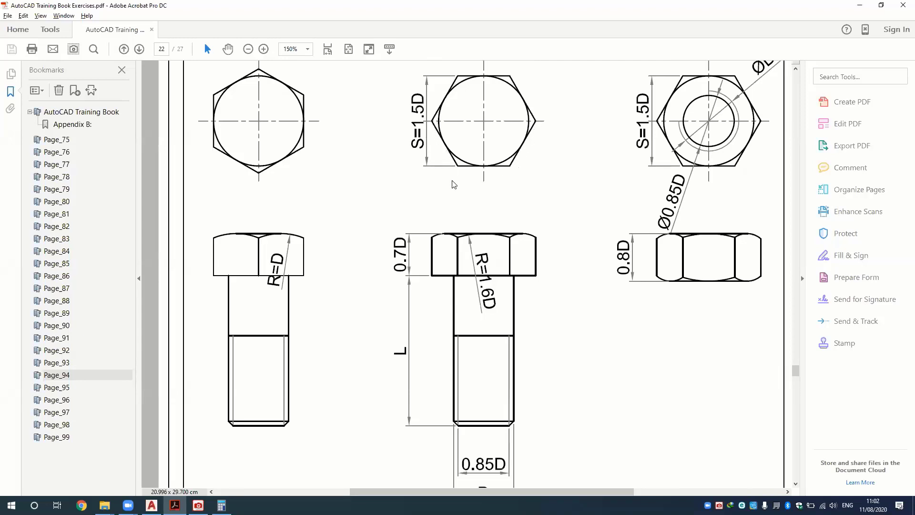
key("alt+Tab")
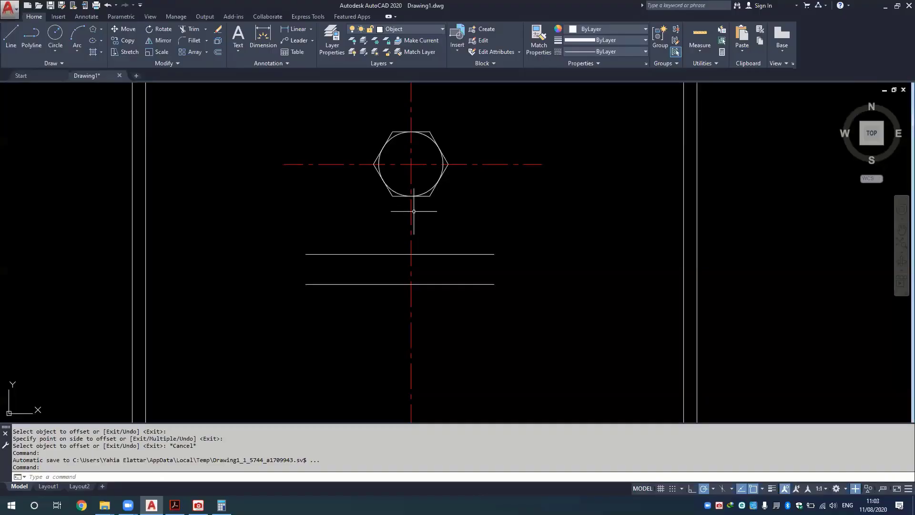
Draw vertical construction rays down from the hexagon's right and lower-right corners.
left_click(58, 62)
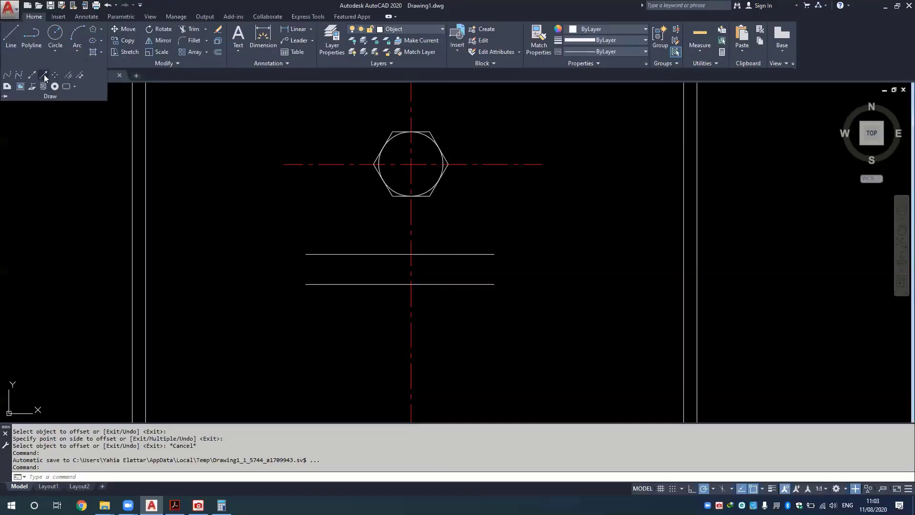
left_click(44, 74)
left_click(448, 164)
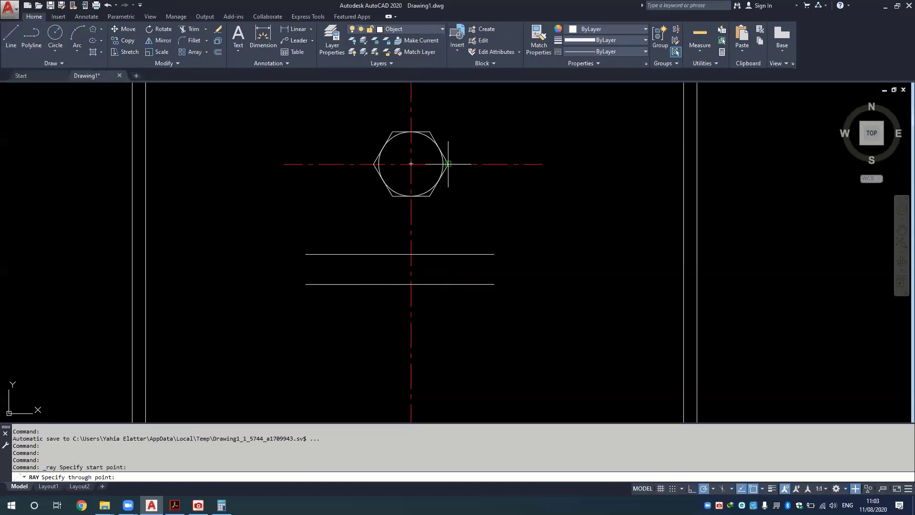
left_click(448, 205)
key("Return")
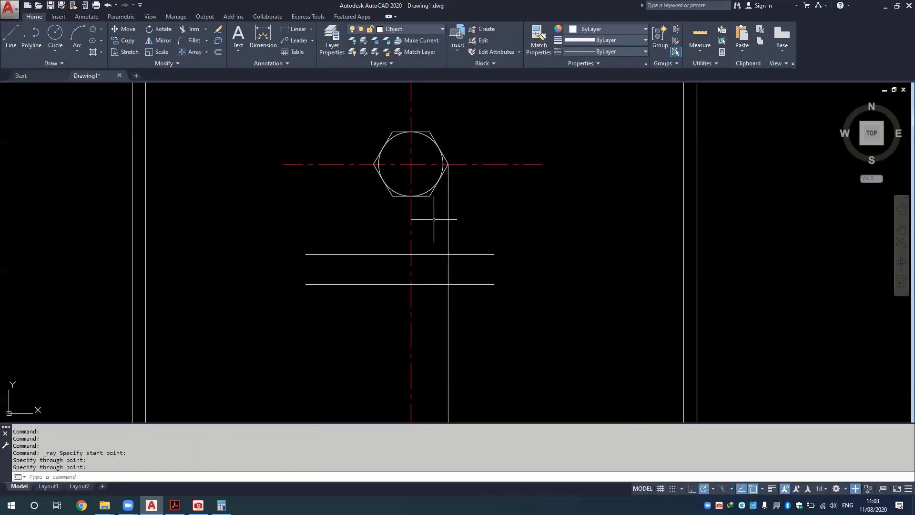
key("Return")
left_click(430, 195)
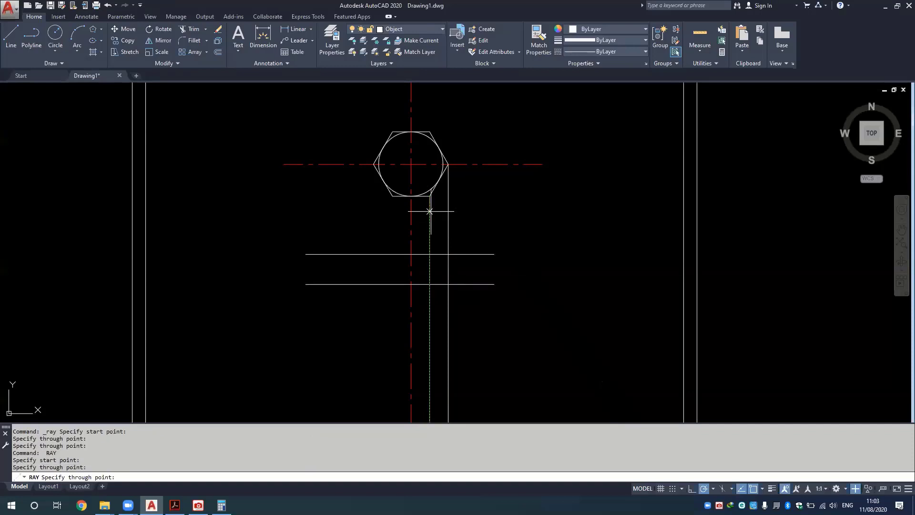
key("Return")
Add rays from the lower-left and left corners and delete the stray slanted ray.
key("Return")
left_click(392, 196)
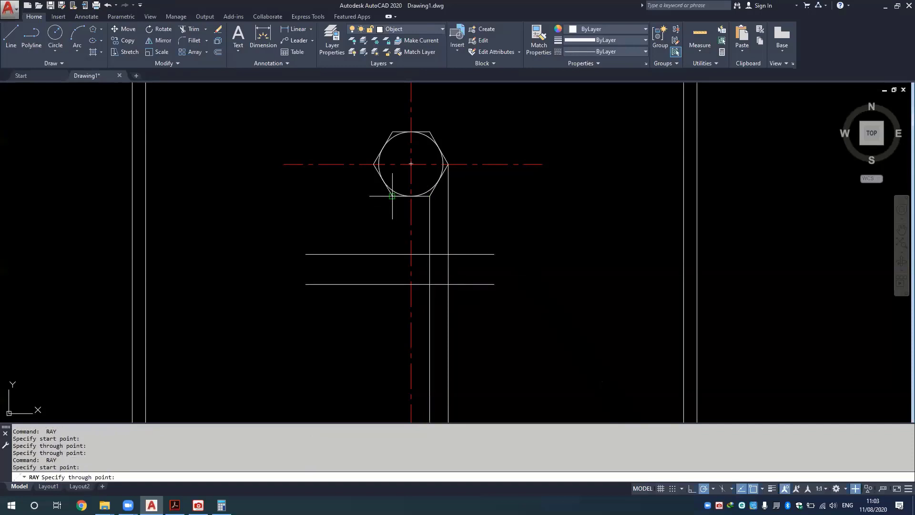
left_click(392, 224)
key("Return")
key("Return")
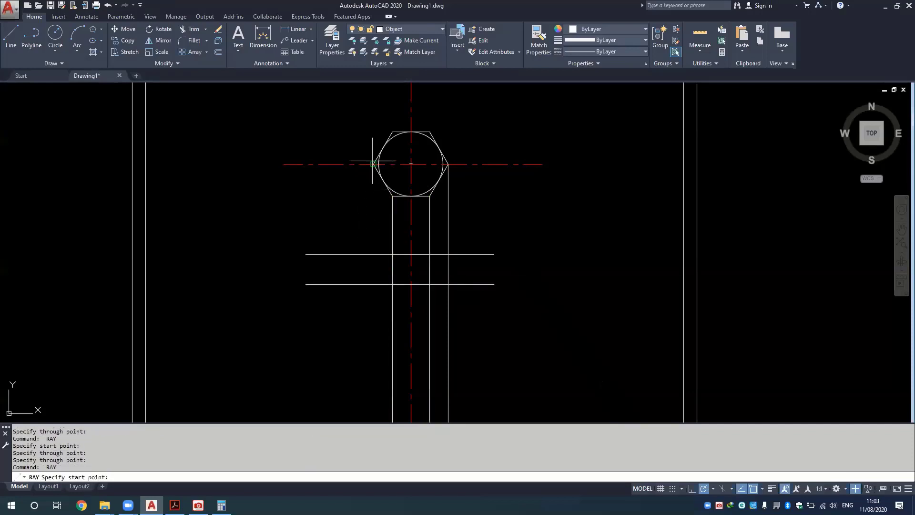
left_click(374, 164)
left_click(378, 215)
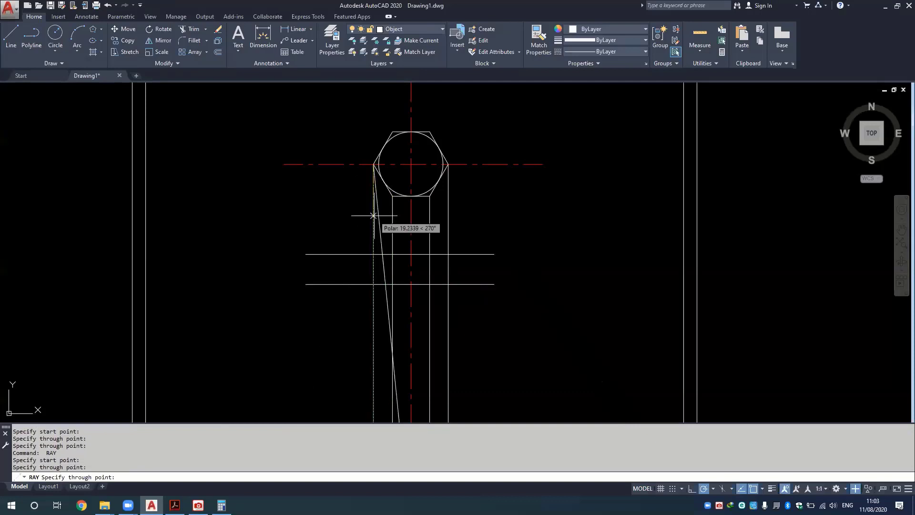
key("Return")
left_click(380, 229)
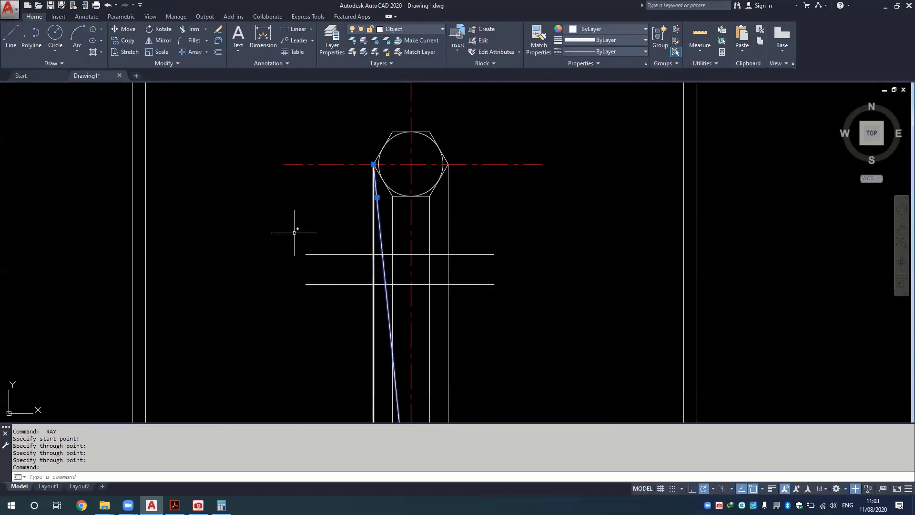
key("Delete")
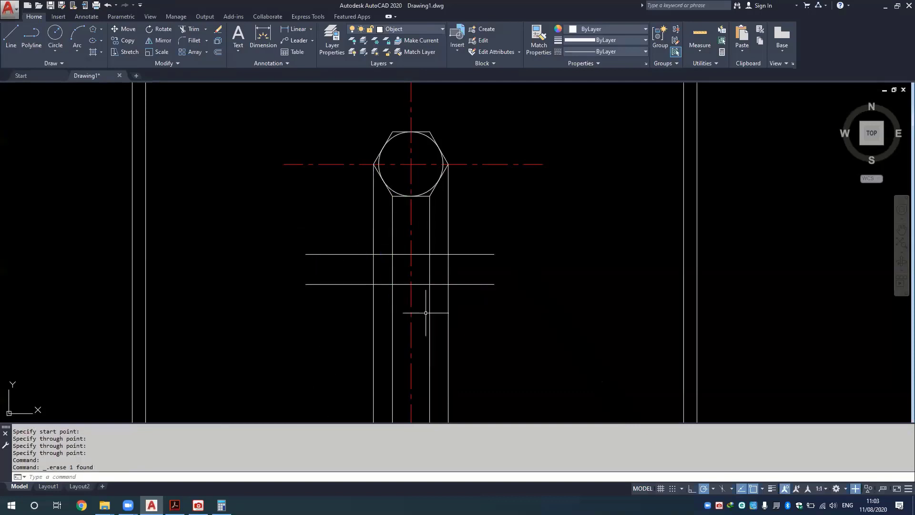
Select the head lines as trim boundaries and trim horizontal ends outside the head outline.
scroll(419, 276, "up", 2)
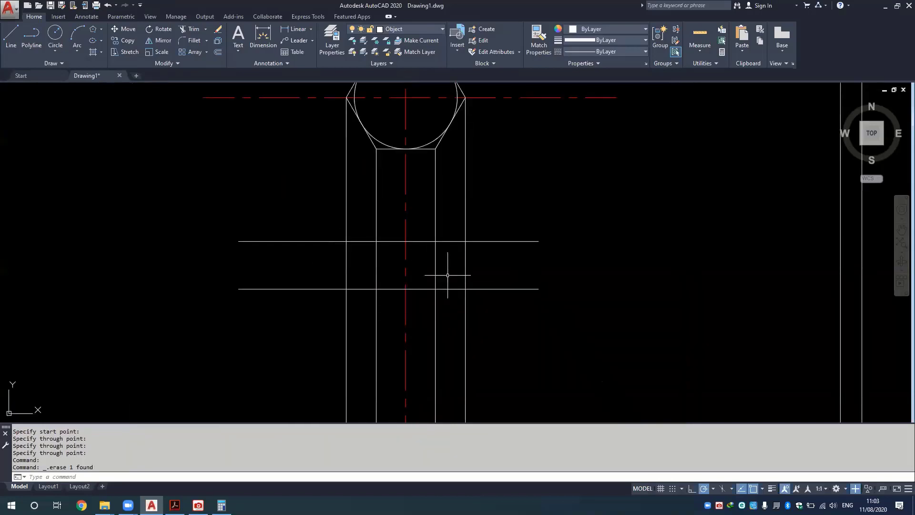
left_click(481, 225)
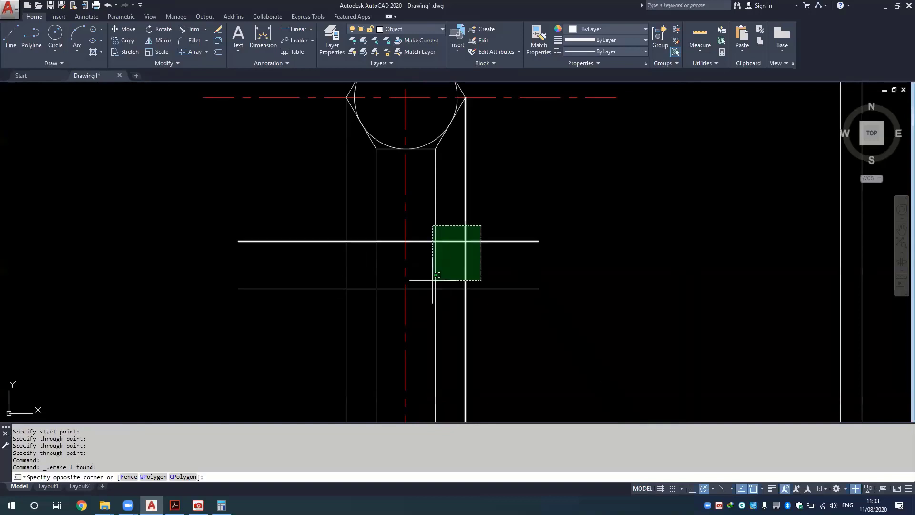
left_click(426, 304)
left_click(387, 222)
left_click(310, 310)
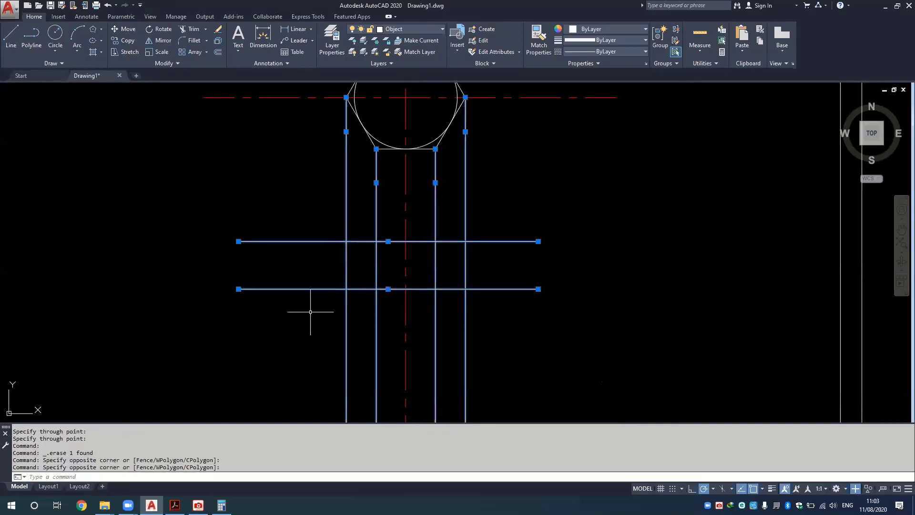
type("tr")
key("Return")
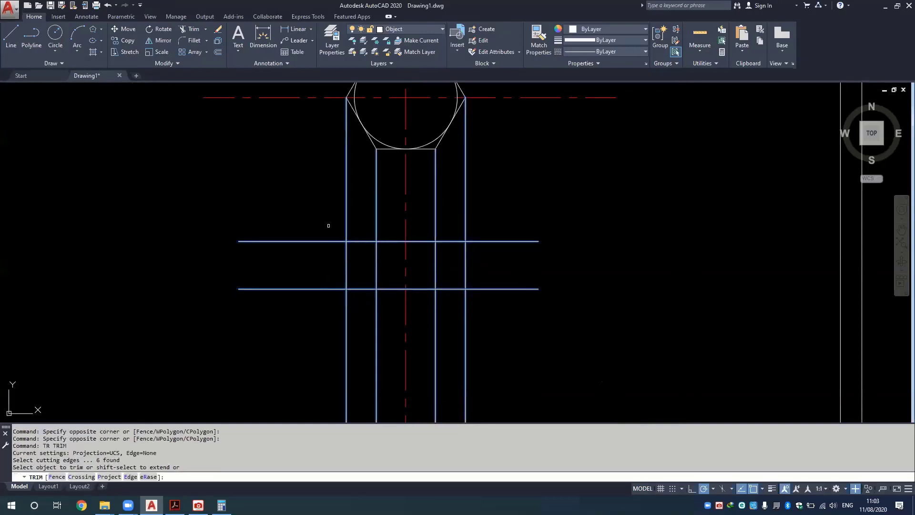
left_click(325, 207)
left_click(265, 317)
left_click(527, 213)
left_click(465, 333)
left_click(485, 307)
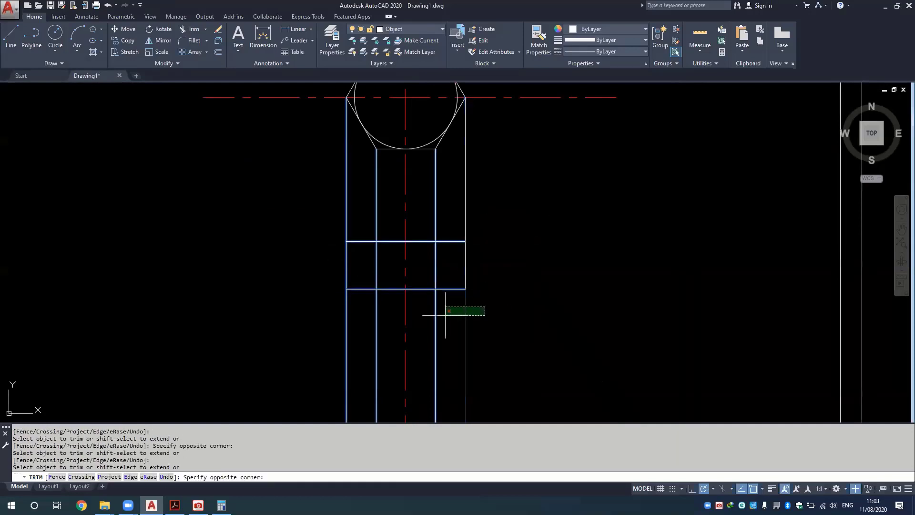
Trim the vertical lines below the head and above the rectangle.
left_click(445, 315)
left_click(412, 312)
left_click(329, 312)
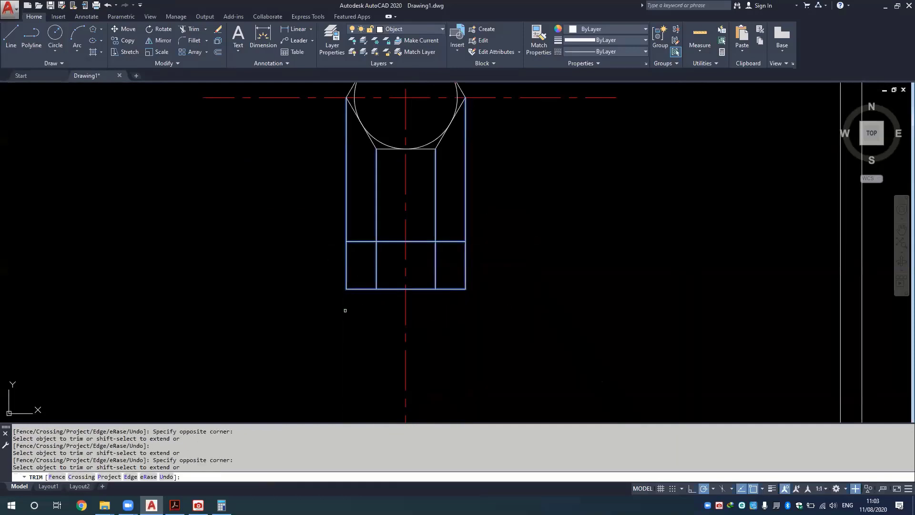
left_click(478, 214)
left_click(422, 219)
left_click(387, 206)
left_click(333, 212)
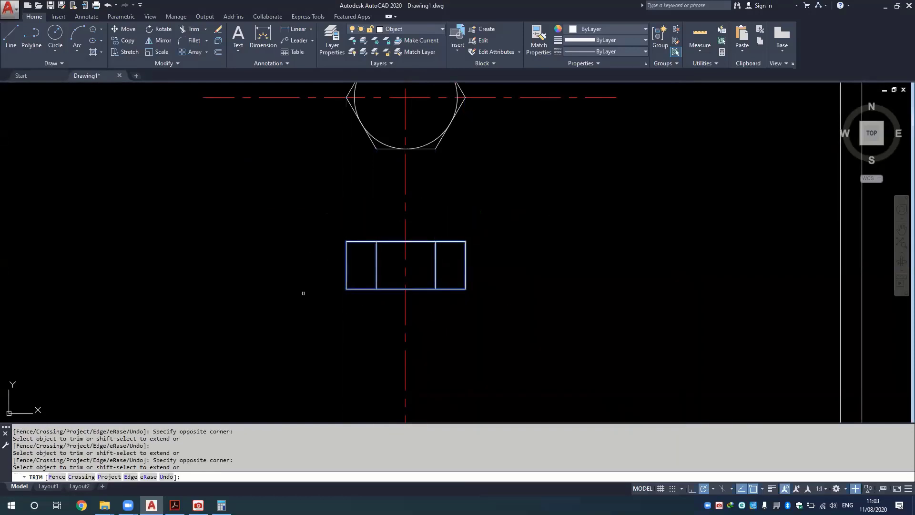
key("Escape")
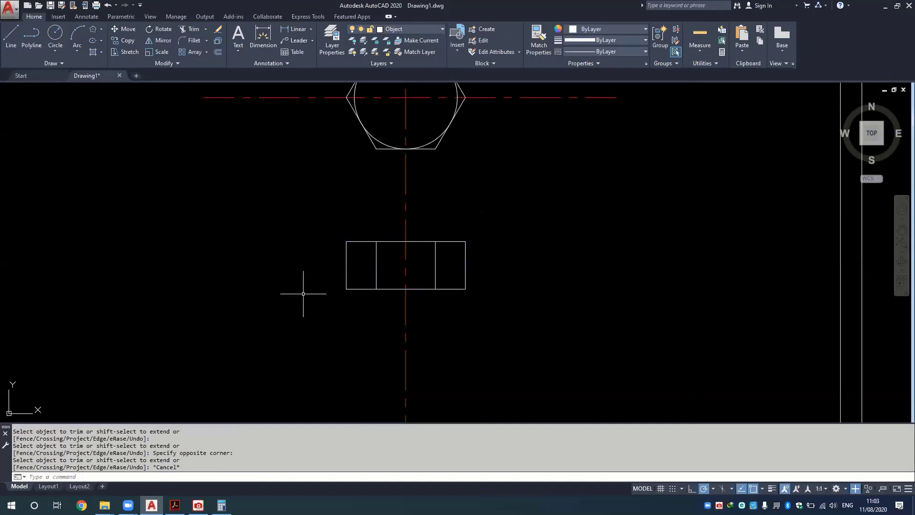
Undo the last trim to restore the lines.
scroll(498, 304, "down", 5)
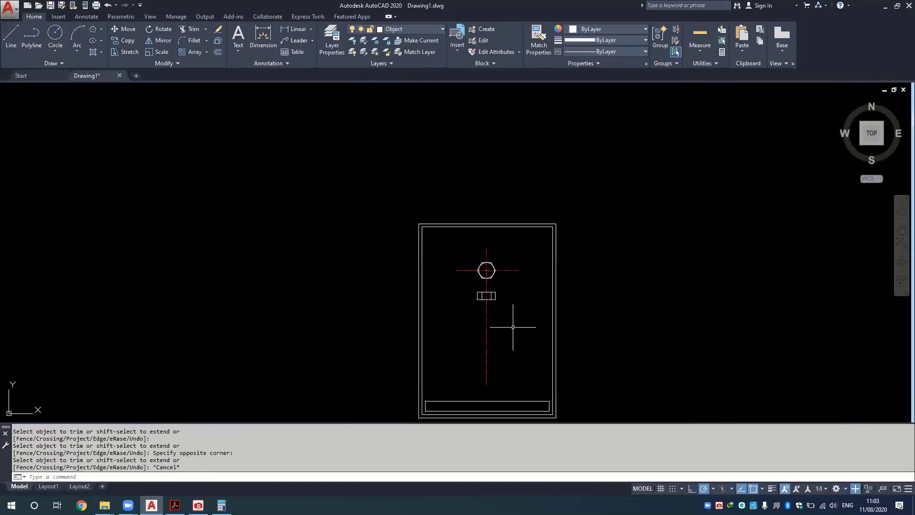
middle_click_drag(497, 315, 454, 260)
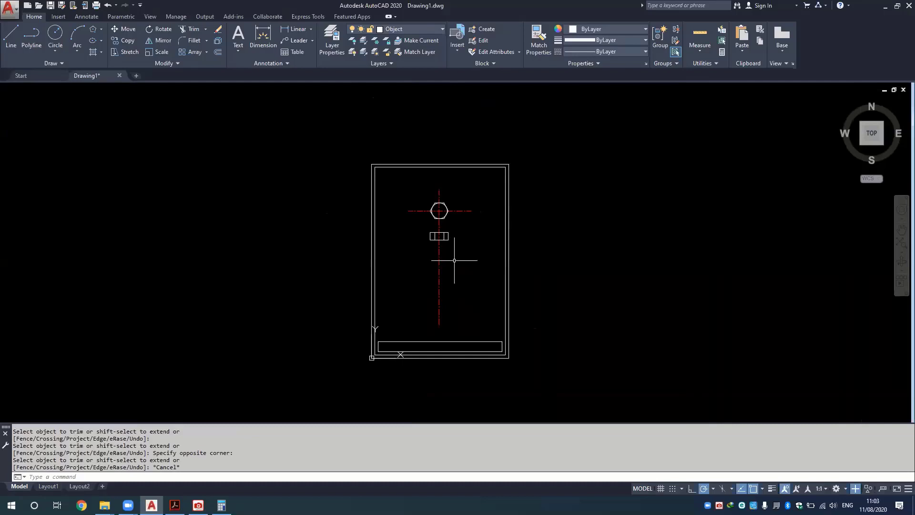
key("ctrl+z")
key("ctrl+z")
scroll(470, 265, "down", 5)
scroll(531, 326, "down", 4)
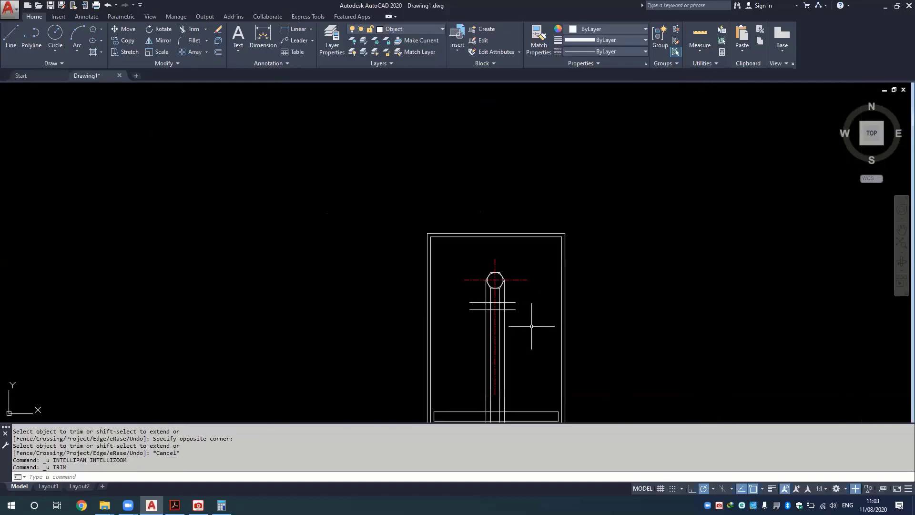
middle_click_drag(532, 326, 405, 277)
Trim the verticals above the rectangle, the shaft lines and the horizontal ends.
type("tr")
key("Return")
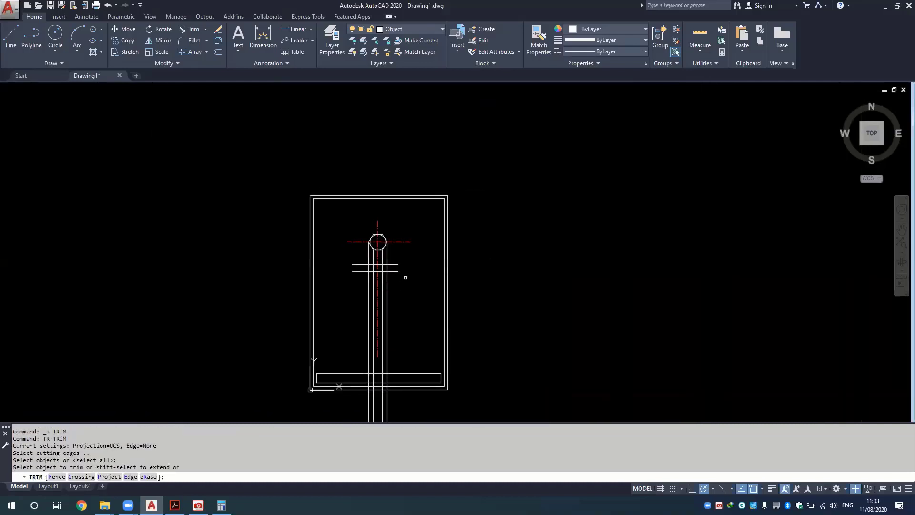
scroll(400, 269, "up", 4)
scroll(377, 255, "up", 4)
mouse_move(376, 206)
left_mouse_down()
mouse_move(309, 228)
mouse_move(209, 215)
left_mouse_up()
left_click_drag(382, 330, 232, 334)
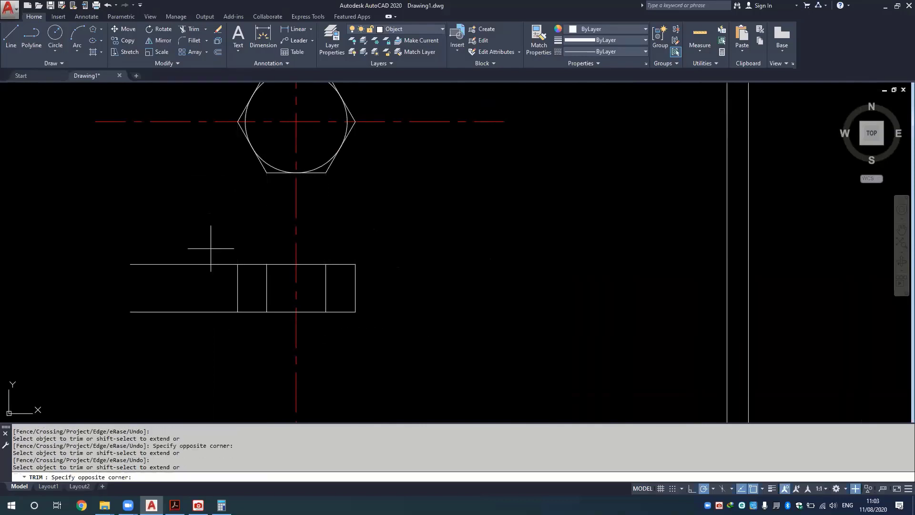
left_click_drag(210, 245, 179, 309)
left_click(179, 311)
scroll(179, 310, "down", 4)
middle_click_drag(232, 318, 341, 189)
middle_click_drag(343, 290, 364, 307)
Undo those trims and retrim the short horizontals' right ends, shaft lines and left stubs.
key("ctrl+z")
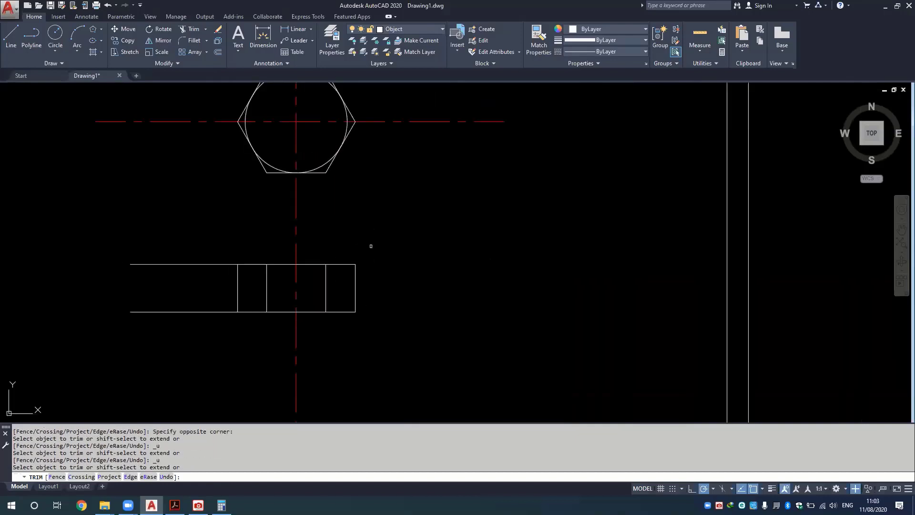
key("ctrl+z")
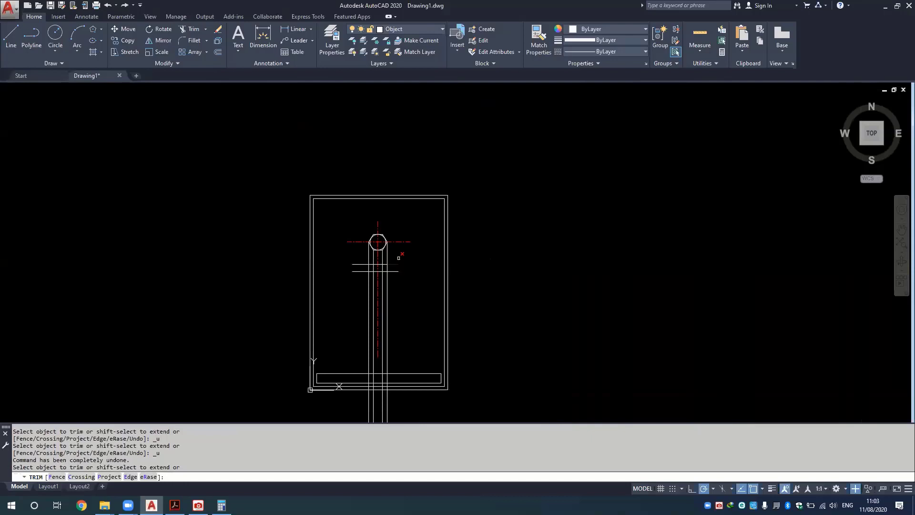
left_click(399, 258)
left_click(399, 279)
left_click(403, 257)
left_click(395, 279)
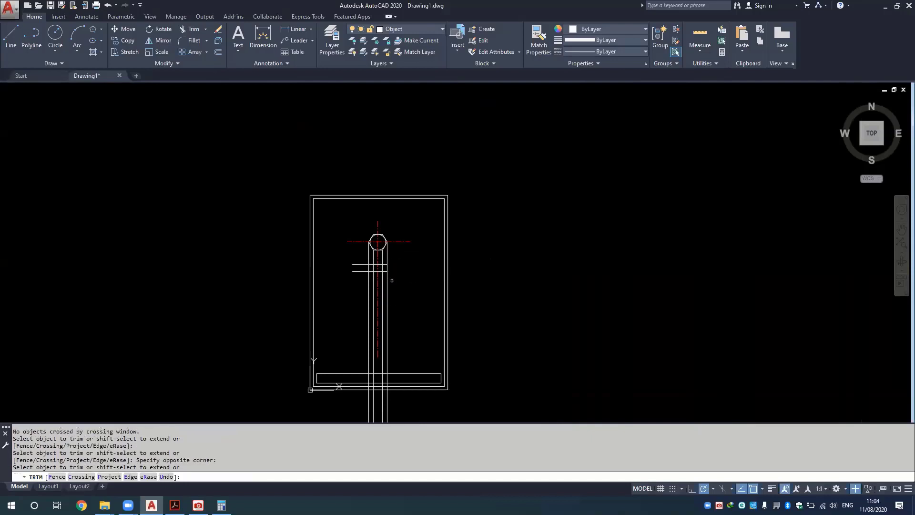
left_click(384, 278)
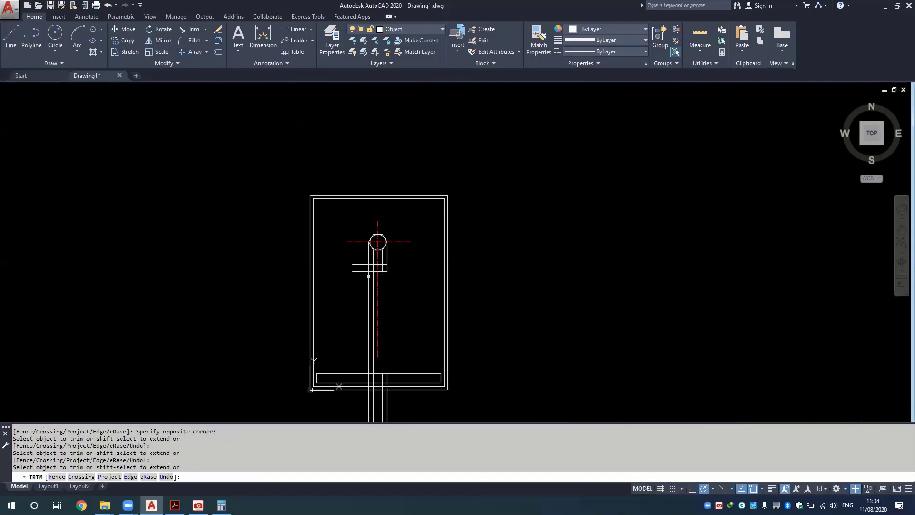
left_click(369, 277)
left_click(373, 280)
left_click(361, 256)
left_click(354, 271)
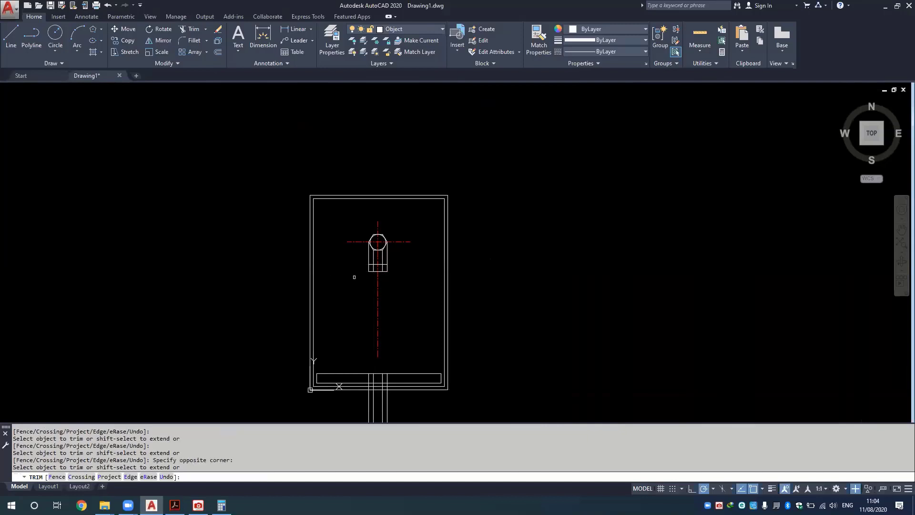
Trim the remaining shaft lines between the hexagon and the head rectangle.
scroll(365, 261, "up", 6)
left_click(462, 252)
left_click(426, 258)
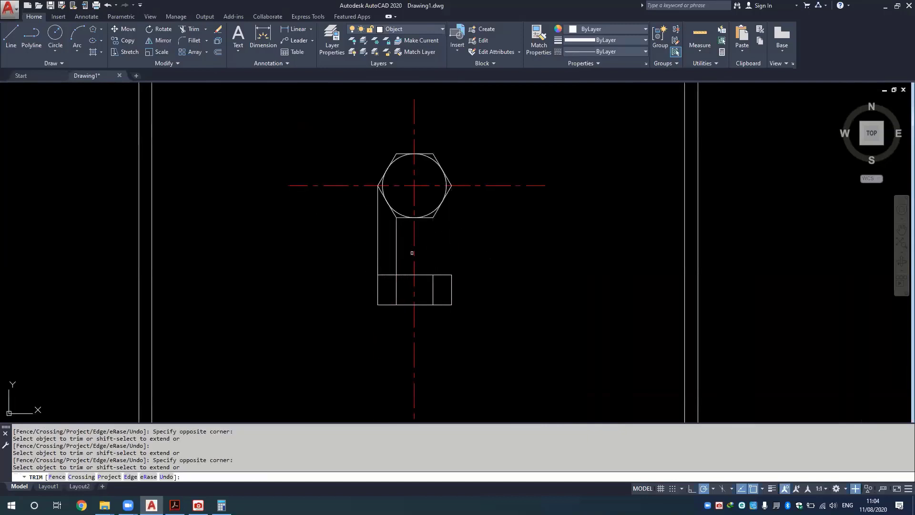
left_click(372, 255)
key("Escape")
scroll(332, 297, "down", 3)
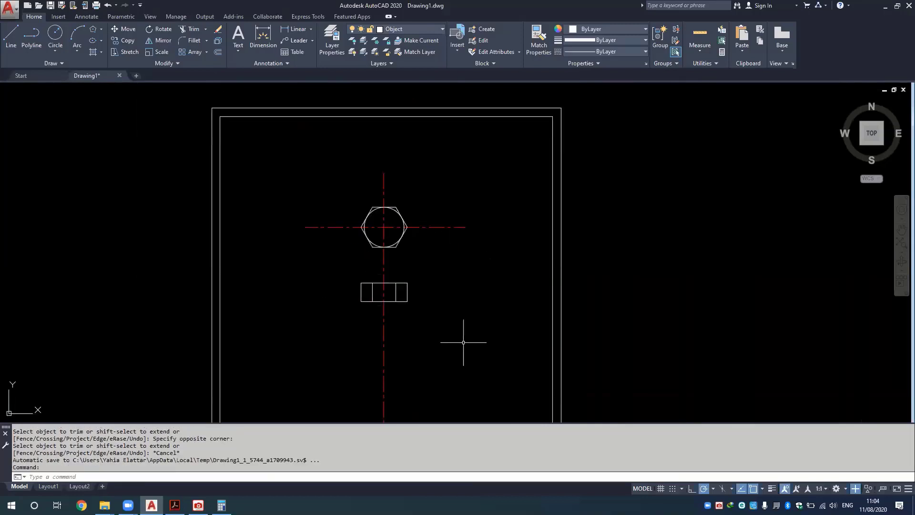
middle_click_drag(465, 343, 388, 280)
scroll(390, 352, "down", 5)
middle_click_drag(390, 352, 386, 240)
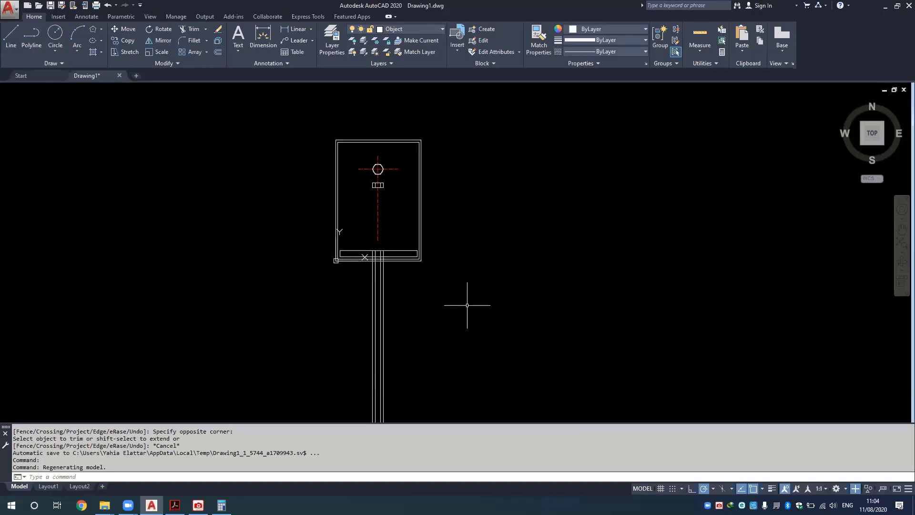
Erase the two long stray lines, then undo back to the untrimmed front-view lines.
left_click(420, 270)
left_click(315, 295)
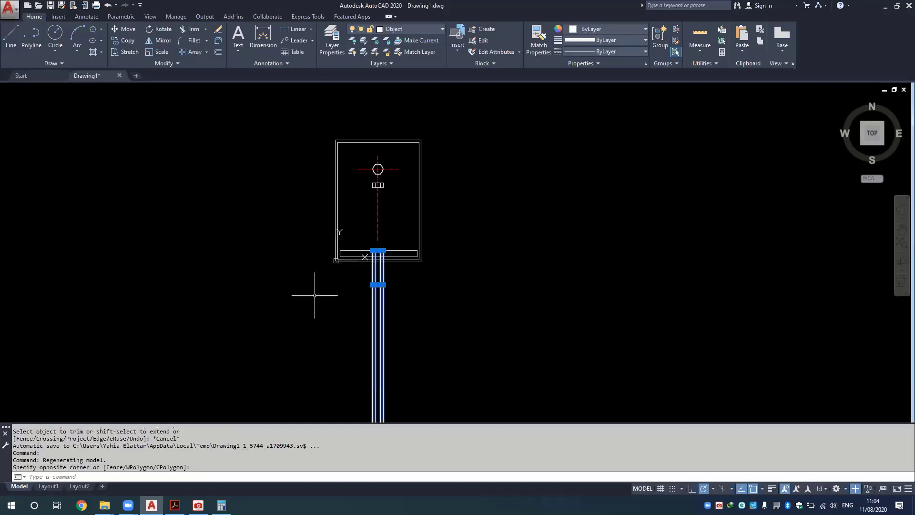
key("Delete")
key("ctrl+z")
key("ctrl+z")
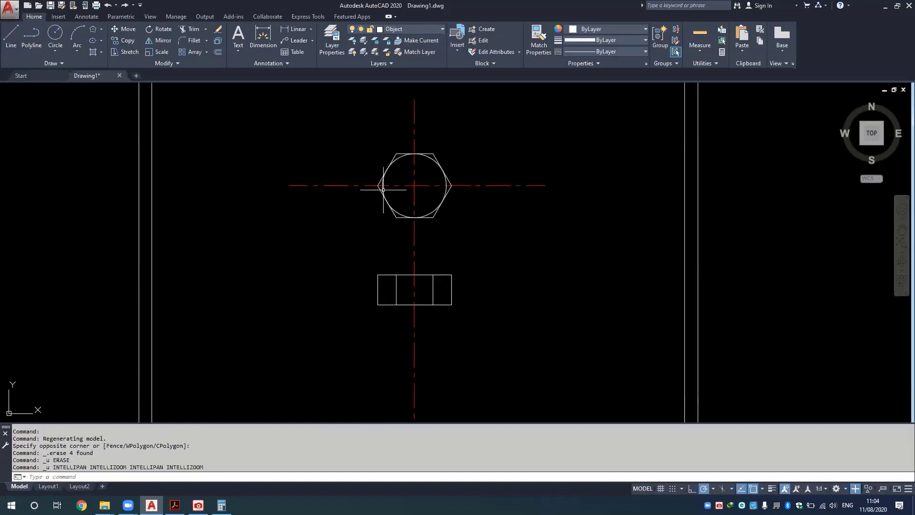
key("ctrl+z")
key("ctrl+z")
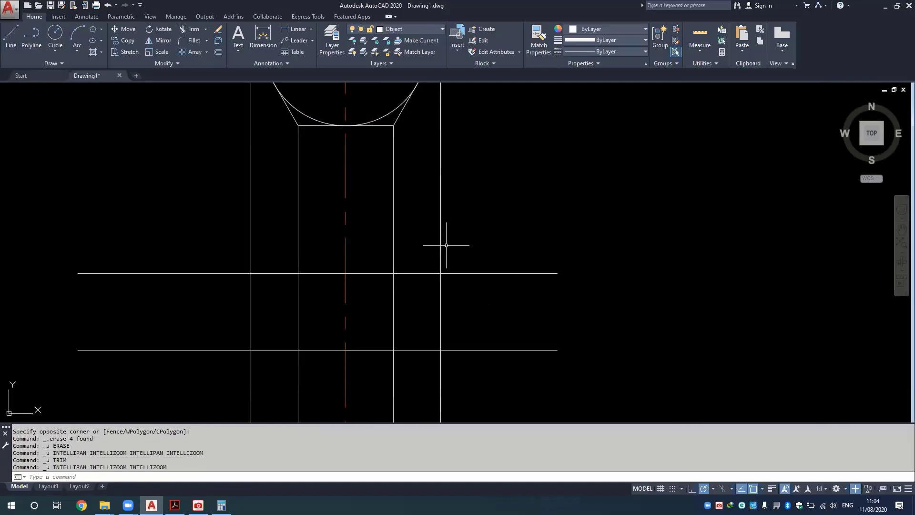
Trim the left ends of both horizontal lines against four selected cutting-edge lines.
left_click(431, 249)
left_click(385, 373)
left_click(321, 249)
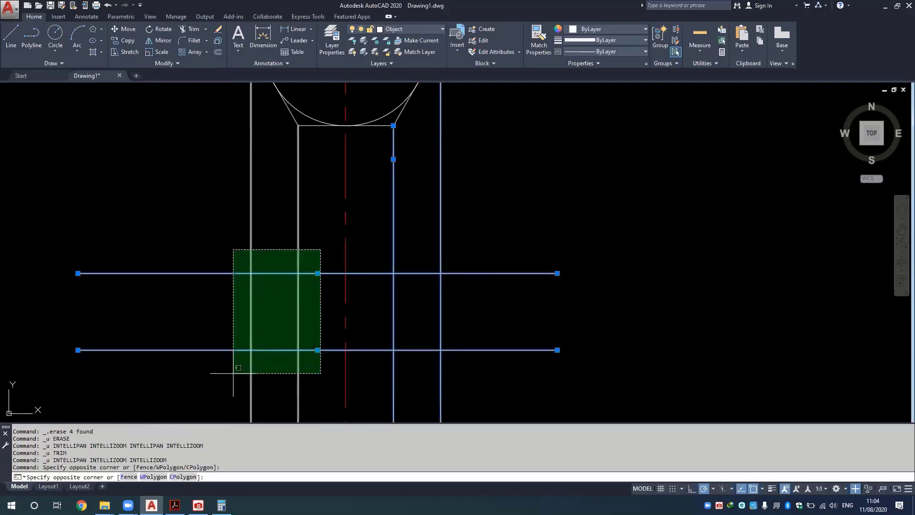
left_click(233, 373)
type("tr")
key("Return")
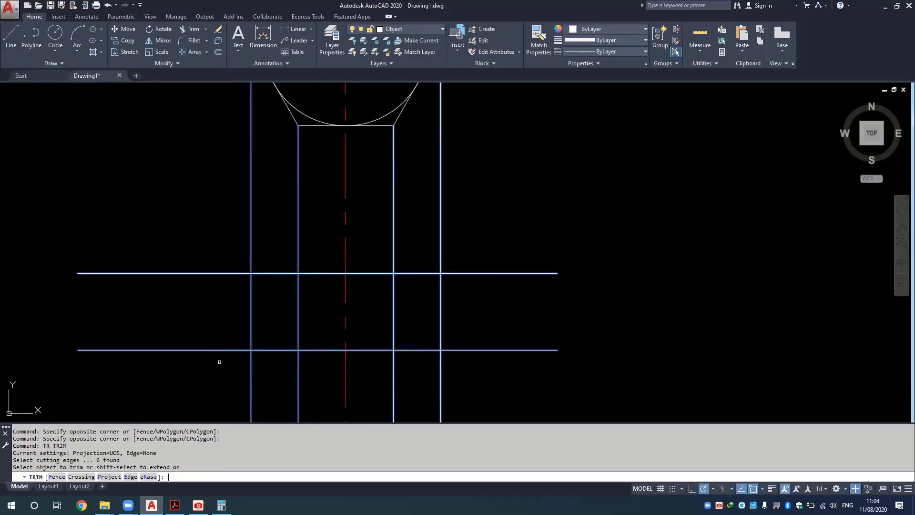
left_click(231, 249)
left_click(198, 381)
Trim the vertical lines below the head rectangle and the horizontals' right ends.
left_click(312, 373)
left_click(215, 383)
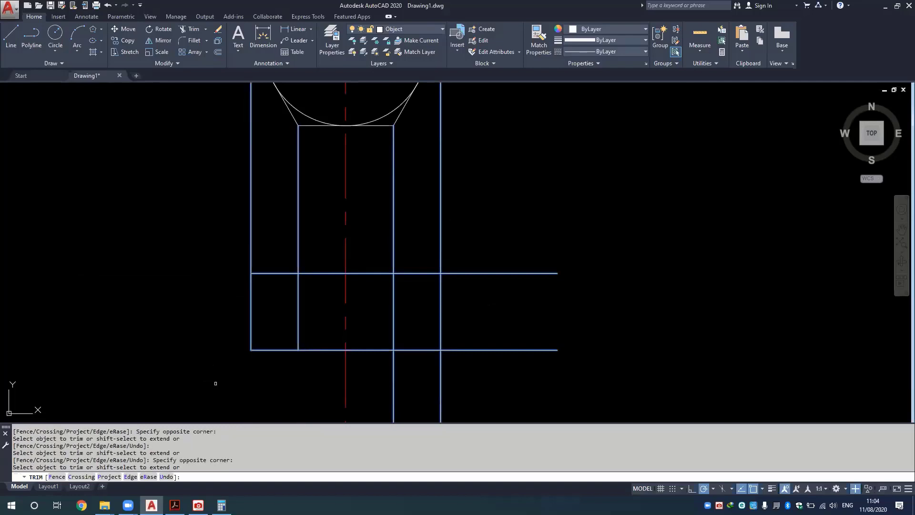
left_click(495, 369)
left_click(376, 382)
left_click(558, 241)
left_click(512, 362)
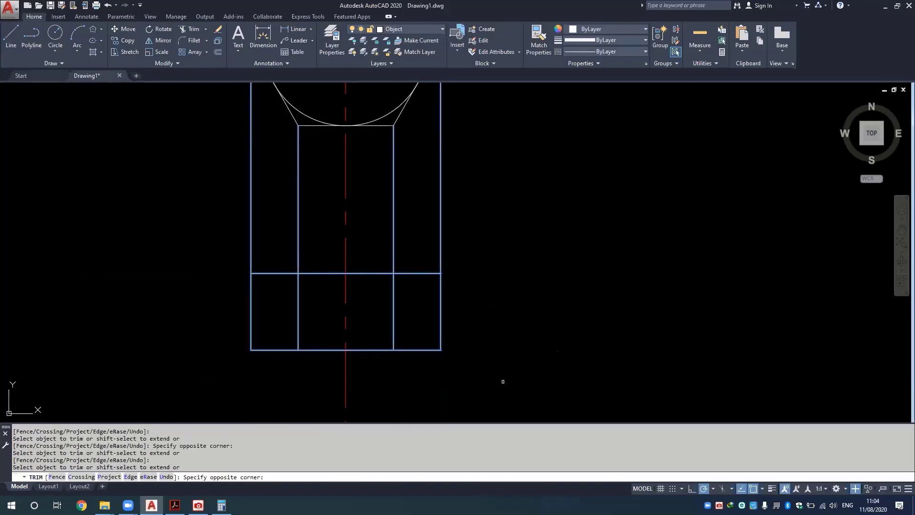
left_click(463, 218)
Trim the vertical lines above the rectangle, check the sheet, and finish trimming.
left_click(378, 225)
left_click(317, 204)
left_click(235, 213)
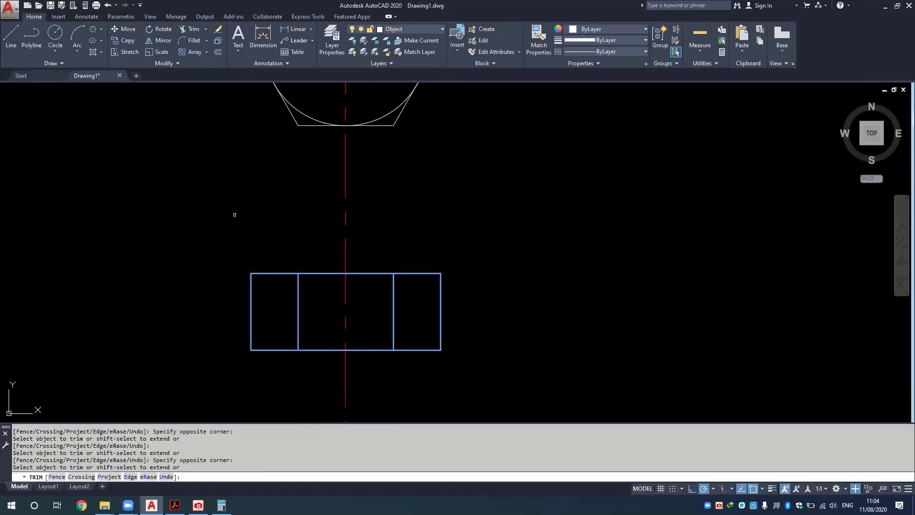
scroll(245, 224, "down", 8)
scroll(274, 221, "down", 2)
mouse_move(265, 206)
middle_mouse_down()
mouse_move(458, 107)
mouse_move(405, 219)
middle_mouse_up()
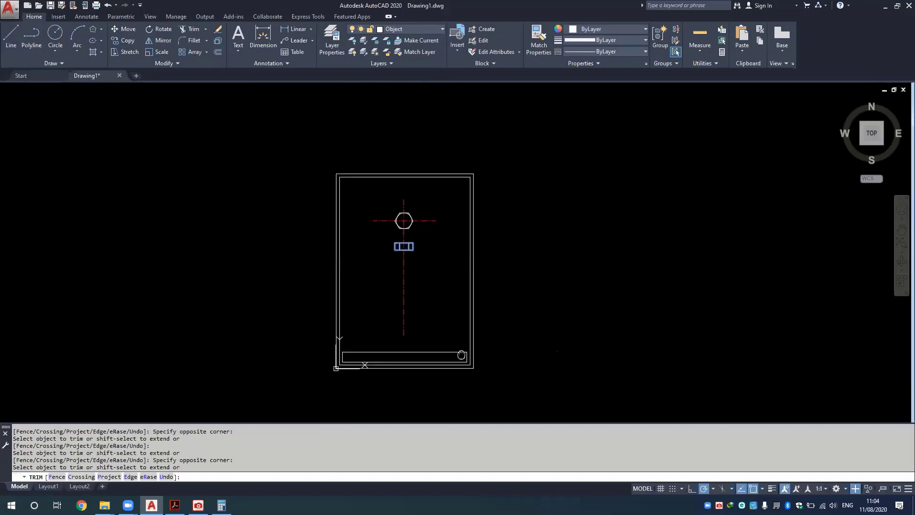
scroll(396, 239, "up", 4)
scroll(385, 269, "up", 6)
mouse_move(537, 266)
middle_mouse_down()
mouse_move(441, 298)
mouse_move(398, 286)
middle_mouse_up()
key("Escape")
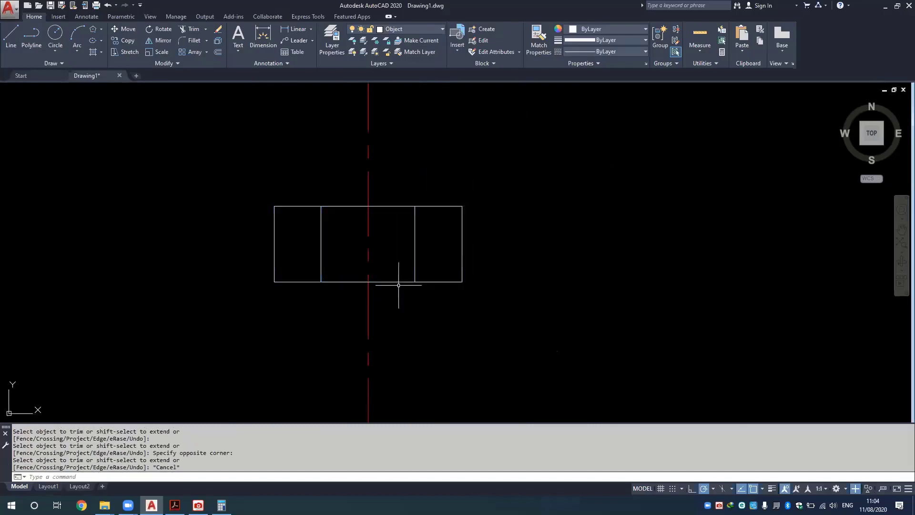
scroll(400, 295, "down", 4)
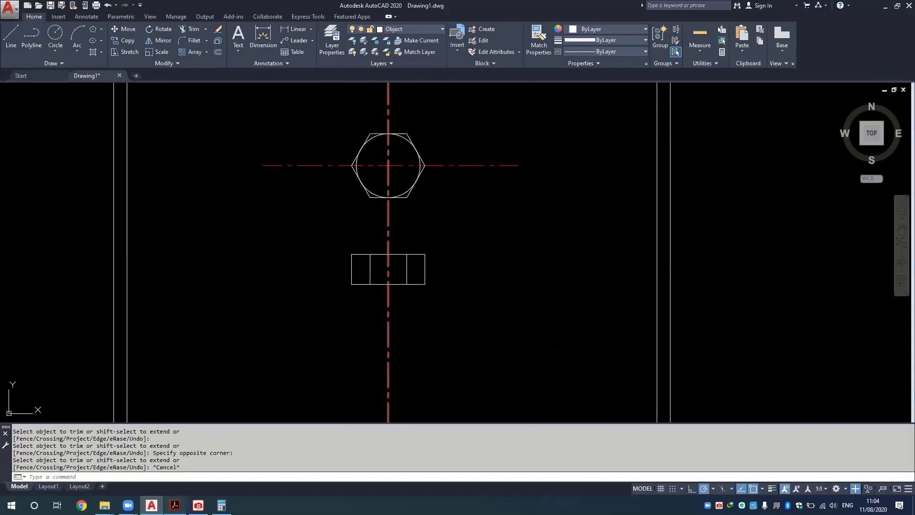
Switch to the Acrobat PDF showing the bolt head's 0.7D height and R=1.6D arc.
left_click(175, 505)
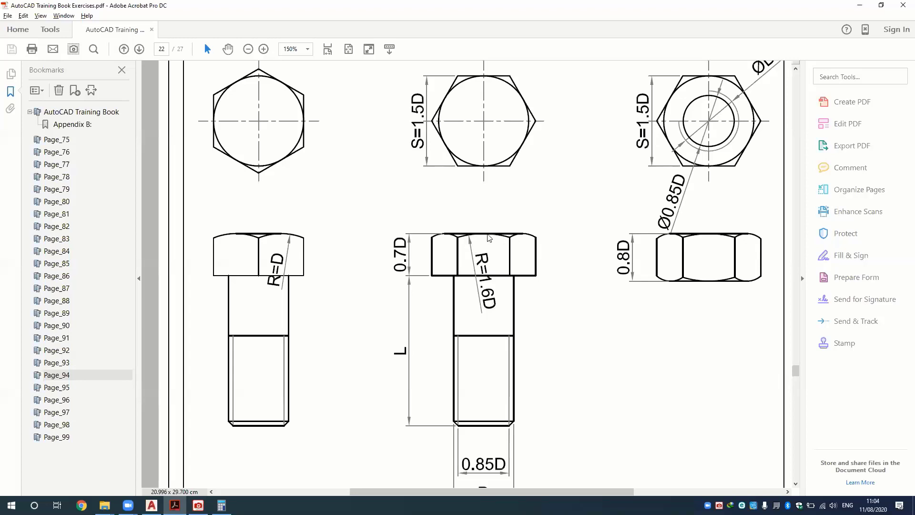
Calculate 16 × 1.6 = 25.6 in Calculator for the head-arc radius.
left_click(222, 505)
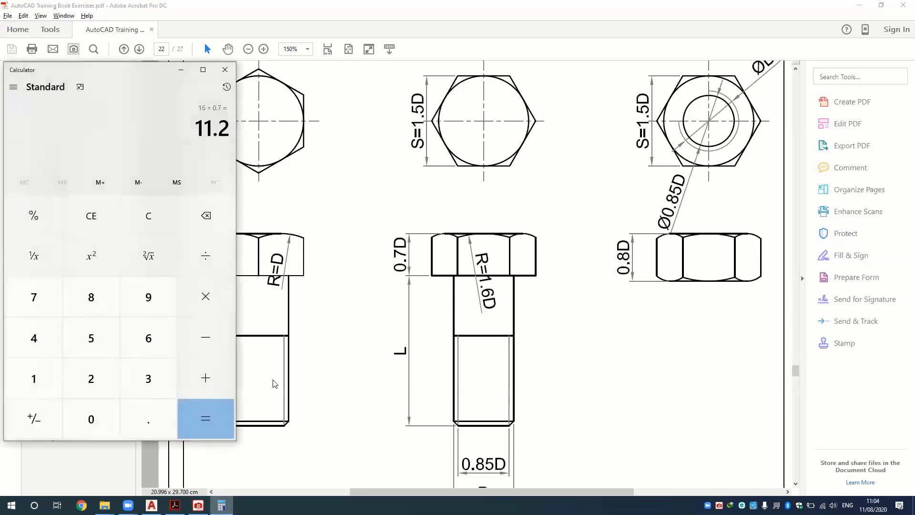
type("16*1.")
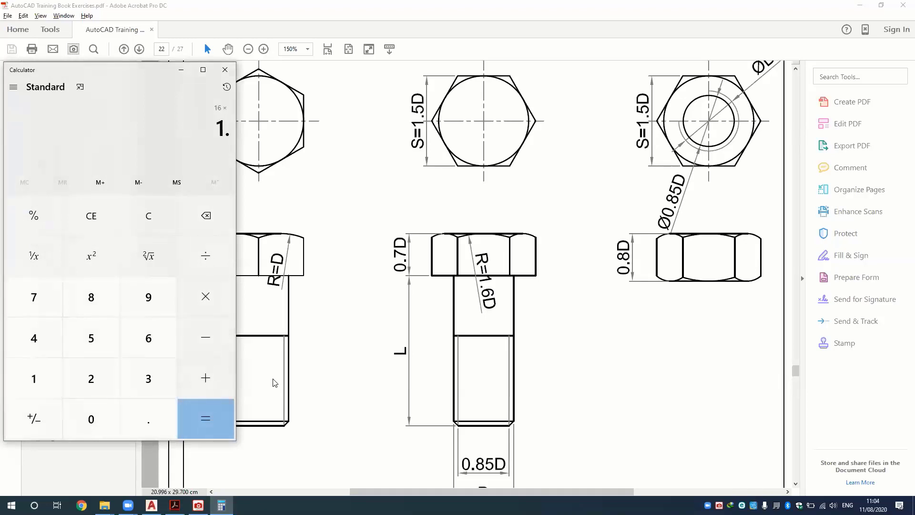
type("6")
key("Return")
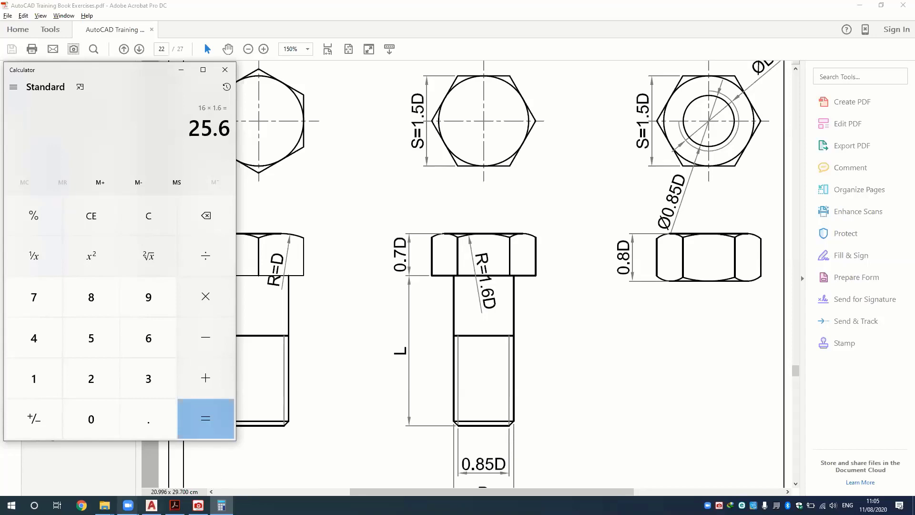
Offset the bolt head's top edge 25.6 downward as a helper line.
left_click(152, 505)
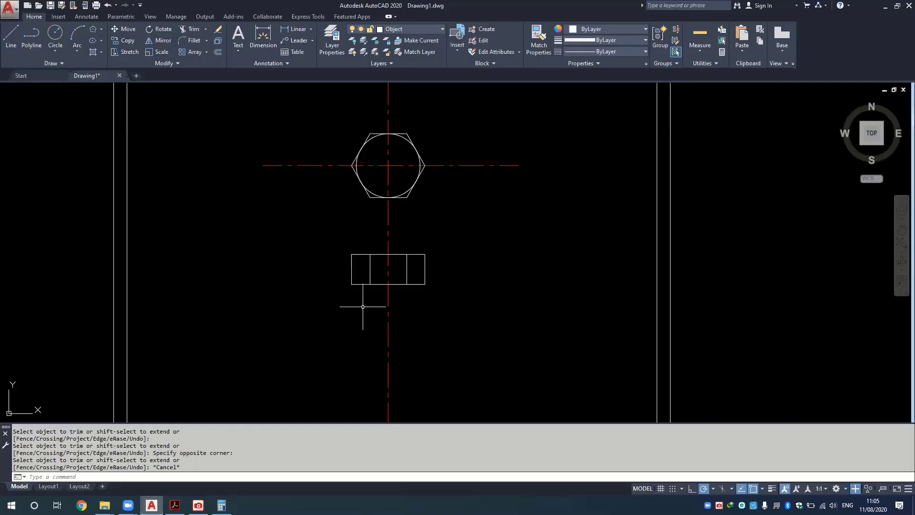
type("o")
key("Return")
type("25.")
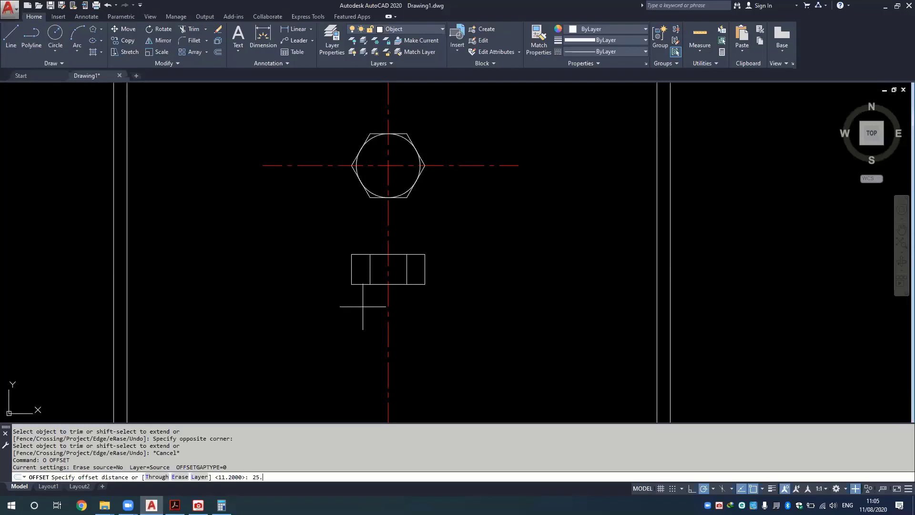
type("6")
key("Return")
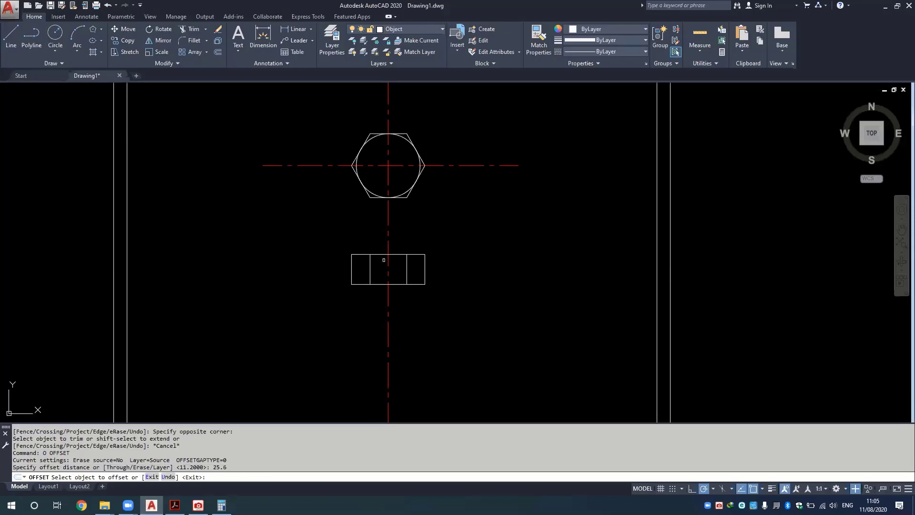
left_click(401, 254)
left_click(422, 356)
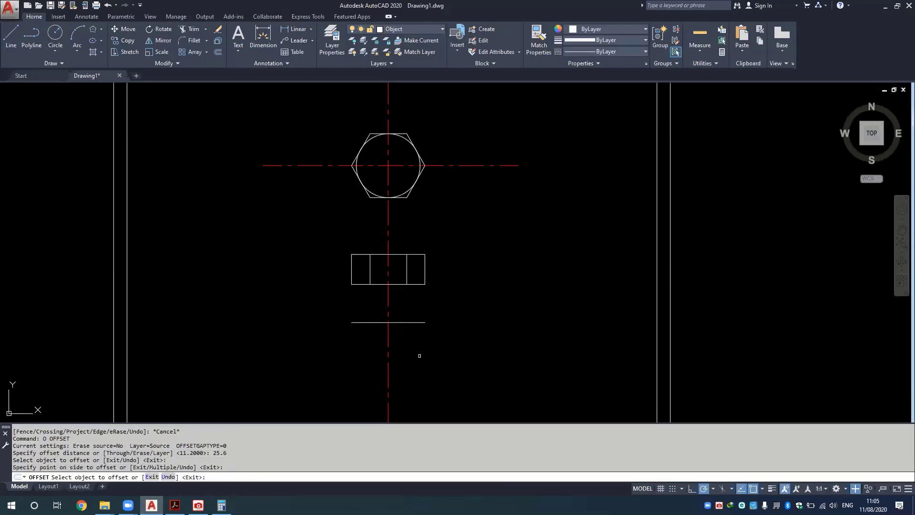
Draw a radius-25.6 circle centred on the helper line's midpoint.
left_click(56, 39)
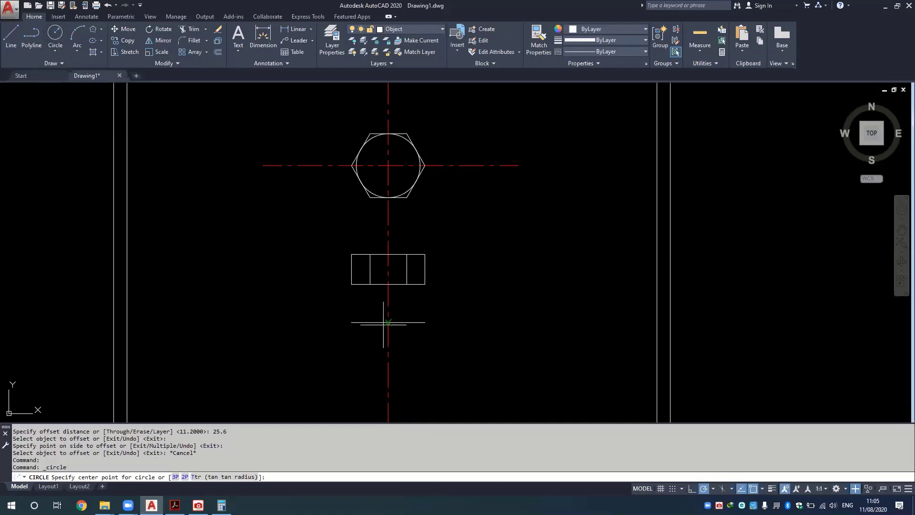
left_click(388, 322)
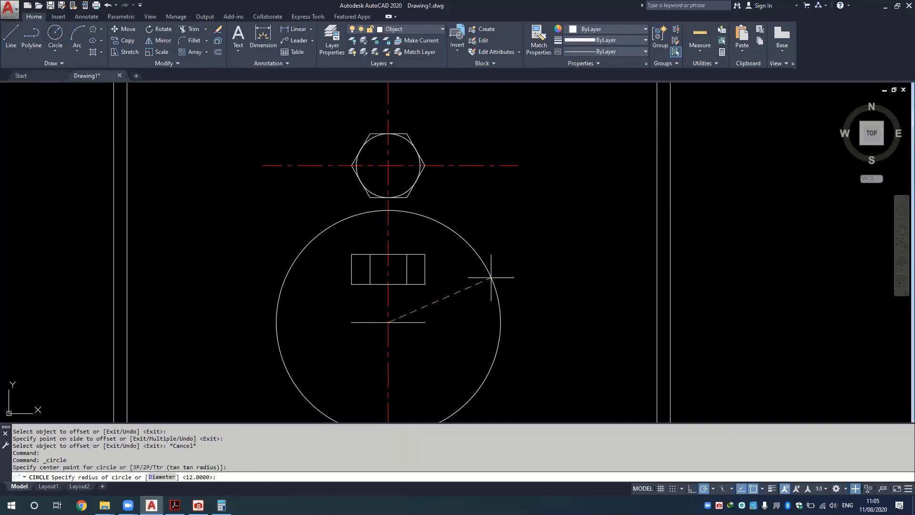
type("25.6")
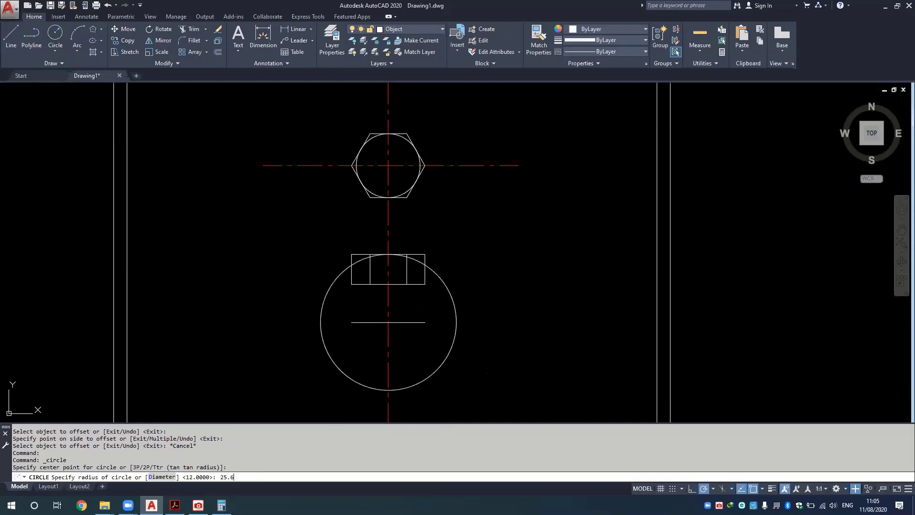
key("Return")
scroll(396, 191, "up", 1)
scroll(410, 267, "up", 1)
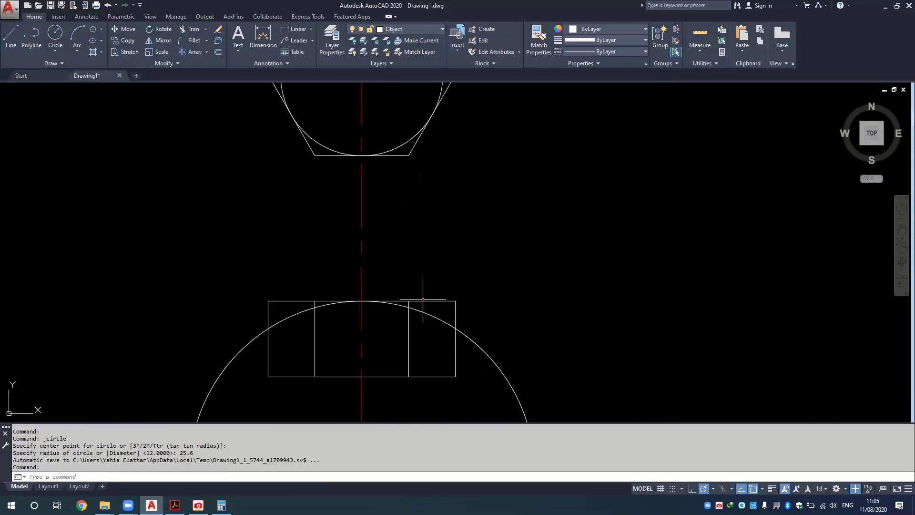
scroll(379, 218, "up", 1)
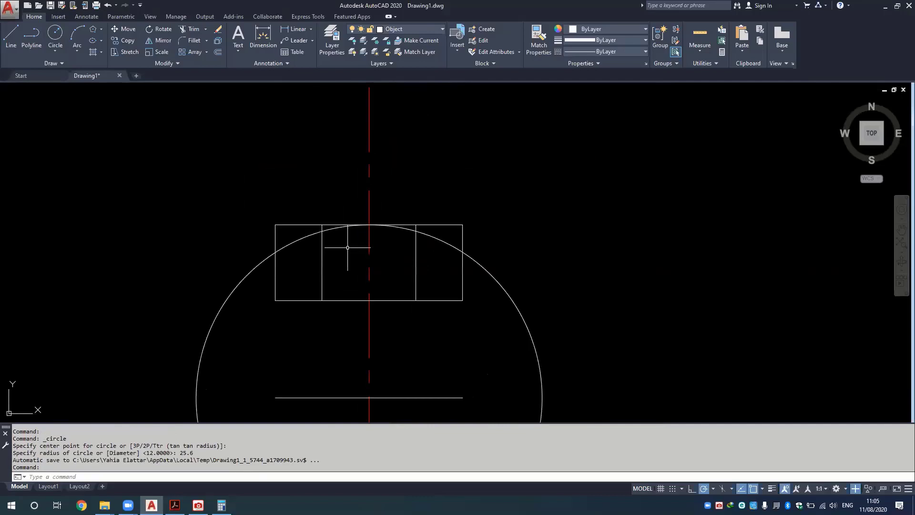
Trim the circle to an arc between the inner vertical edges and delete the helper line.
left_click(409, 229)
left_click(421, 244)
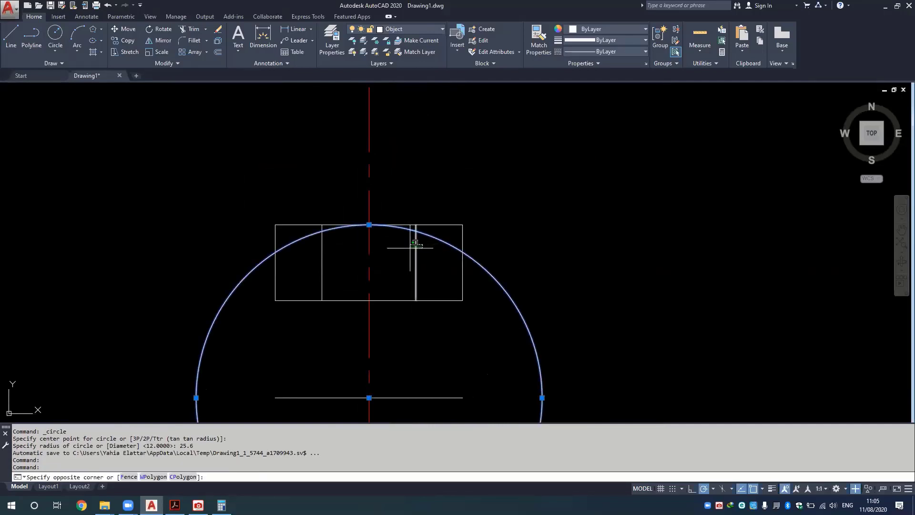
left_click(329, 245)
type("tr")
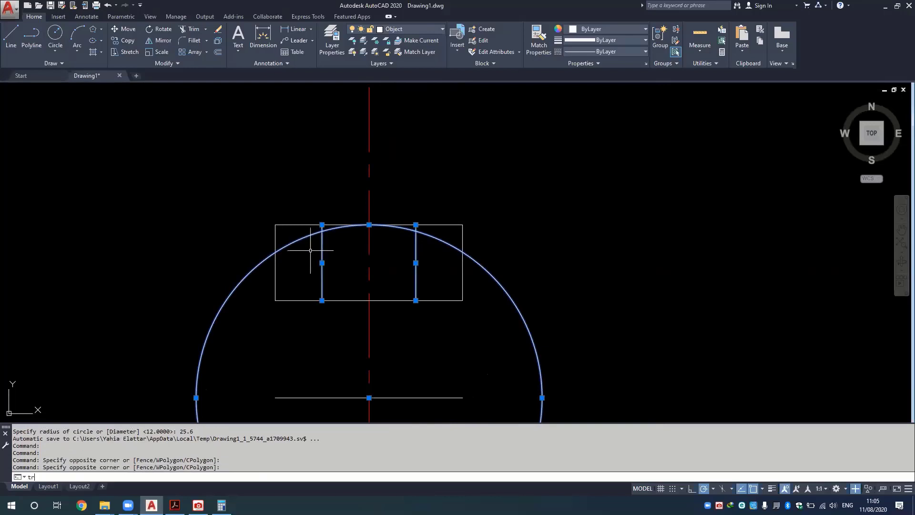
key("Return")
left_click(309, 235)
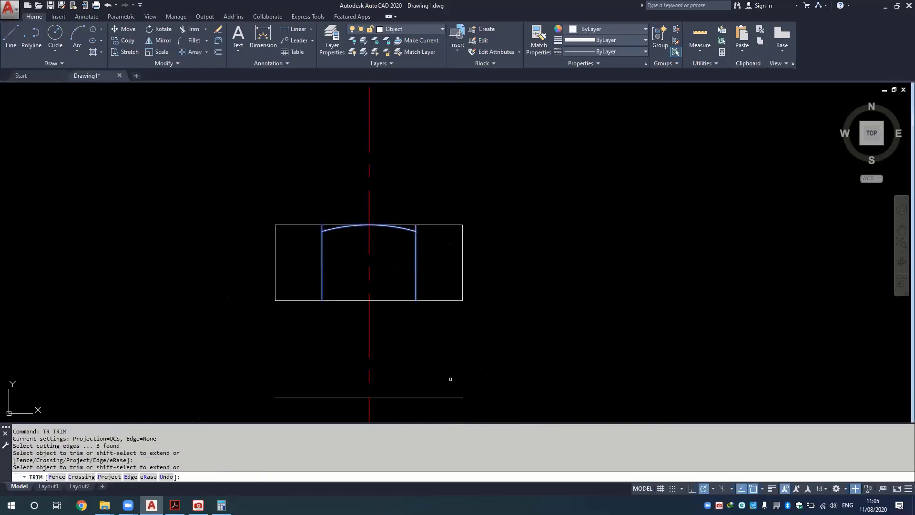
key("Escape")
left_click(480, 345)
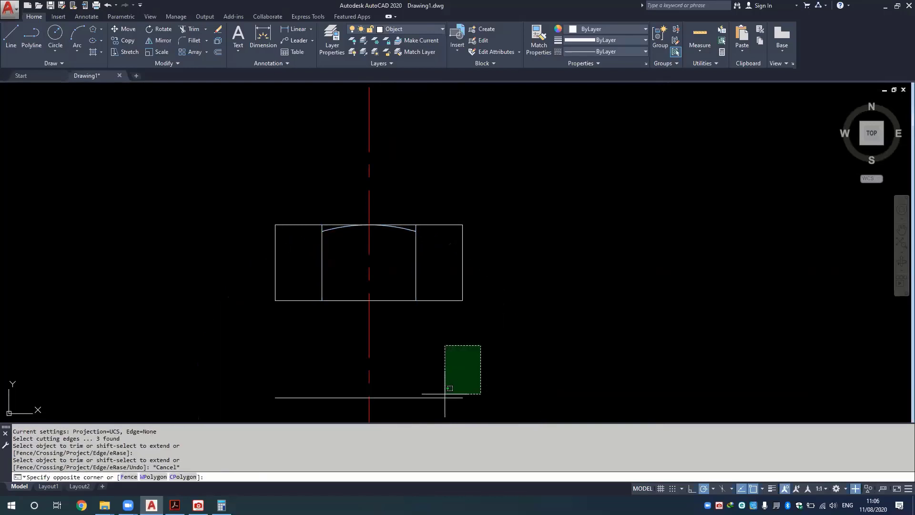
left_click(435, 415)
key("Delete")
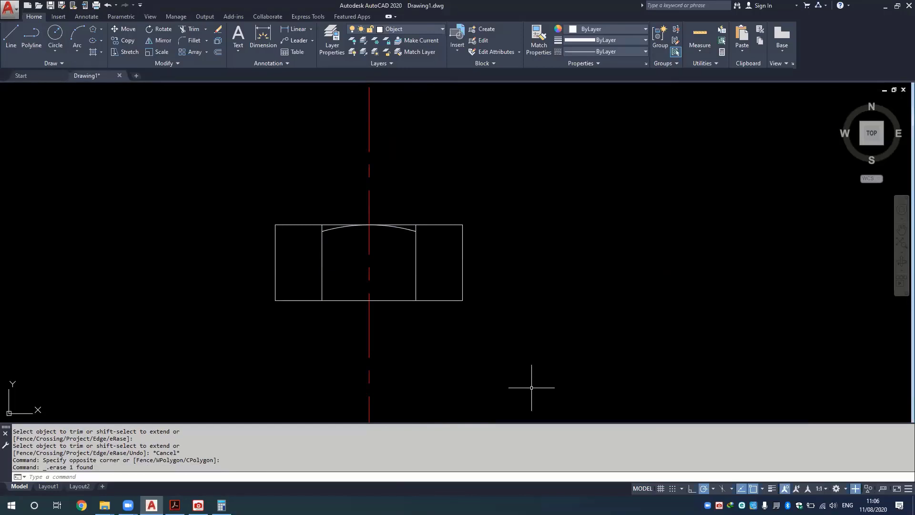
key("alt+Tab")
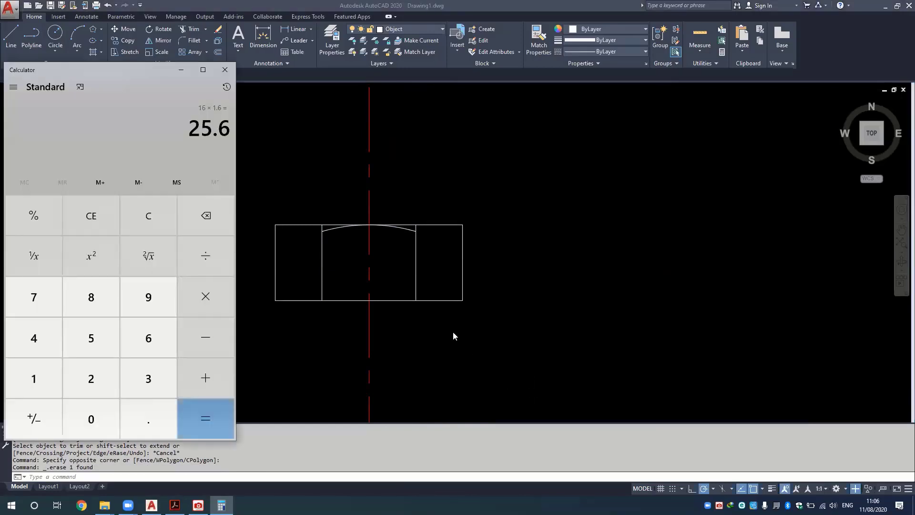
key("alt+Tab")
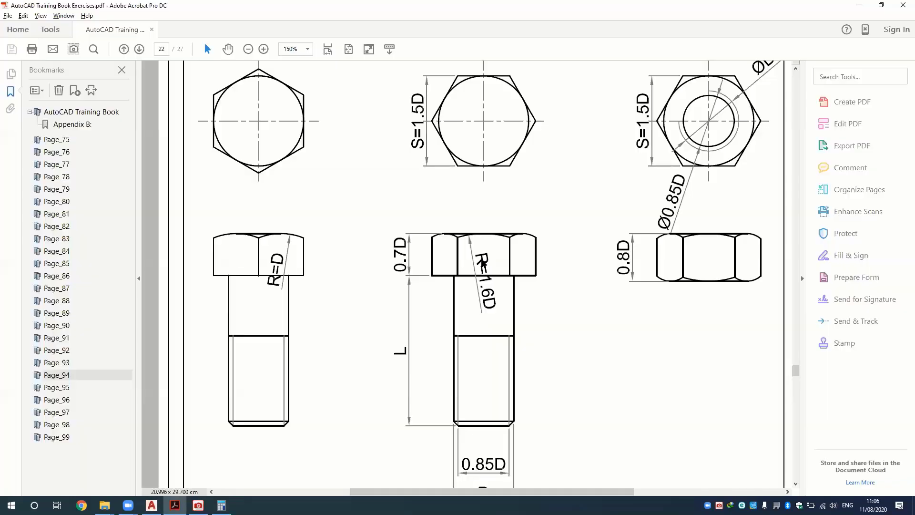
scroll(533, 242, "up", 2, "ctrl")
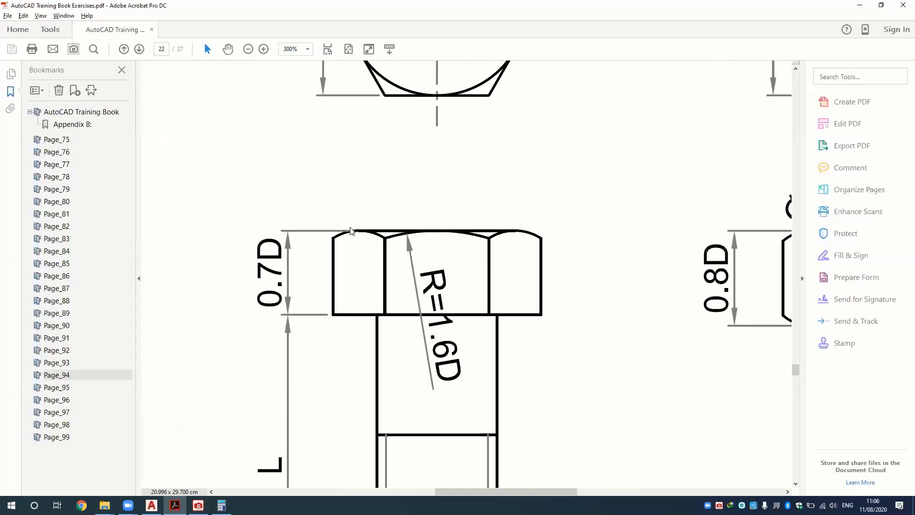
key("alt+Tab")
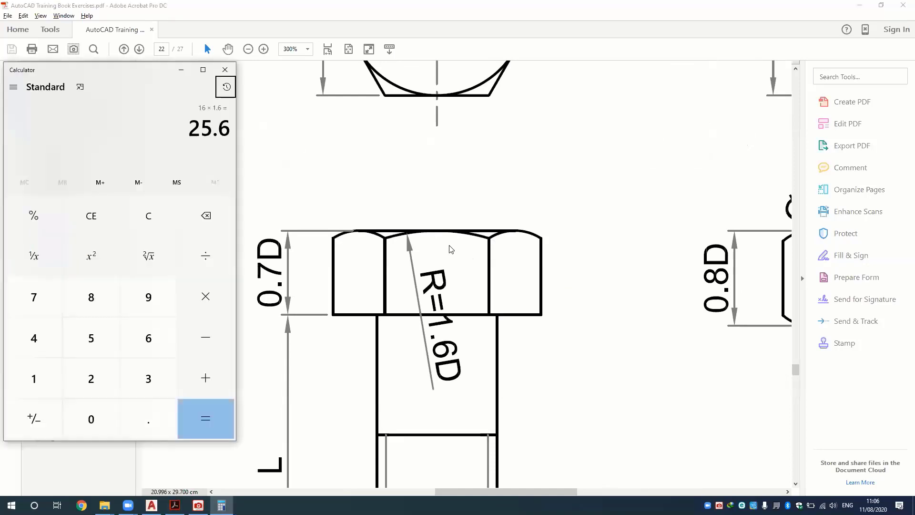
key("alt+Tab")
key("alt+Tab")
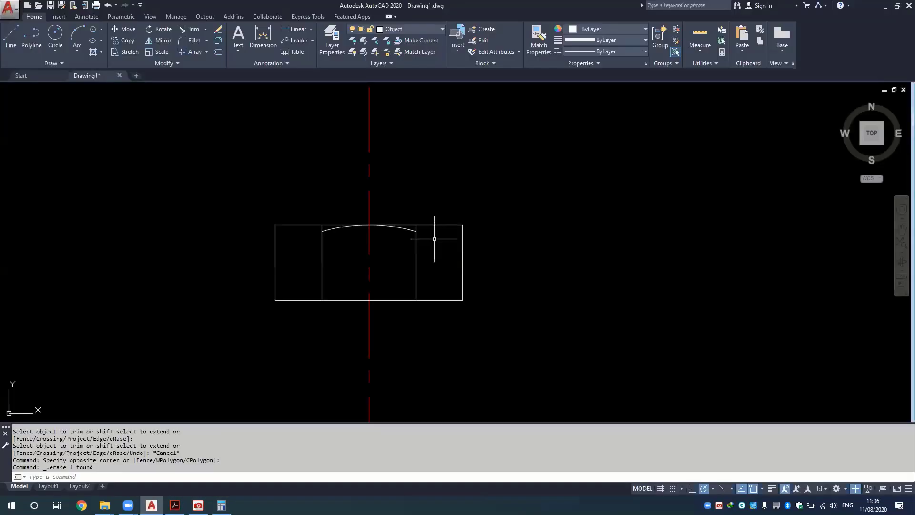
Draw a horizontal line from the arc's right end to the head's right edge.
scroll(434, 239, "up", 2)
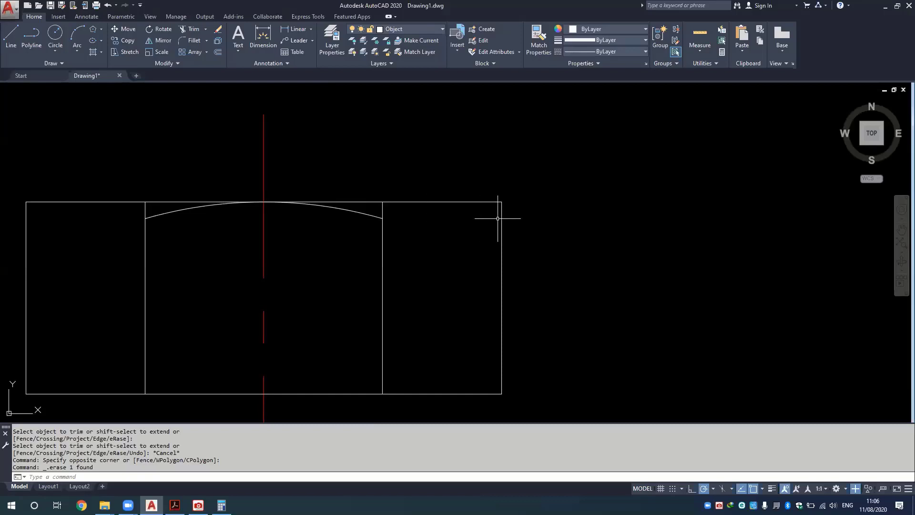
left_click(11, 38)
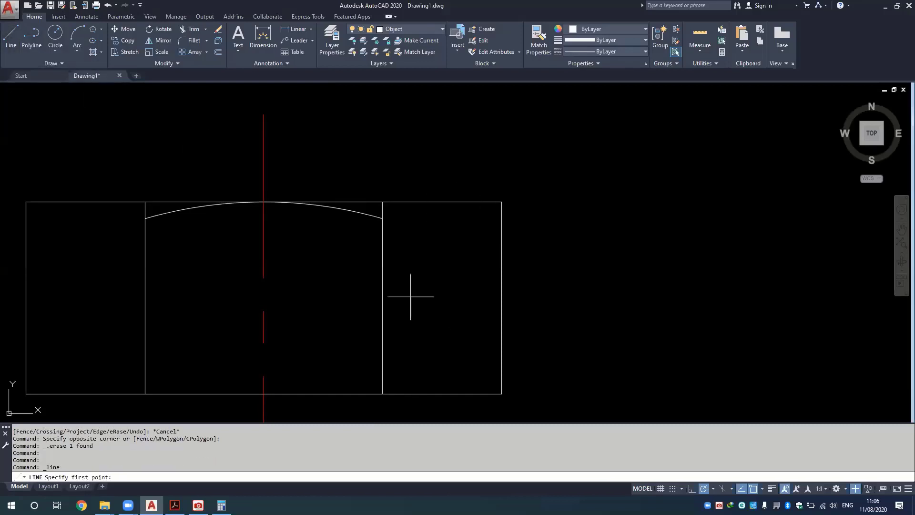
left_click(382, 218)
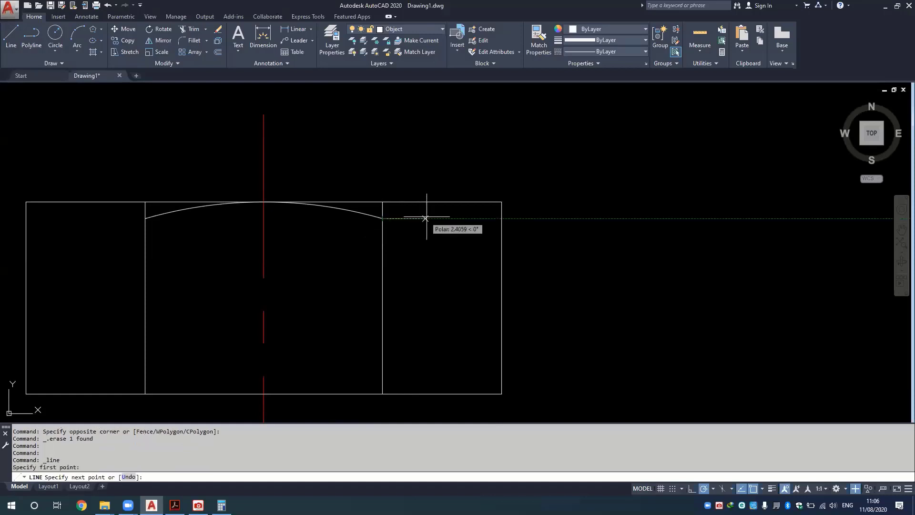
left_click(501, 218)
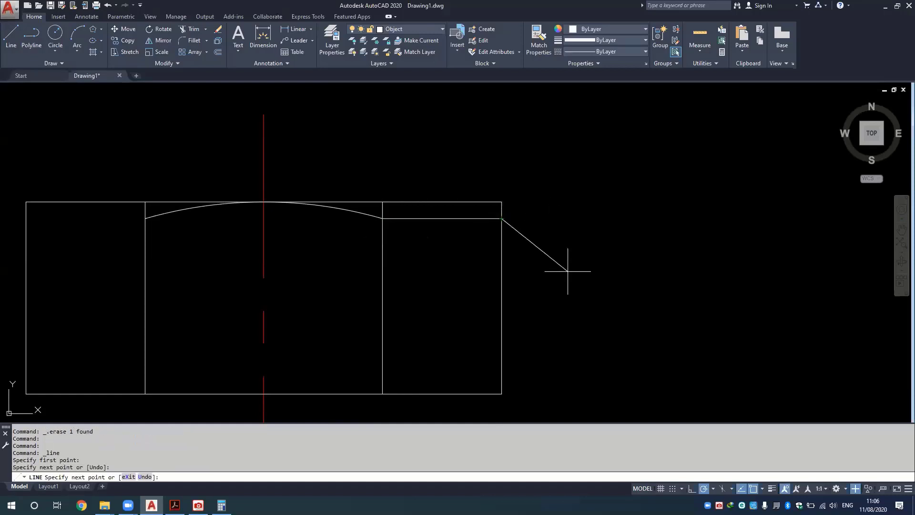
key("Escape")
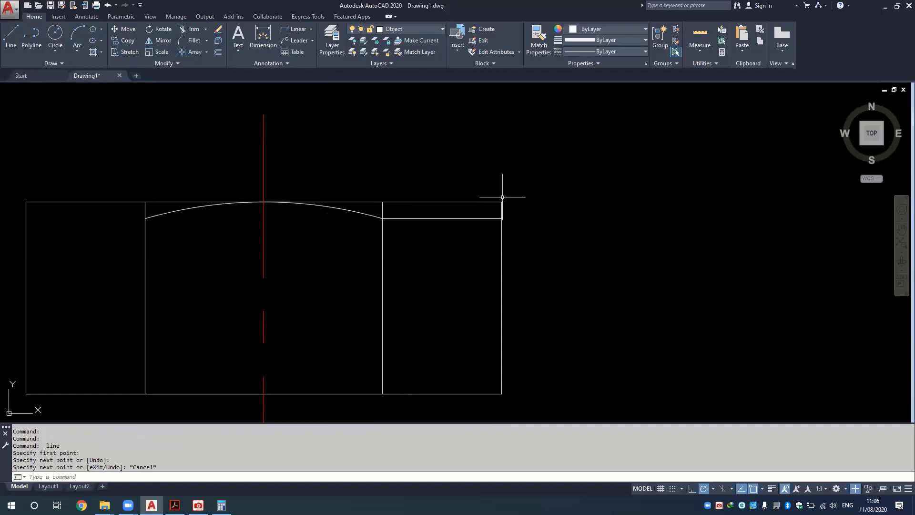
Draw a vertical line from that line's midpoint up to the head's top edge.
left_click(8, 36)
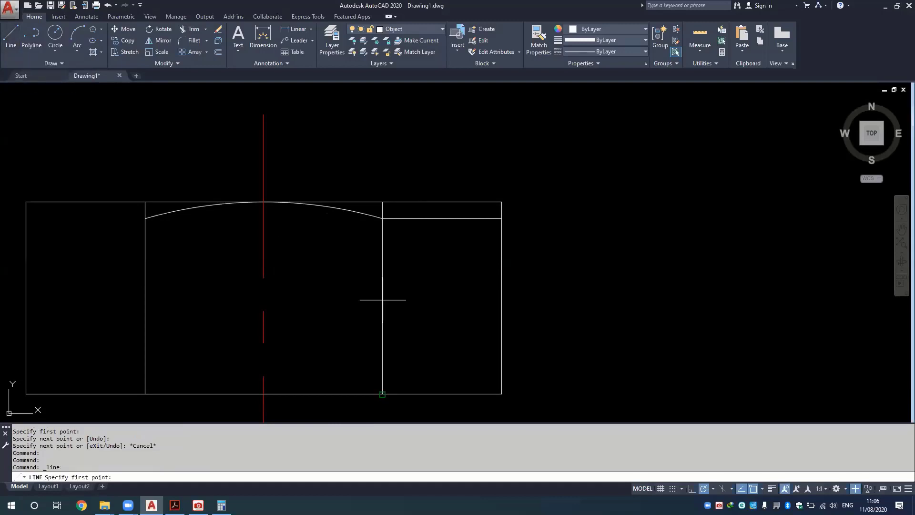
right_click(443, 253, "shift")
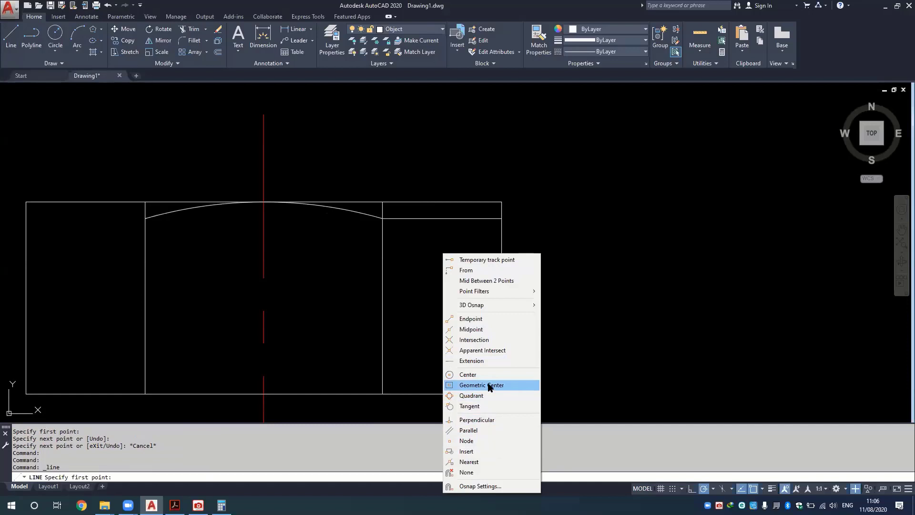
left_click(474, 328)
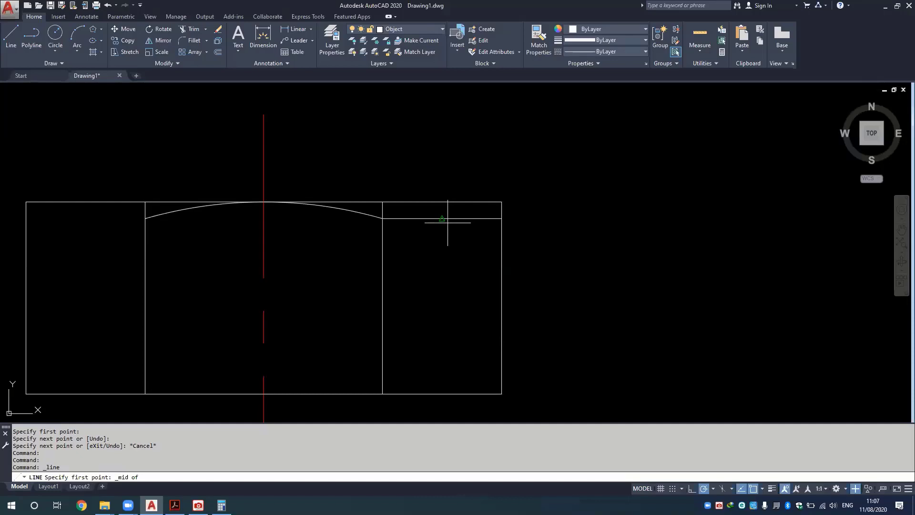
left_click(442, 218)
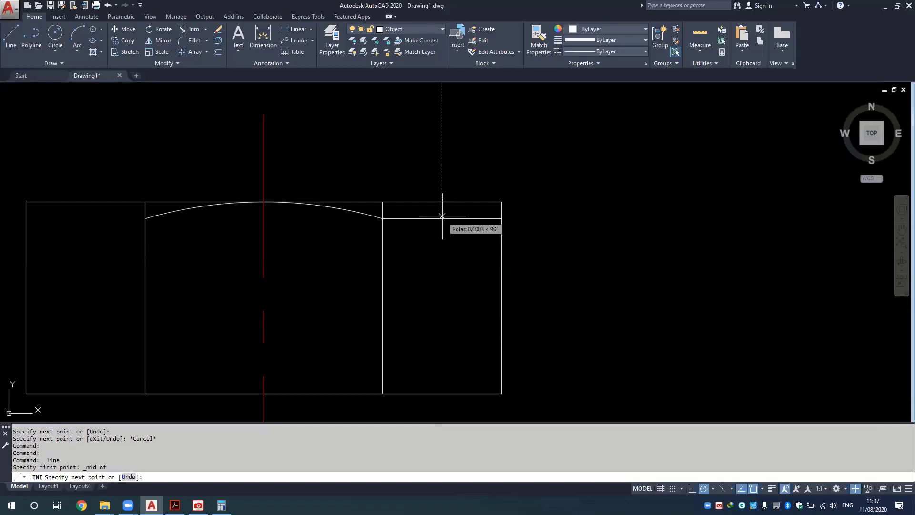
left_click(442, 202)
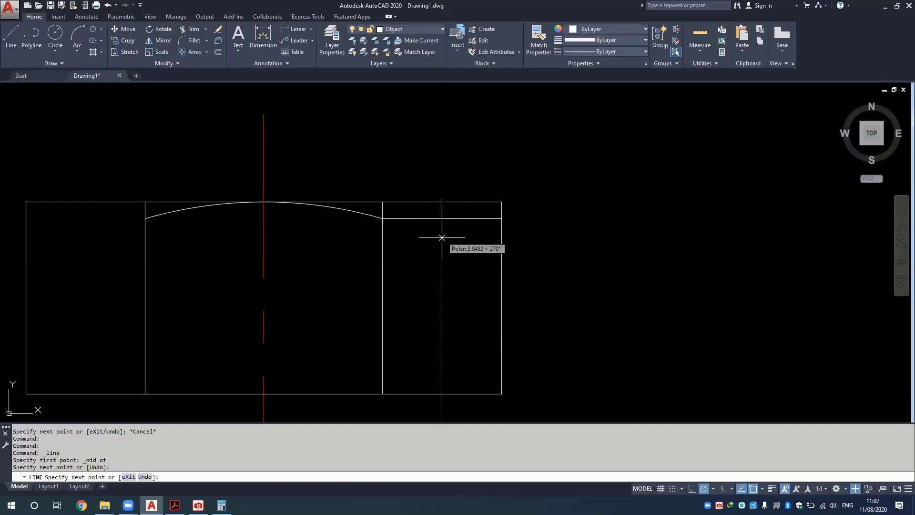
key("Escape")
scroll(445, 252, "up", 1)
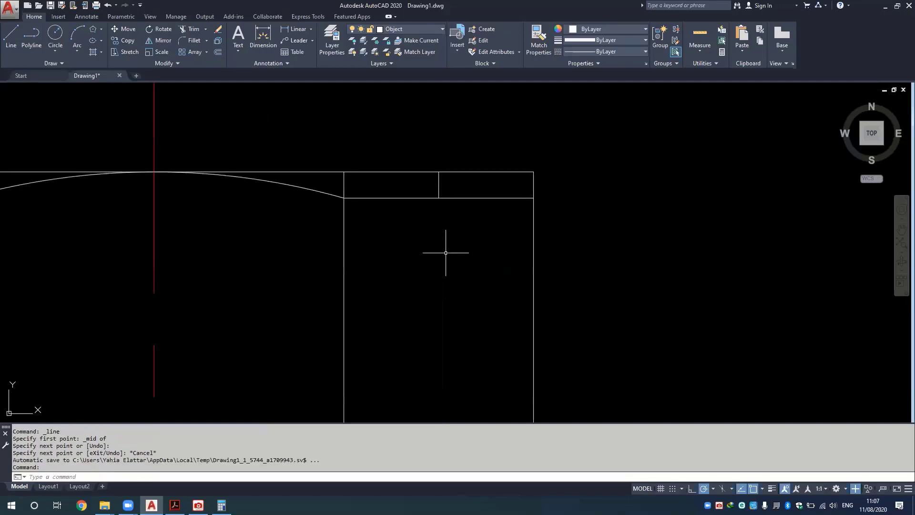
scroll(445, 256, "up", 1)
Mark the right bay's inner corner, top midpoint and outer corner with radius-0.5 circles.
left_click(55, 33)
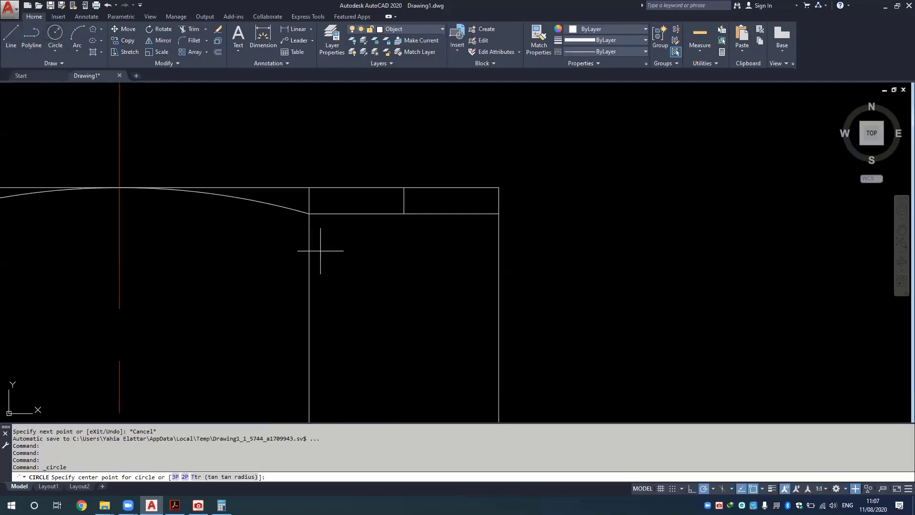
left_click(308, 214)
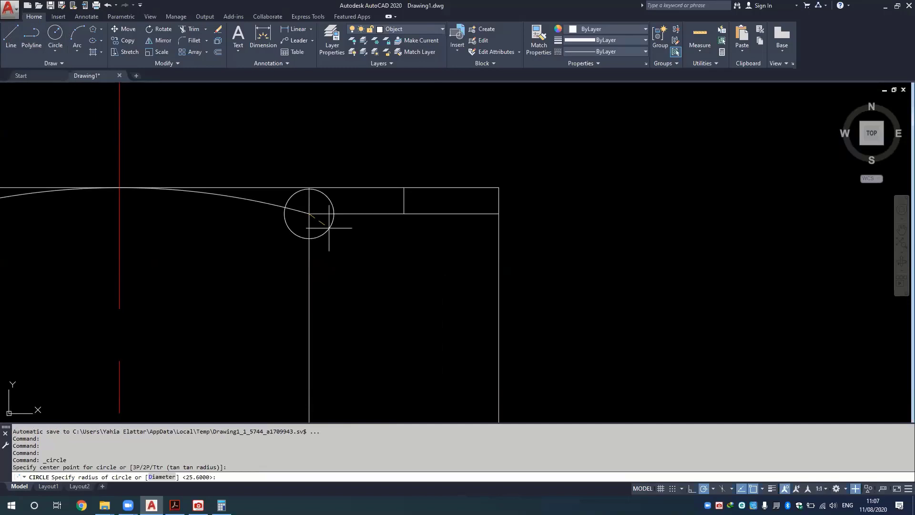
type("2")
key("Return")
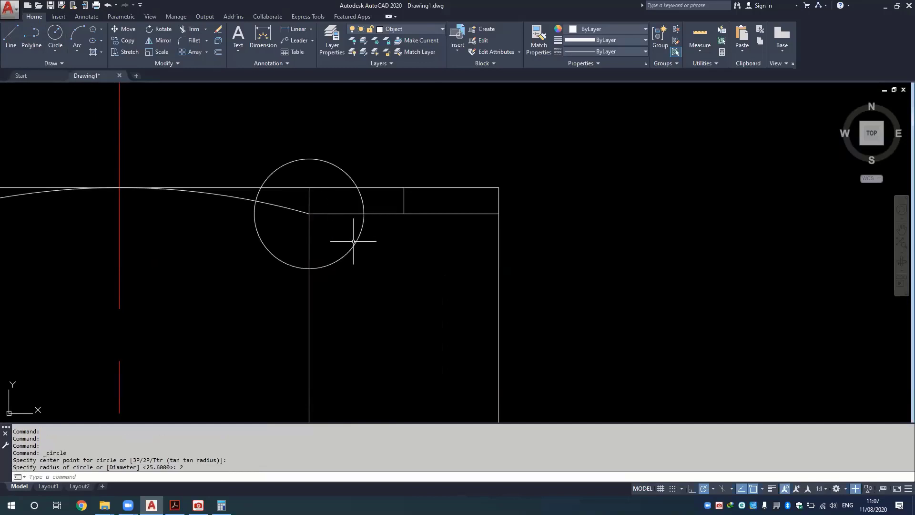
left_click(356, 243)
key("Delete")
left_click(55, 34)
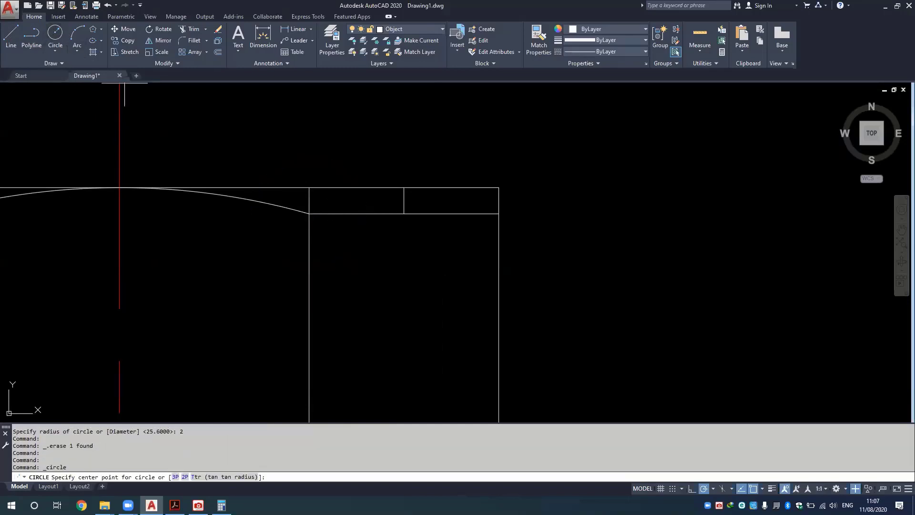
left_click(309, 214)
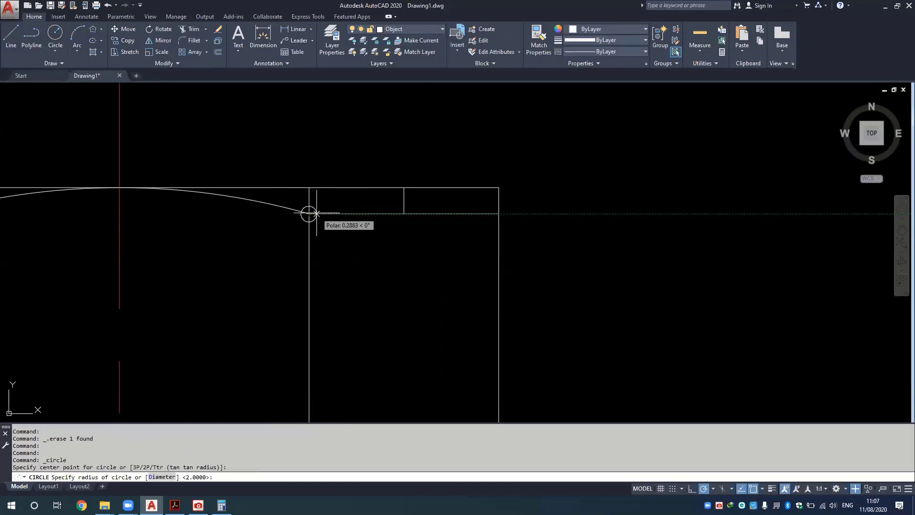
type(".5")
key("Return")
key("Return")
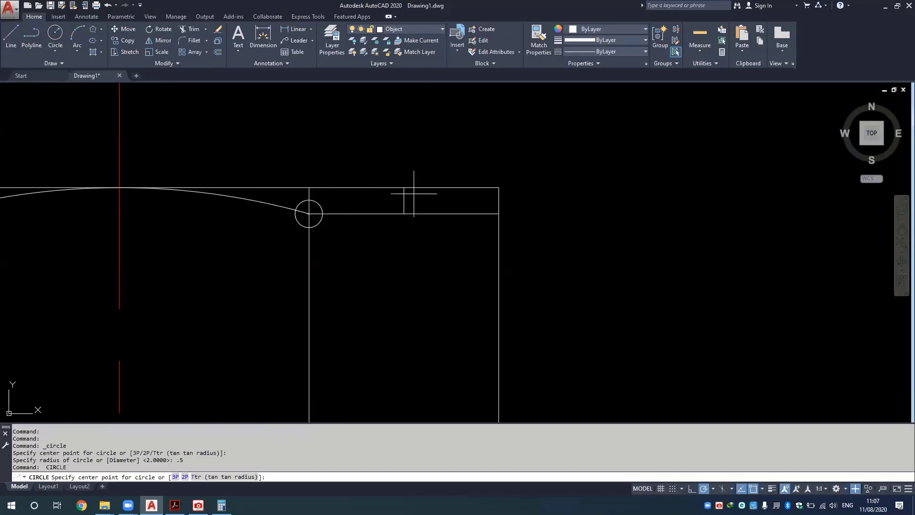
left_click(404, 190)
key("Return")
key("Return")
left_click(499, 213)
key("Return")
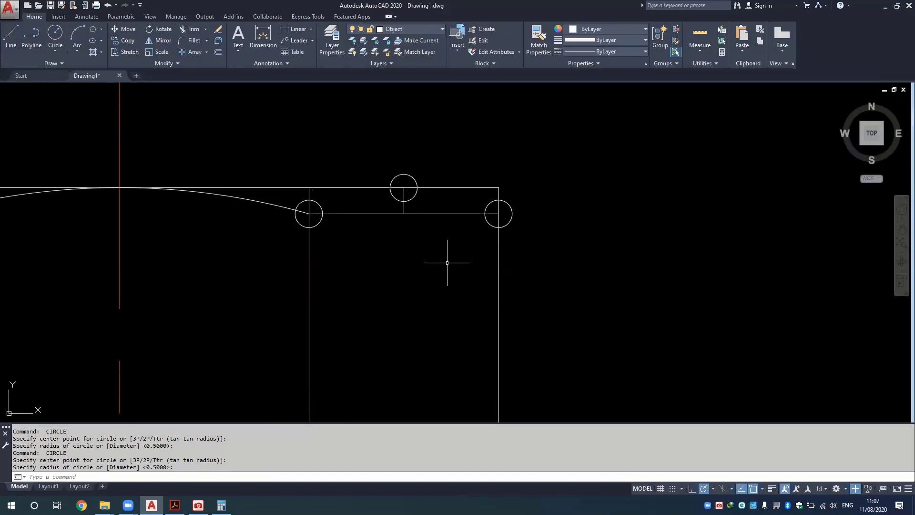
Draw a line across the left bay from its inner corner to the left edge.
middle_click_drag(196, 267, 436, 235)
middle_click_drag(374, 221, 412, 218)
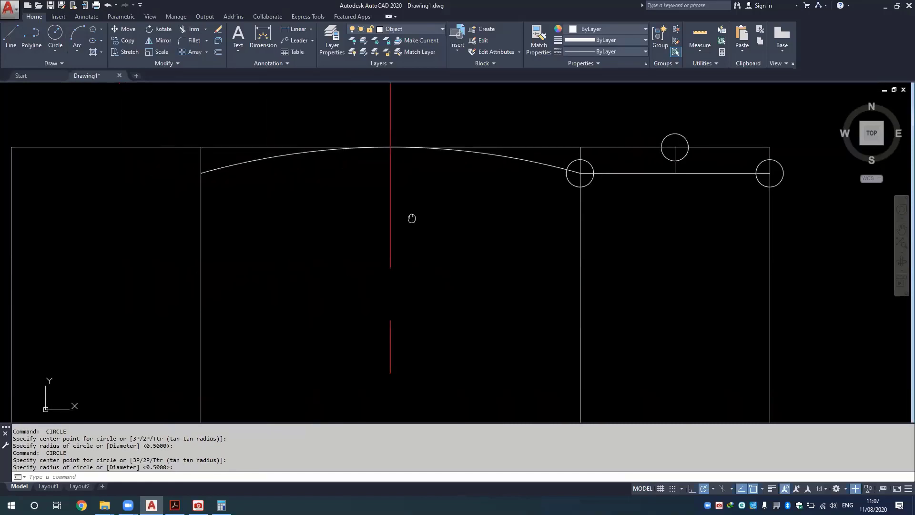
scroll(509, 214, "down", 2)
scroll(415, 218, "up", 2)
scroll(511, 231, "down", 2)
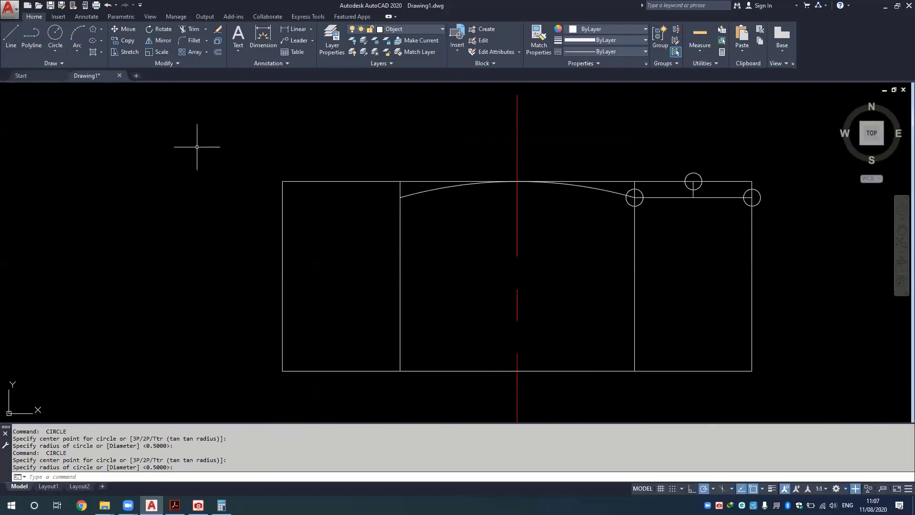
left_click(11, 34)
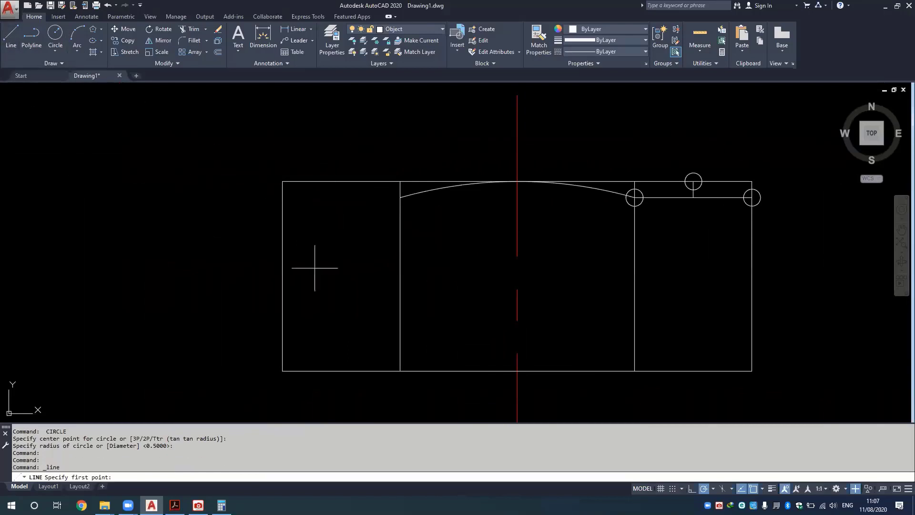
left_click(400, 197)
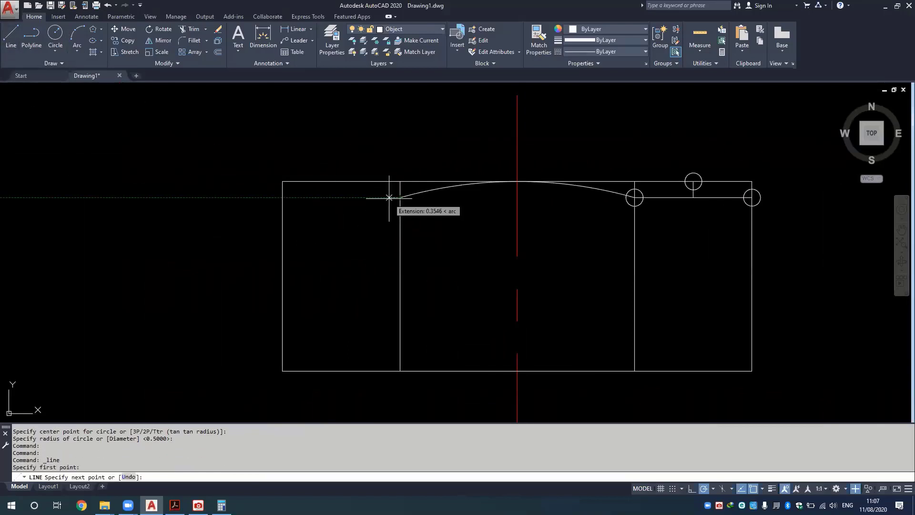
left_click(281, 198)
key("Escape")
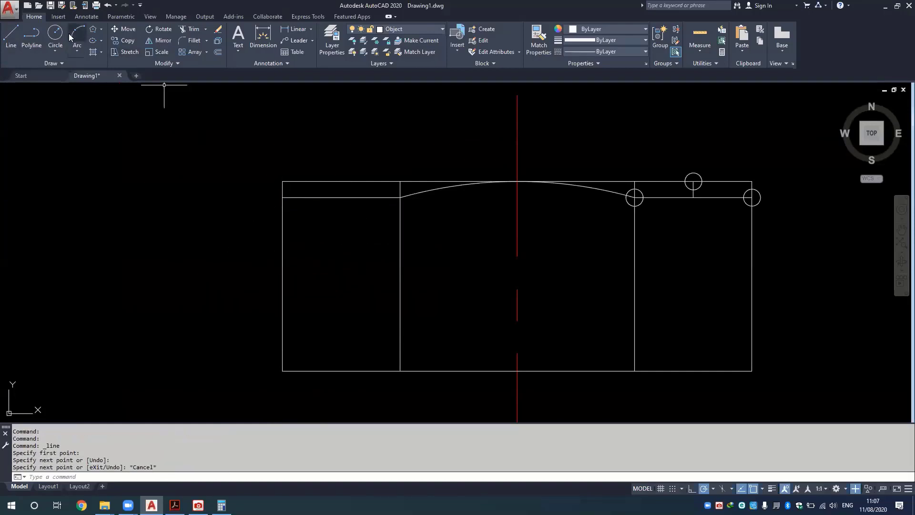
Place radius-0.5 marker circles at both ends of the left bay line.
left_click(55, 35)
left_click(400, 198)
key("Return")
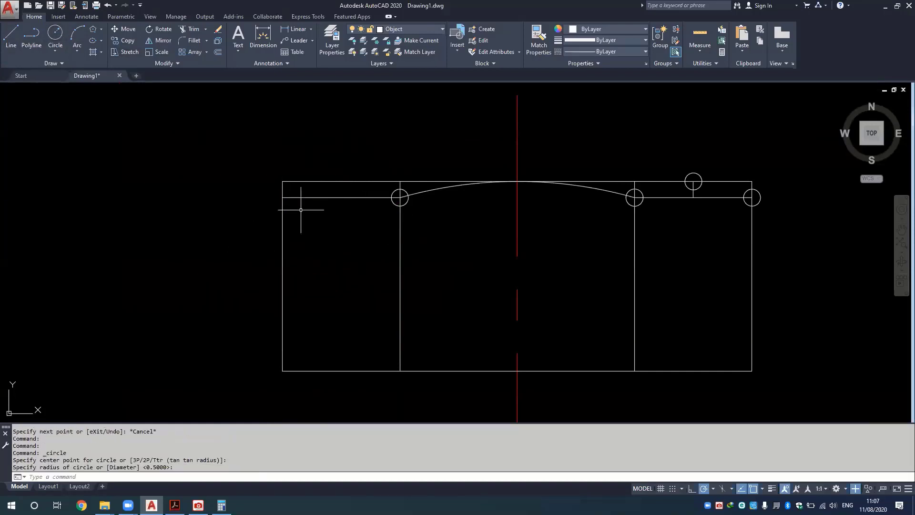
key("Return")
left_click(282, 198)
key("Return")
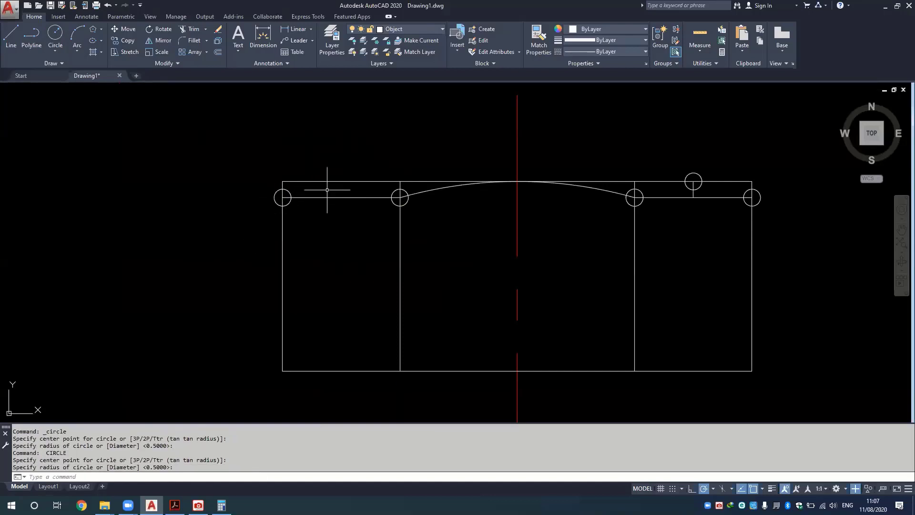
Add a vertical tick from the left bay line's midpoint to the top edge, capped by a 0.5 circle.
left_click(16, 34)
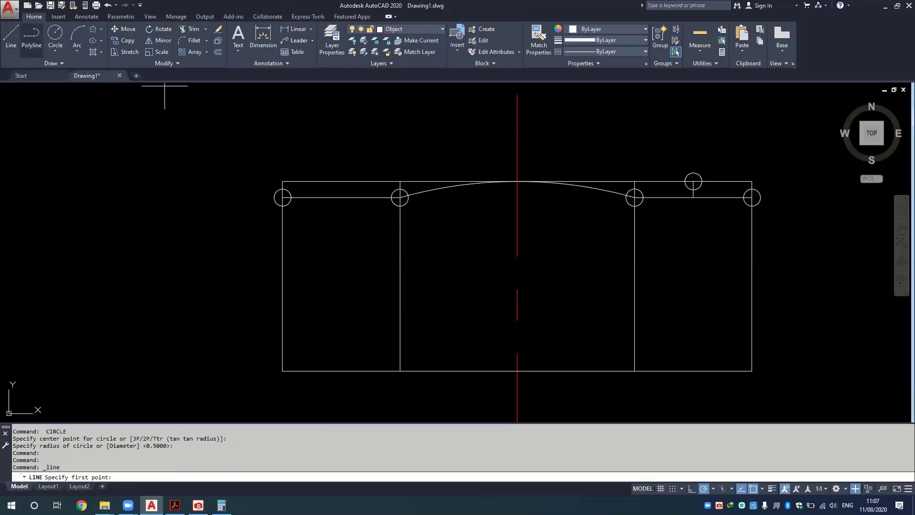
right_click(323, 213, "shift")
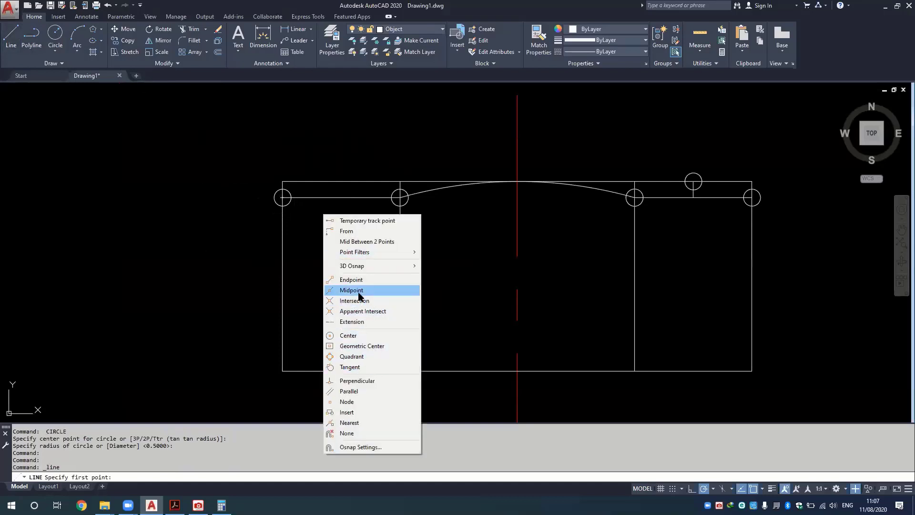
left_click(355, 290)
left_click(340, 197)
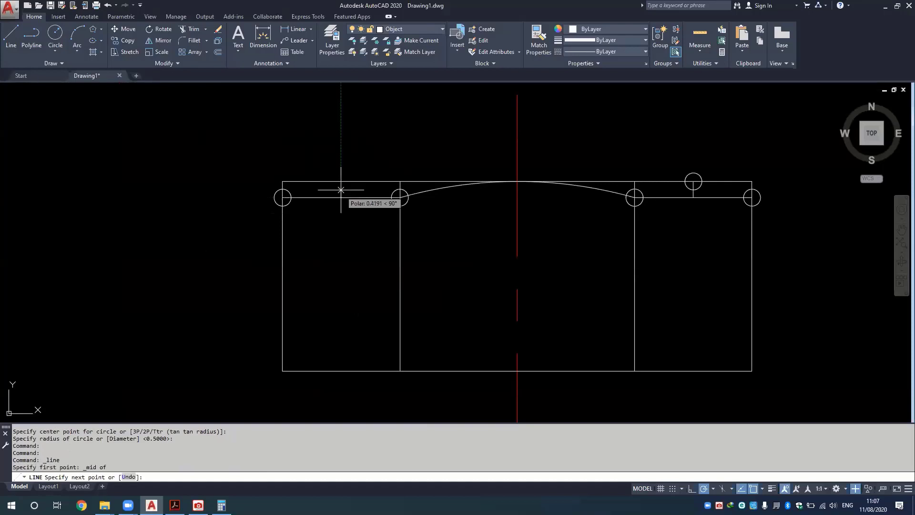
left_click(340, 181)
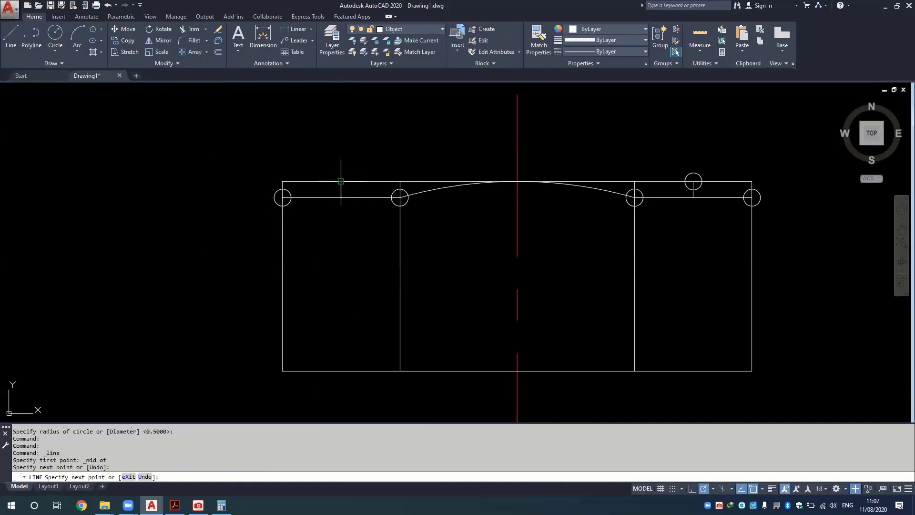
key("Escape")
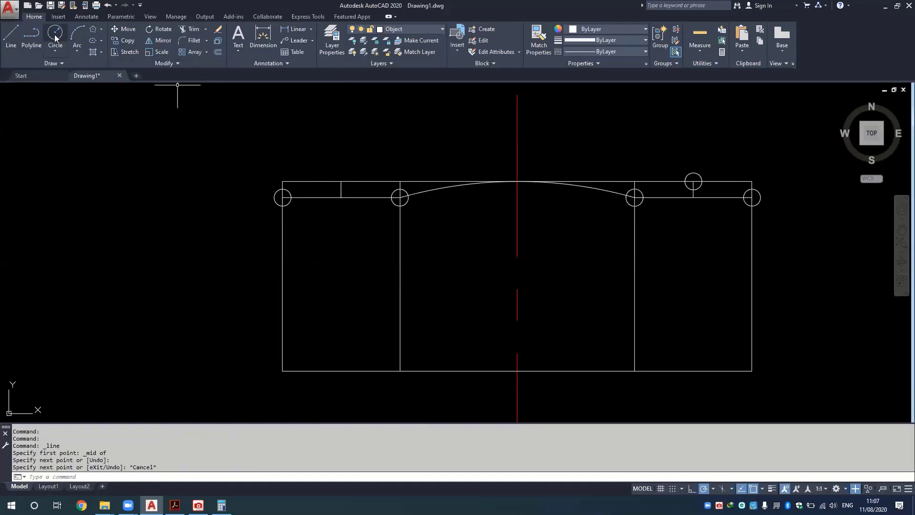
left_click(52, 33)
left_click(341, 181)
key("Return")
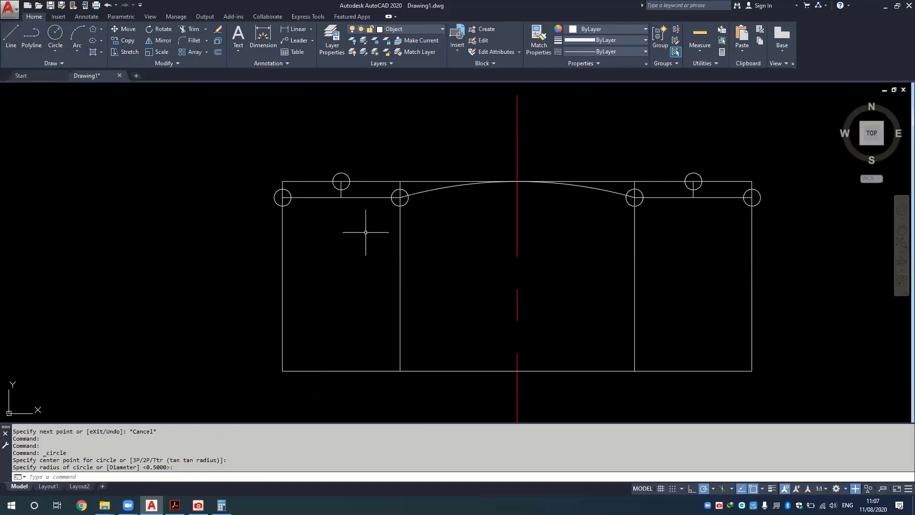
mouse_move(702, 232)
middle_mouse_down()
mouse_move(414, 212)
mouse_move(408, 201)
middle_mouse_up()
scroll(409, 200, "up", 2)
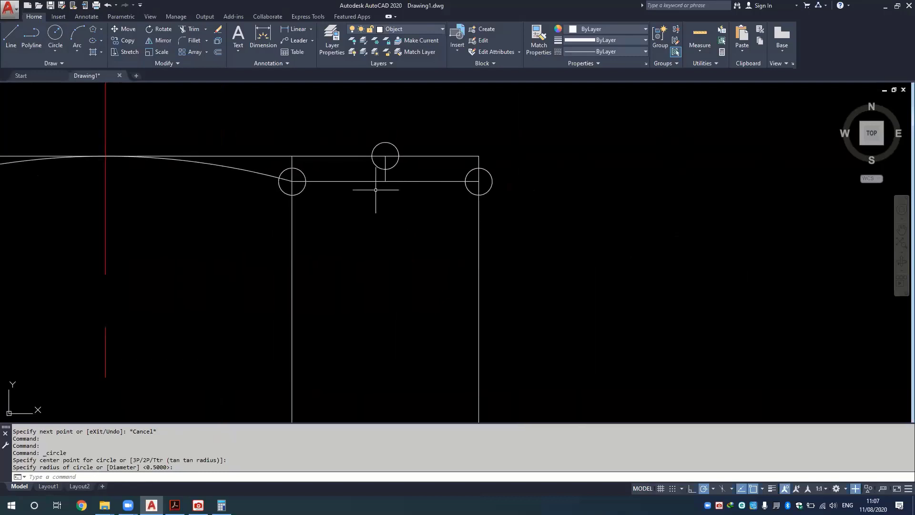
Draw a three-point arc through the right bay's inner corner, top midpoint and outer corner markers.
left_click(80, 47)
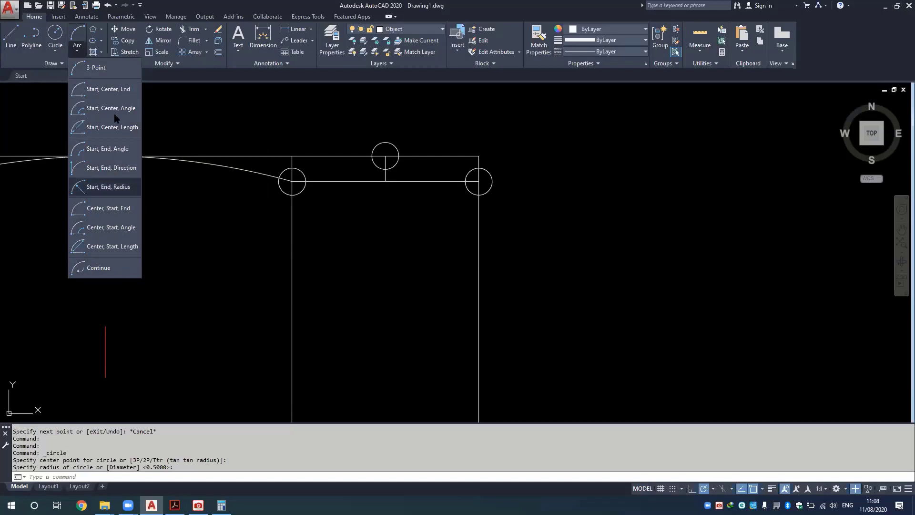
left_click(115, 69)
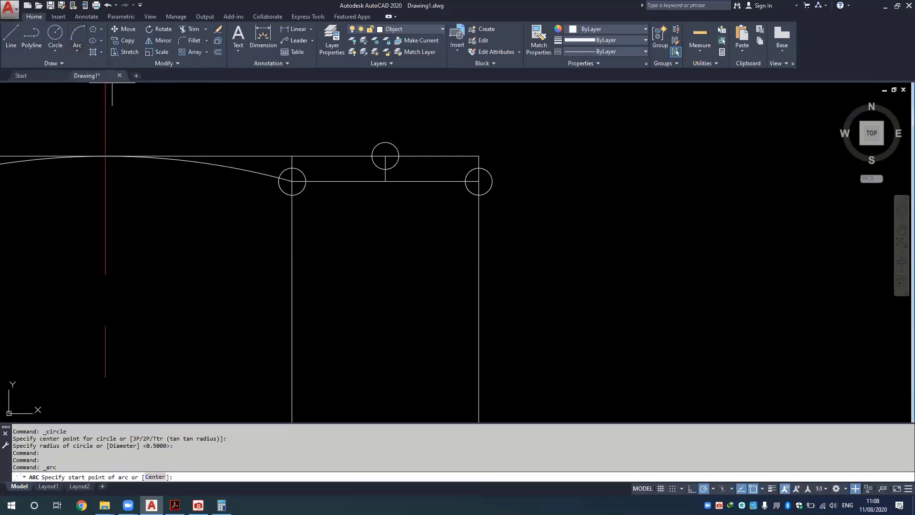
left_click(291, 181)
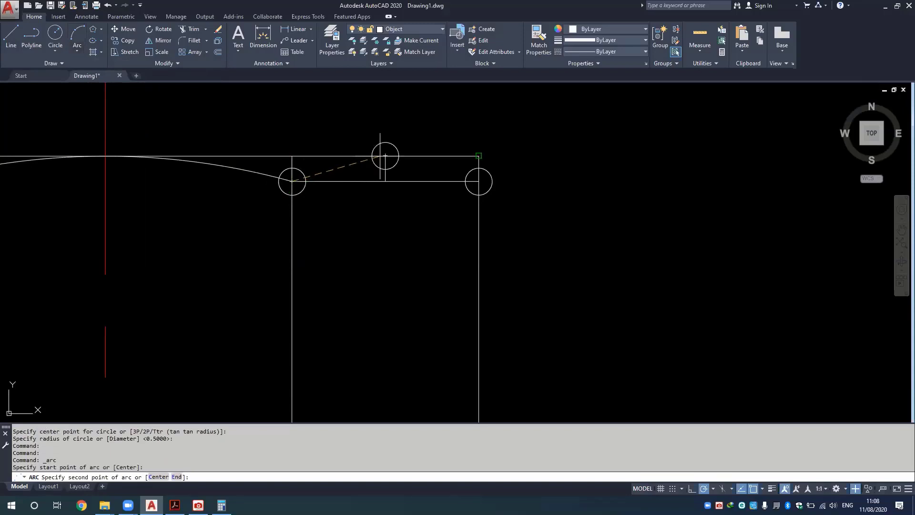
left_click(385, 156)
left_click(479, 181)
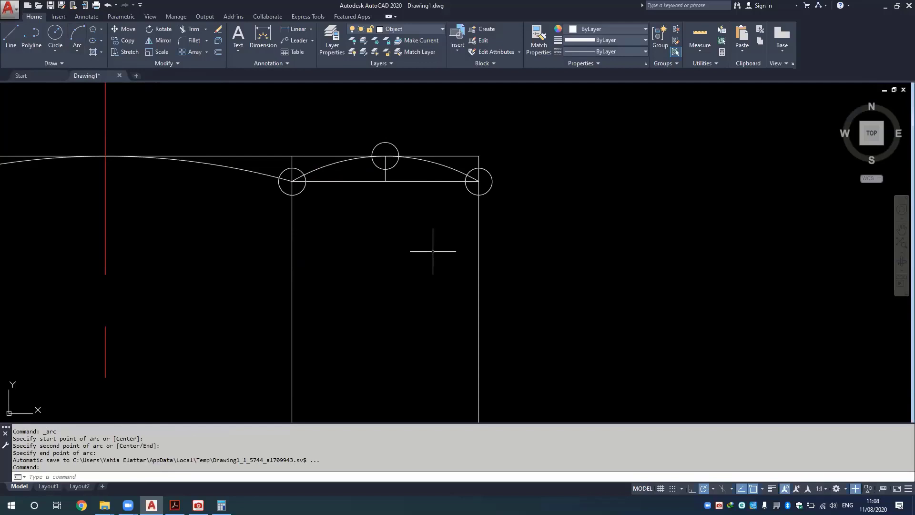
scroll(184, 238, "down", 4)
middle_click_drag(184, 239, 491, 234)
Draw a three-point circle through the left bay's markers and select it with the vertical bay lines.
left_click(55, 49)
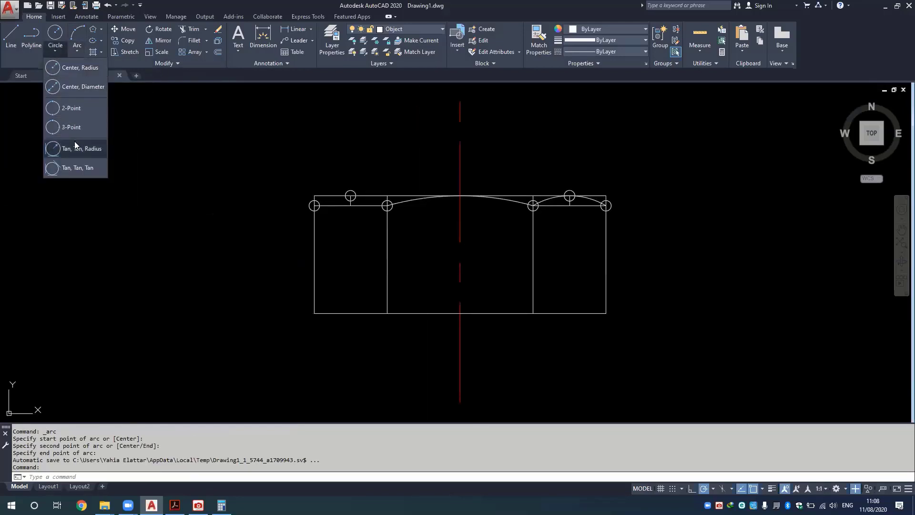
left_click(76, 127)
scroll(337, 226, "up", 5)
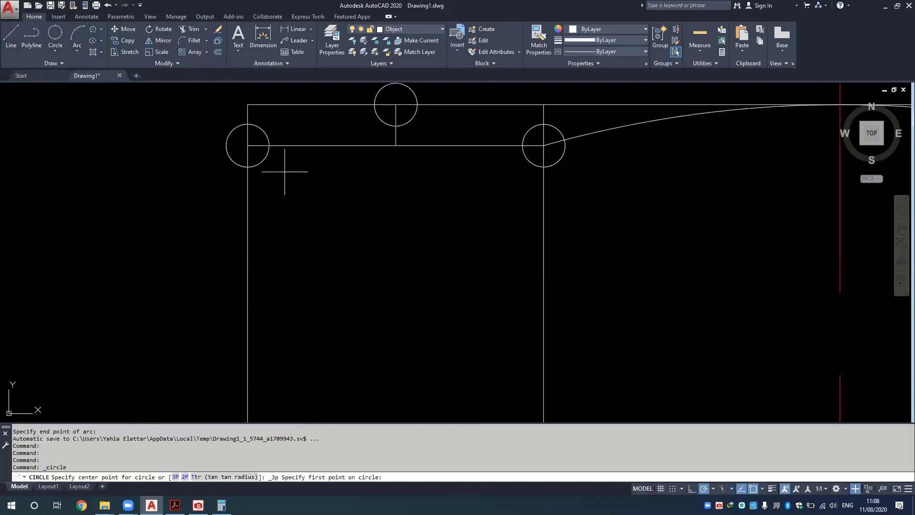
left_click(247, 146)
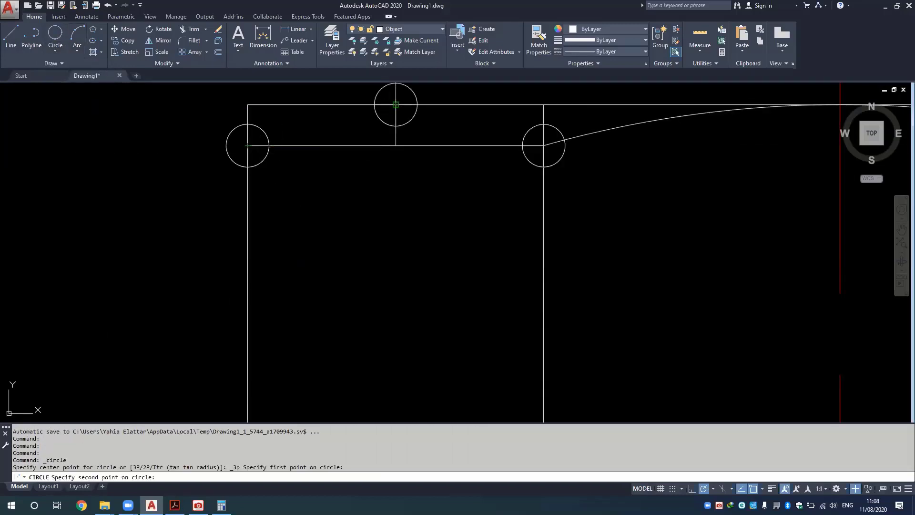
left_click(395, 105)
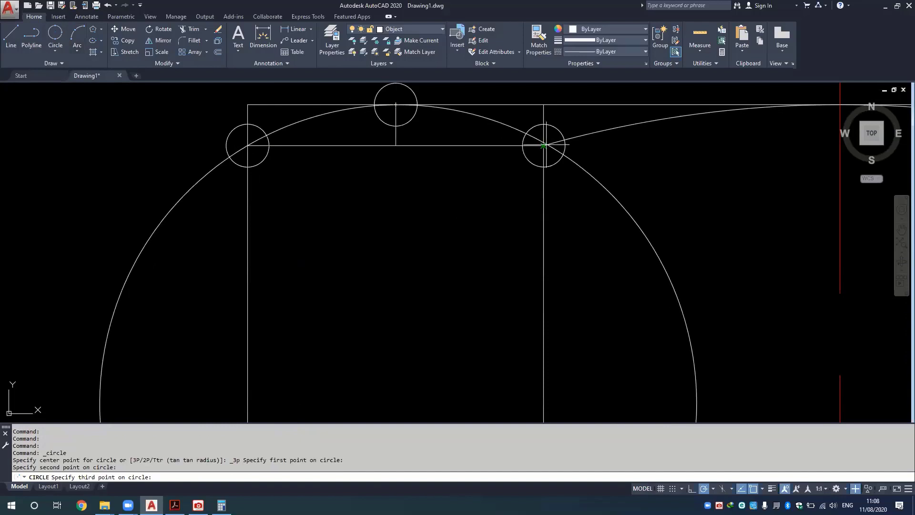
left_click(543, 146)
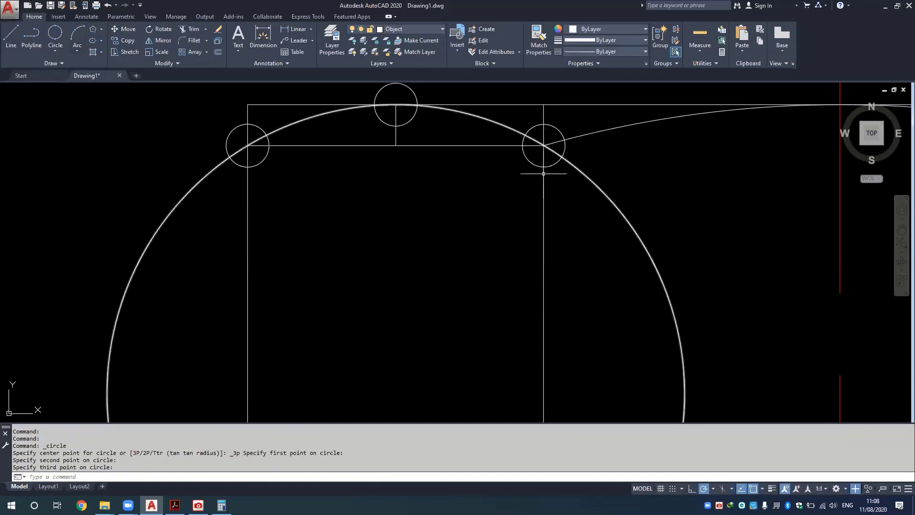
left_click(665, 205)
left_click(613, 235)
left_click(229, 274)
type("t")
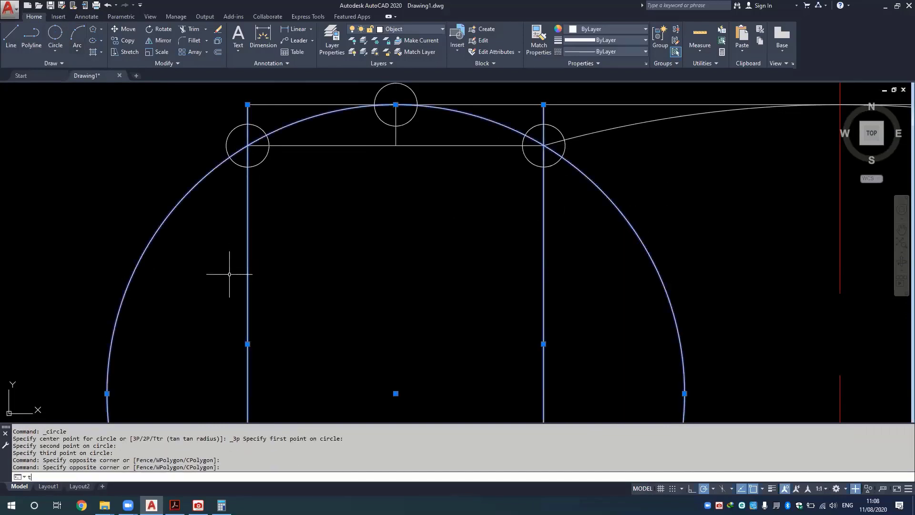
Trim the large circle's lower part away, leaving the left bay's chamfer arc.
type("r")
key("Return")
left_click(191, 192)
key("Escape")
scroll(412, 214, "down", 2)
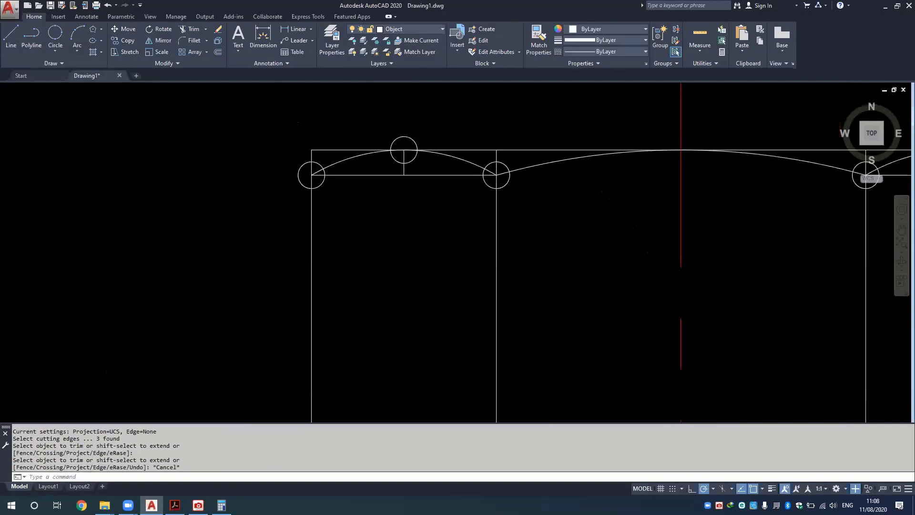
scroll(556, 259, "down", 1)
middle_click_drag(556, 259, 324, 262)
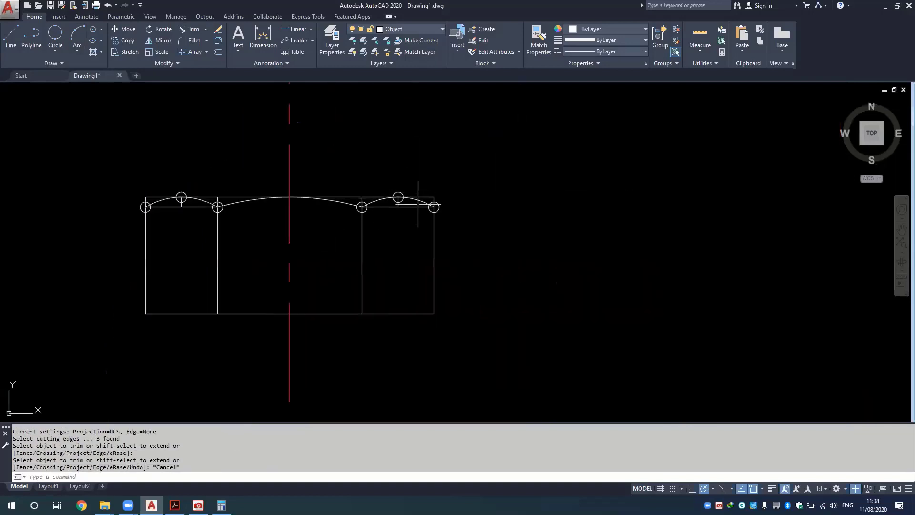
scroll(380, 230, "up", 2)
scroll(365, 187, "up", 4)
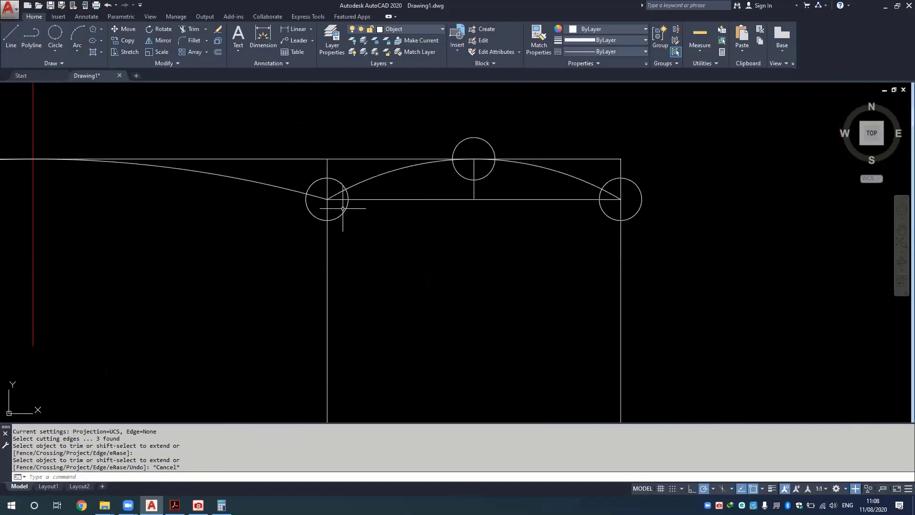
Delete the three construction circles at one arc's left end, apex and right corner.
left_click(345, 210)
key("Delete")
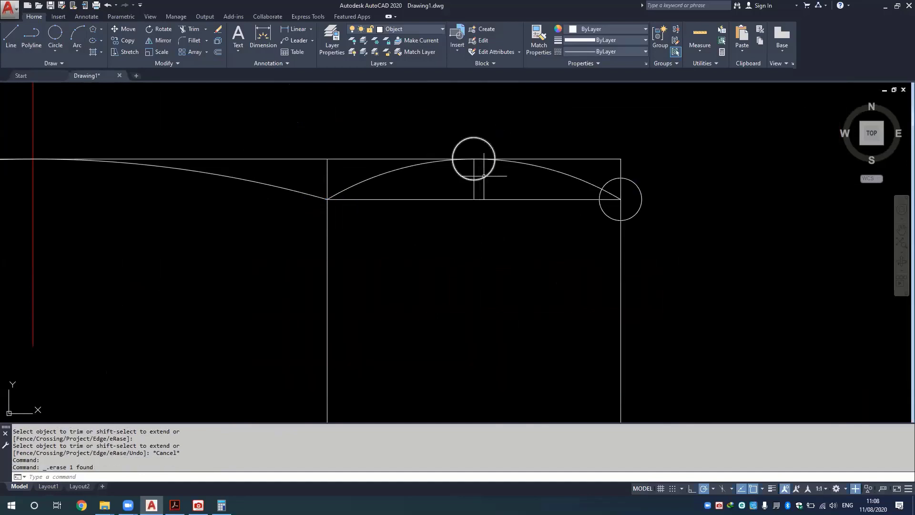
left_click(478, 177)
key("Delete")
left_click(603, 183)
key("Delete")
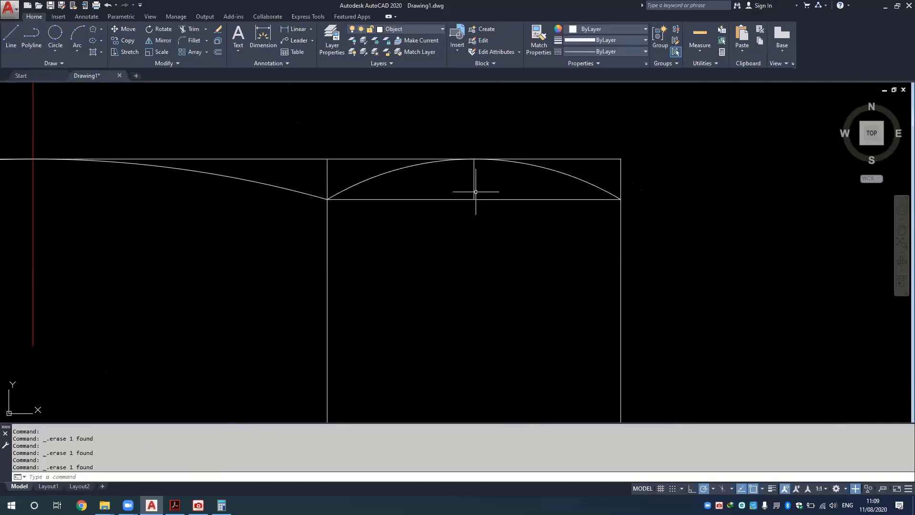
scroll(482, 209, "down", 2)
scroll(447, 223, "down", 5)
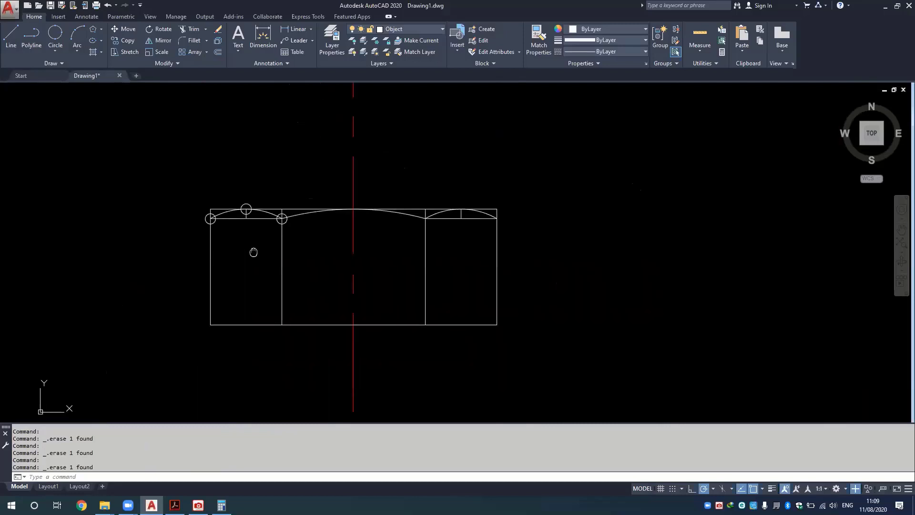
scroll(380, 210, "up", 4)
scroll(388, 143, "up", 2)
Delete the left arc's apex and two end construction circles.
left_click(405, 154)
key("Delete")
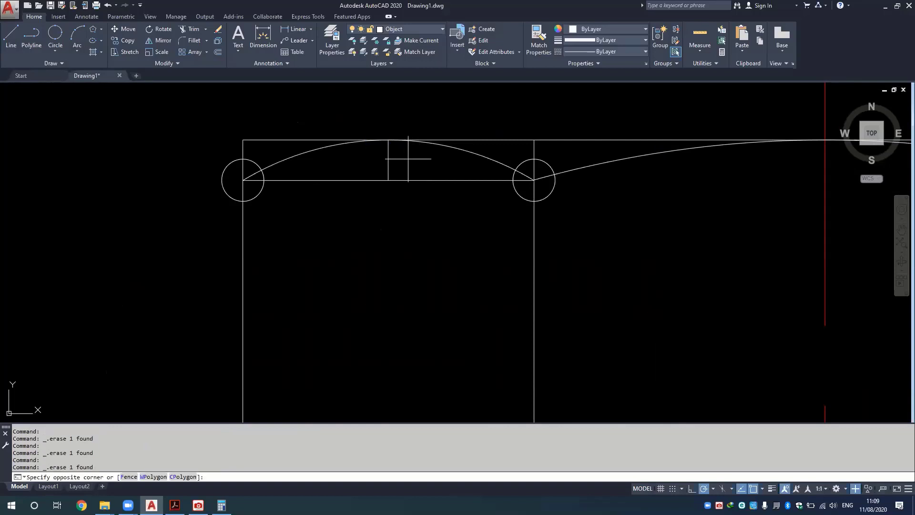
left_click(259, 191)
key("Delete")
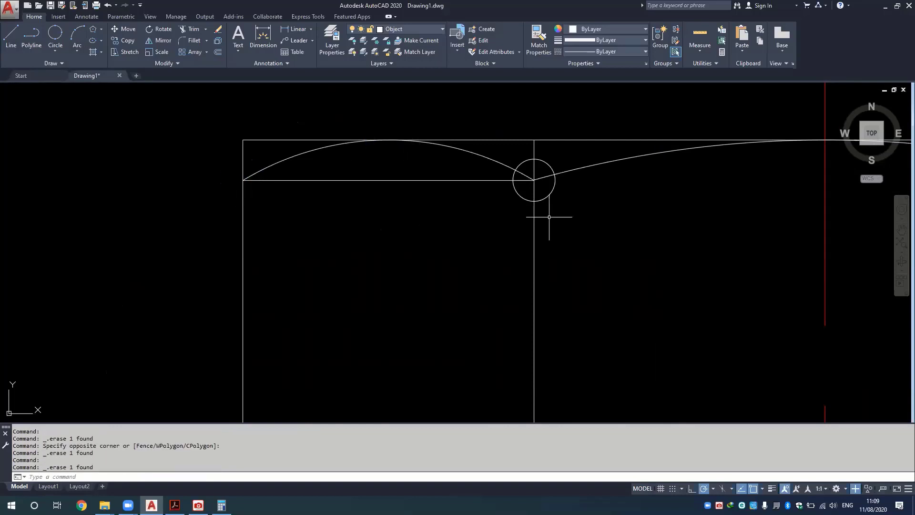
left_click(542, 200)
key("Delete")
Delete the leftover object near the right arc's apex.
scroll(706, 271, "down", 3)
middle_click_drag(706, 271, 482, 272)
scroll(526, 205, "up", 4)
left_click(533, 195)
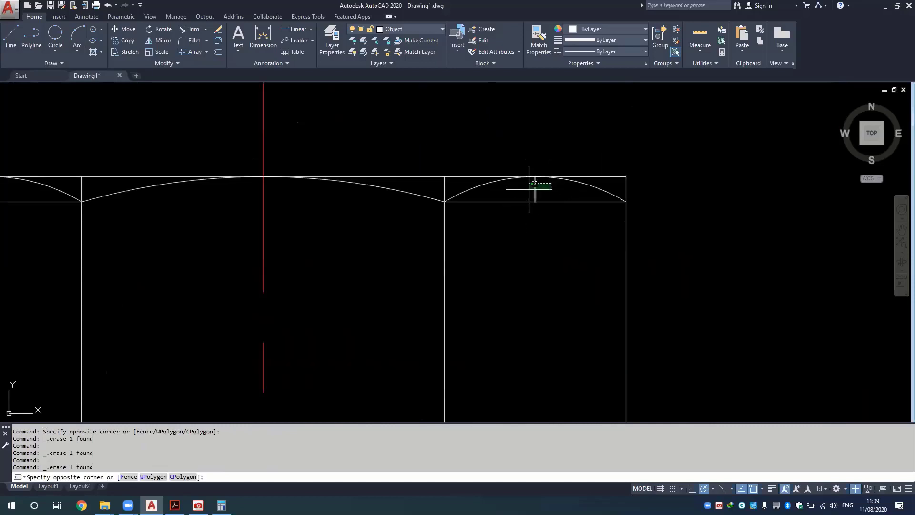
key("Delete")
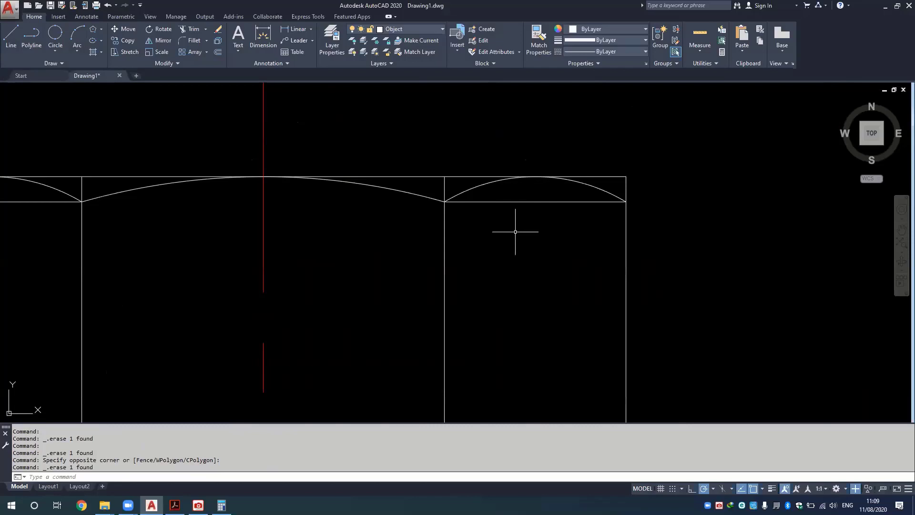
scroll(523, 232, "down", 2)
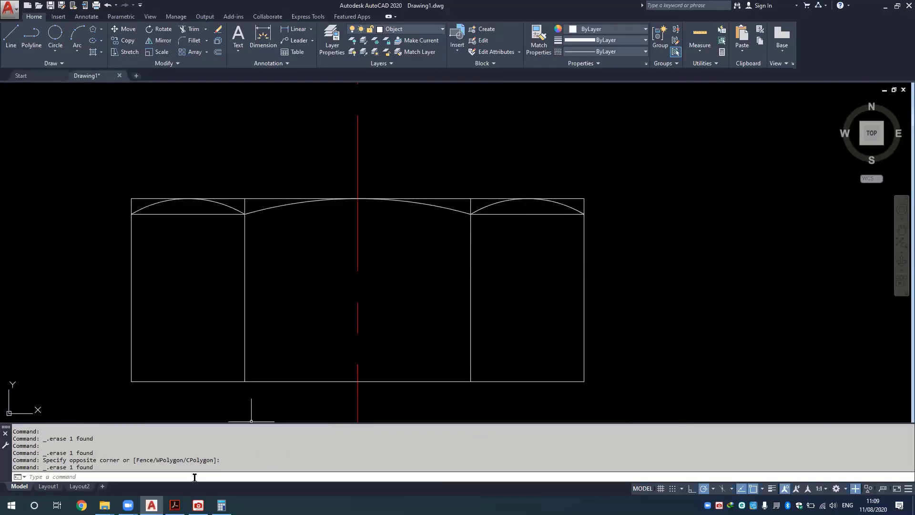
left_click(175, 505)
key("alt+Tab")
left_click(152, 505)
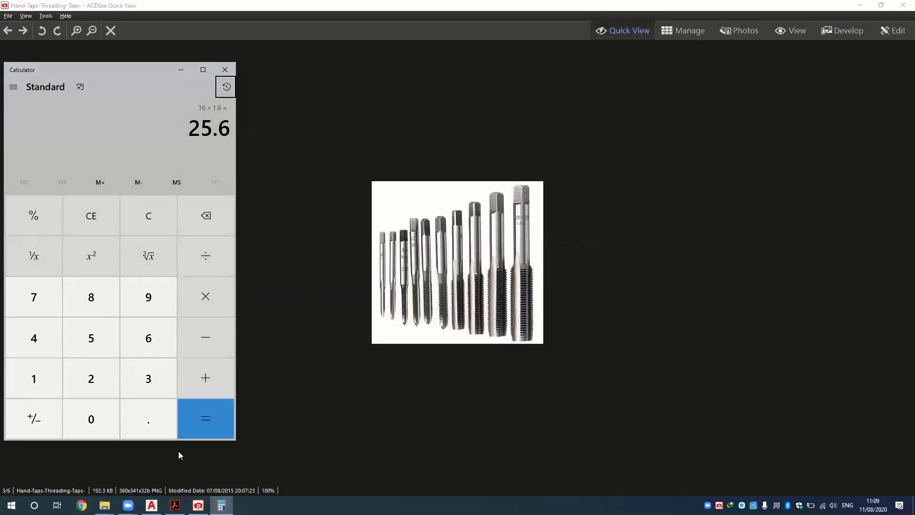
left_click(175, 505)
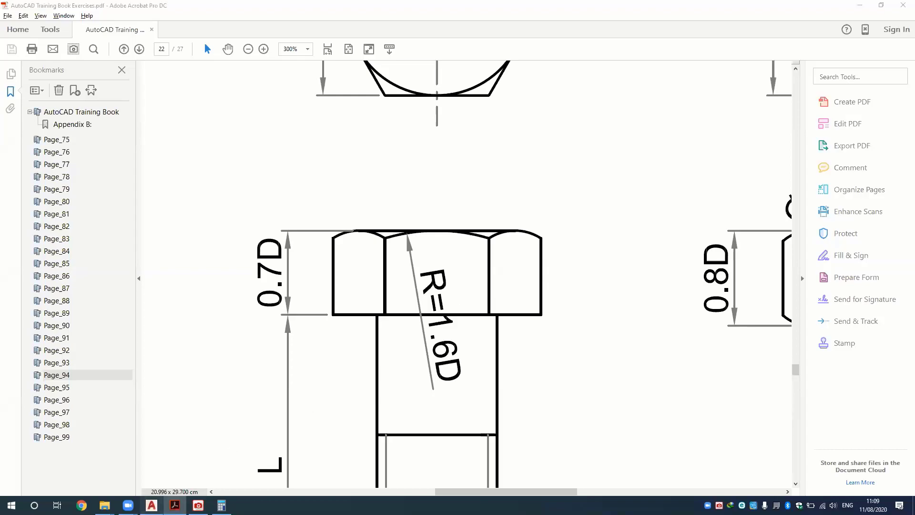
left_click(151, 505)
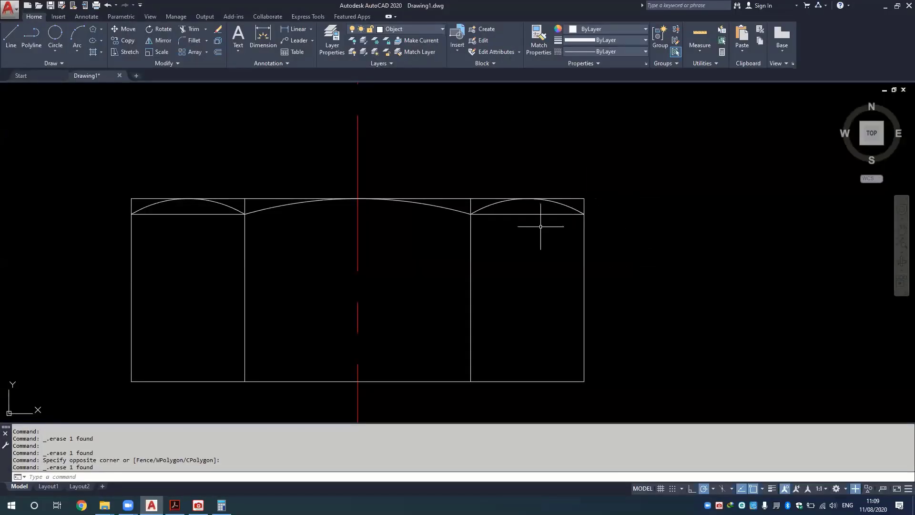
Delete the chord lines in the left and right bays.
left_click(530, 215)
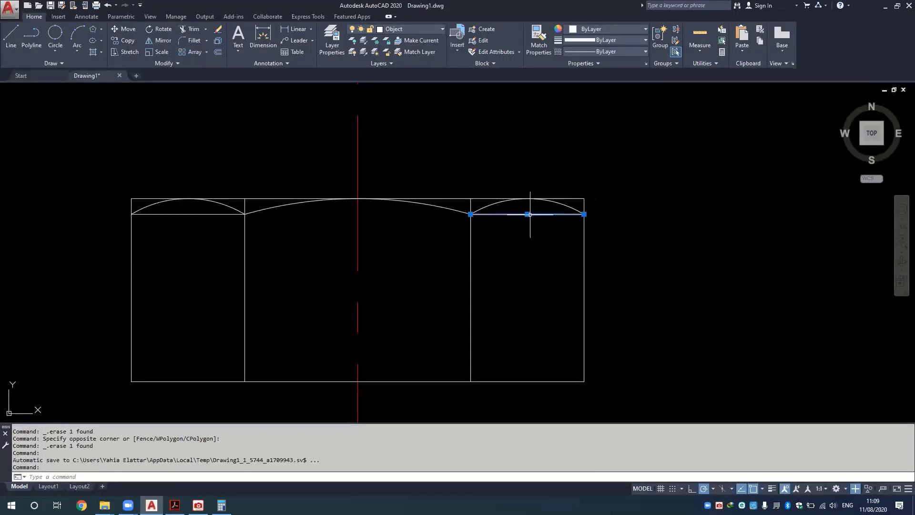
left_click(213, 214)
key("Delete")
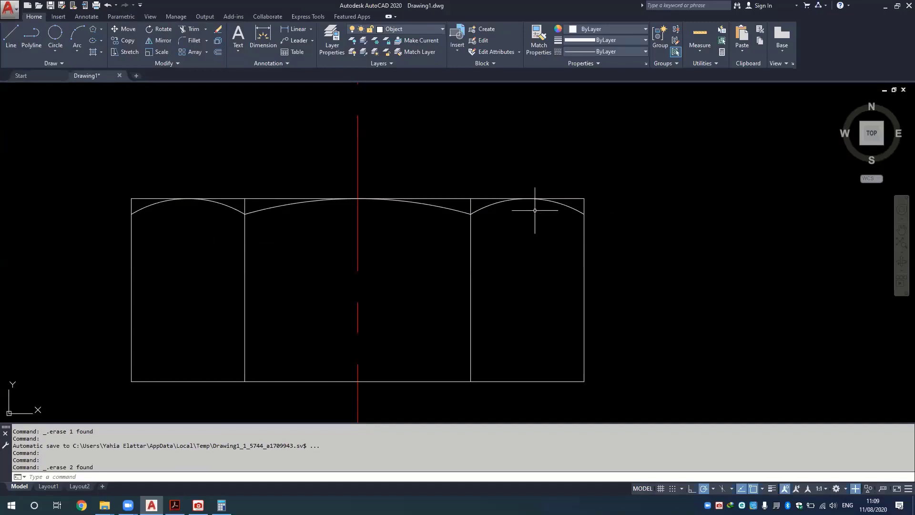
Trim the top-right corner overhang and the short top-line pieces above the left arc.
type("tr")
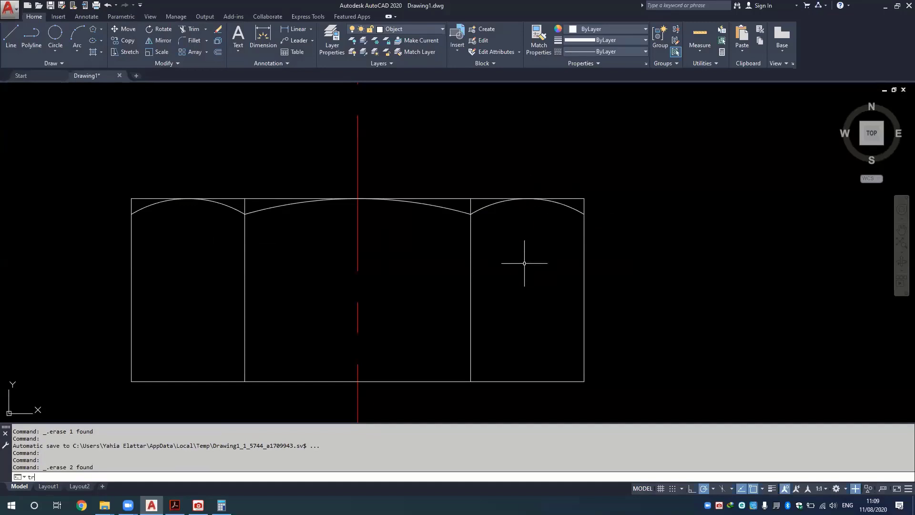
key("Return")
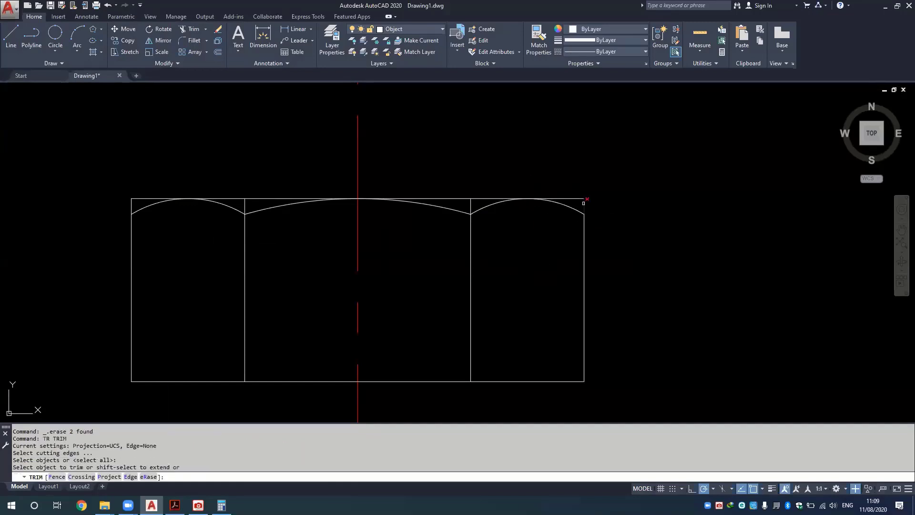
left_click(584, 203)
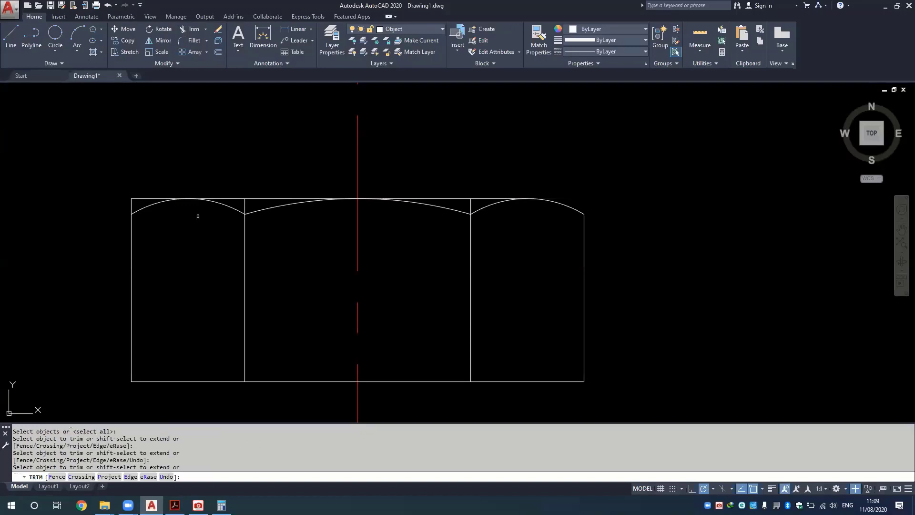
left_click(131, 206)
left_click(135, 198)
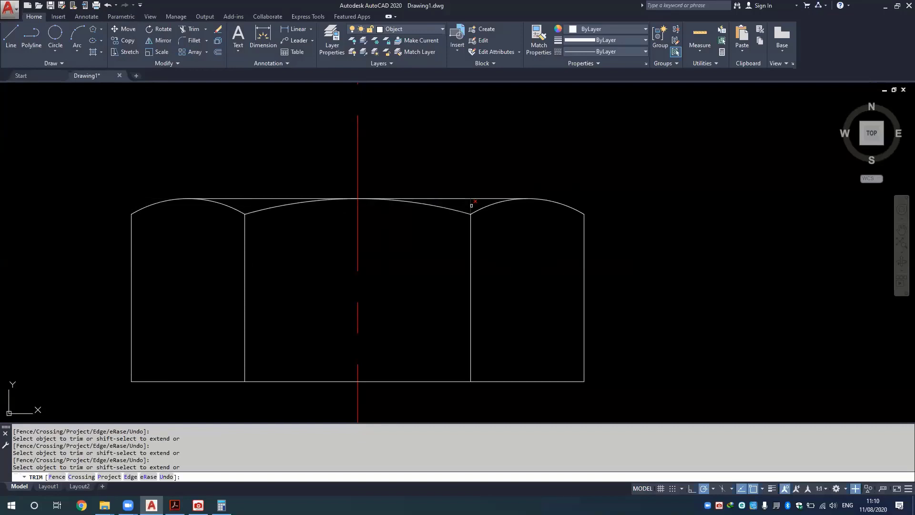
key("Escape")
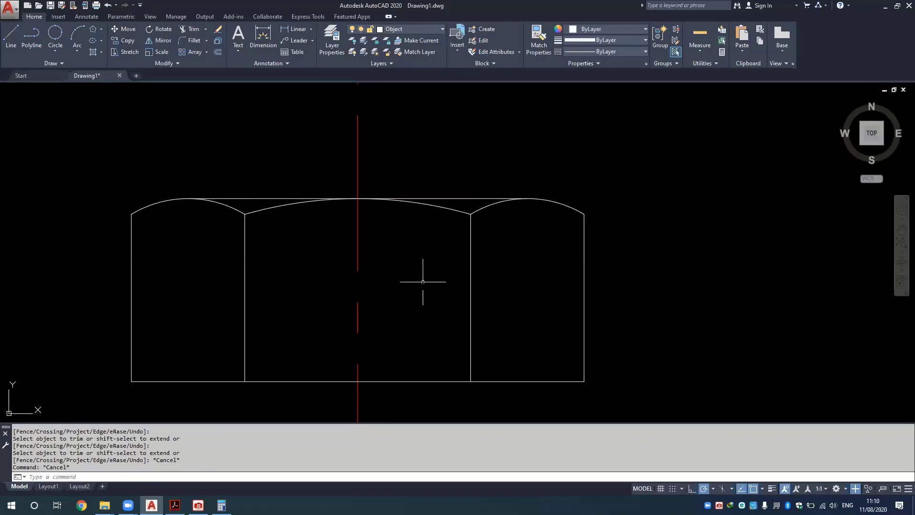
key("alt+Tab")
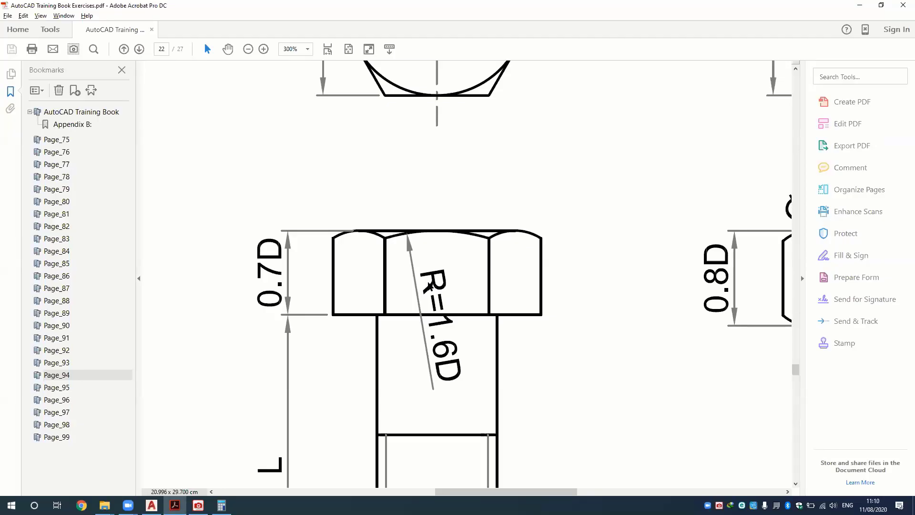
Check the BOLT M16 × 50 length in the reference PDF.
key("alt+Tab")
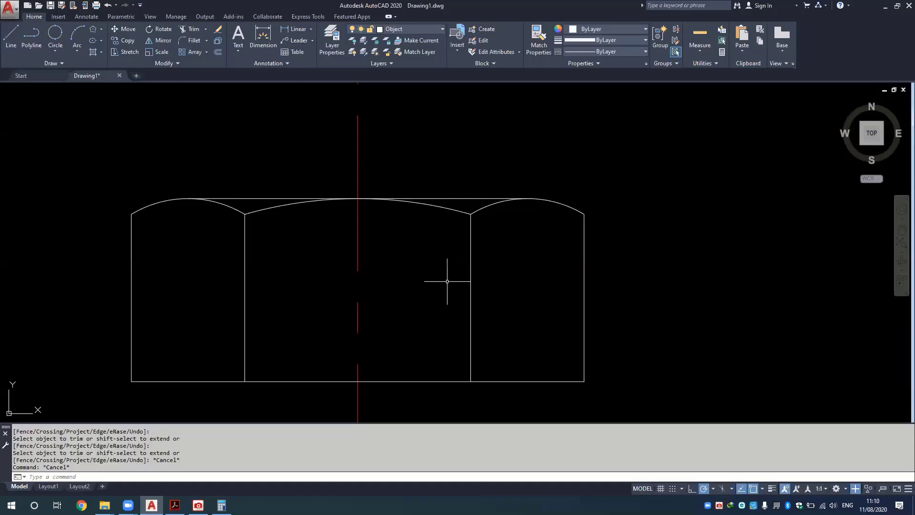
scroll(447, 281, "down", 2)
scroll(447, 281, "down", 4)
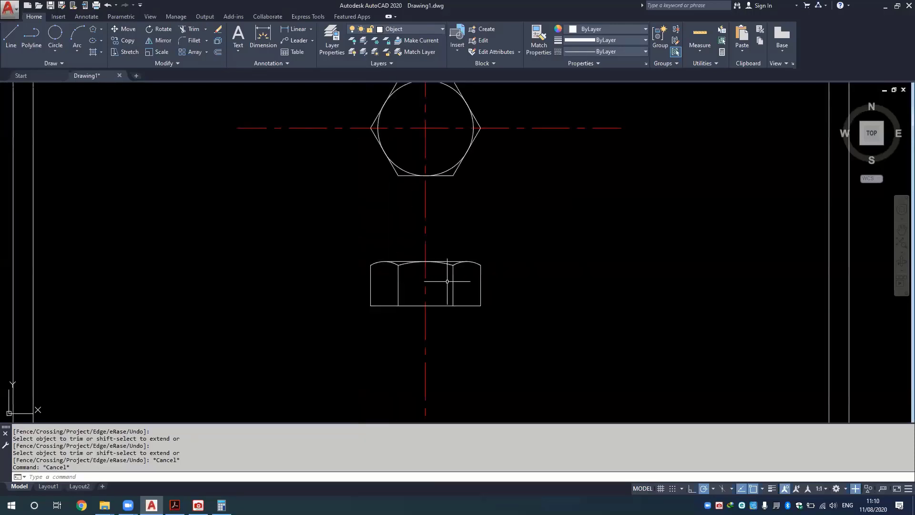
scroll(447, 281, "down", 2)
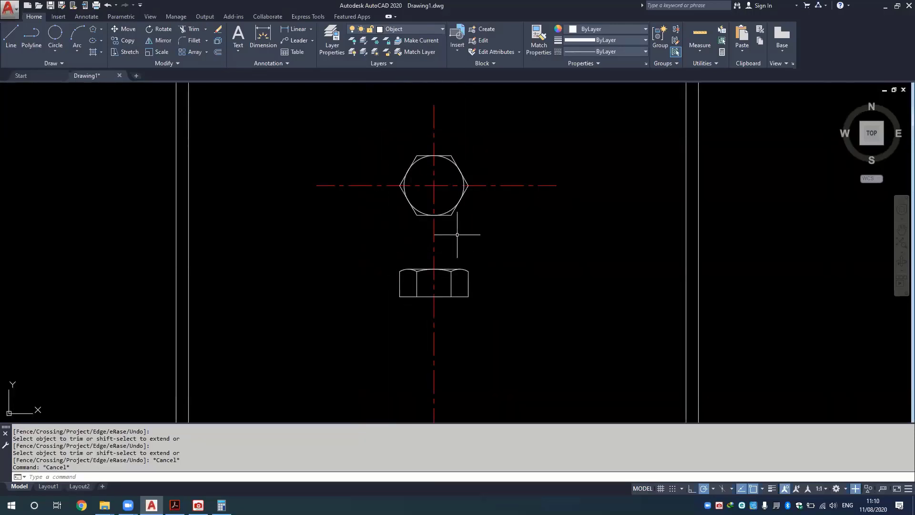
key("alt+Tab")
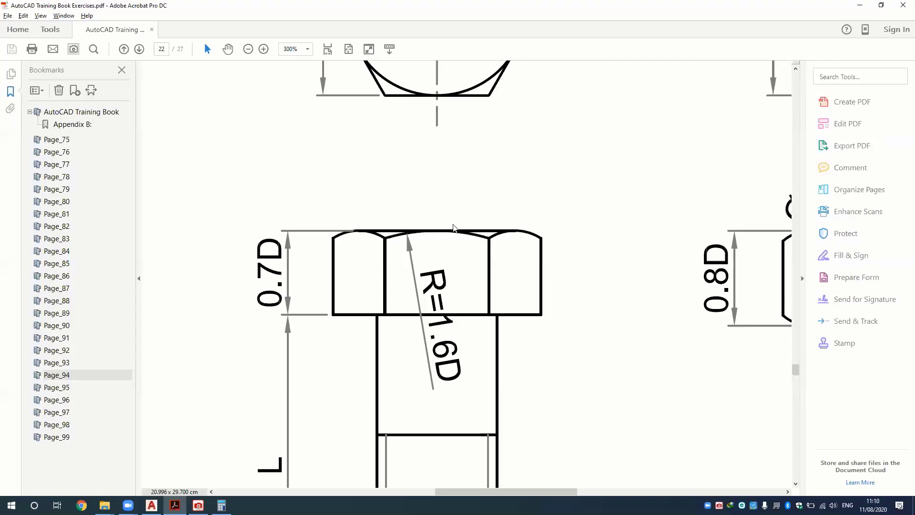
scroll(453, 227, "down", 3)
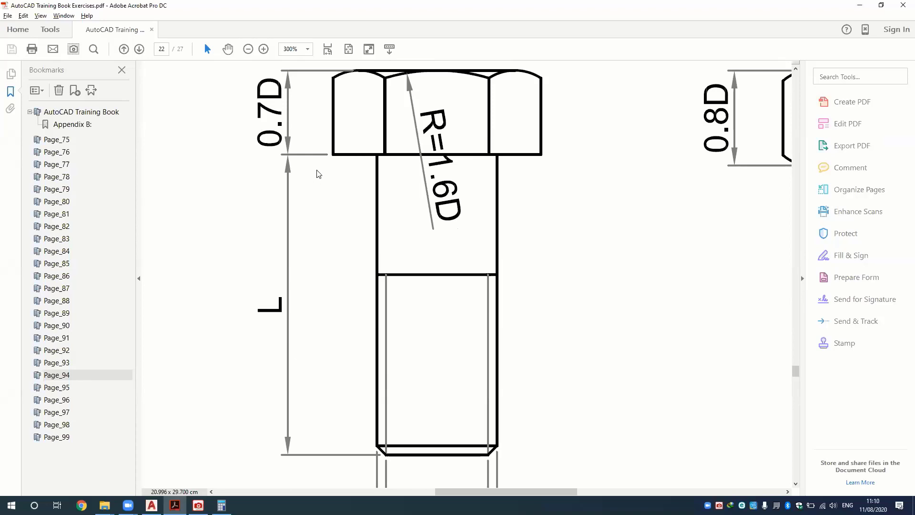
scroll(394, 247, "up", 5)
scroll(394, 247, "up", 3)
scroll(476, 252, "up", 2)
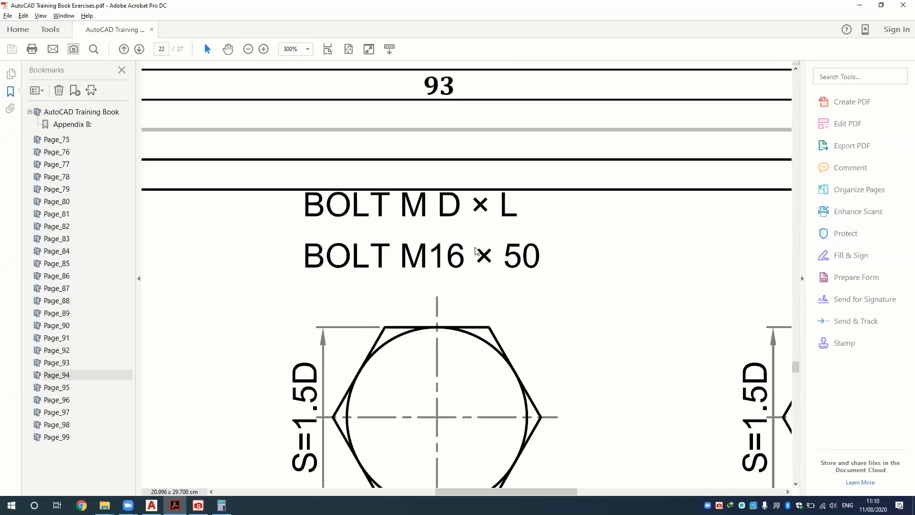
key("alt+Tab")
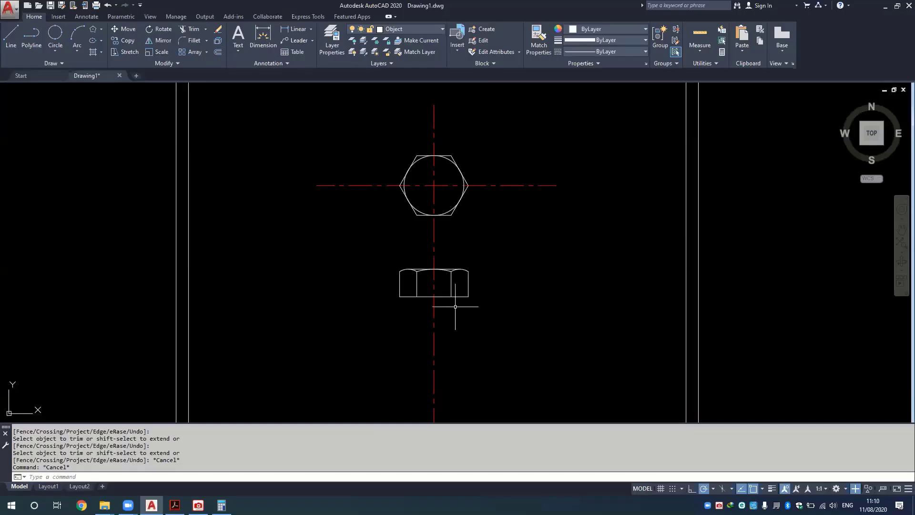
scroll(455, 306, "up", 4)
Offset the nut's bottom edge 50 units downward to mark the shank length.
type("o")
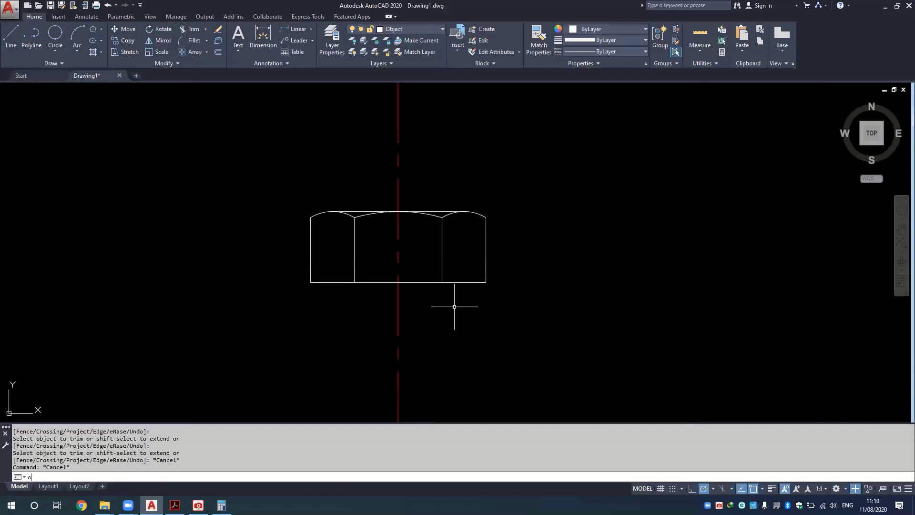
key("Return")
type("50")
key("Return")
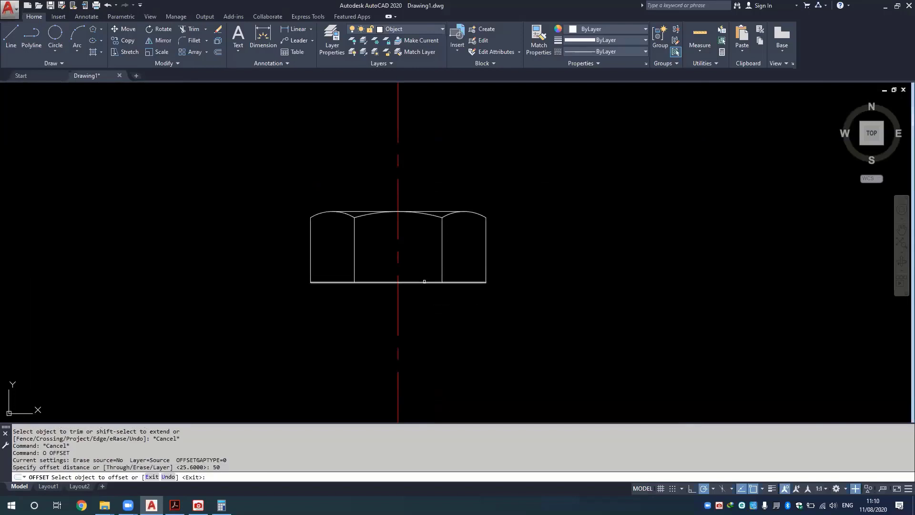
left_click(422, 282)
scroll(428, 307, "down", 4)
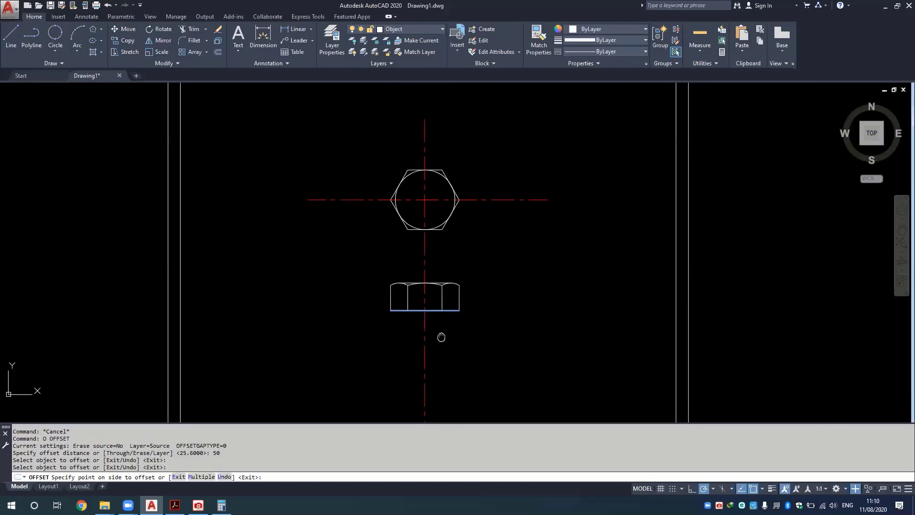
middle_click_drag(439, 336, 426, 213)
left_click(437, 333)
Scroll the reference PDF to the shank's 0.85D and D dimensions, then return to AutoCAD.
key("Escape")
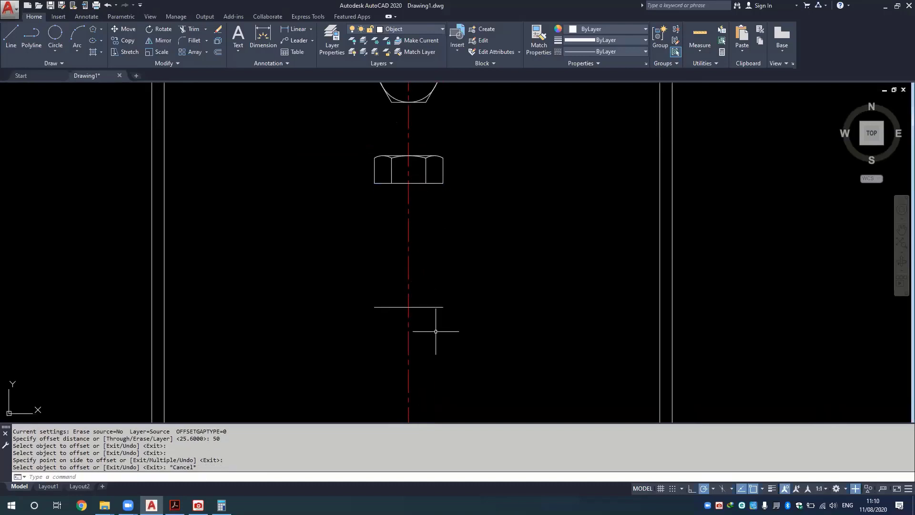
key("alt+Tab")
scroll(388, 355, "down", 3)
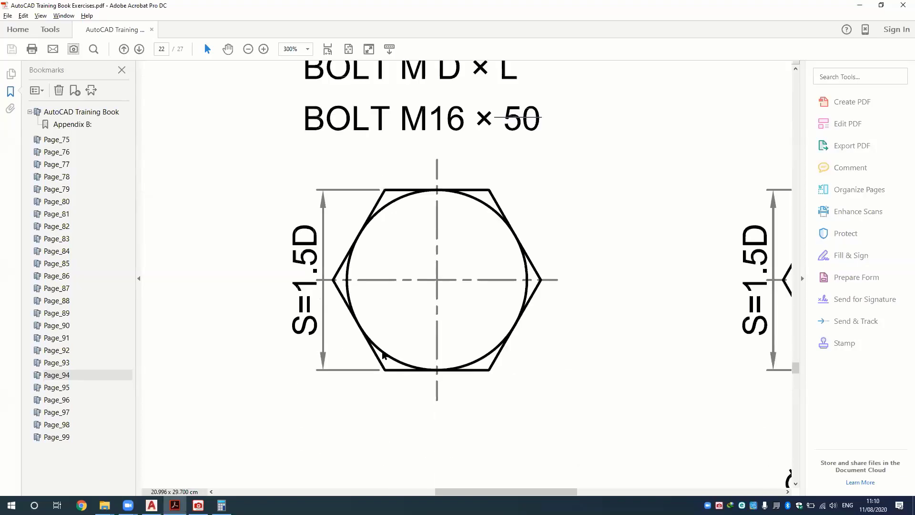
scroll(388, 355, "down", 3)
scroll(388, 356, "down", 6)
scroll(388, 356, "down", 3)
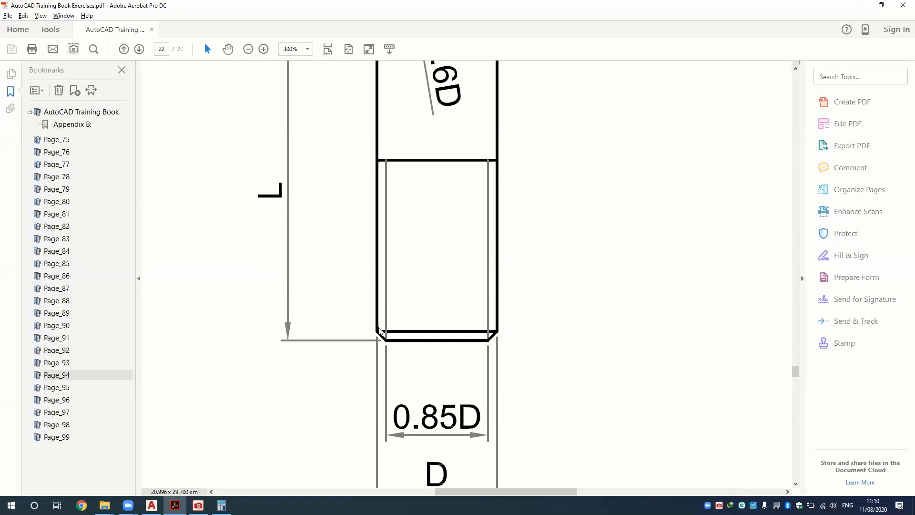
scroll(420, 391, "down", 1)
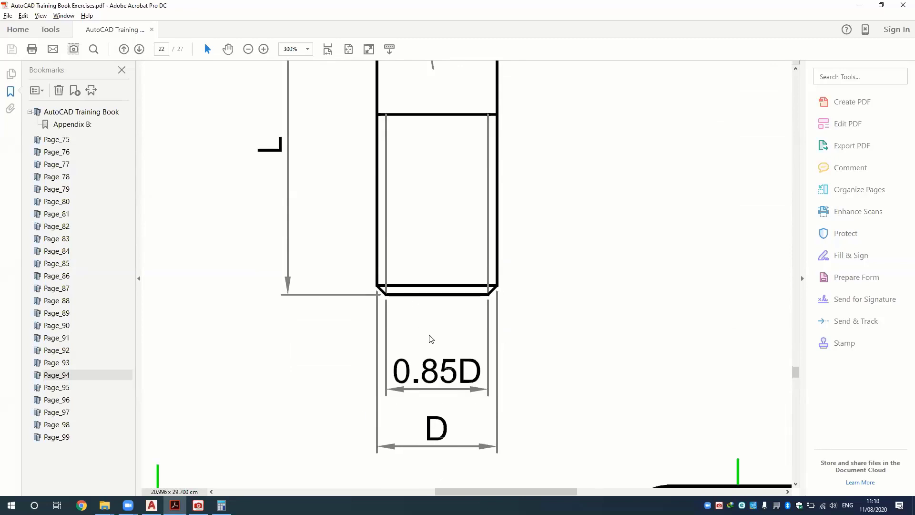
key("alt+Tab")
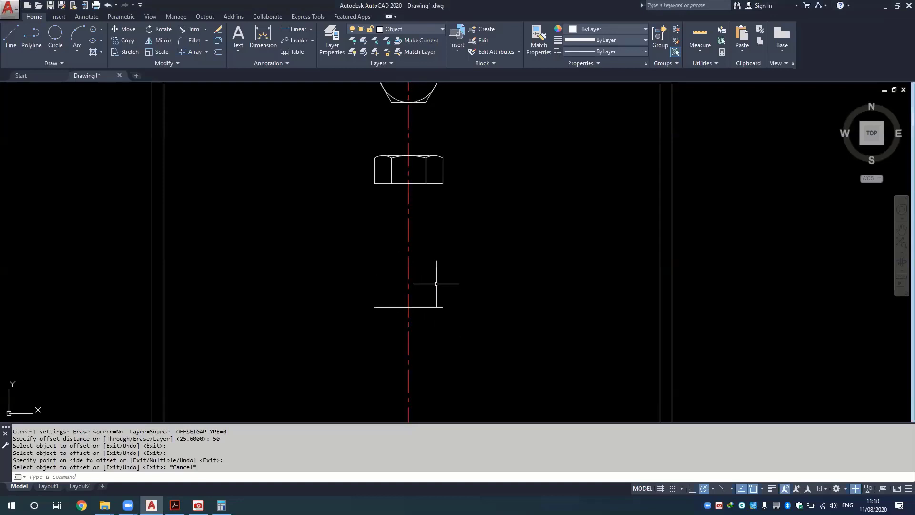
Offset the centre line 8 units to both sides and put both copies on the Object layer.
type("o")
key("Return")
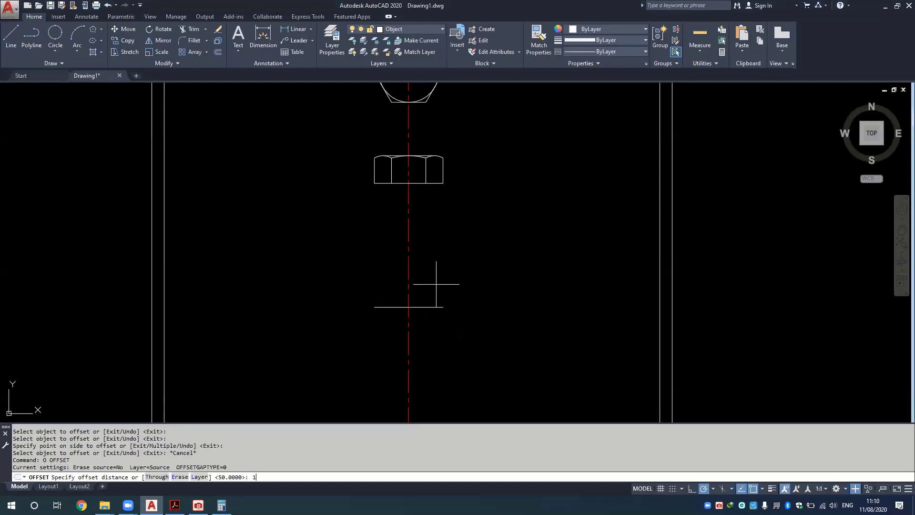
key("Return")
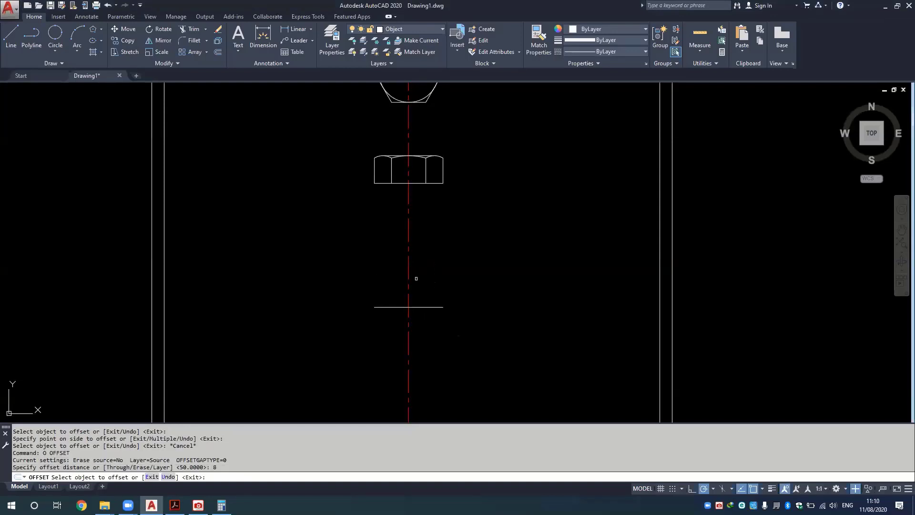
left_click(408, 271)
left_click(419, 266)
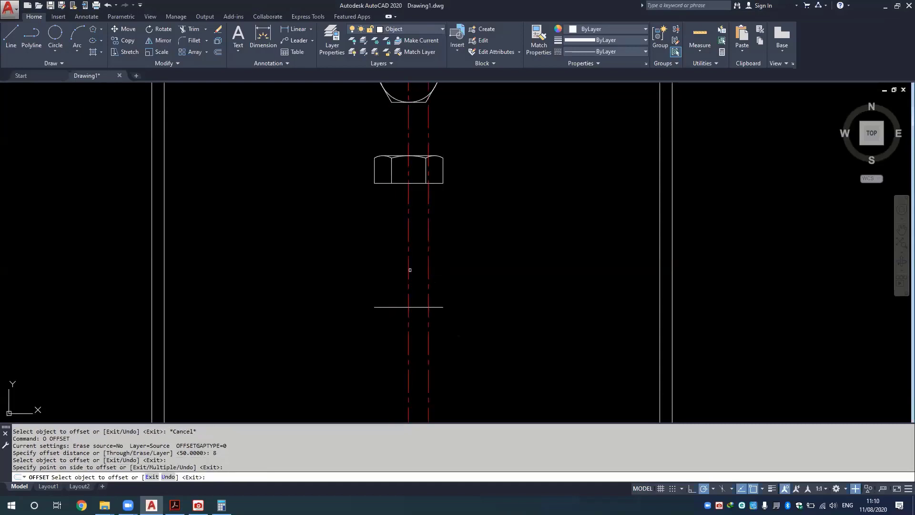
left_click(401, 268)
key("Escape")
left_click(429, 251)
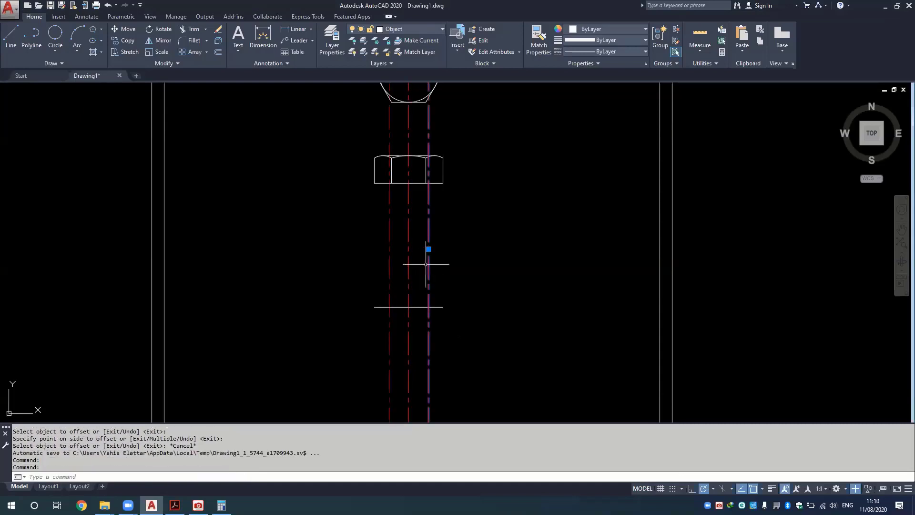
left_click(388, 259)
left_click(404, 29)
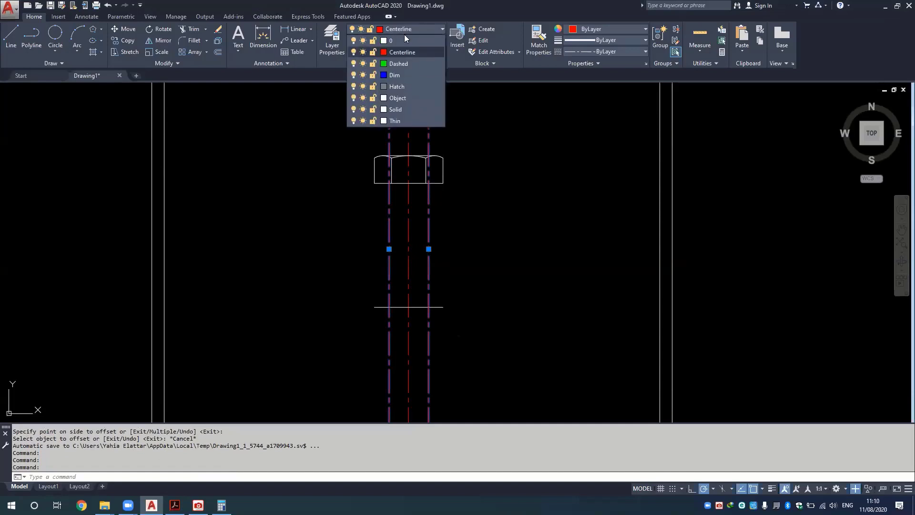
left_click(410, 100)
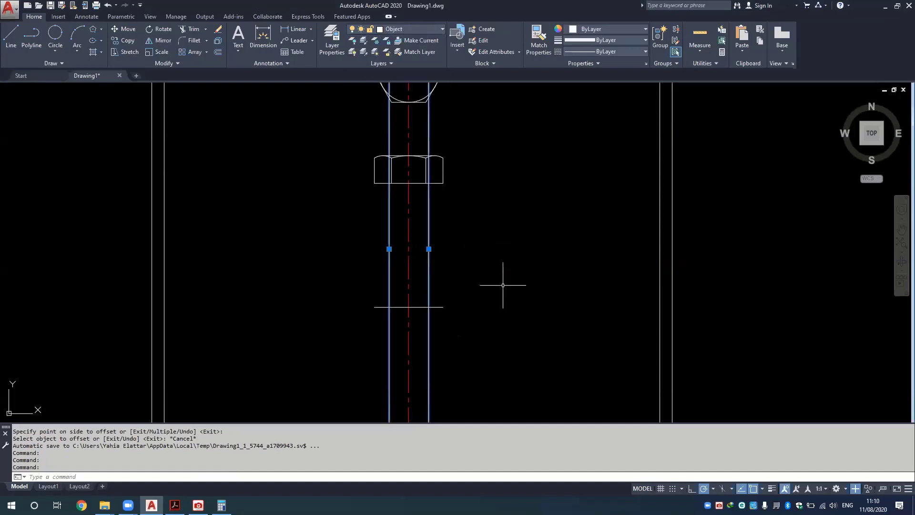
Trim the shank side lines between the hex head's bottom edge and the shank end line.
left_click(424, 307)
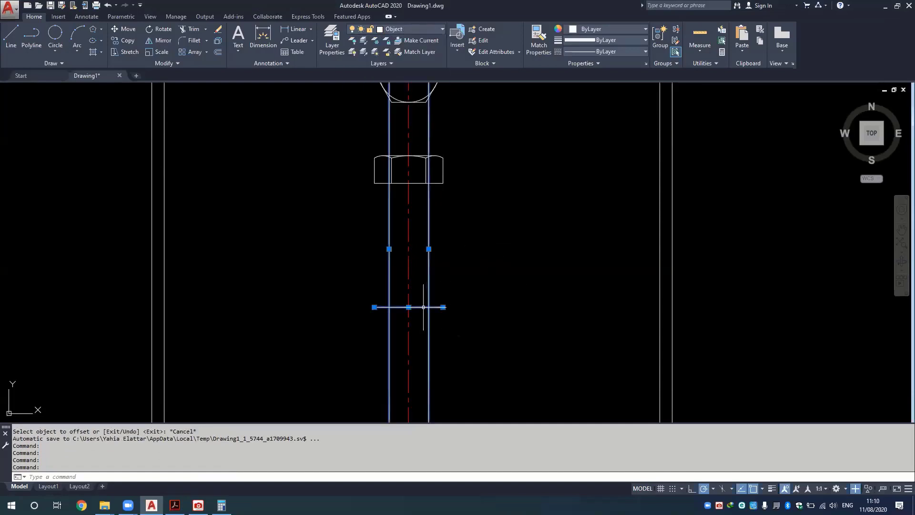
left_click(416, 183)
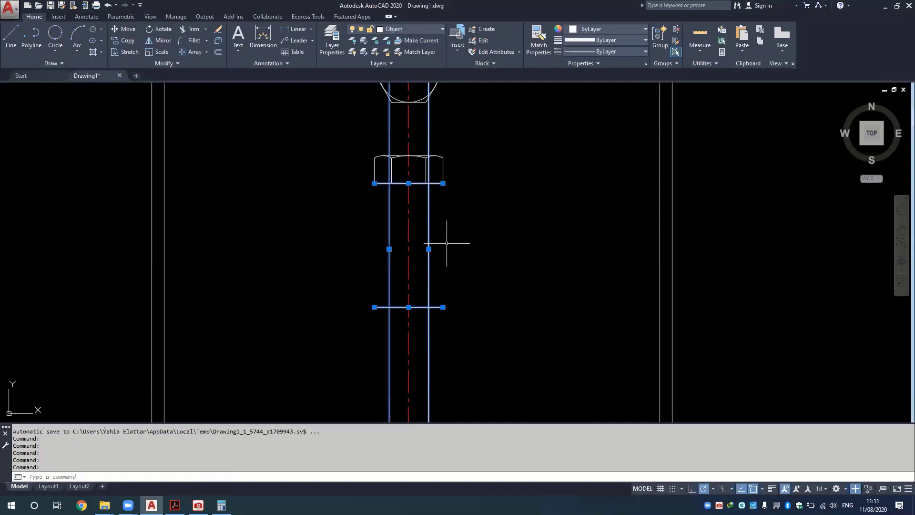
type("tr")
key("Return")
left_click(458, 317)
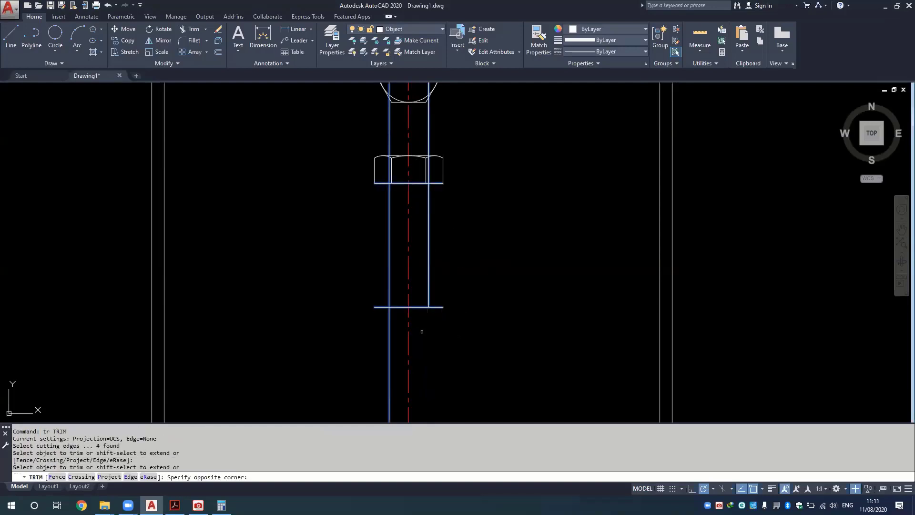
left_click(399, 324)
left_click(380, 310)
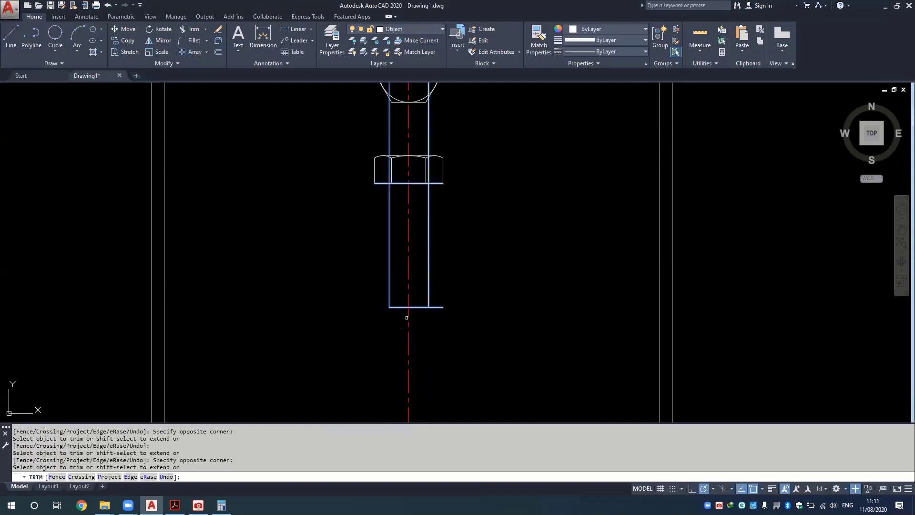
left_click(438, 307)
left_click(430, 125)
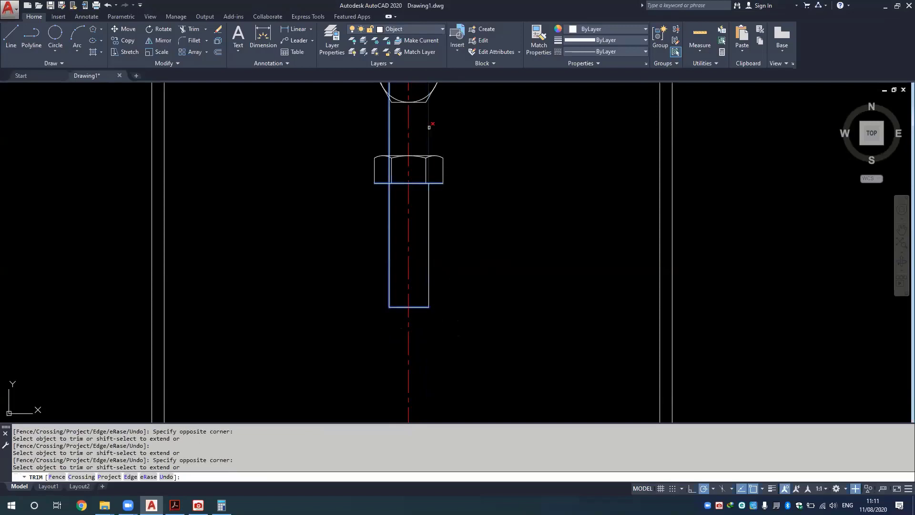
left_click(388, 125)
key("Escape")
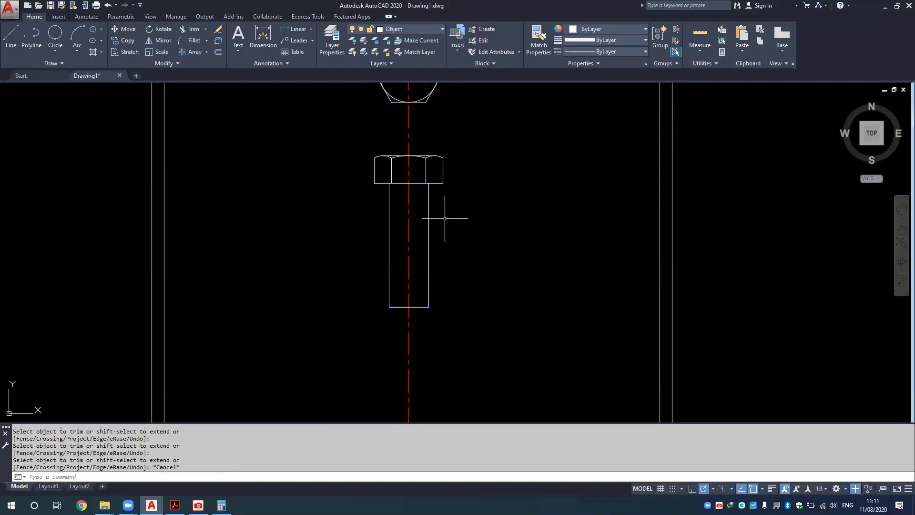
scroll(446, 219, "up", 2)
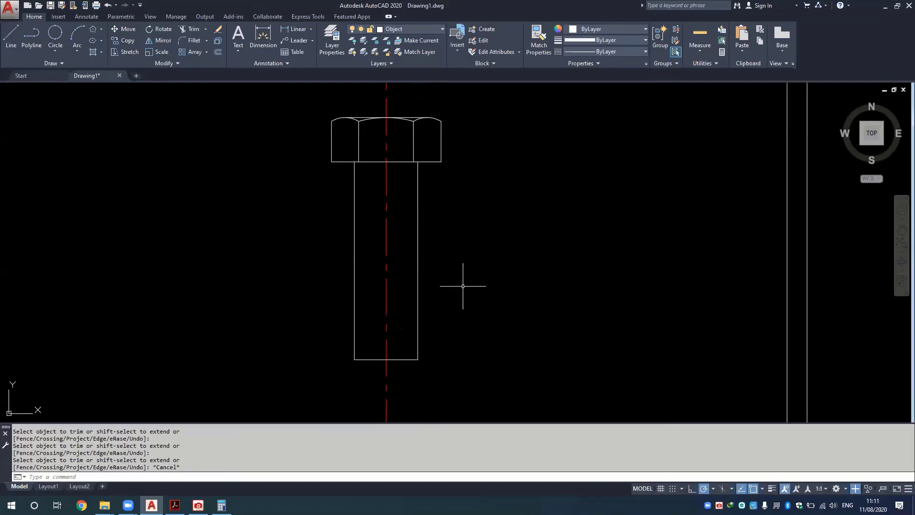
View the shank's 0.85D and D dimensions in the PDF and bring up the calculator.
key("alt+Tab")
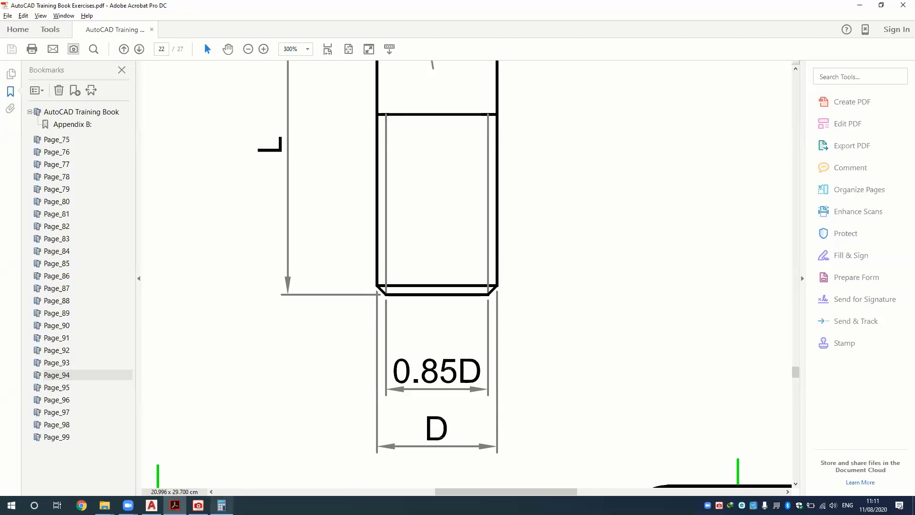
left_click(221, 506)
Calculate 16 × 0.85 = 13.6, halve it to 6.8, then minimise the Calculator.
type("16*0.")
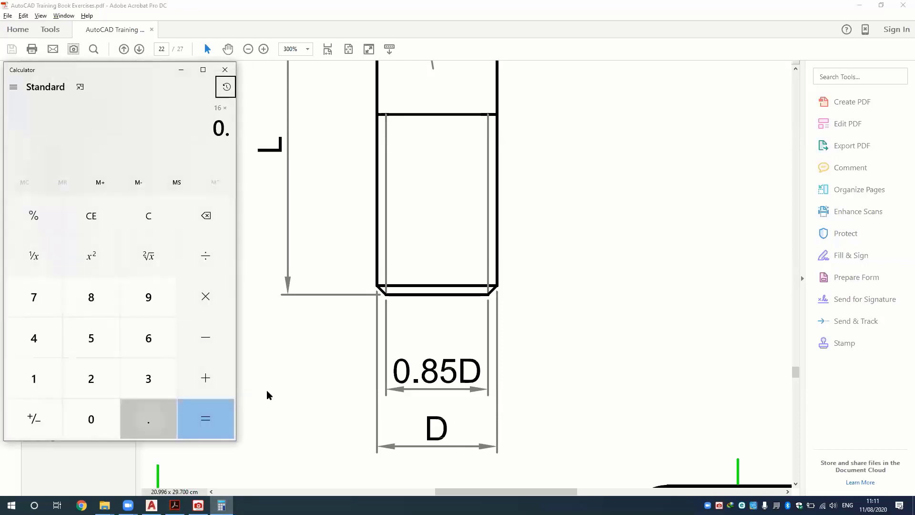
type("85")
key("ctrl+h")
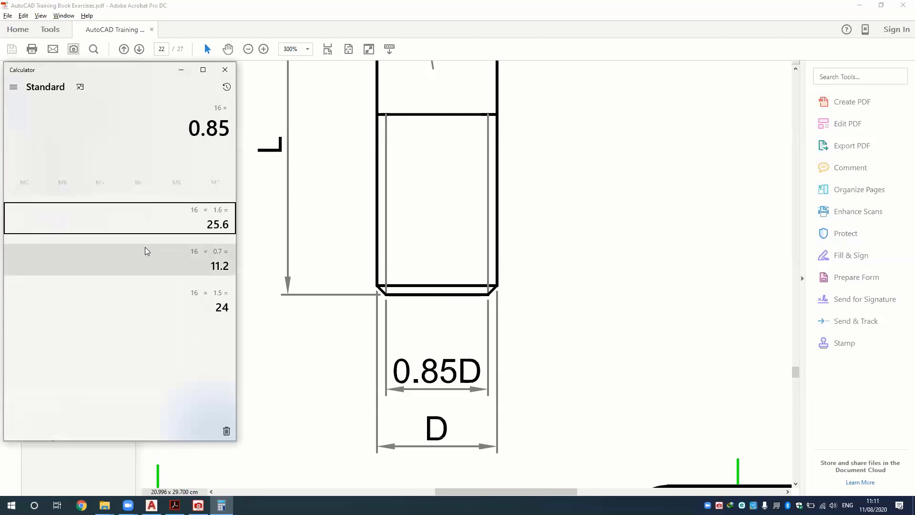
left_click(150, 163)
key("ctrl+h")
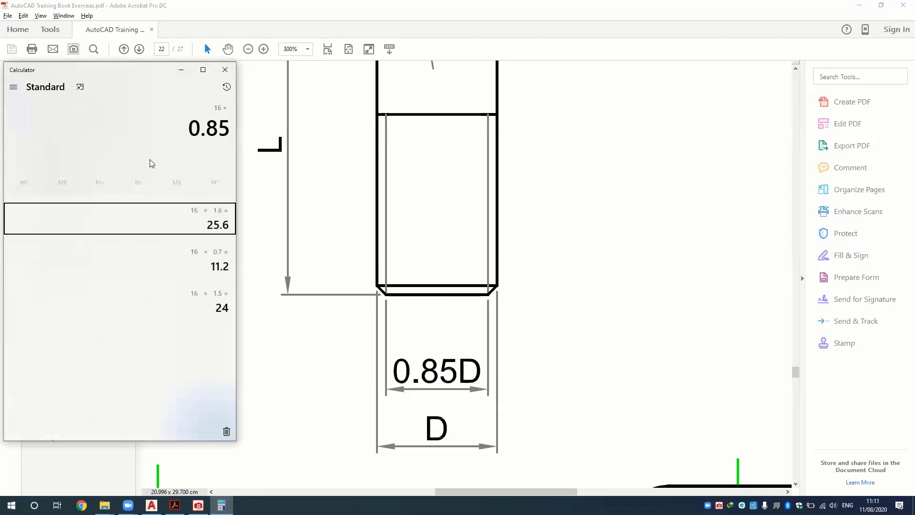
key("Return")
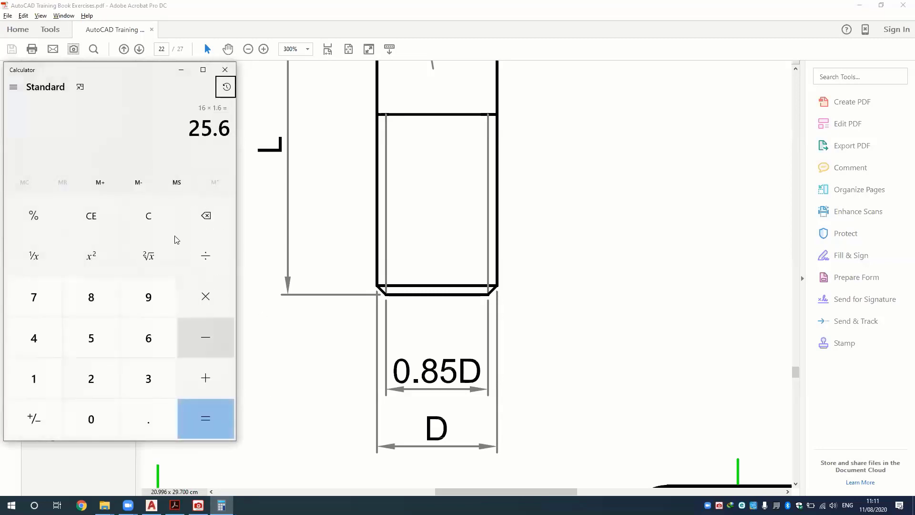
left_click(135, 221)
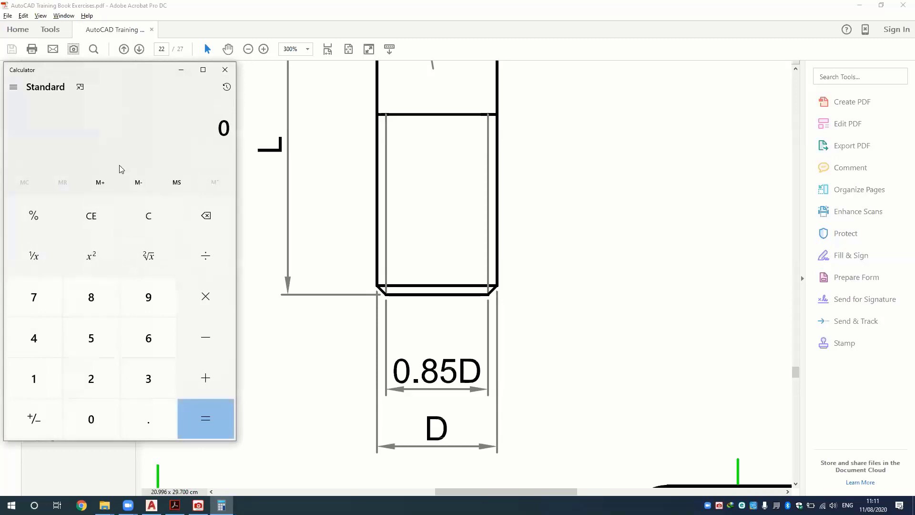
type("16*0.85")
key("Return")
type("2")
key("Return")
left_click(239, 464)
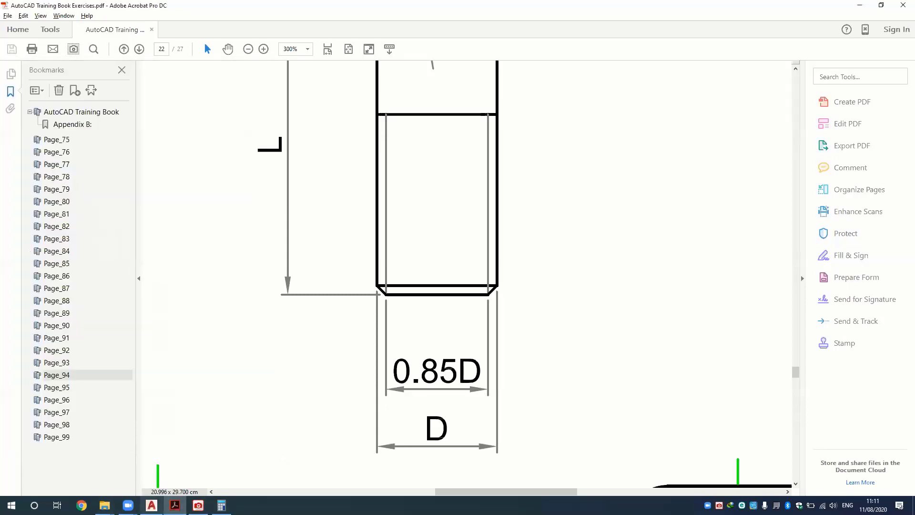
Offset the centre line 6.8 units to both sides and move the copies to the Thin layer.
left_click(152, 505)
key("Escape")
type("o")
key("Return")
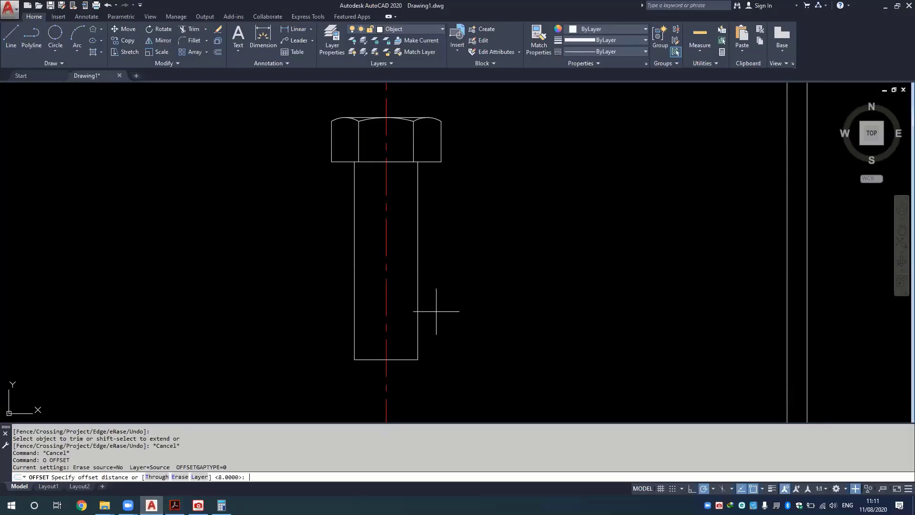
type(".8")
key("Return")
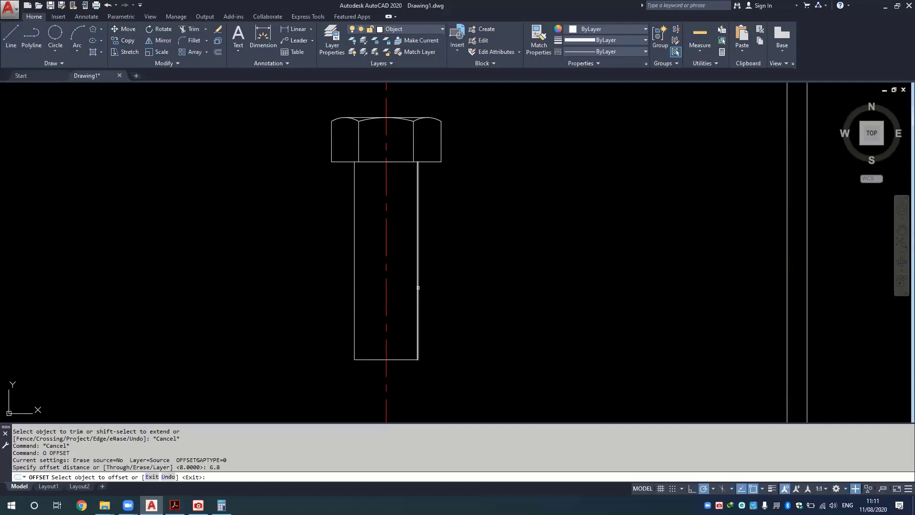
left_click(387, 303)
left_click(365, 310)
key("Escape")
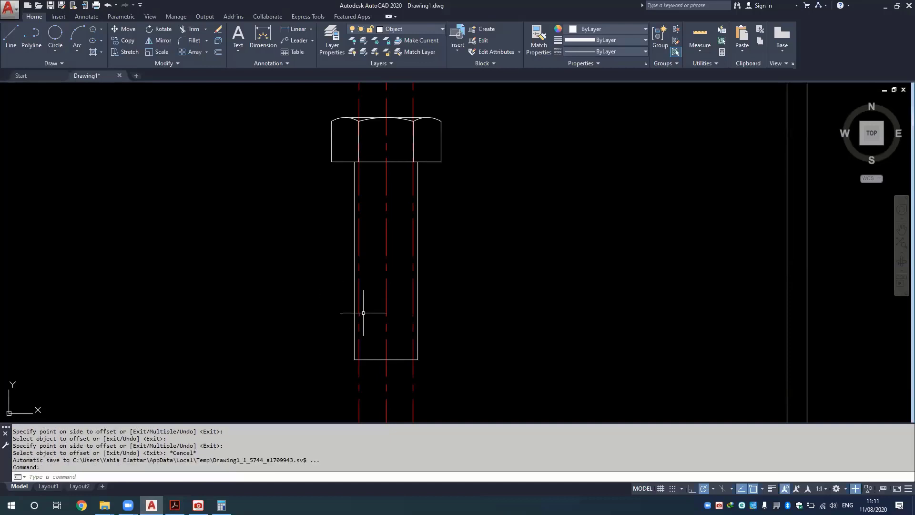
left_click(359, 309)
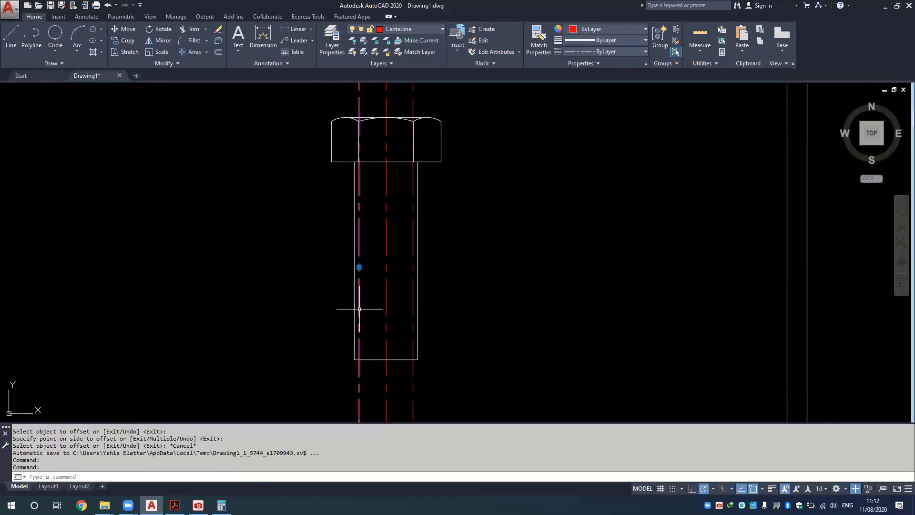
left_click(412, 308)
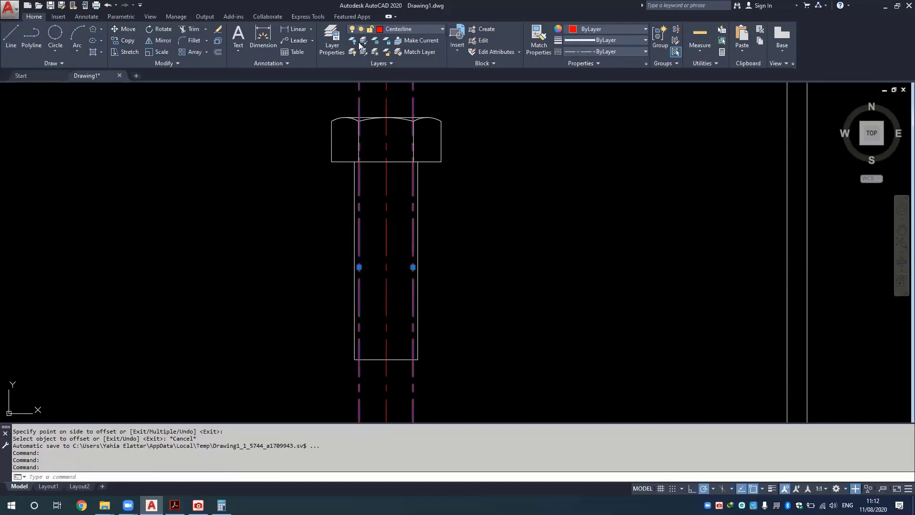
left_click(396, 29)
left_click(405, 117)
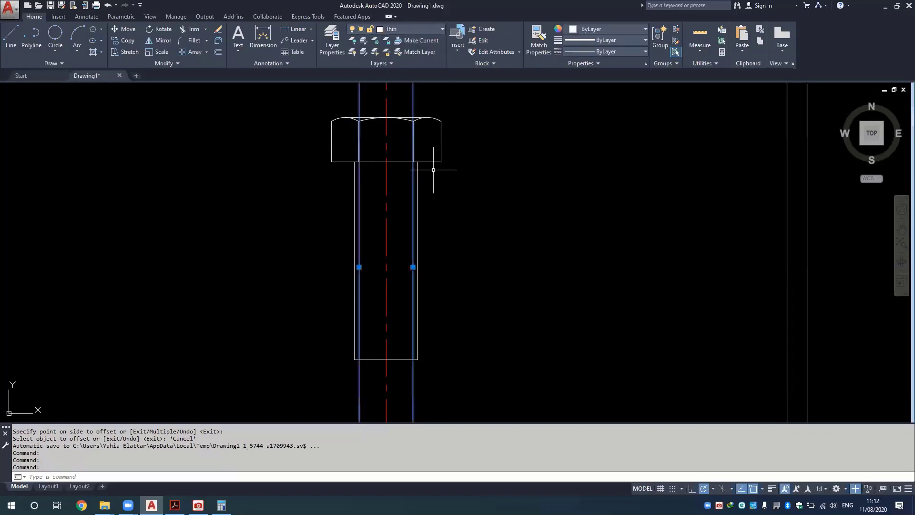
key("Escape")
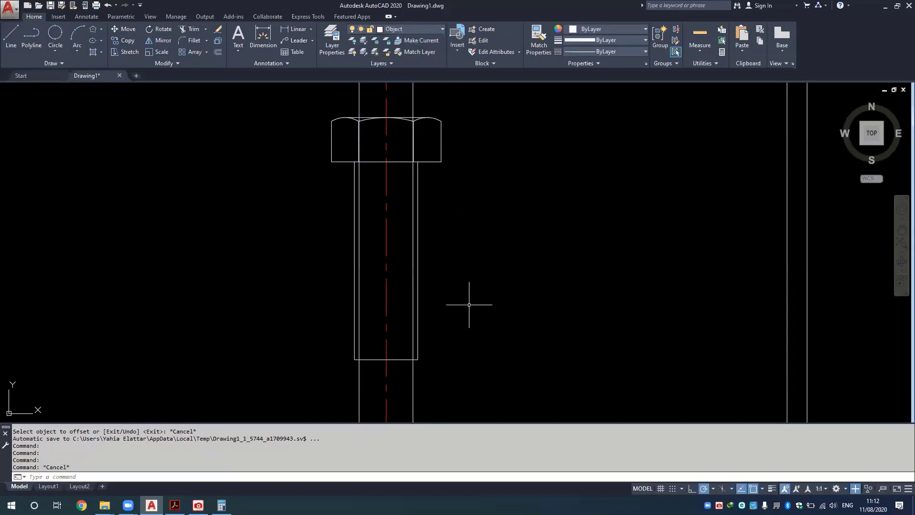
Trim the thin thread line ends sticking out below the shank's bottom edge.
left_click(428, 370)
left_click(393, 384)
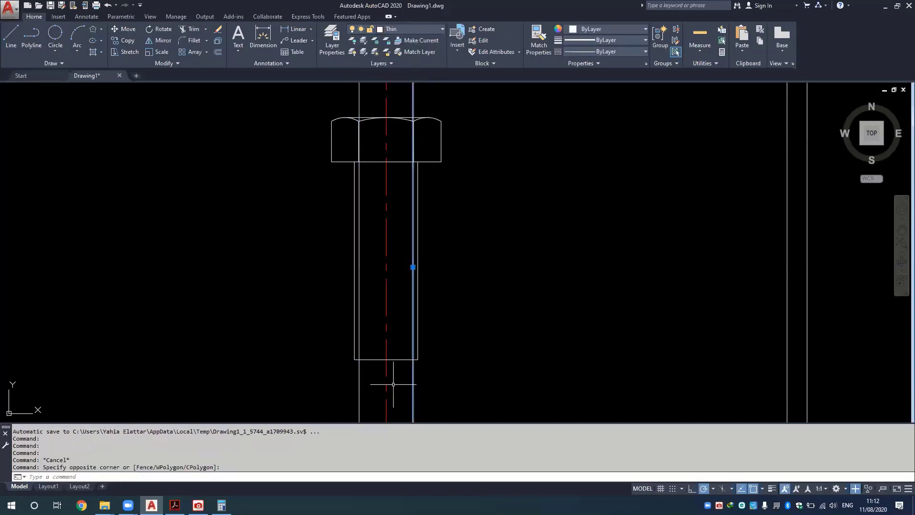
left_click(359, 376)
left_click(376, 350)
left_click(366, 380)
type("tr")
key("Return")
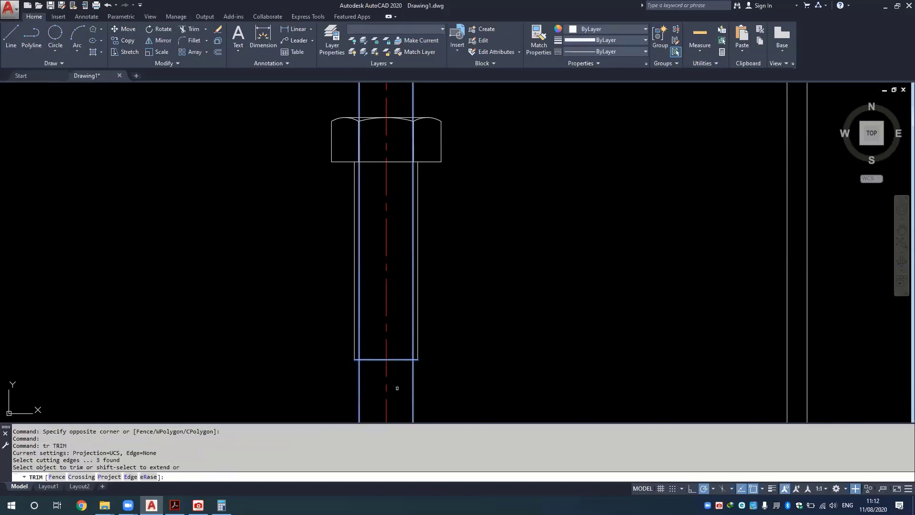
left_click(414, 373)
left_click(358, 371)
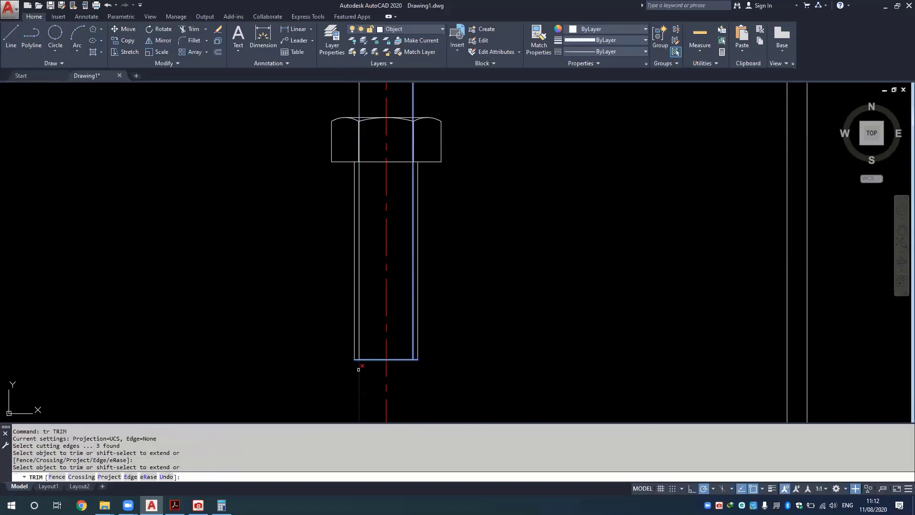
key("Escape")
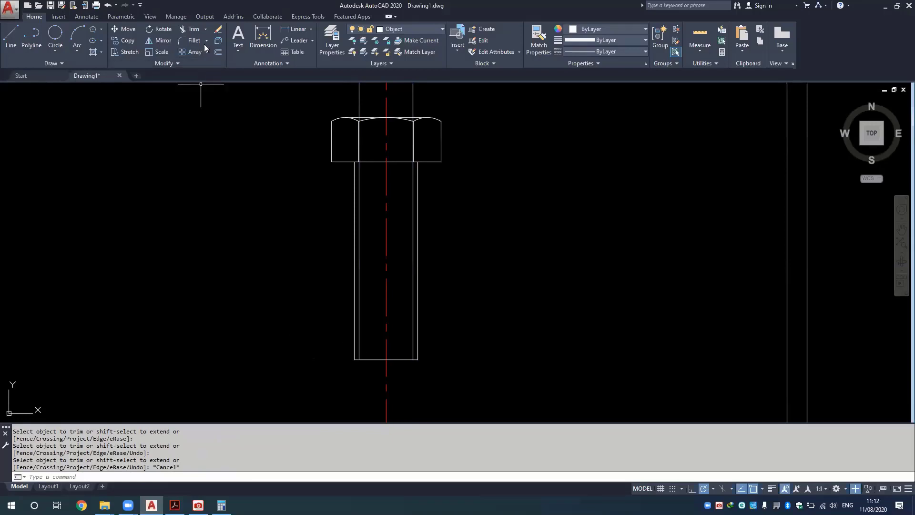
Chamfer both bottom corners of the shank with equal distances picked on screen.
left_click(205, 30)
scroll(353, 360, "up", 5)
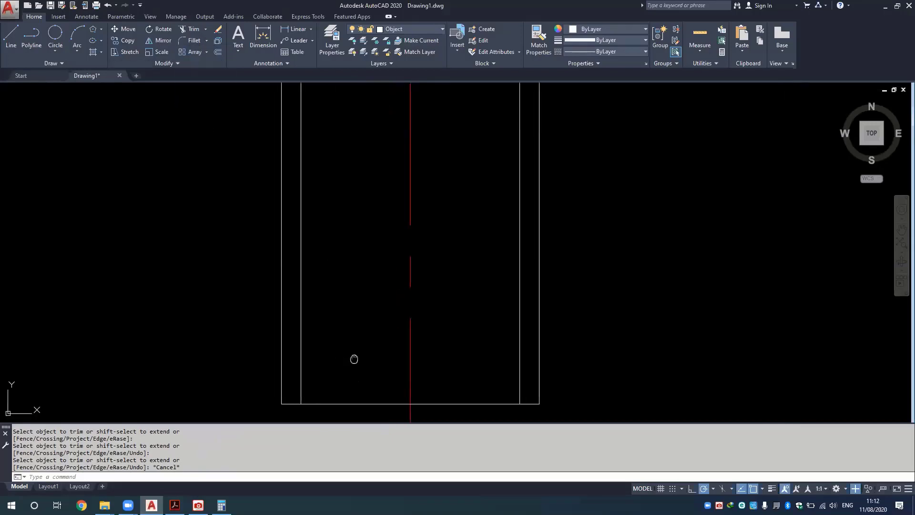
middle_click_drag(353, 359, 347, 282)
left_click(208, 42)
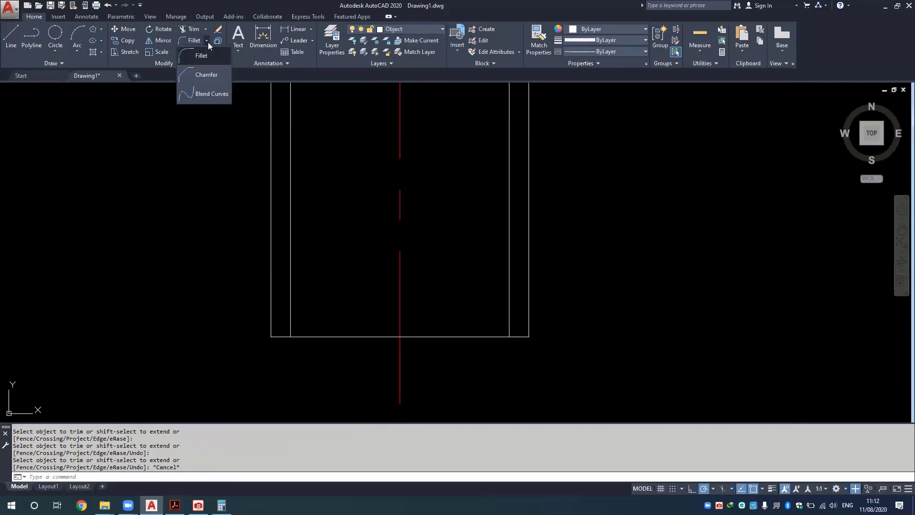
left_click(205, 76)
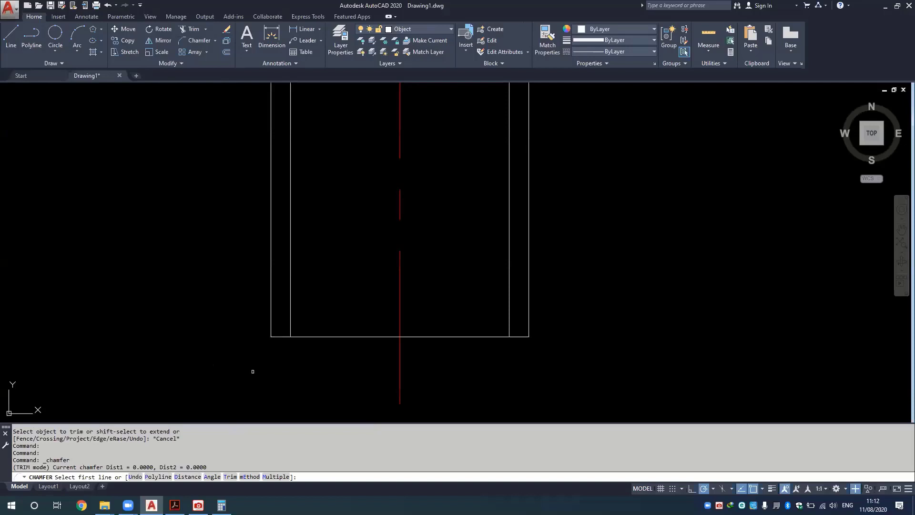
type("d")
key("Return")
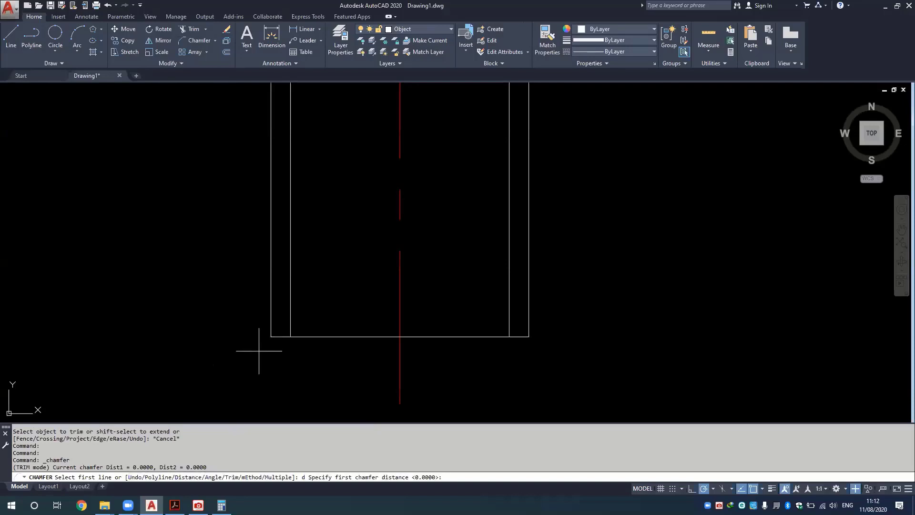
left_click(271, 336)
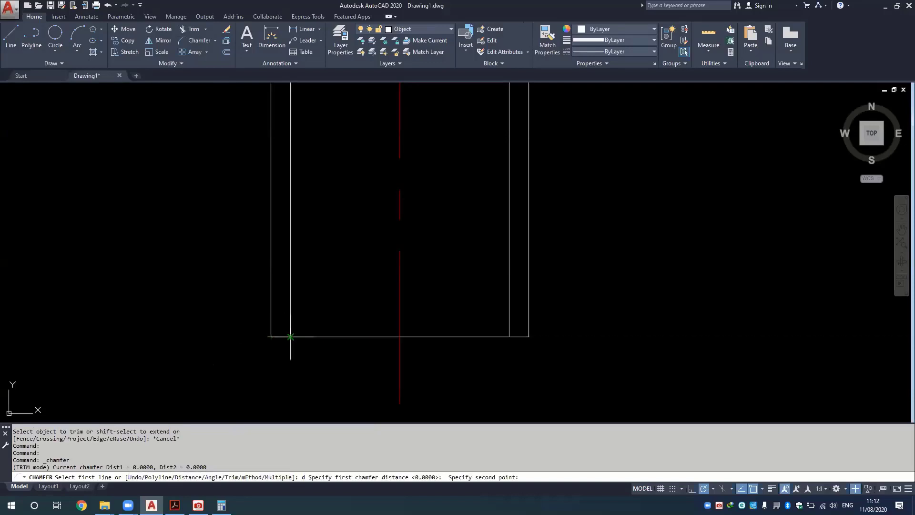
left_click(290, 337)
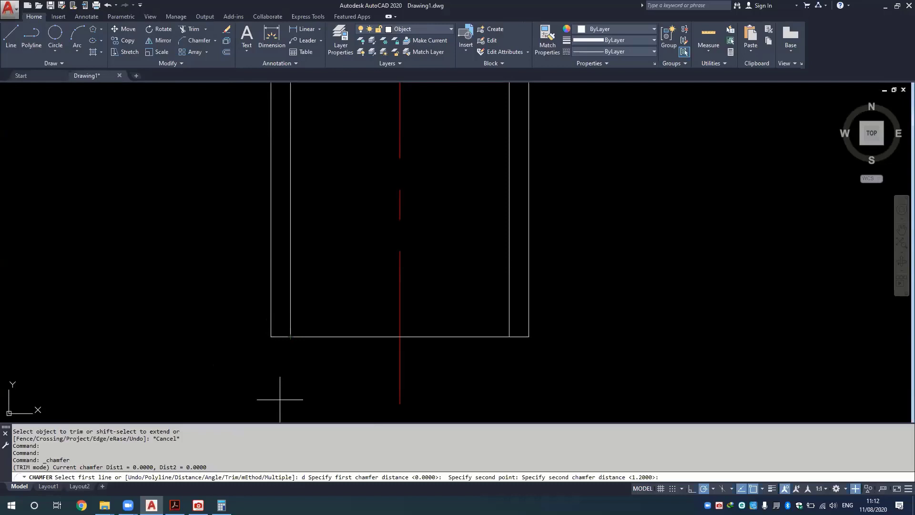
key("Return")
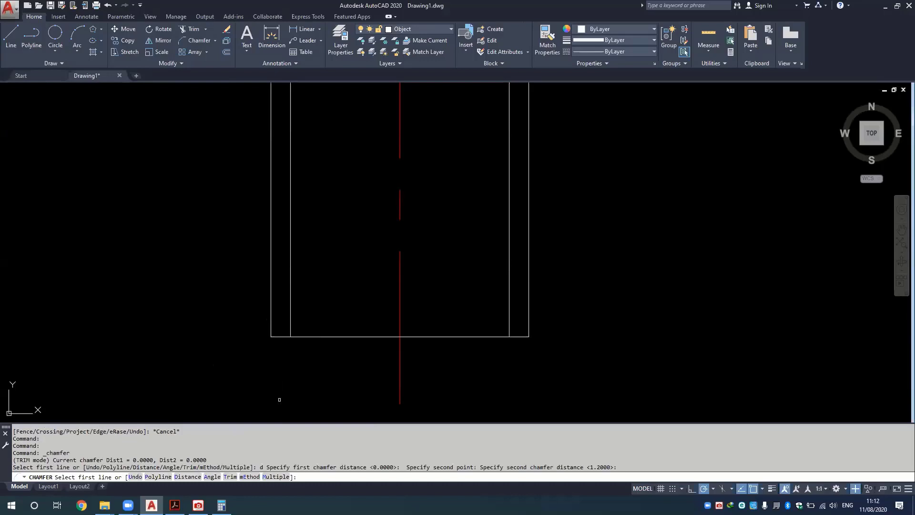
type("m")
key("Return")
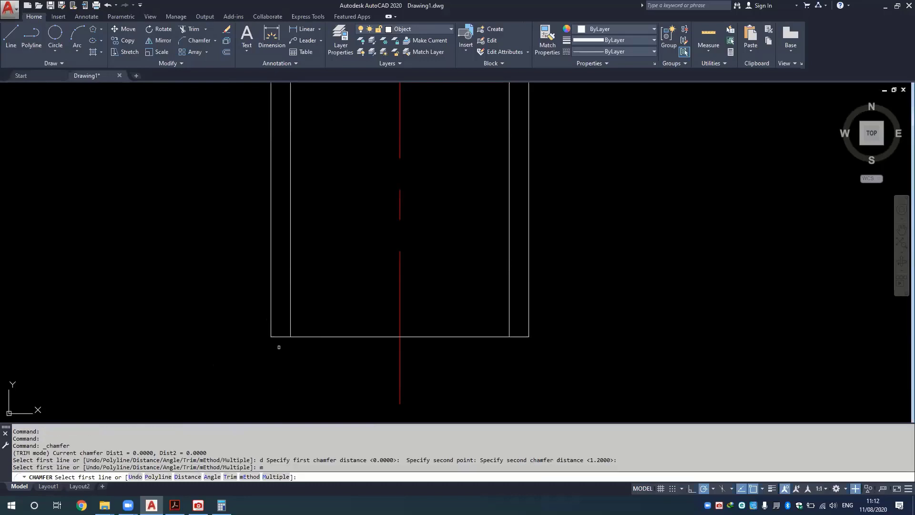
left_click(271, 326)
left_click(286, 337)
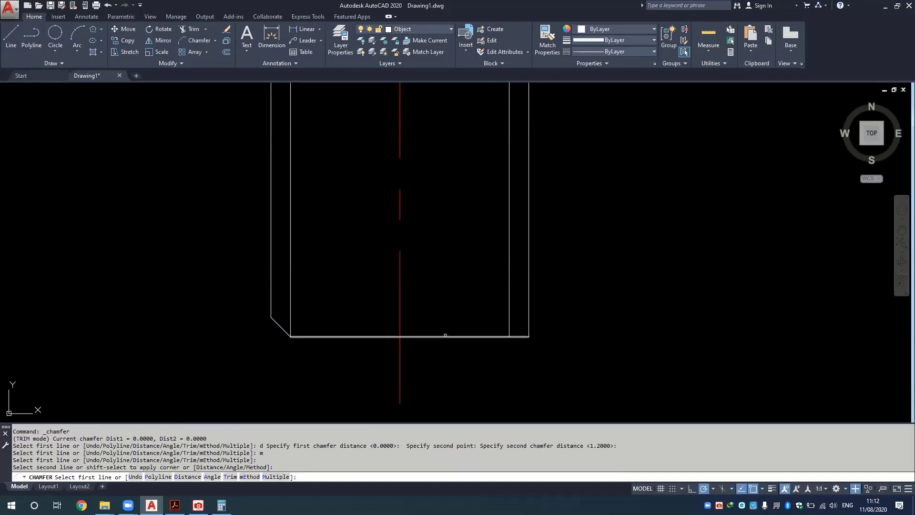
left_click(497, 336)
left_click(528, 329)
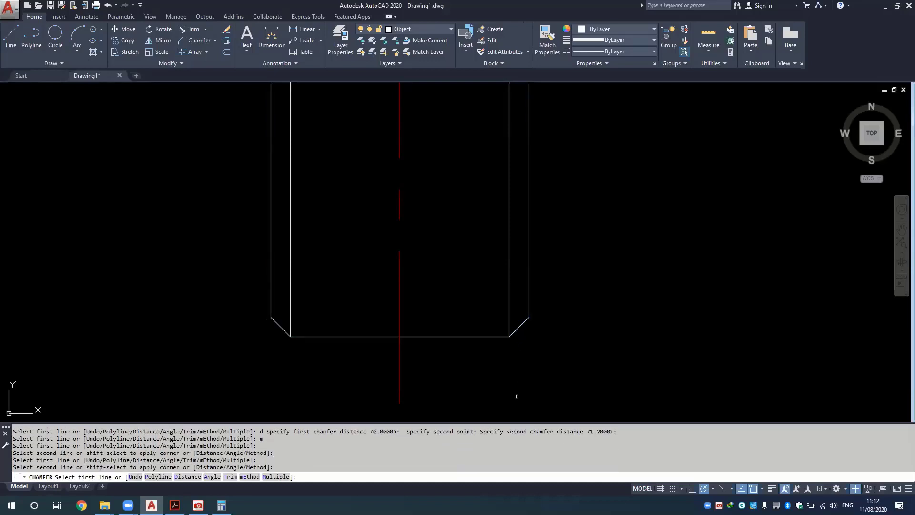
Draw a line across the chamfer tops and briefly toggle the lineweight display.
left_click(11, 36)
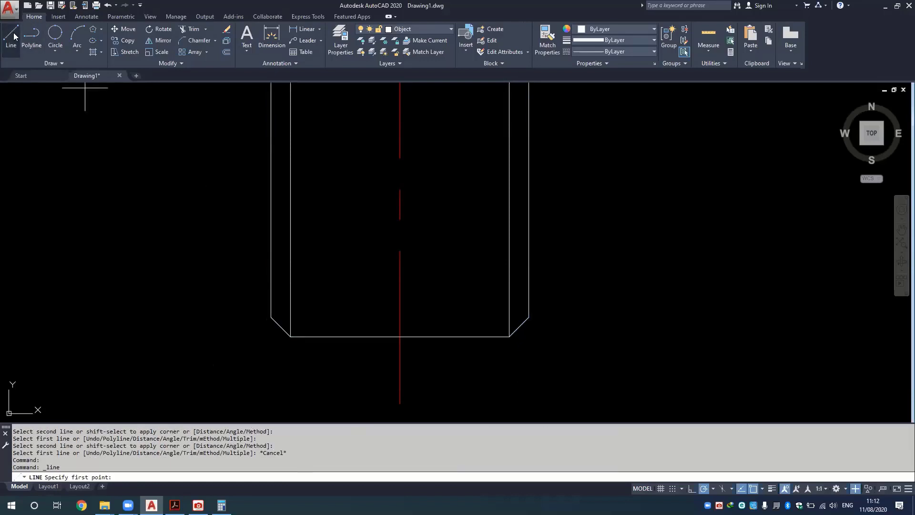
left_click(267, 315)
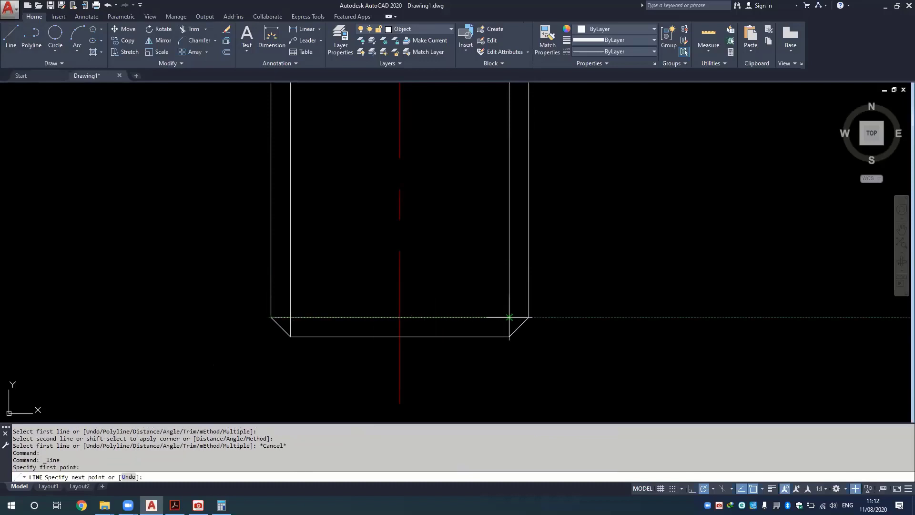
left_click(528, 317)
key("Escape")
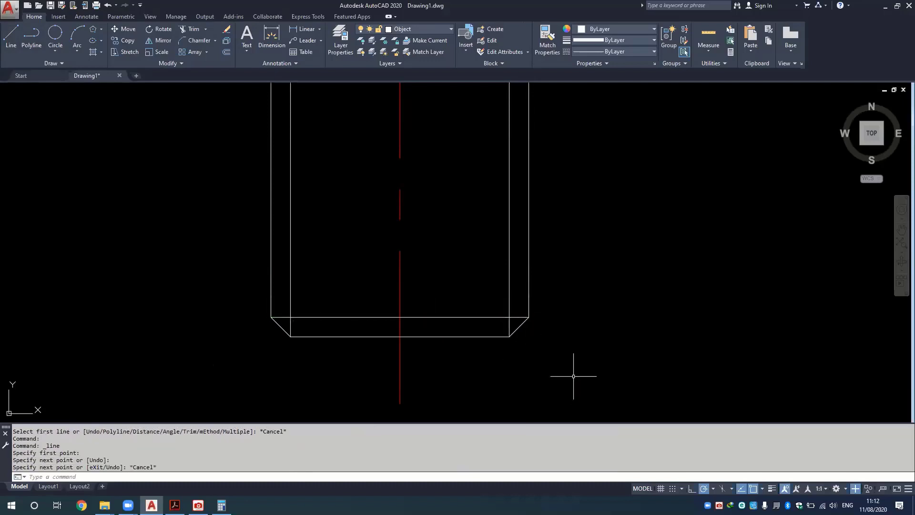
left_click(774, 490)
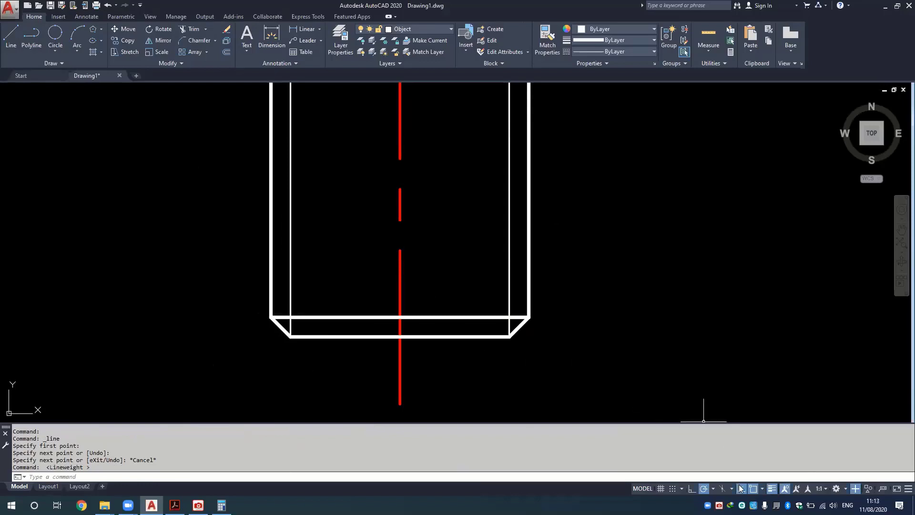
left_click(773, 489)
scroll(520, 312, "down", 4)
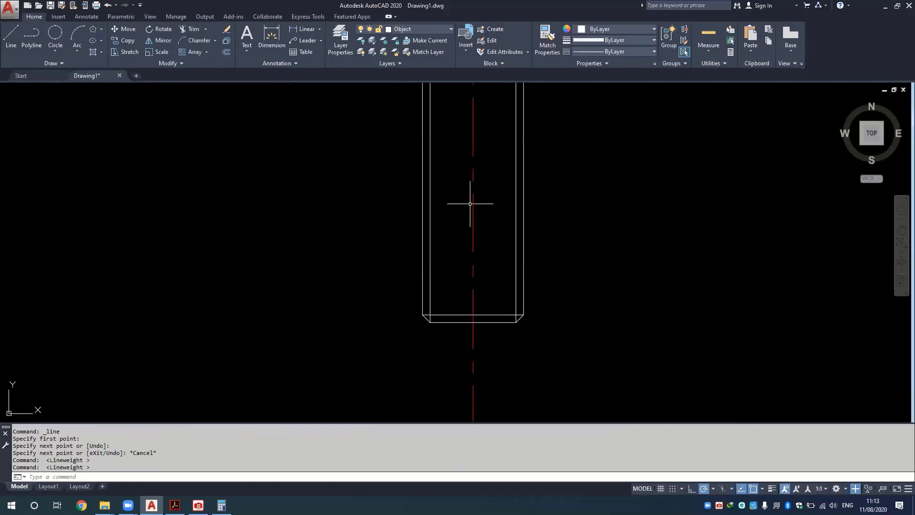
middle_click_drag(470, 291, 470, 367)
scroll(472, 176, "down", 2)
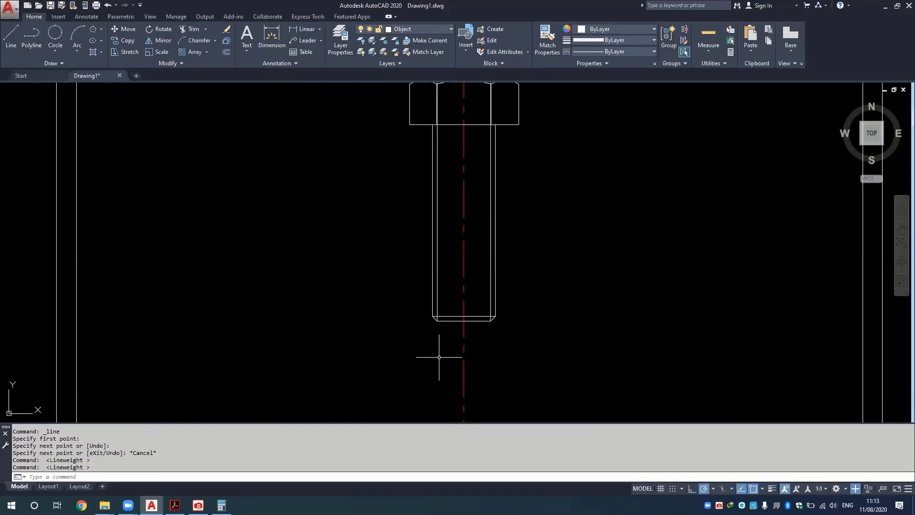
Offset the shank's bottom line 30 upward and extend it to both outer edges.
type("o")
key("Return")
type("0")
key("Return")
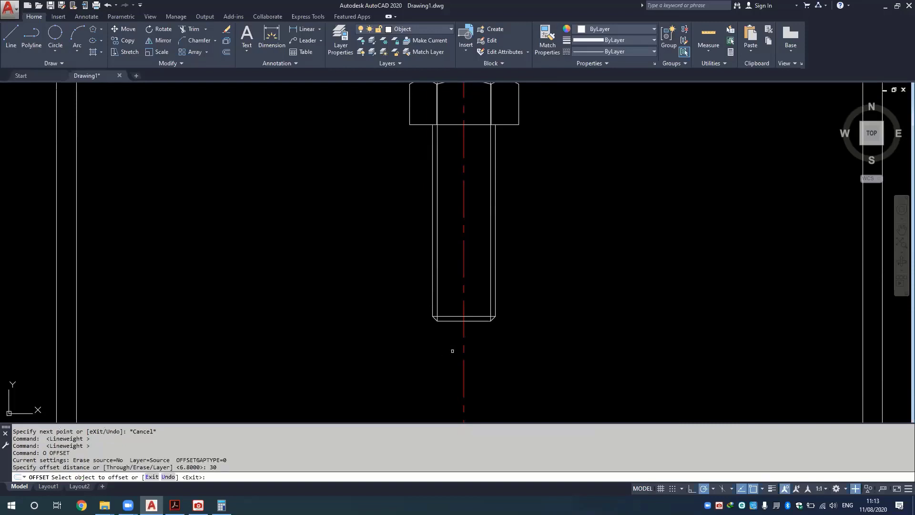
left_click(472, 320)
left_click(541, 198)
key("Escape")
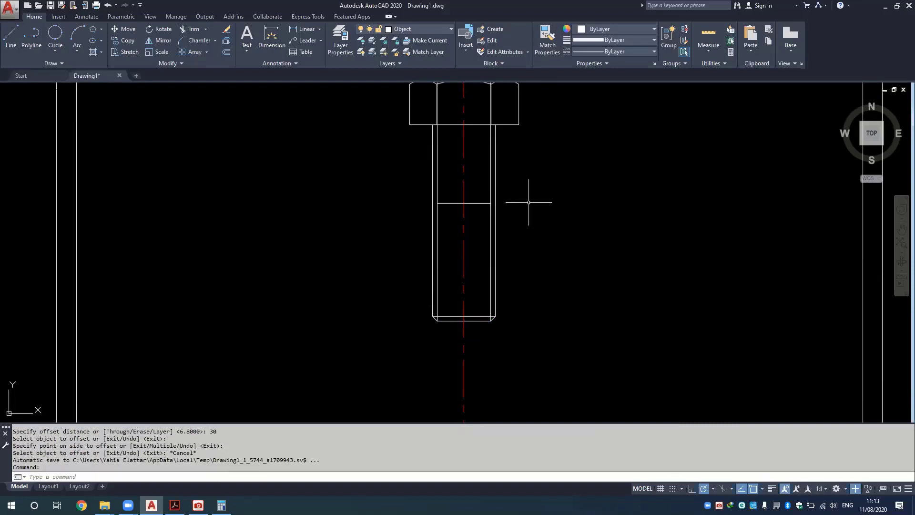
type("ex")
key("Return")
key("Return")
left_click(481, 203)
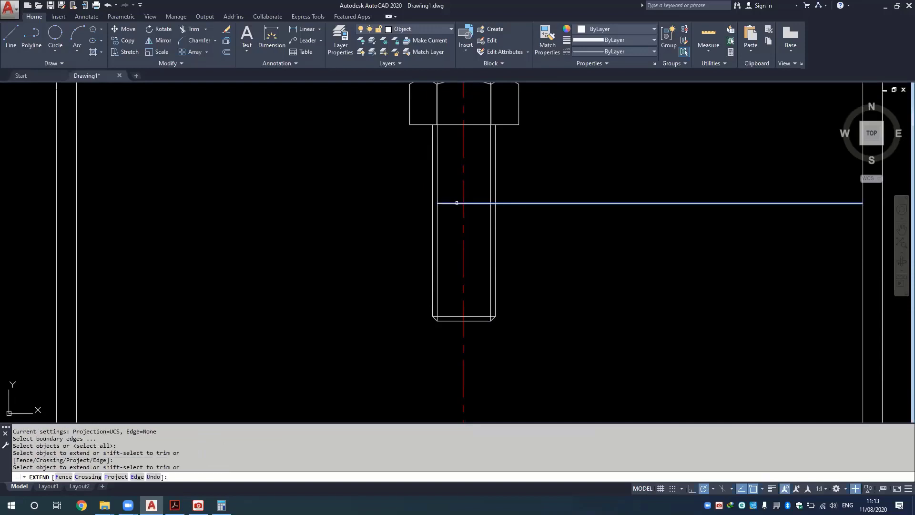
scroll(448, 202, "up", 3)
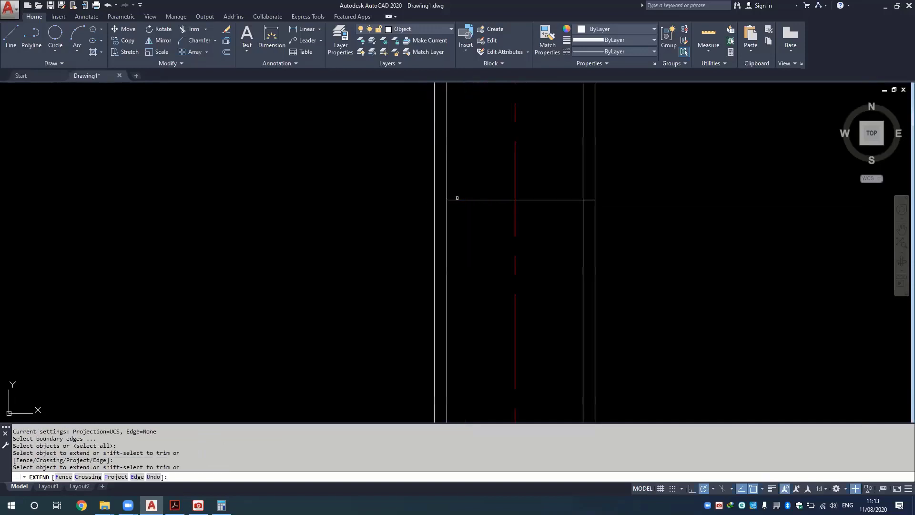
left_click(458, 200)
key("Escape")
Trim the inner thread lines above the new thread-end line.
scroll(506, 226, "down", 2)
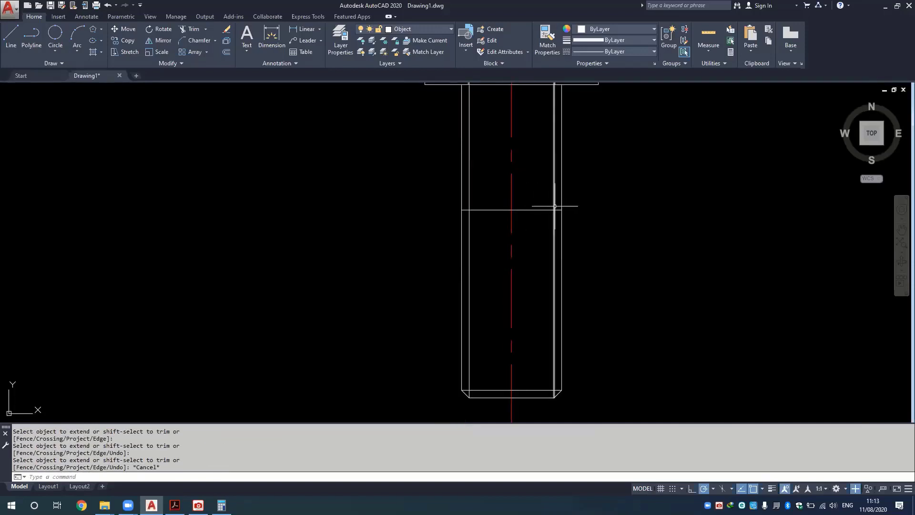
scroll(553, 205, "down", 4)
scroll(524, 241, "up", 4)
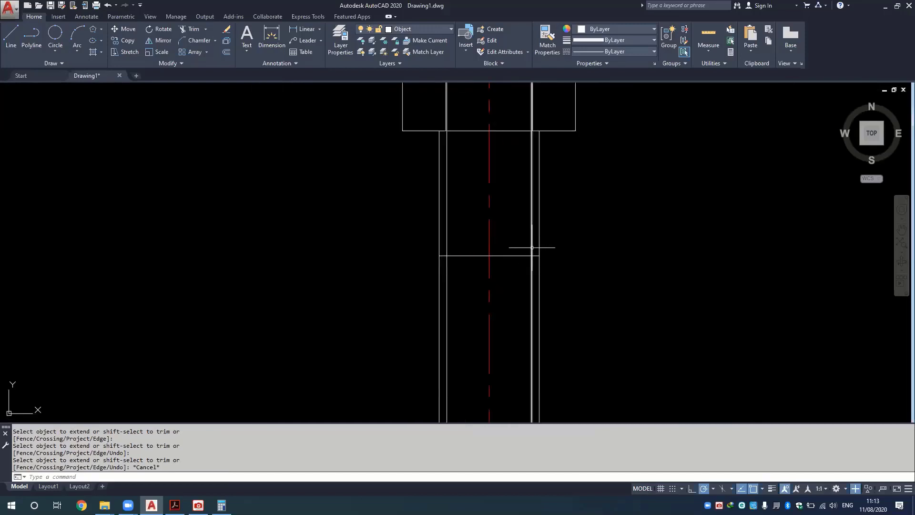
left_click(527, 253)
left_click(461, 256)
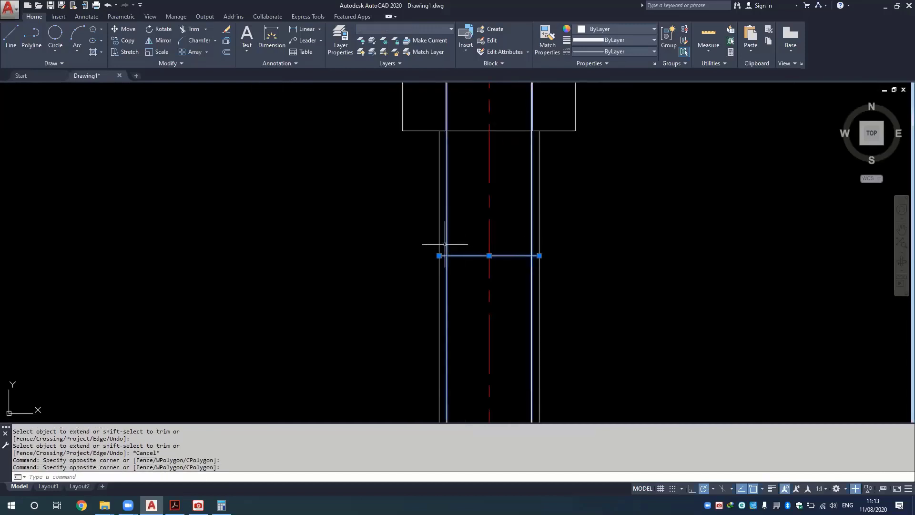
type("tr")
key("Return")
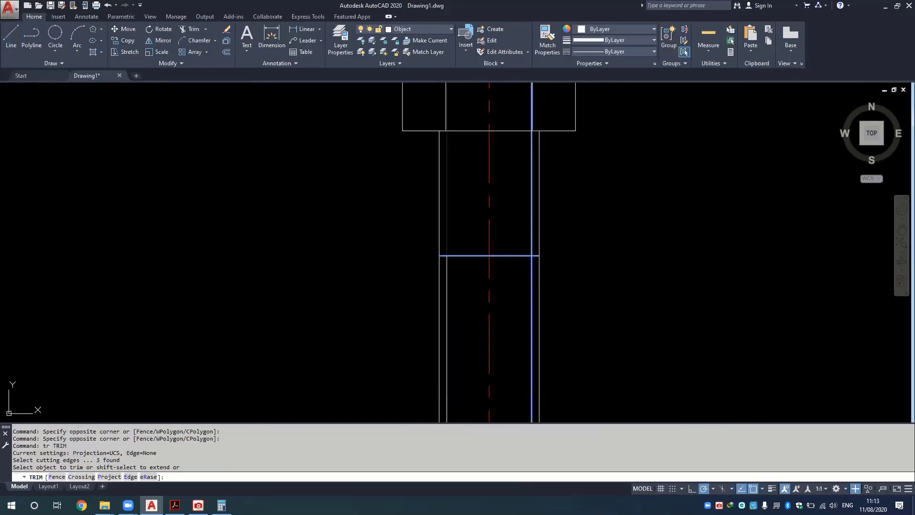
left_click(466, 243)
left_click(531, 245)
key("Escape")
Centre the whole bolt in view and turn on the lineweight display.
scroll(531, 274, "down", 4)
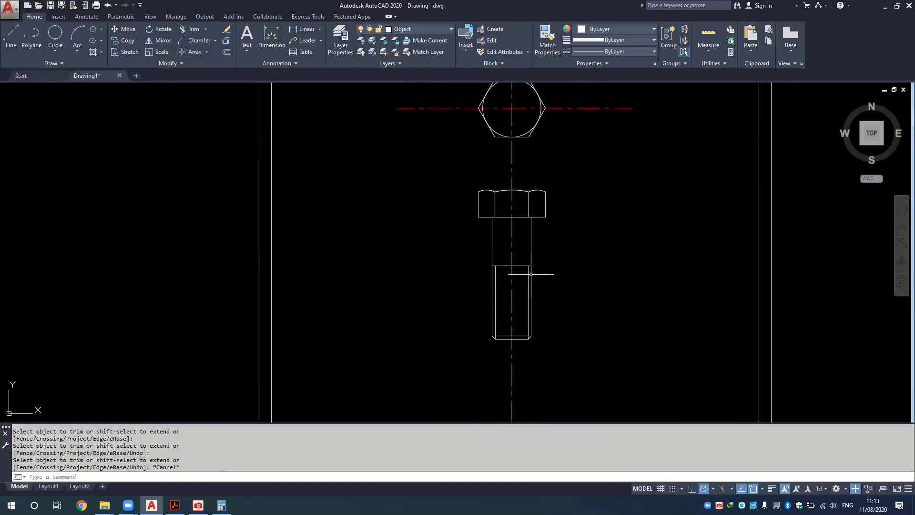
middle_click_drag(571, 269, 549, 274)
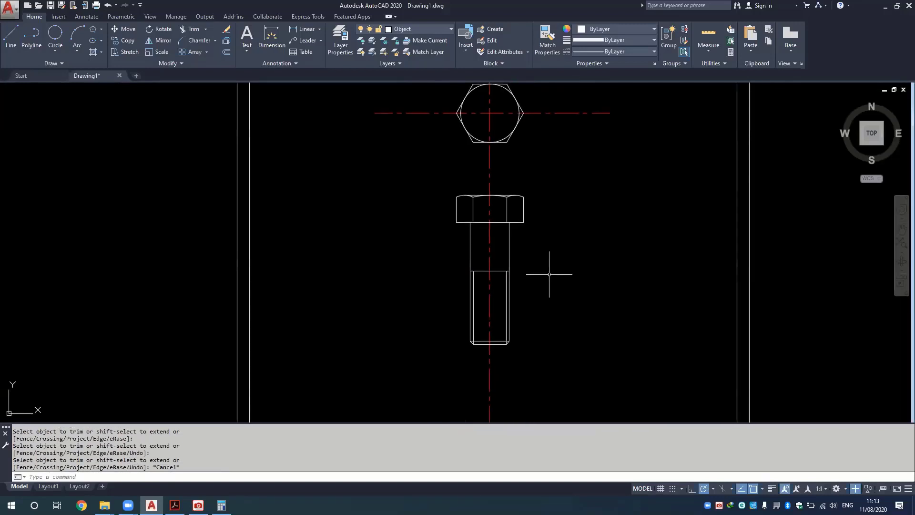
left_click(784, 489)
scroll(537, 278, "up", 4)
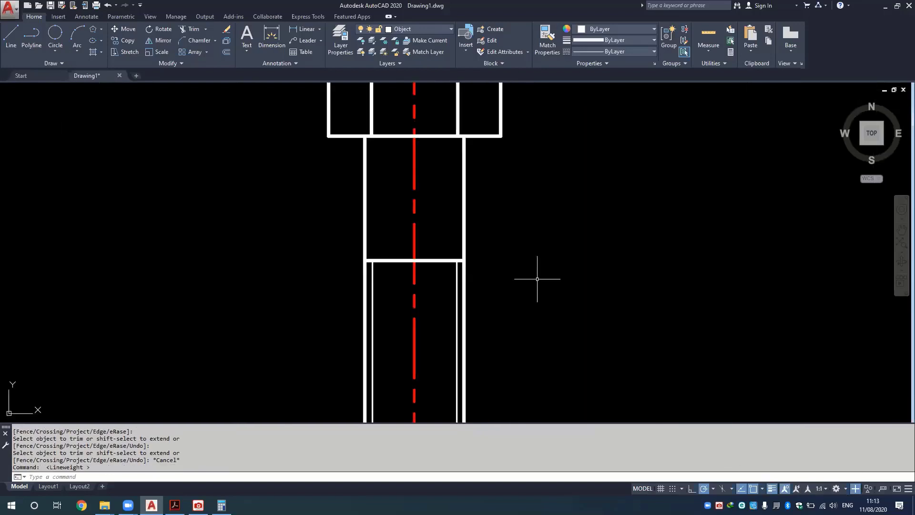
scroll(537, 279, "down", 4)
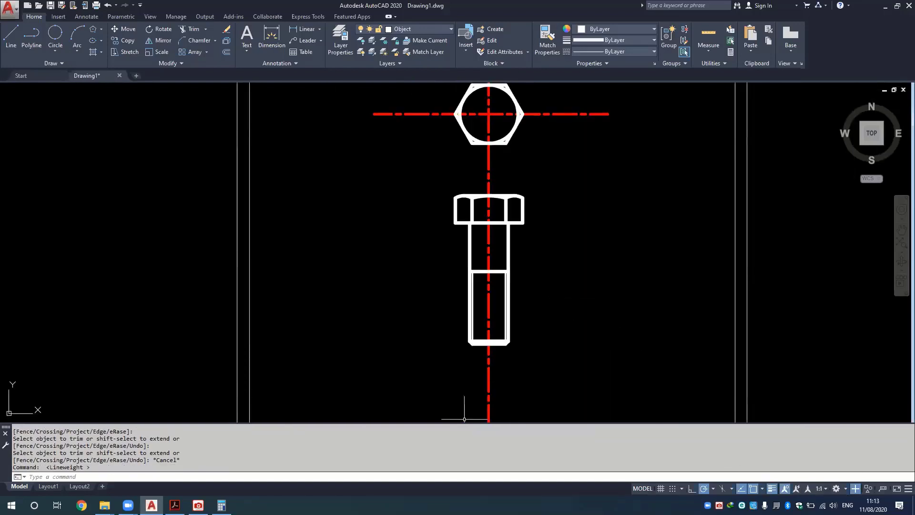
left_click(174, 505)
scroll(536, 233, "down", 2)
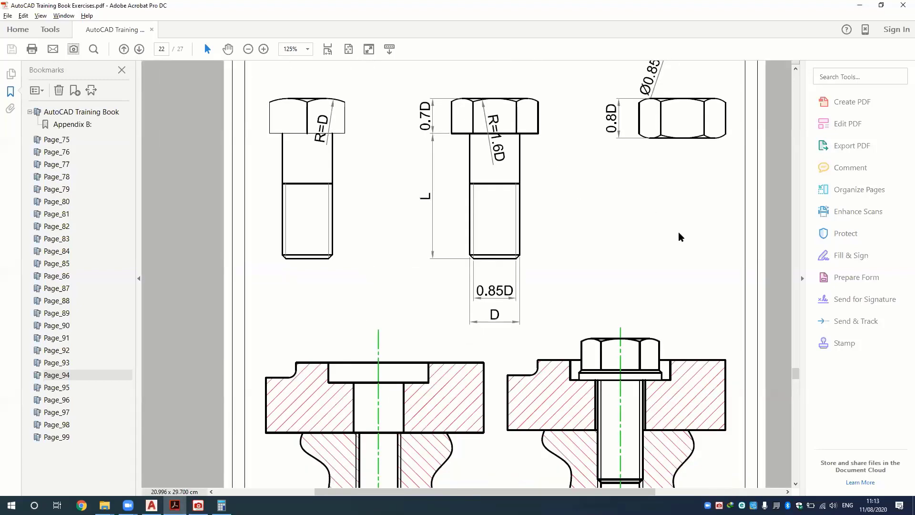
Scroll the PDF up to the BOLT M16 × 50 and NUT M16 top views.
scroll(681, 236, "up", 3)
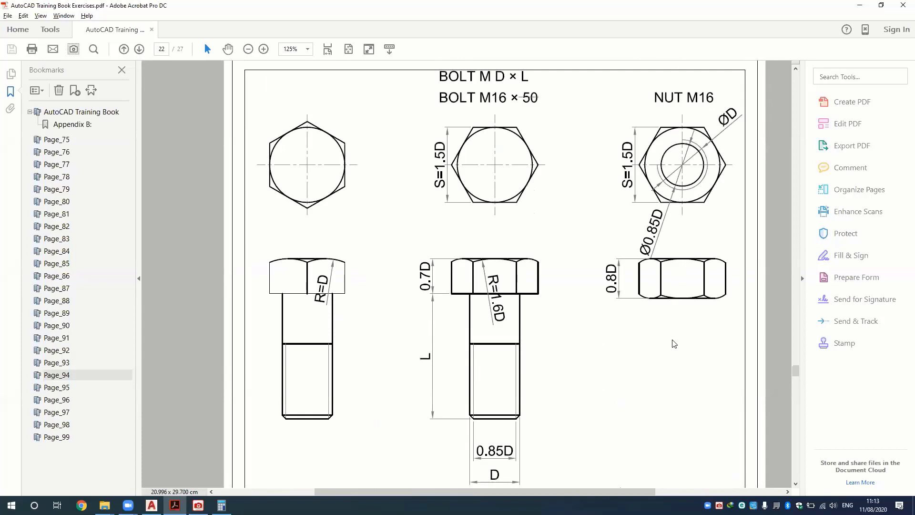
Turn off lineweight display and frame the bolt with empty space beside it.
key("alt+Tab")
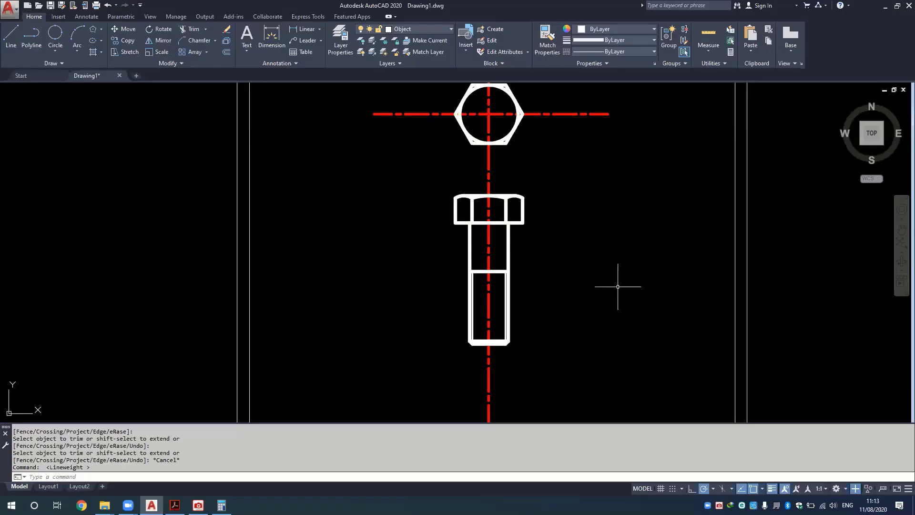
scroll(617, 286, "down", 2)
scroll(566, 255, "down", 2)
left_click(785, 493)
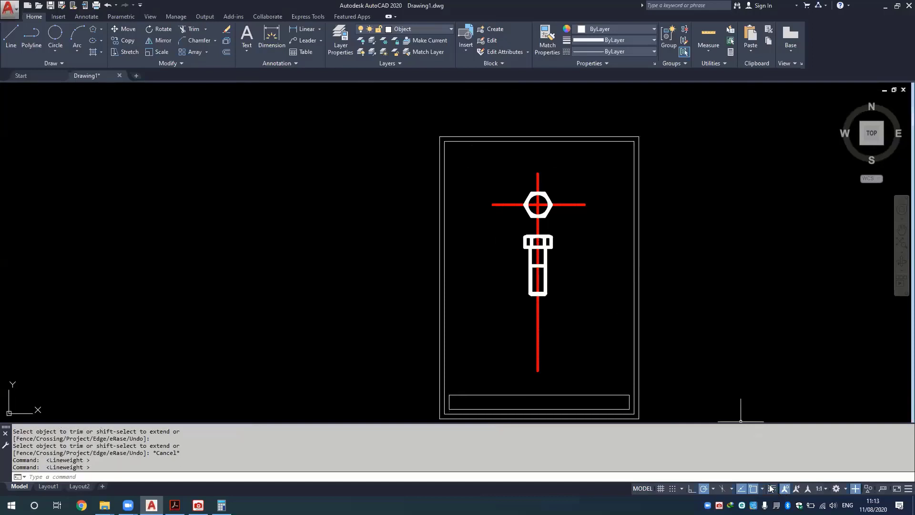
scroll(578, 259, "up", 4)
middle_click_drag(579, 260, 426, 252)
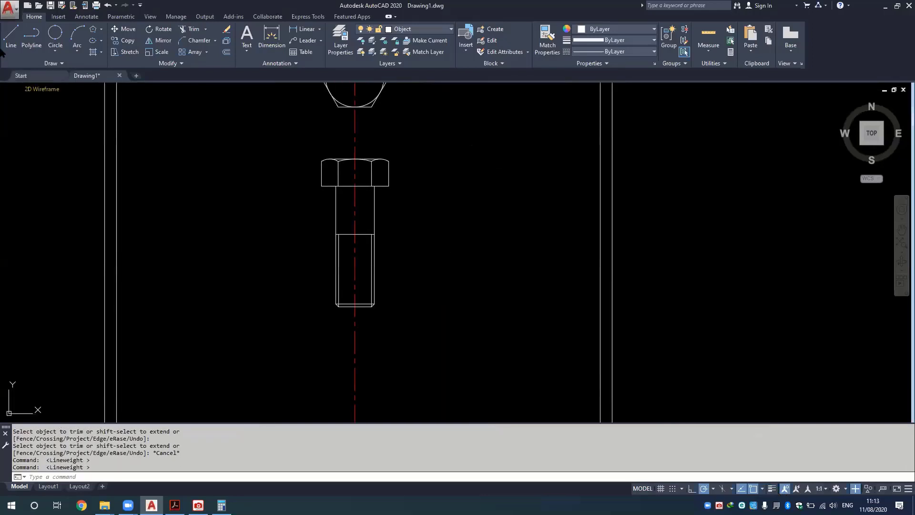
Draw a vertical and a horizontal line crossing each other right of the bolt.
left_click(11, 36)
left_click(508, 154)
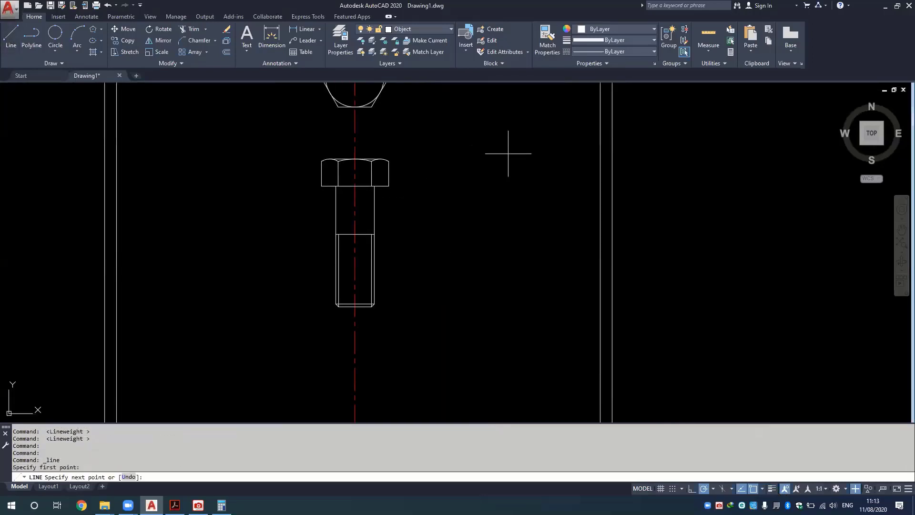
left_click(508, 322)
key("Escape")
key("space")
left_click(585, 210)
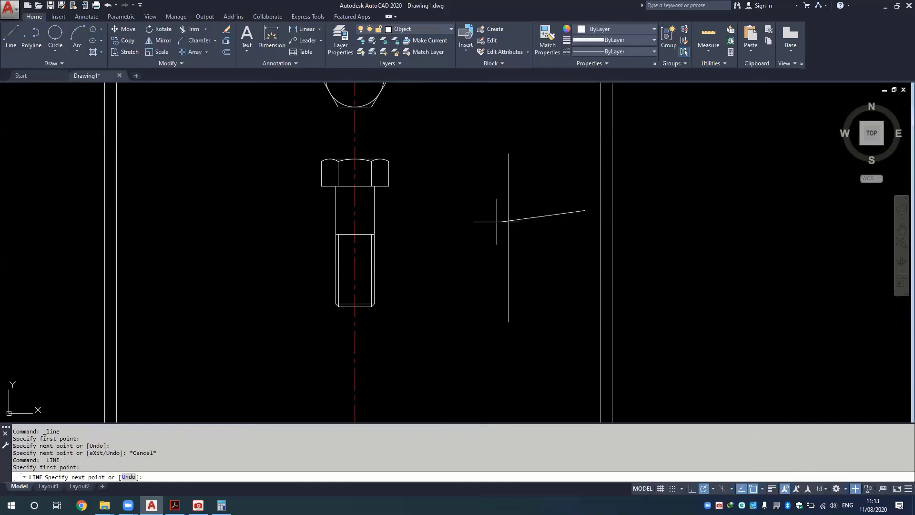
left_click(432, 210)
key("Escape")
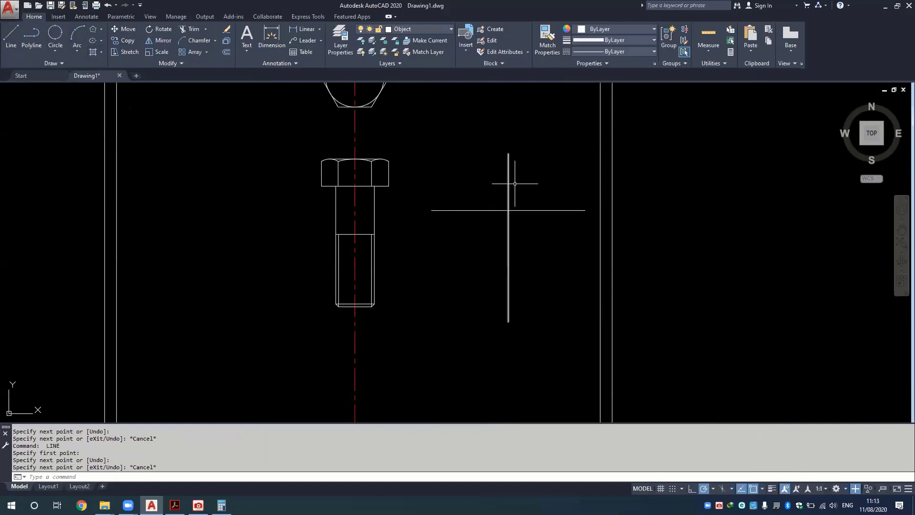
Put both cross lines on the Centerline layer, then return to the reference PDF.
left_click(506, 194)
left_click(486, 224)
left_click(405, 27)
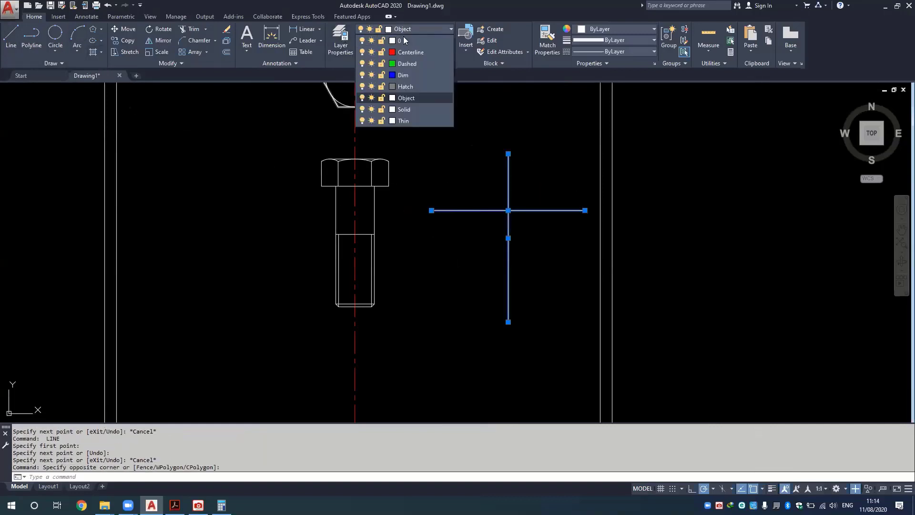
left_click(403, 51)
key("Escape")
key("Escape")
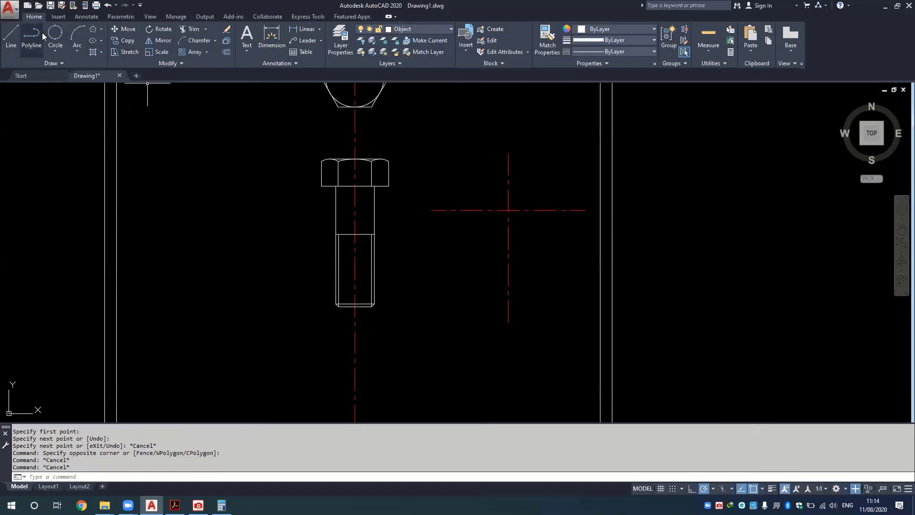
key("alt+Tab")
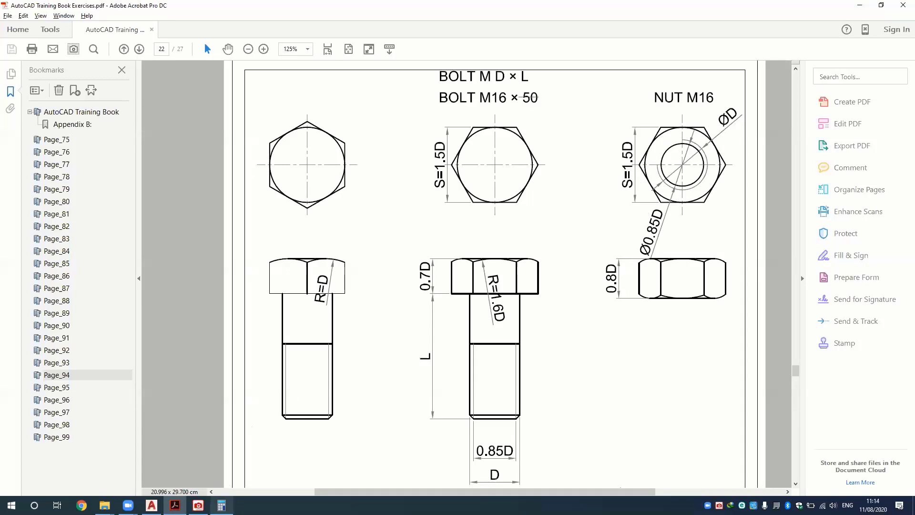
Compute 1.5*16 = 24 in Calculator for the across-flats size, then return to AutoCAD.
left_click(221, 505)
type("1.5*16")
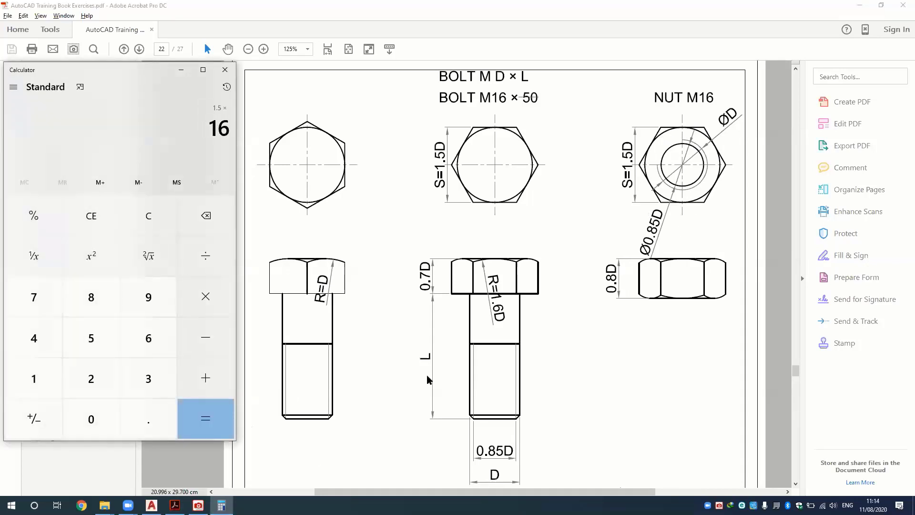
key("Return")
left_click(183, 71)
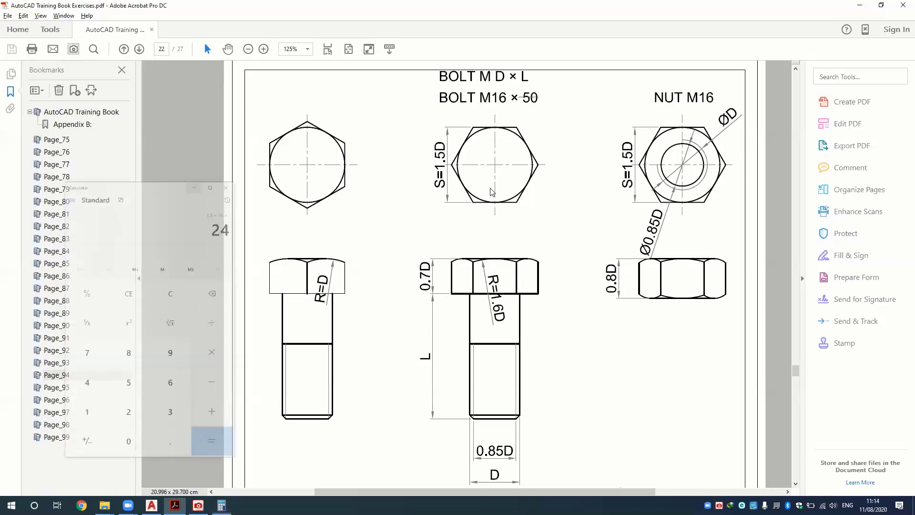
key("alt+Tab")
key("alt+Tab")
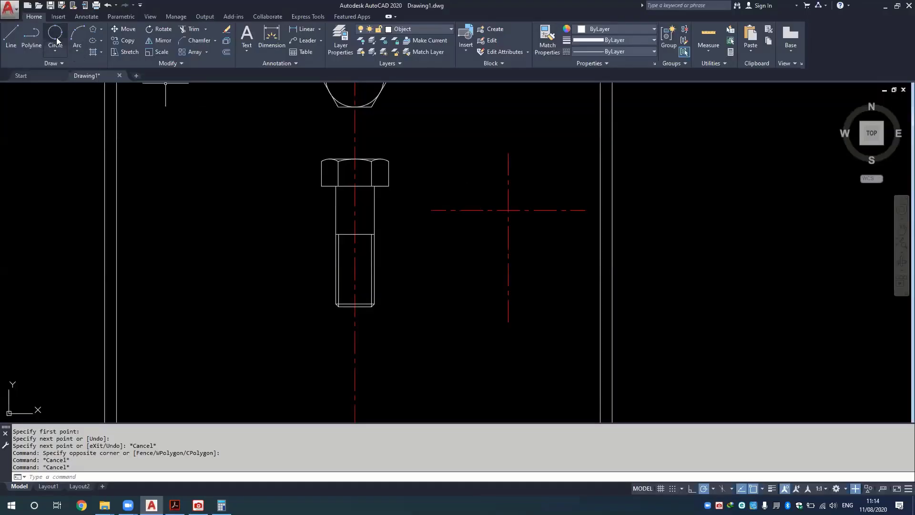
Draw a radius-12 circle centred on the centre-line intersection.
left_click(55, 53)
left_click(71, 69)
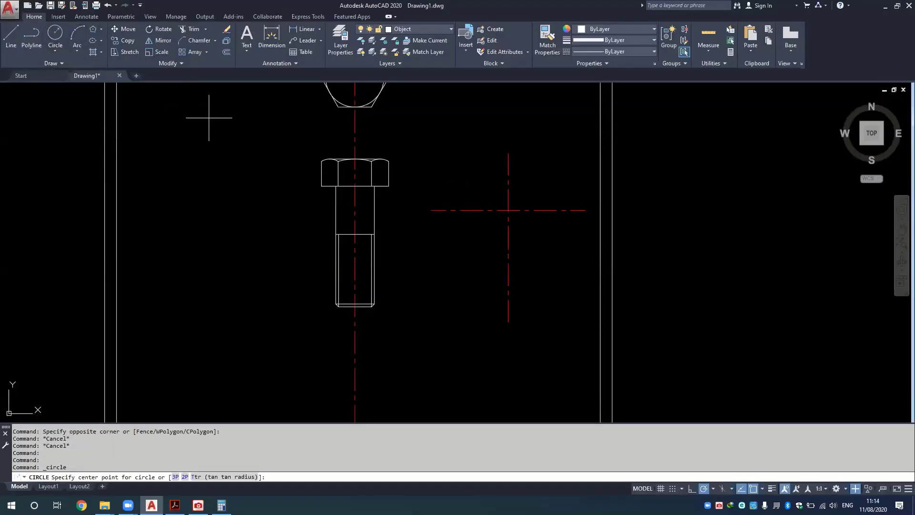
left_click(508, 211)
type("12")
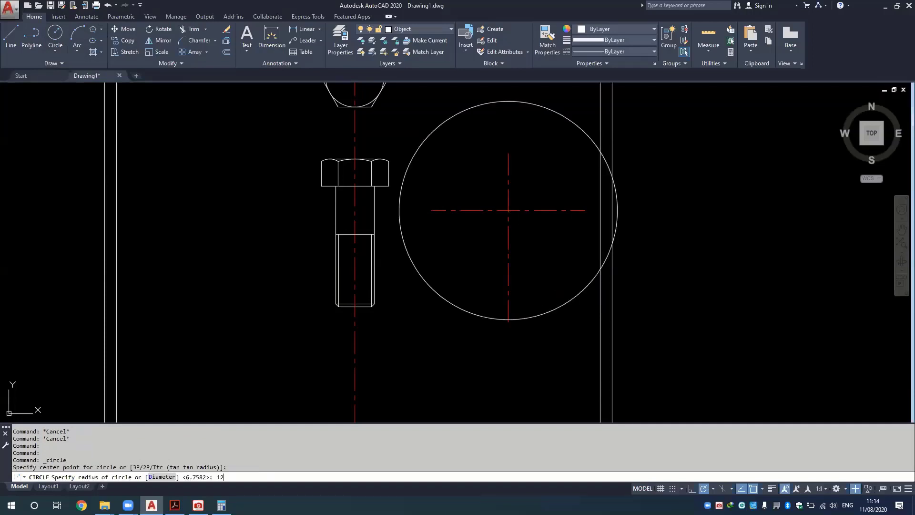
key("Return")
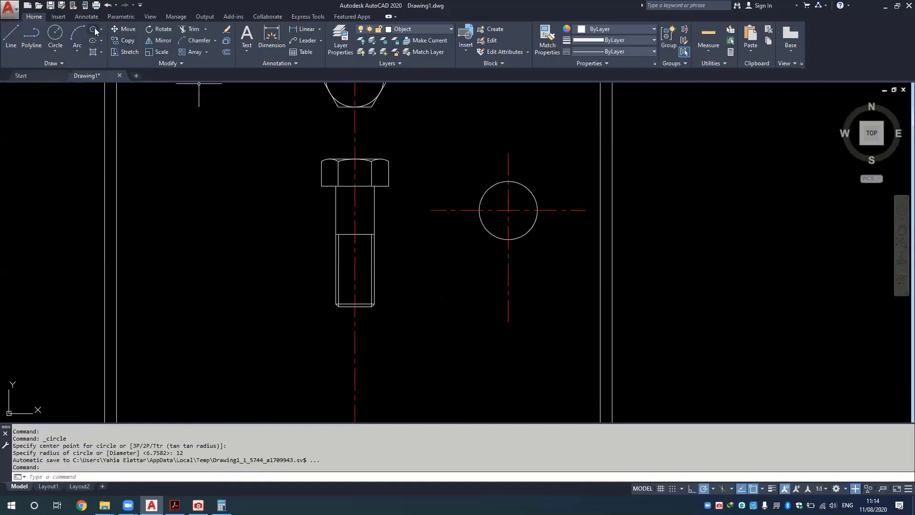
Add a six-sided polygon circumscribed at radius 12 on the same centre, then switch to the PDF.
left_click(93, 29)
key("Return")
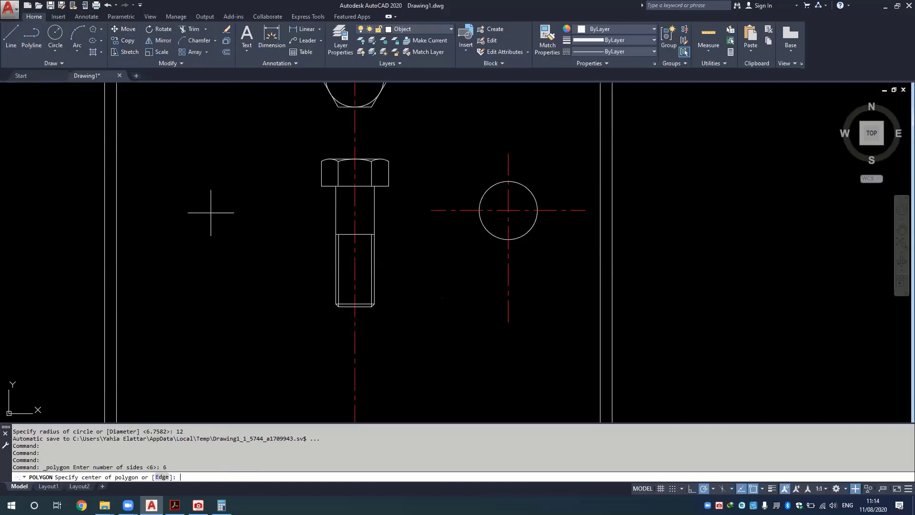
left_click(508, 210)
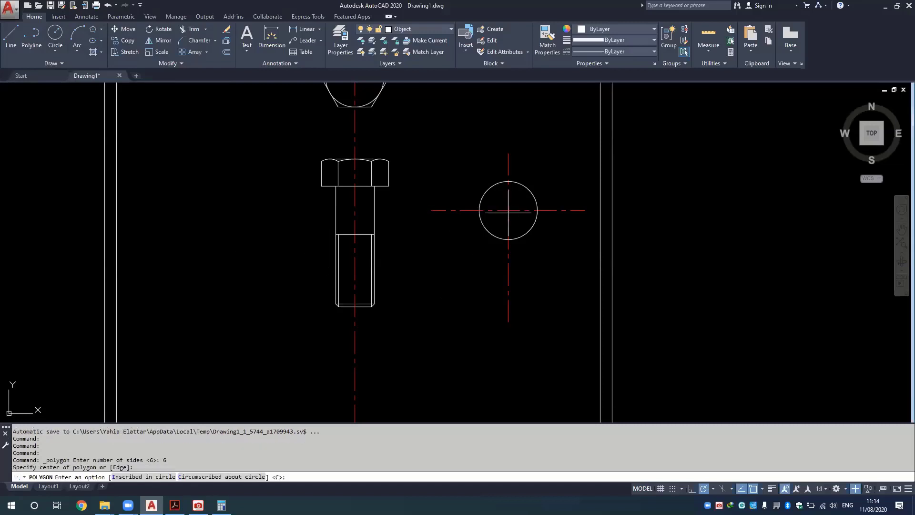
type("c")
key("Return")
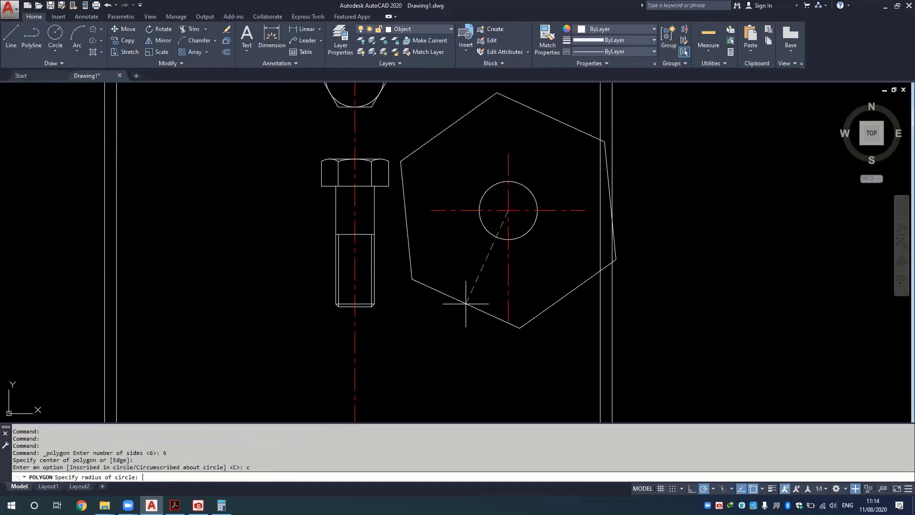
type("12")
key("Return")
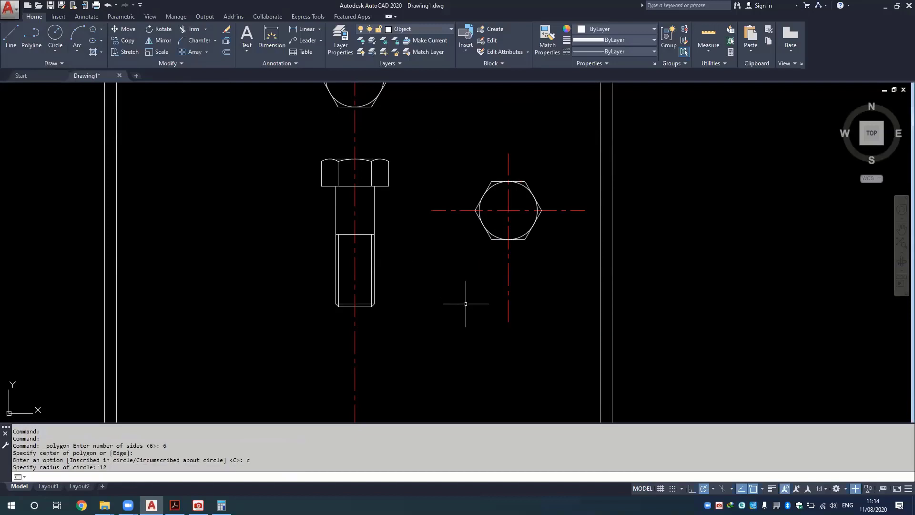
key("alt+Tab")
key("alt+Tab")
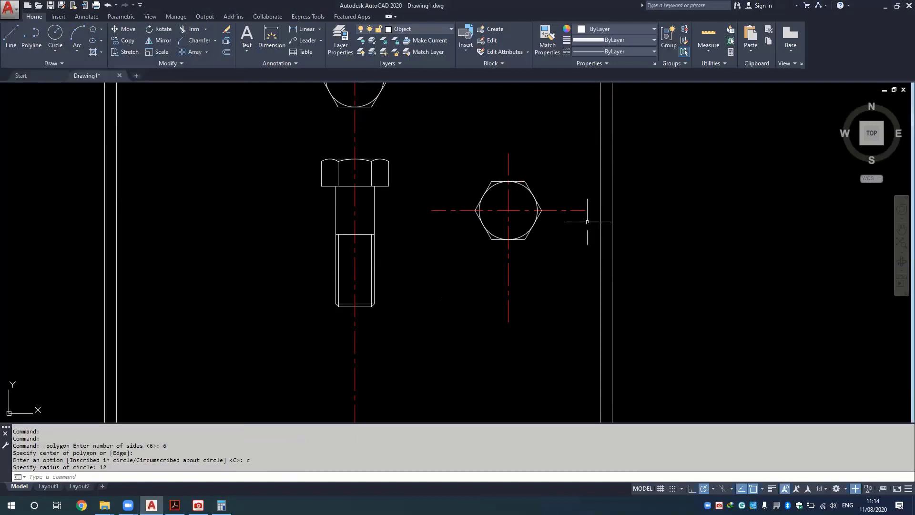
key("alt+Tab")
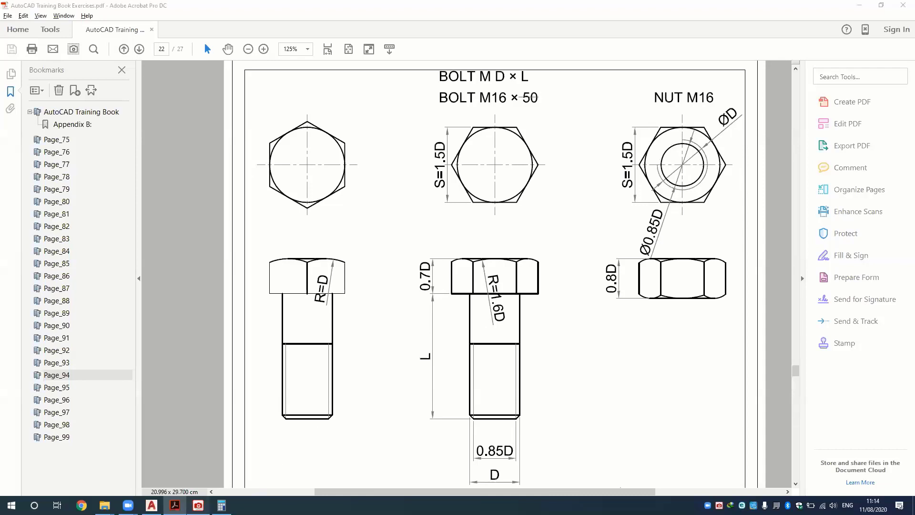
Calculate the 0.85D hole size as 0.85 × 16 = 13.6, then return to AutoCAD.
type("85")
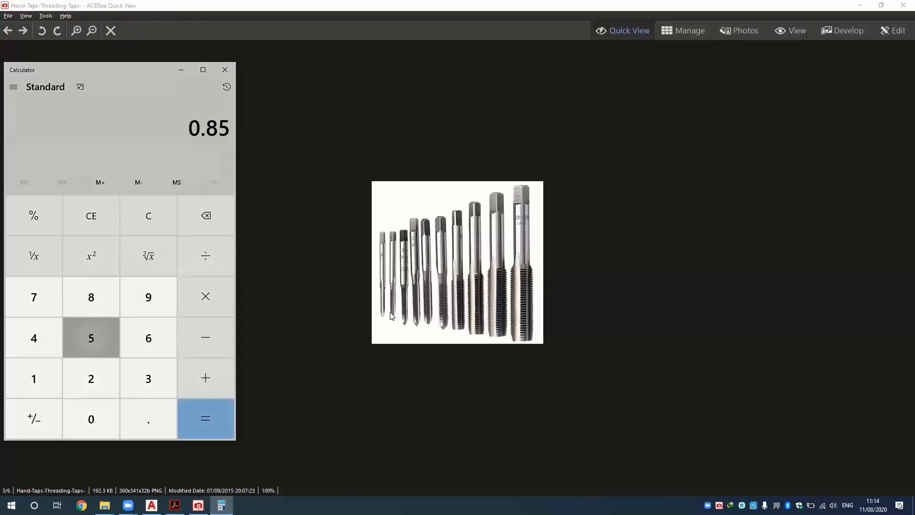
type("*16")
key("Return")
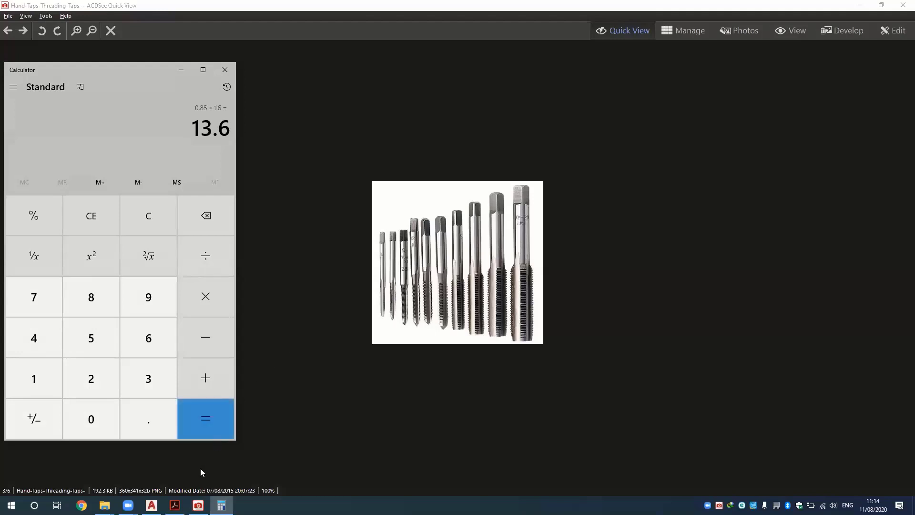
left_click(152, 505)
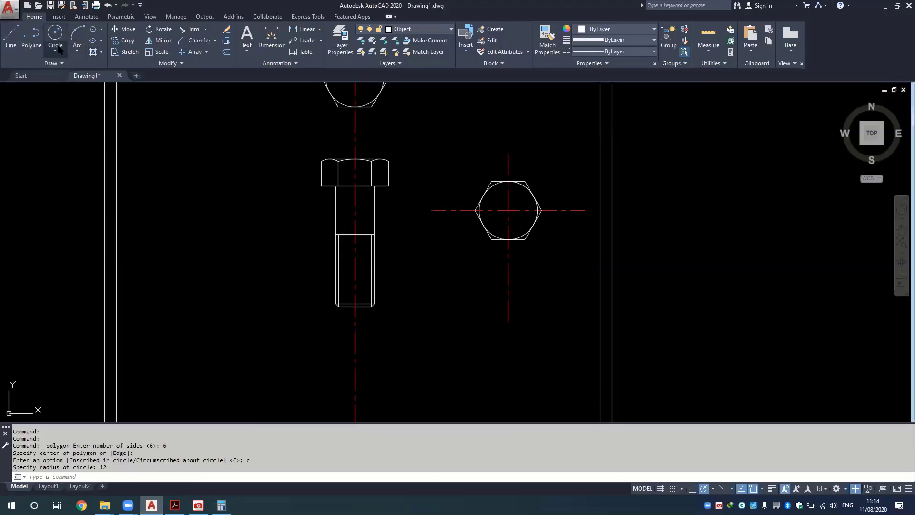
Draw a 13.6-diameter circle at the hexagon's centre, then switch to the threading-taps picture.
left_click(56, 50)
left_click(67, 85)
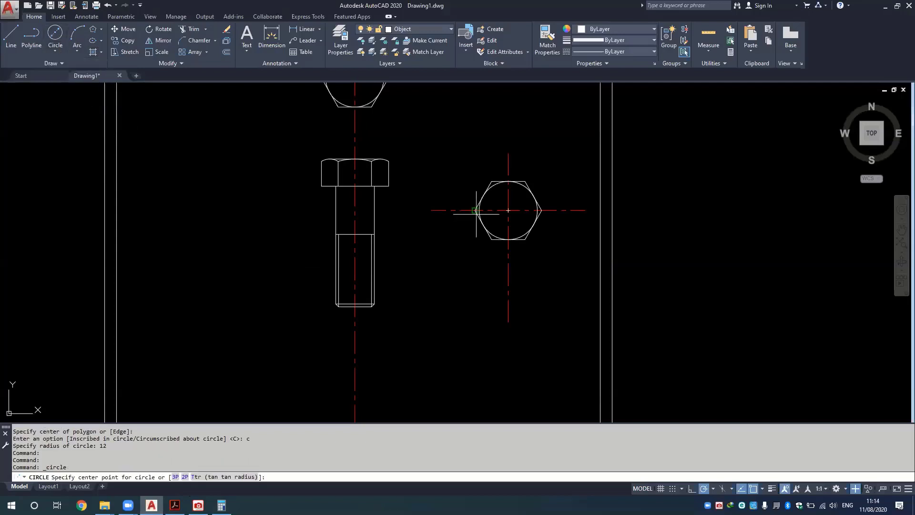
left_click(508, 211)
type("6")
key("Return")
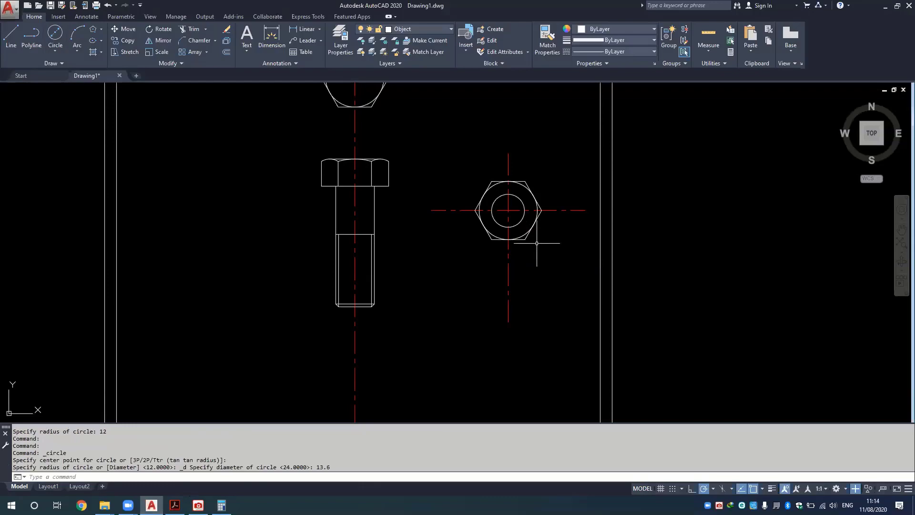
key("alt+Tab")
key("alt+Tab")
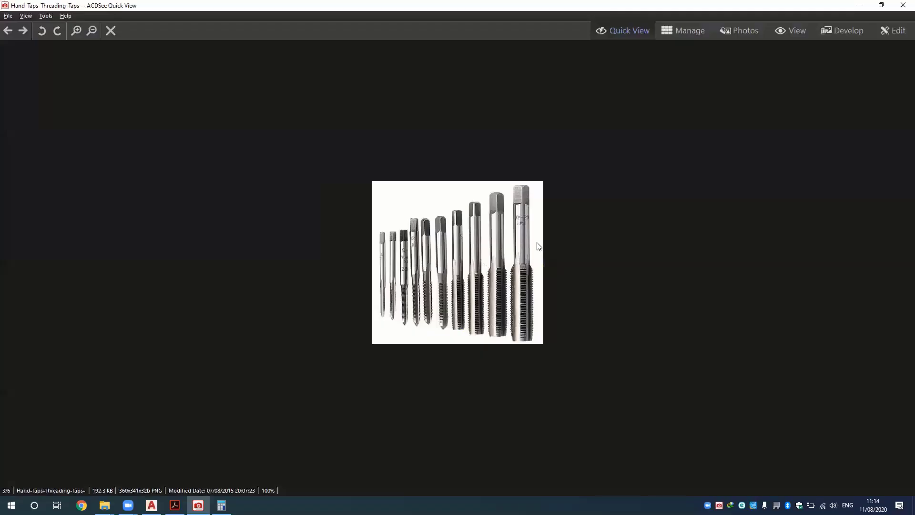
key("alt+Tab")
Review the nut top view's ØD and Ø0.85D circles in the PDF, then return to AutoCAD.
left_click(537, 242)
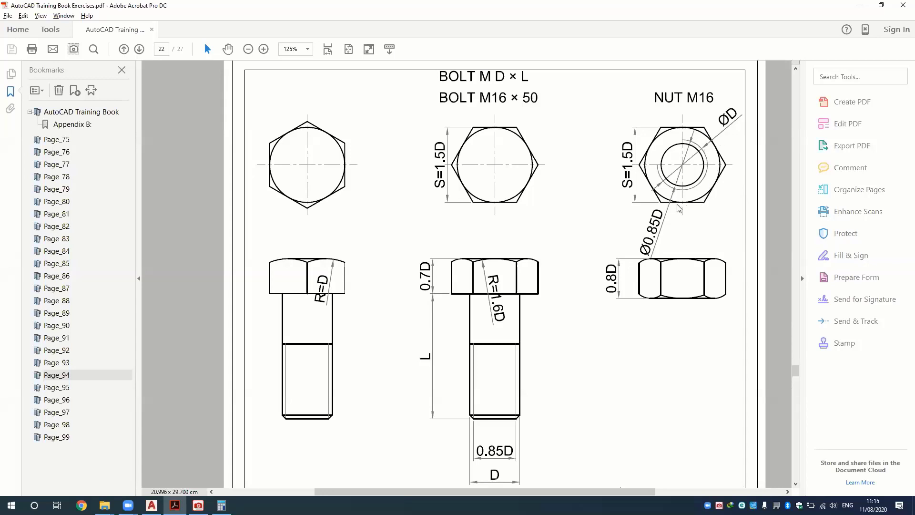
key("alt+Tab")
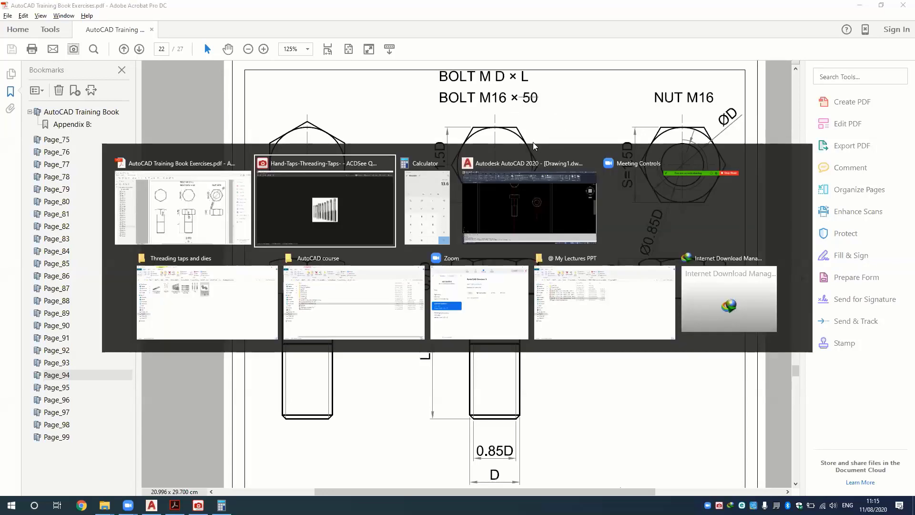
key("alt+Tab")
key("alt+Tab")
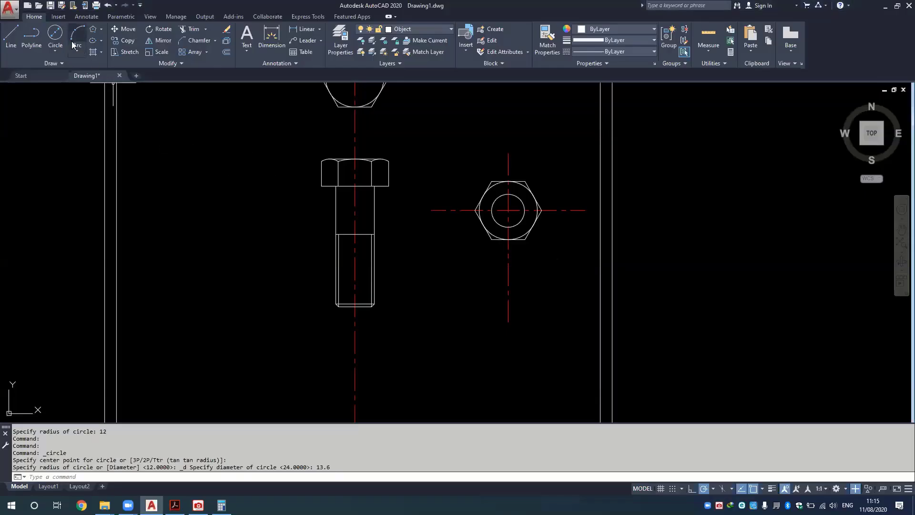
Draw a radius-8 circle centred on the hexagon.
left_click(57, 50)
left_click(57, 68)
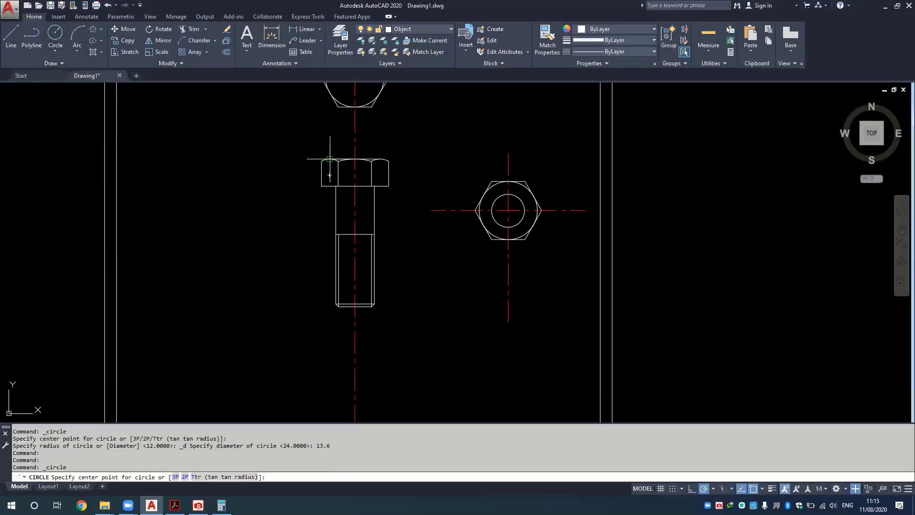
left_click(508, 210)
type("8")
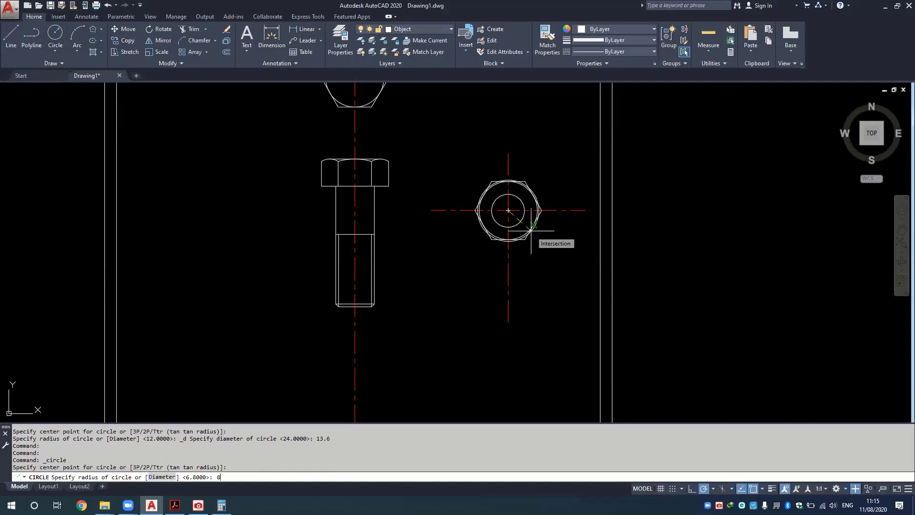
key("Return")
scroll(531, 230, "up", 3)
scroll(540, 176, "up", 1)
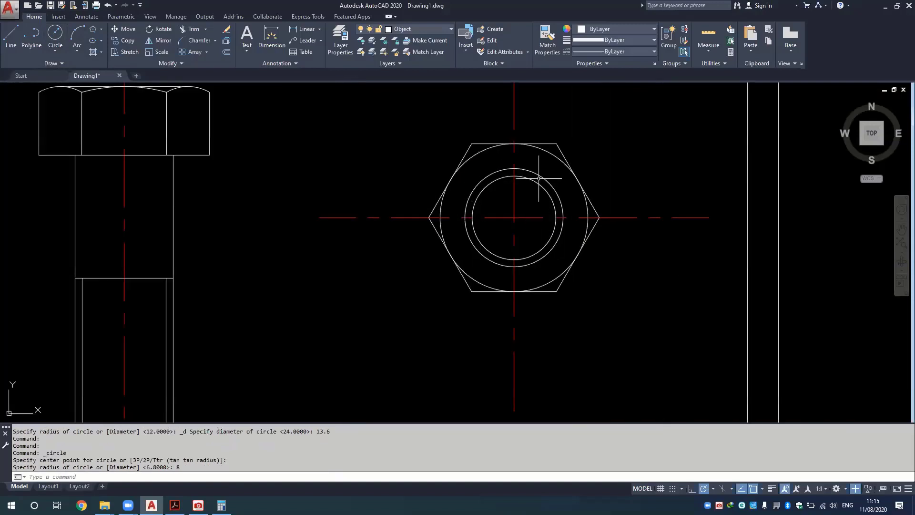
Move the radius-8 circle to the Thin layer and trim away its upper-left quarter.
left_click(539, 176)
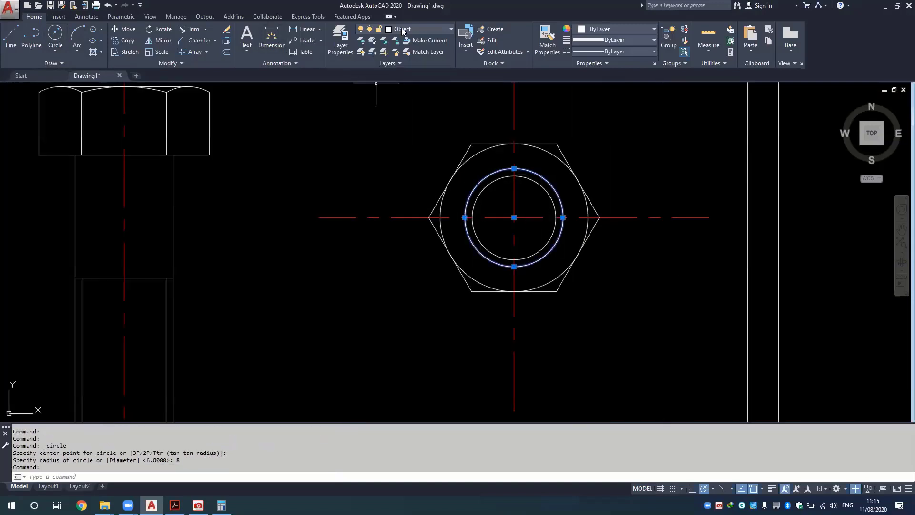
left_click(404, 30)
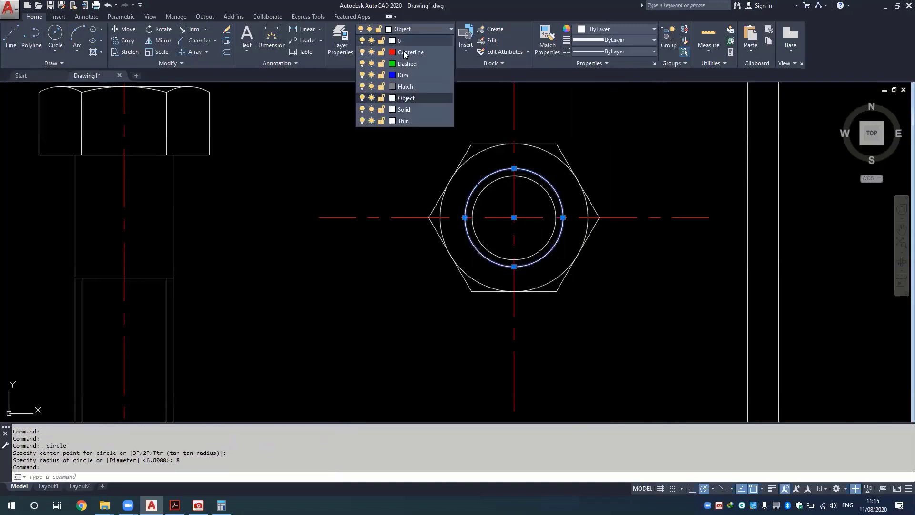
left_click(415, 121)
key("Escape")
type("tr")
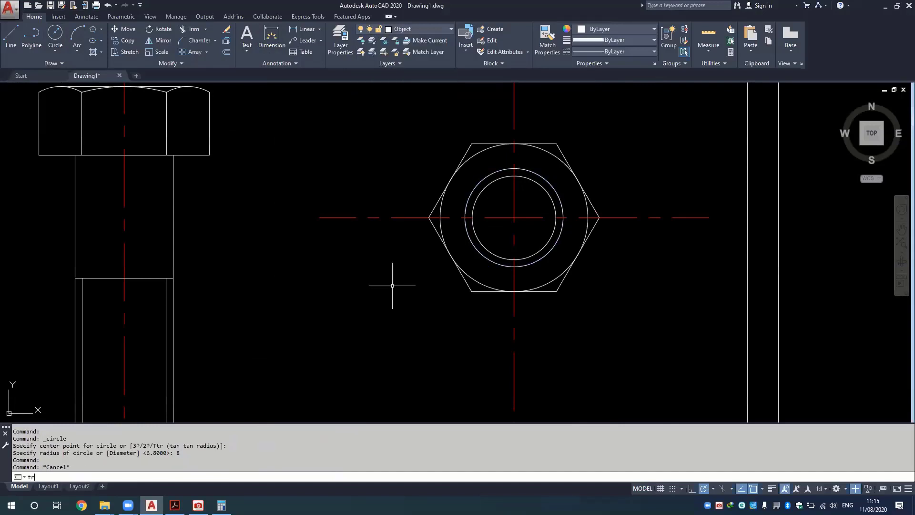
key("Return")
left_click(474, 182)
key("Escape")
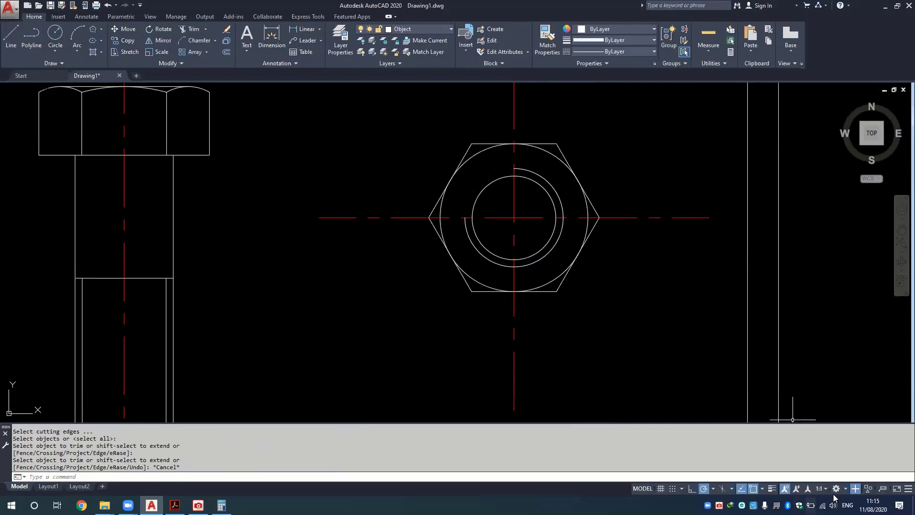
Preview the real lineweights, turn them back off, and clear a stray selection.
left_click(771, 488)
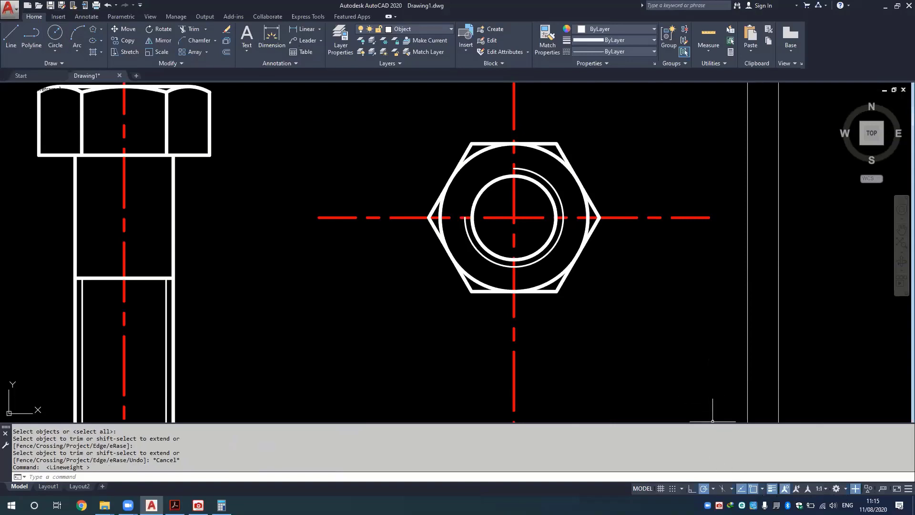
left_click(771, 489)
right_click(574, 367)
left_click(538, 361)
middle_click_drag(547, 367, 538, 337)
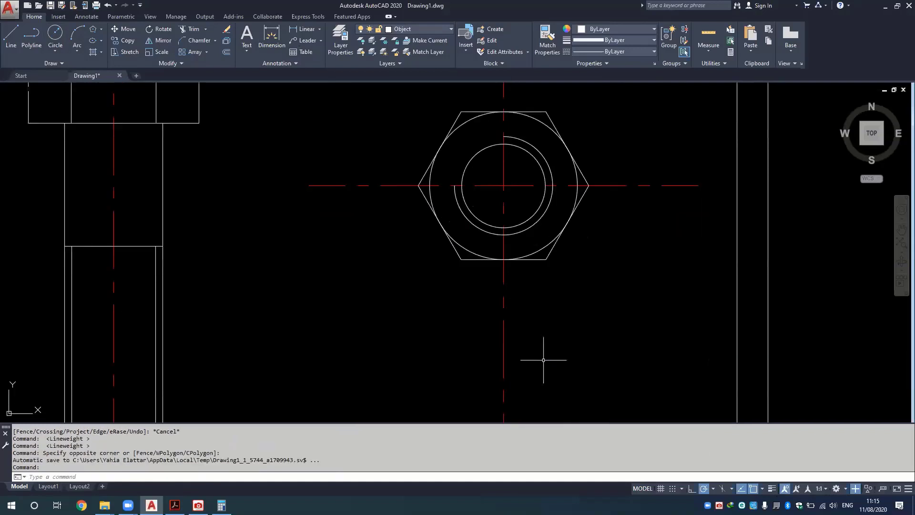
key("Escape")
scroll(524, 324, "down", 1)
scroll(381, 239, "down", 1)
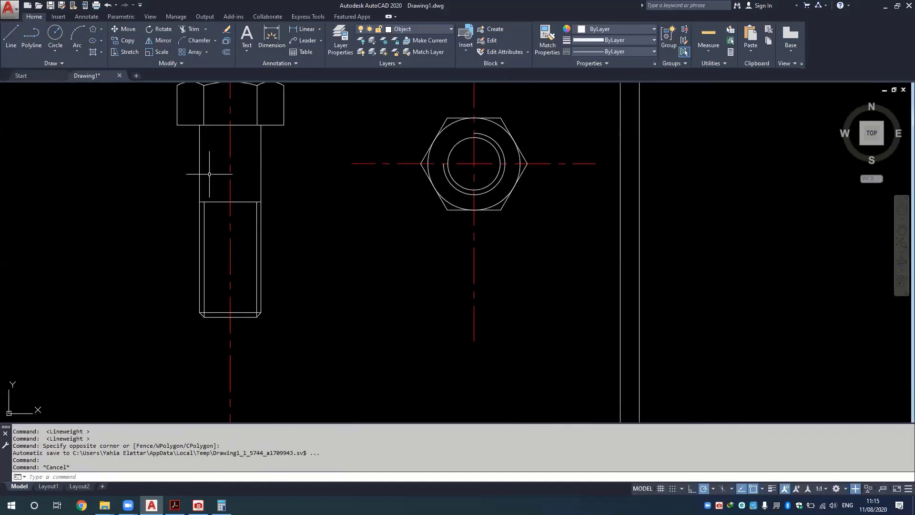
Draw a horizontal line below the nut's top view.
left_click(11, 36)
left_click(561, 273)
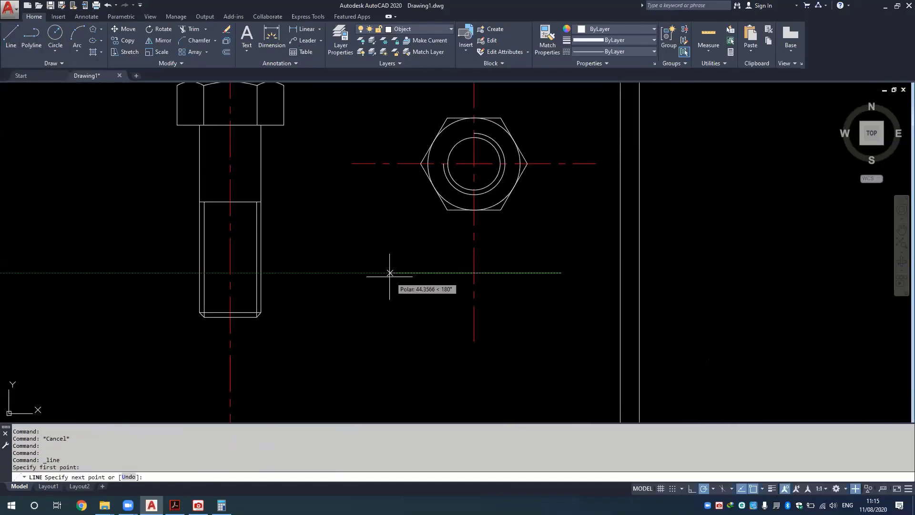
left_click(376, 273)
key("Escape")
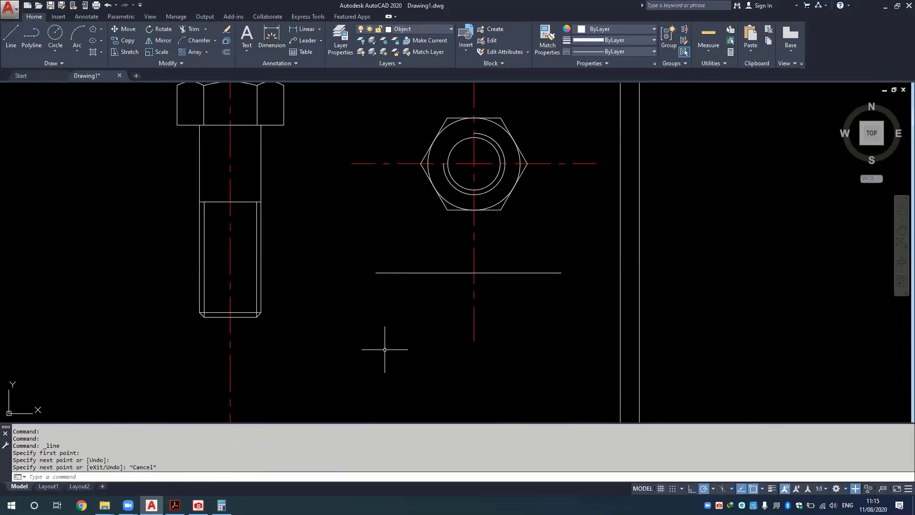
Compute the nut height 0.8 × 16 = 12.8 in Calculator, then return to AutoCAD.
key("alt+Tab")
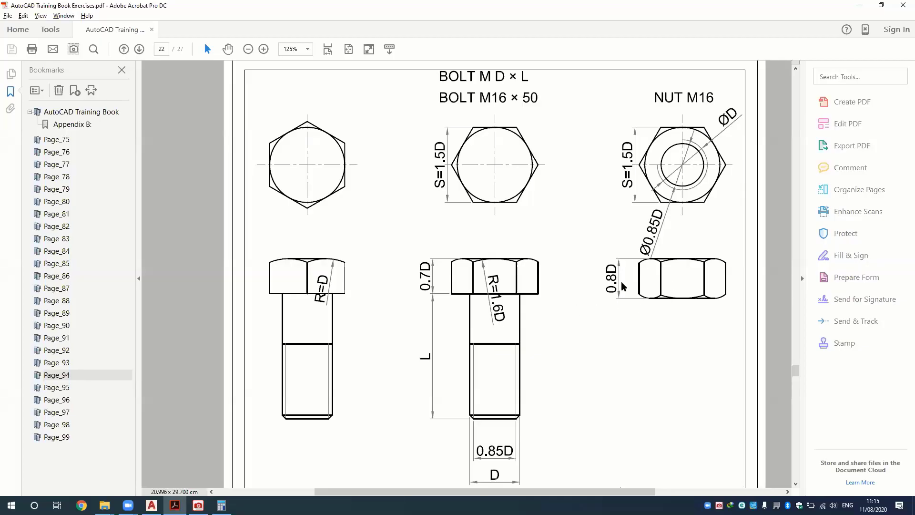
key("alt+Tab")
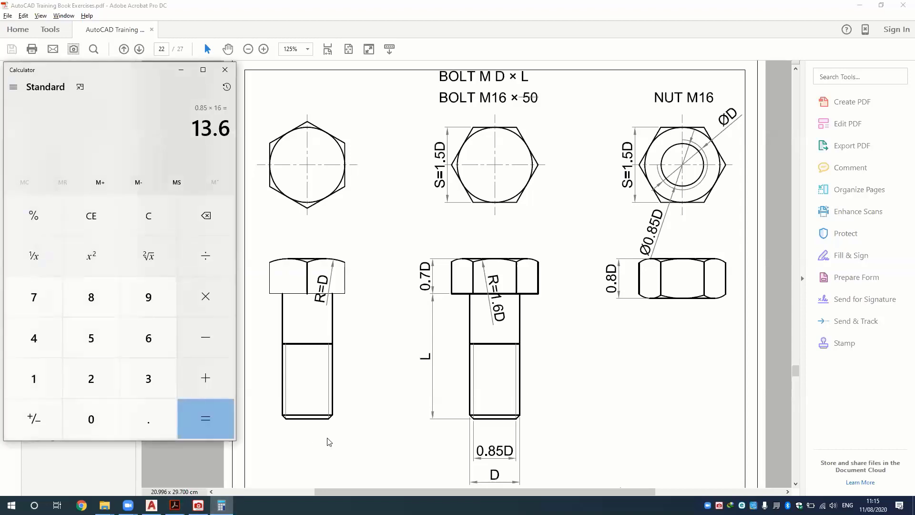
type("0.8*16")
key("Return")
key("alt+Tab")
key("alt+Tab")
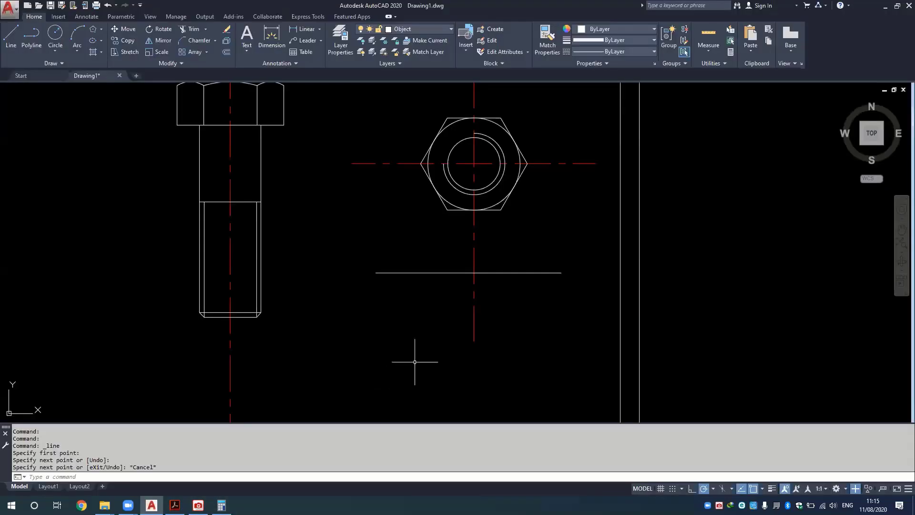
Offset the horizontal line 12.8 downward with OFFSET.
type("o")
key("Return")
type("12.8")
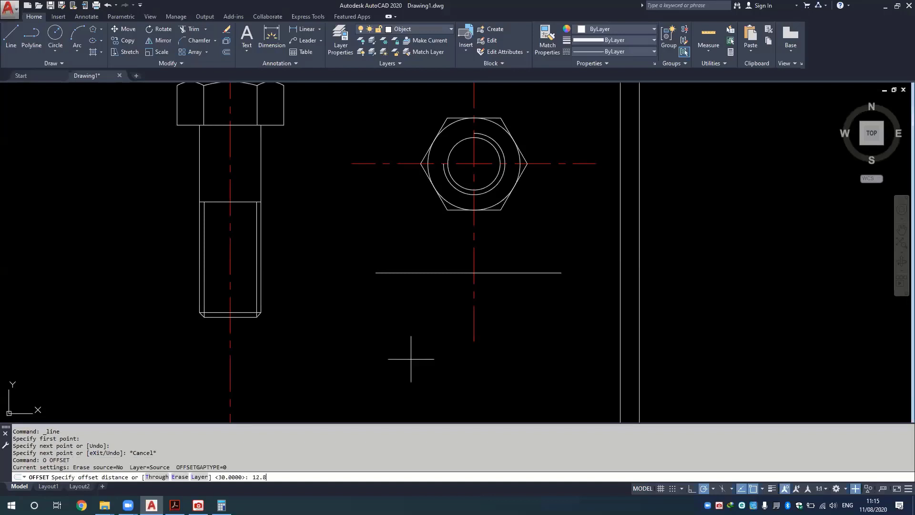
key("Return")
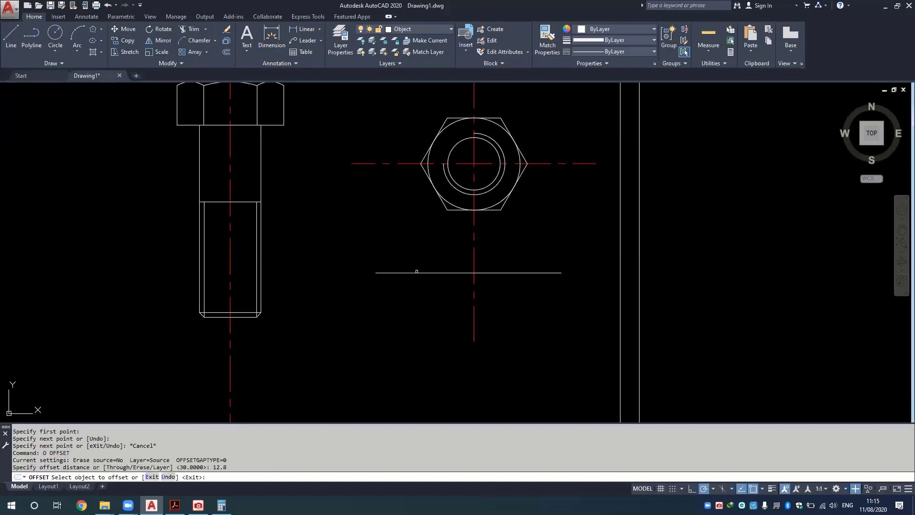
left_click(417, 272)
left_click(427, 310)
key("Escape")
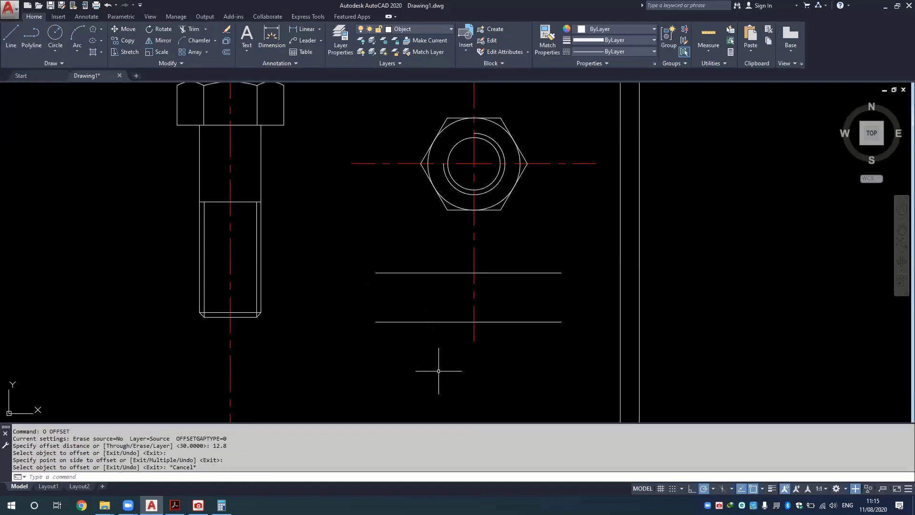
Draw four vertical lines down from the hexagon corners past the lower horizontal.
left_click(10, 46)
left_click(500, 210)
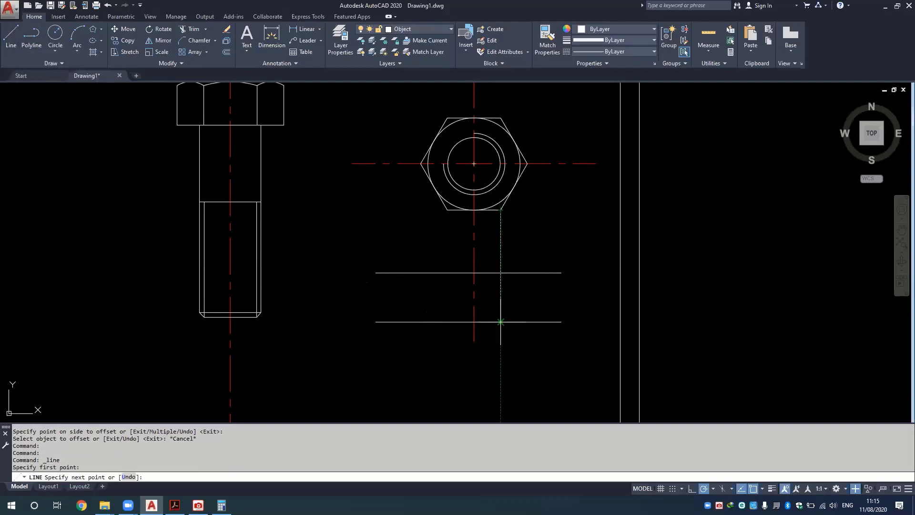
left_click(500, 340)
key("Escape")
key("Return")
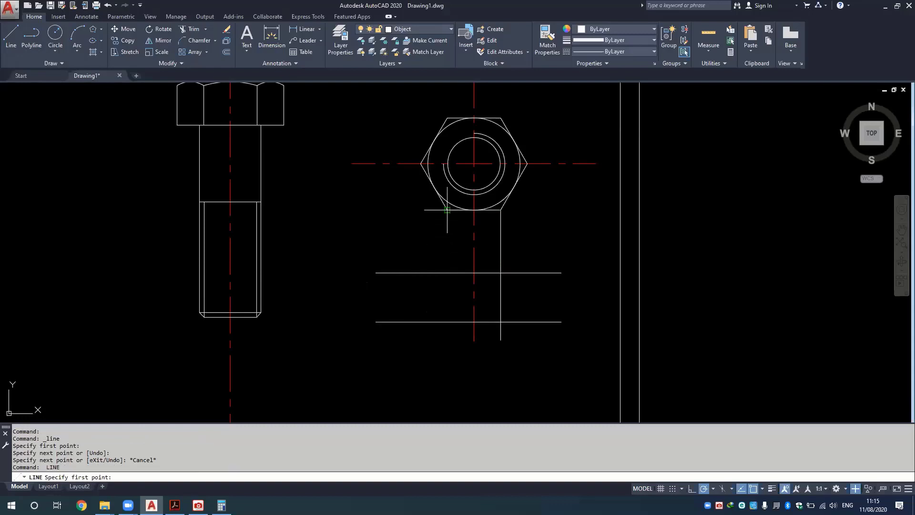
left_click(447, 210)
left_click(447, 350)
key("Escape")
key("Return")
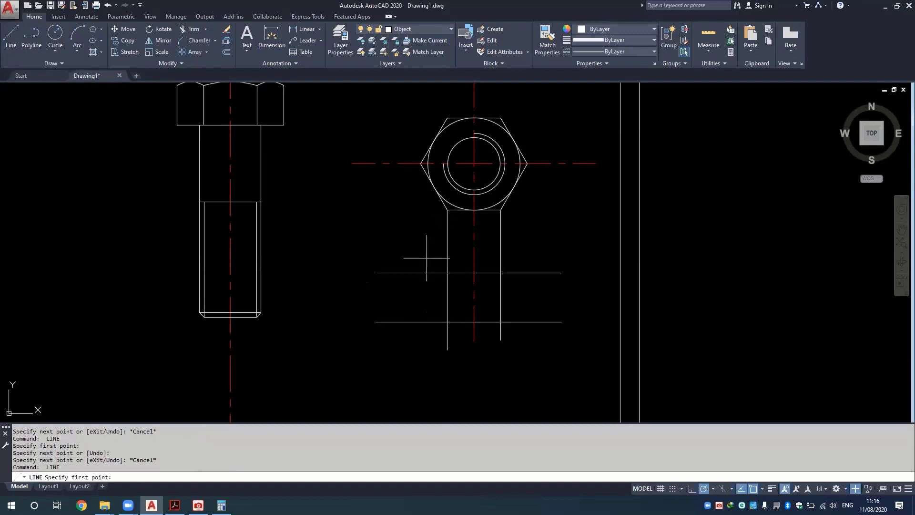
left_click(420, 164)
left_click(420, 342)
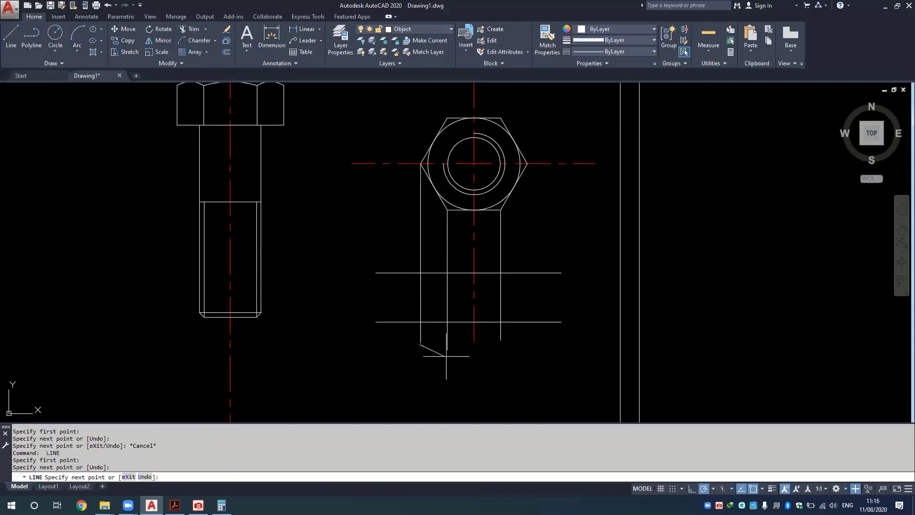
key("Escape")
key("Return")
left_click(527, 164)
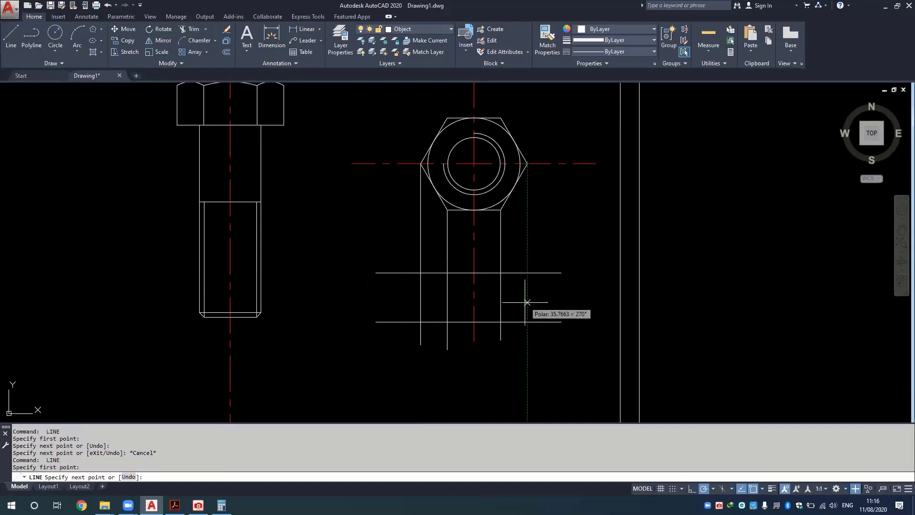
left_click(527, 342)
key("Escape")
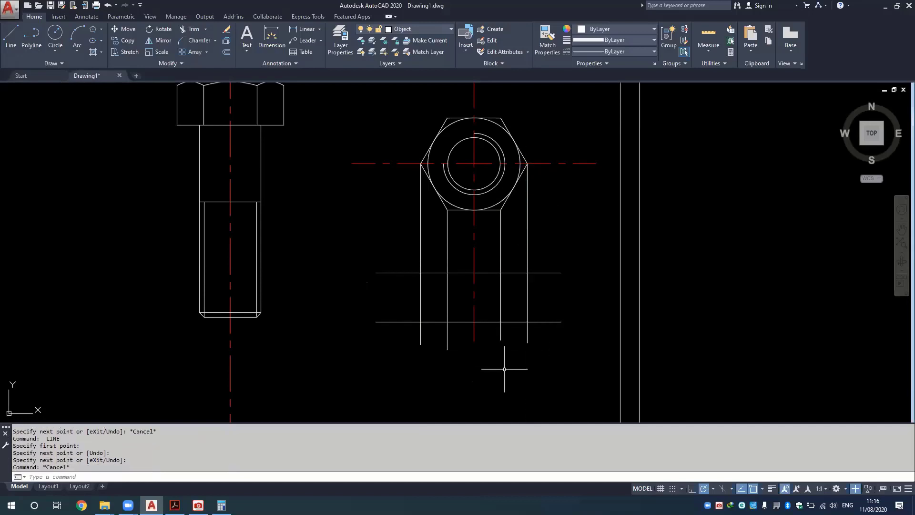
type("tr")
Trim overhangs and connecting segments, leaving a three-faced 12.8-high front view.
key("Return")
left_click(572, 238)
left_click(527, 302)
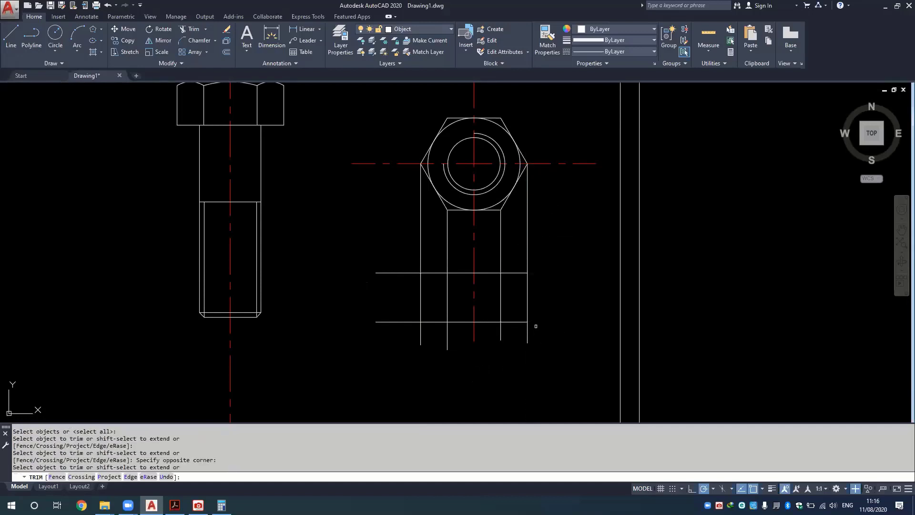
left_click(537, 326)
left_click(497, 332)
left_click_drag(459, 328, 407, 333)
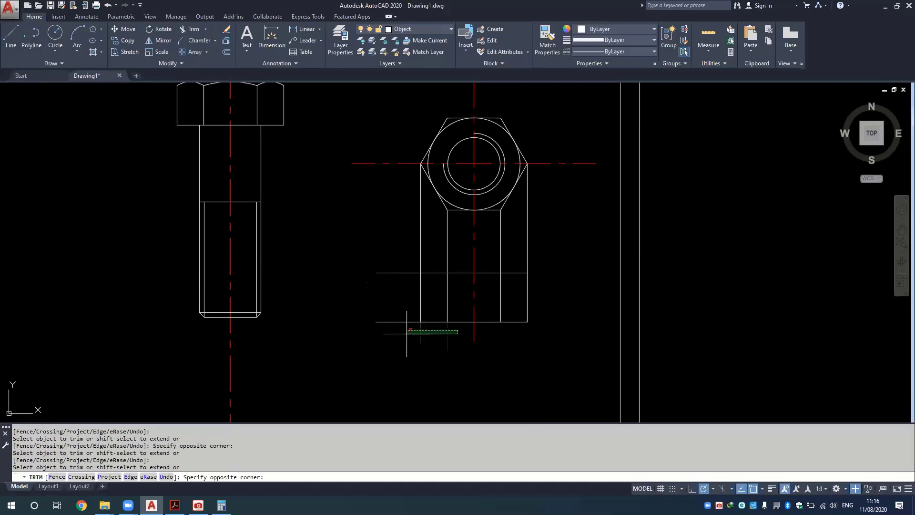
left_click(388, 246)
left_click(394, 357)
left_click(457, 255)
left_click(403, 255)
left_click(557, 247)
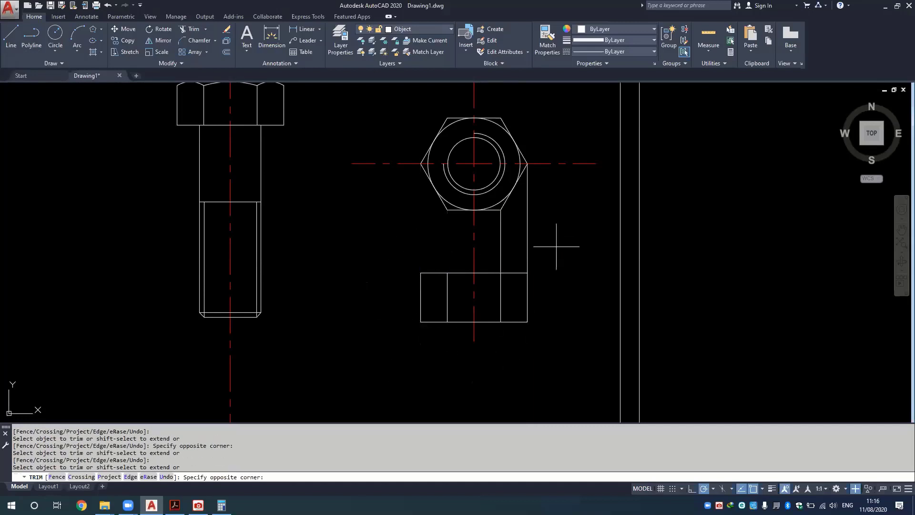
left_click(483, 248)
key("Escape")
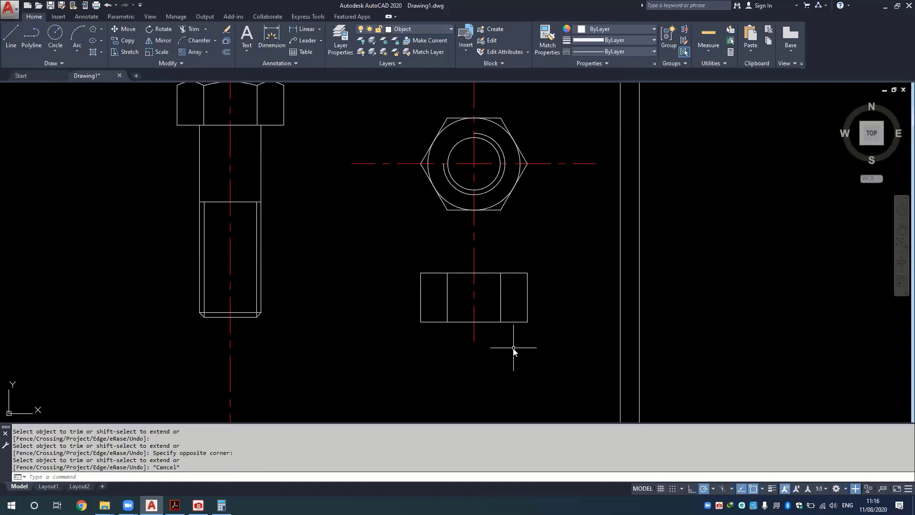
key("alt+Tab")
key("alt+Tab")
Read the R=1.6D radius in the PDF, get 1.6 × 16 = 25.6, then return to AutoCAD.
key("Tab")
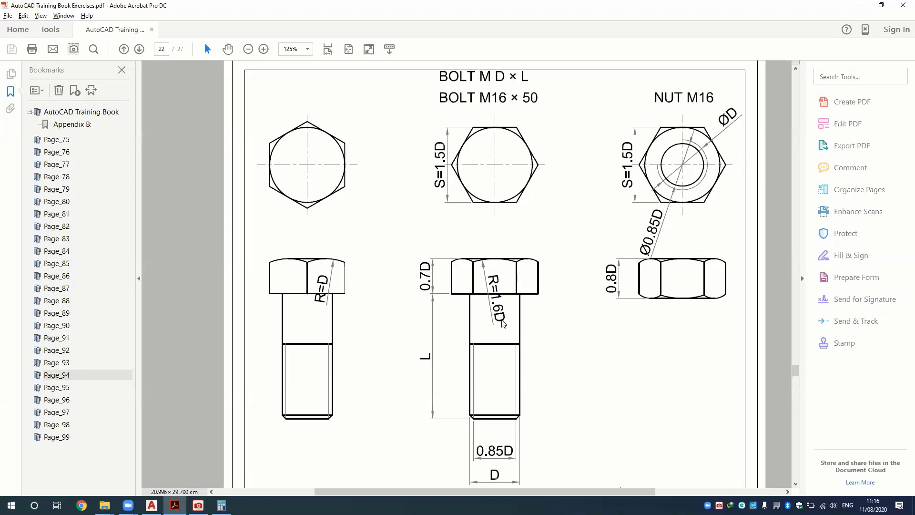
key("alt+Tab")
type("1.")
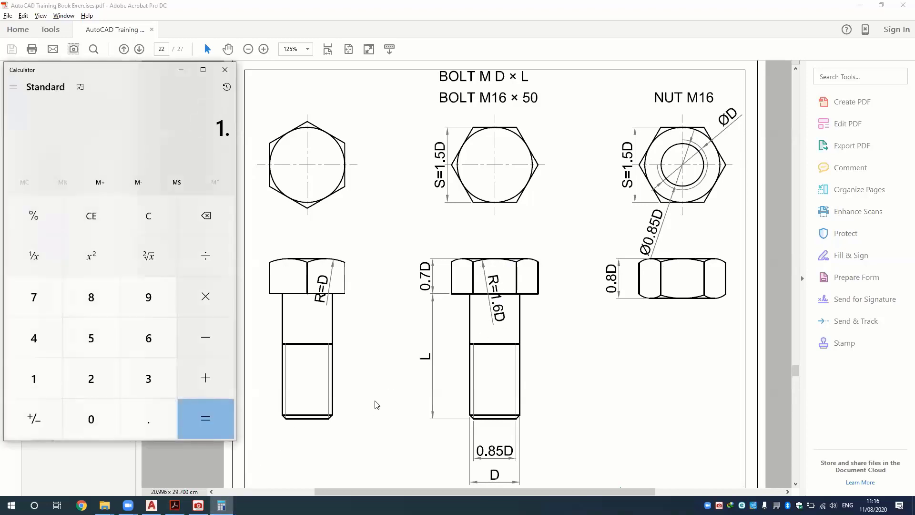
type("6 × 16")
key("Return")
left_click(152, 505)
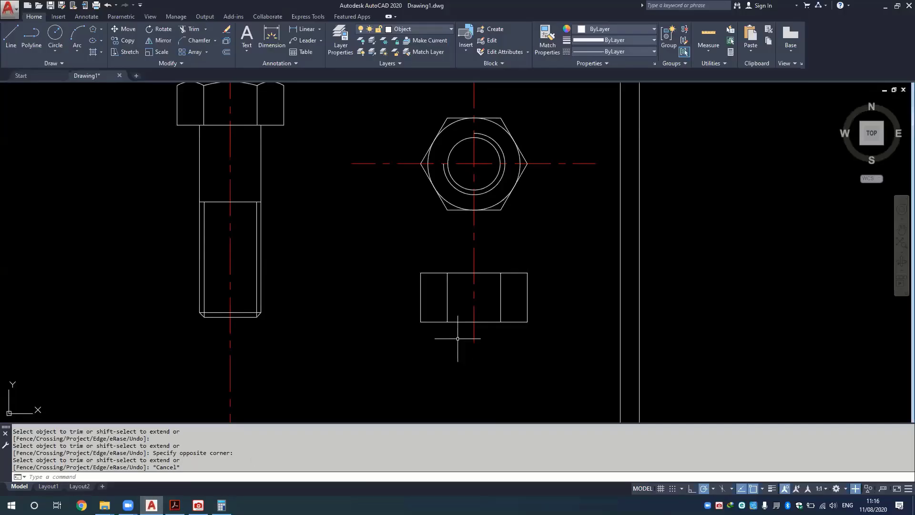
Draw a horizontal line between the midpoints of the nut rectangle's right and left sides.
scroll(487, 324, "up", 2)
scroll(486, 325, "up", 2)
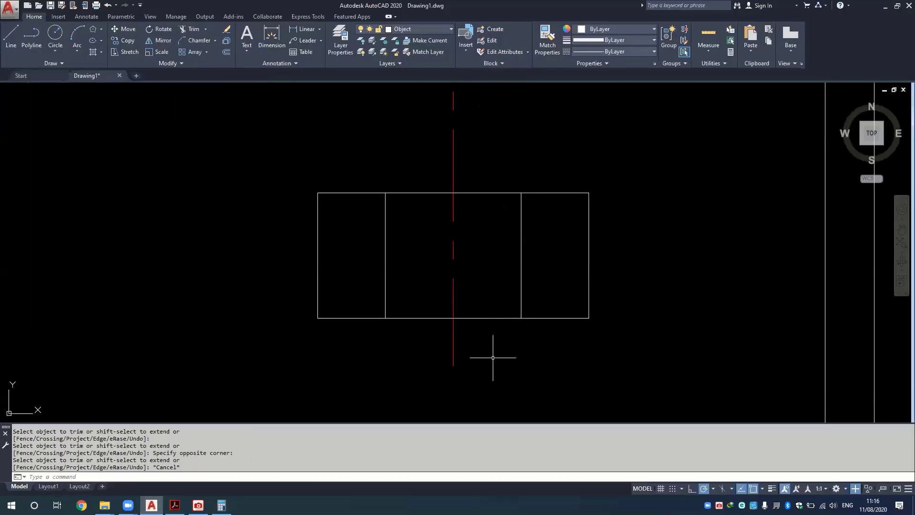
left_click(10, 34)
right_click(547, 241, "shift")
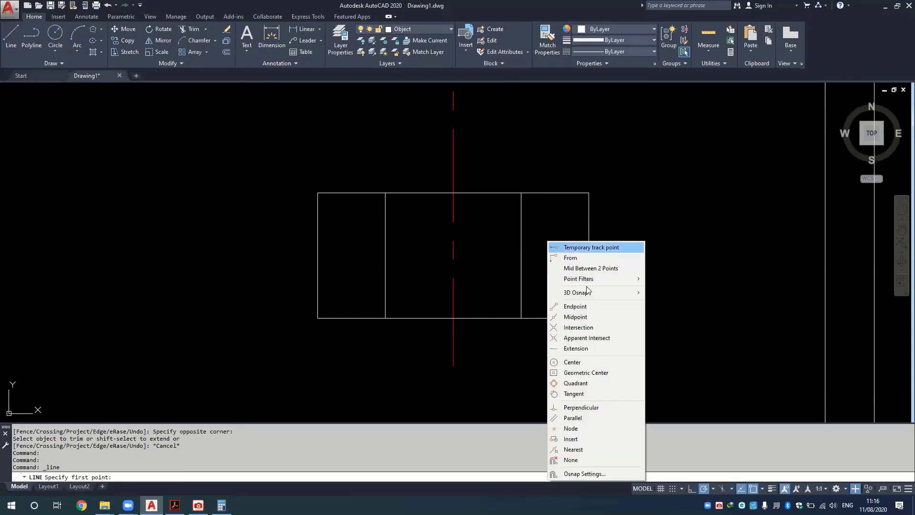
left_click(576, 316)
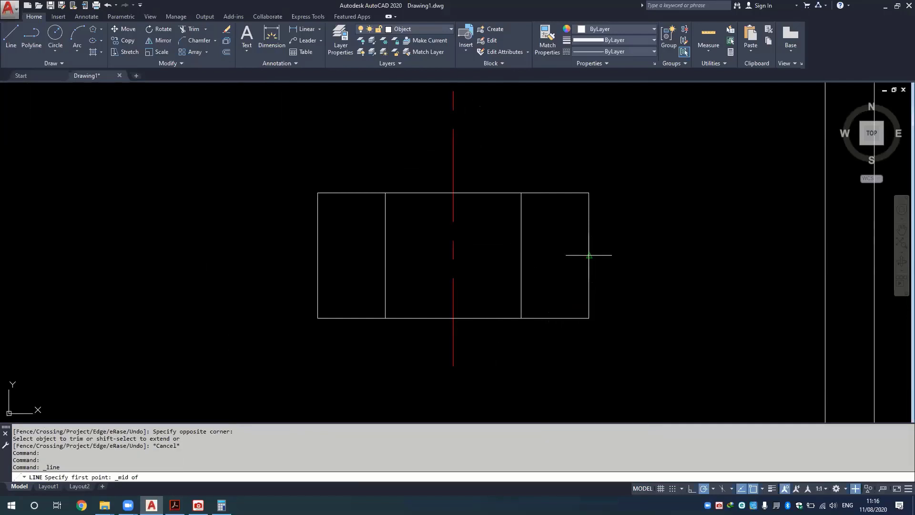
left_click(587, 255)
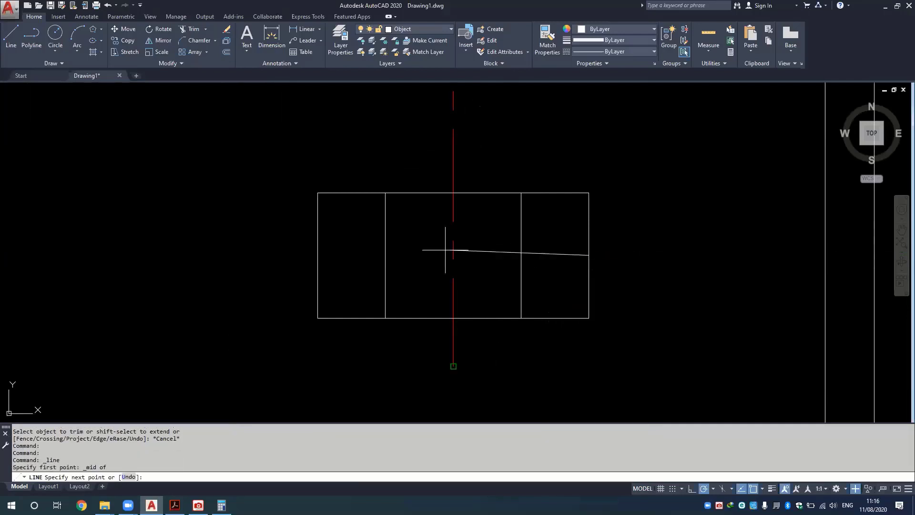
left_click(326, 256)
key("Escape")
Put the new horizontal line on the red Centerline layer.
left_click(419, 255)
left_click(420, 236)
left_click(424, 33)
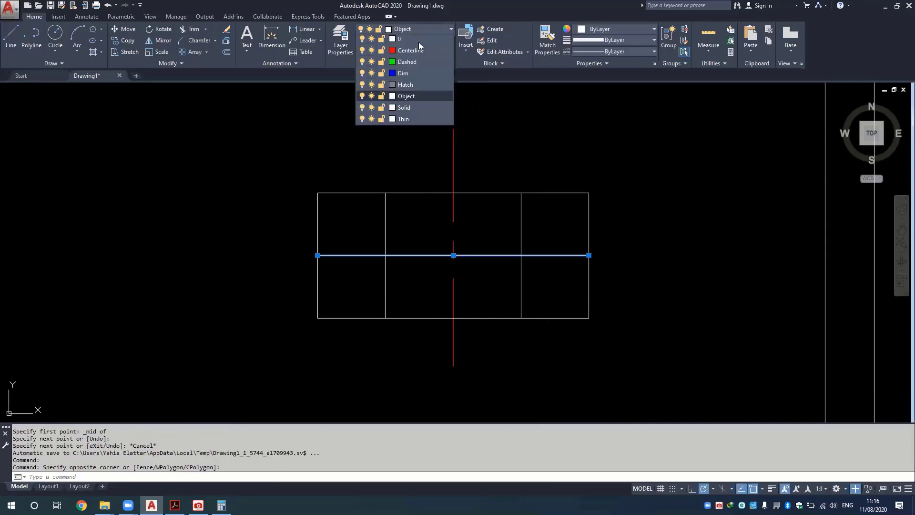
left_click(418, 53)
key("Escape")
key("Escape")
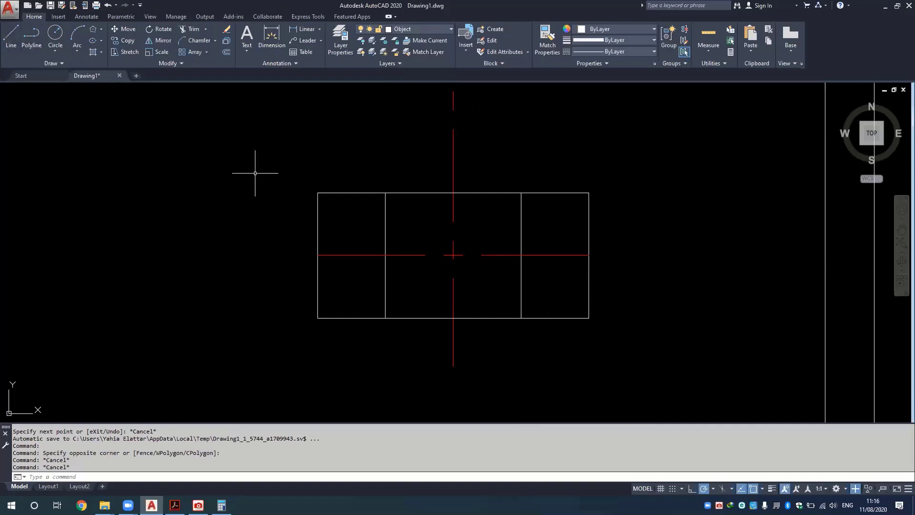
type("o")
key("Return")
key("Return")
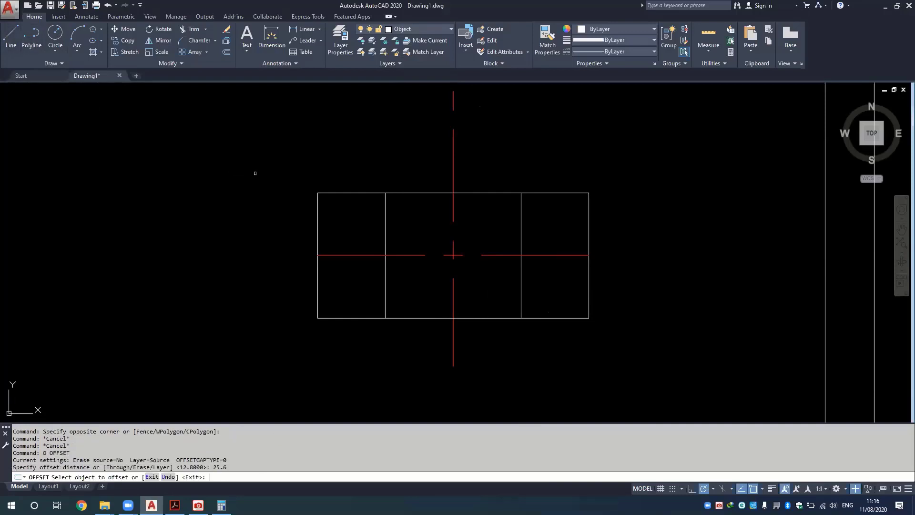
Offset the nut's edge 25.6 below the nut's front view.
left_click(404, 193)
left_click(435, 310)
scroll(438, 340, "down", 5)
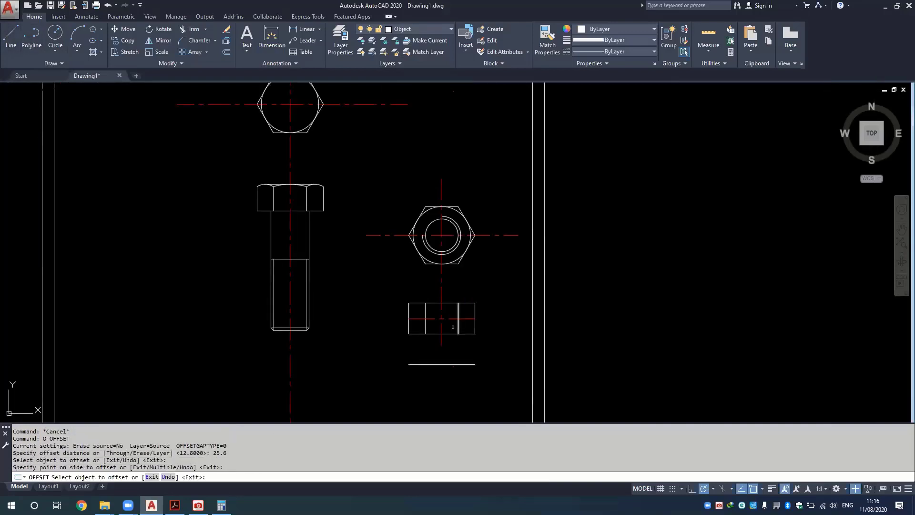
key("Escape")
left_click(442, 329)
left_click(444, 363)
key("Escape")
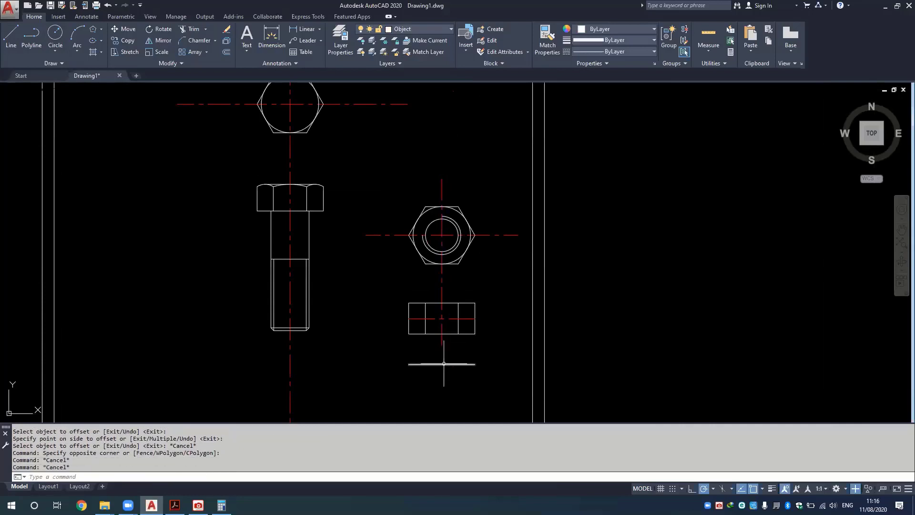
Extend the vertical centre line to the offset line and draw a circle from there to the nut's top edge.
type("ex")
key("Return")
key("Return")
left_click(442, 344)
key("Escape")
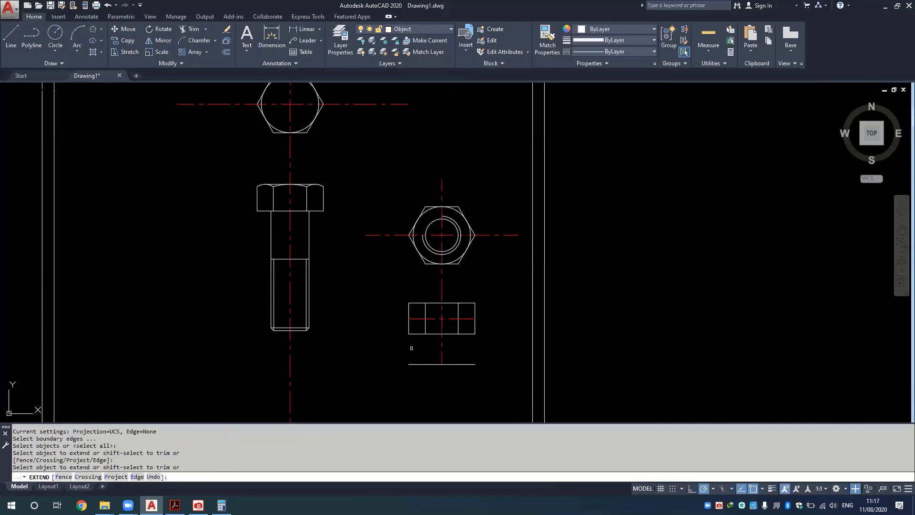
key("Escape")
left_click(55, 37)
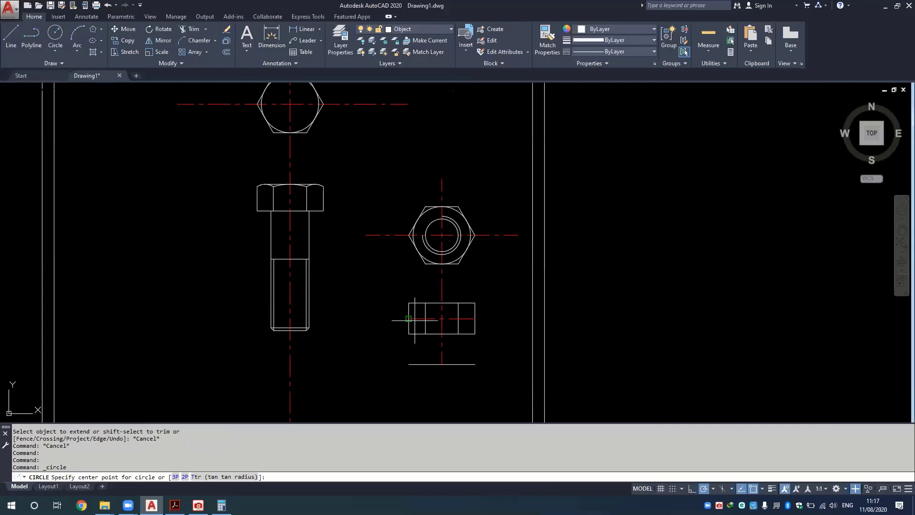
left_click(441, 364)
left_click(442, 303)
key("Escape")
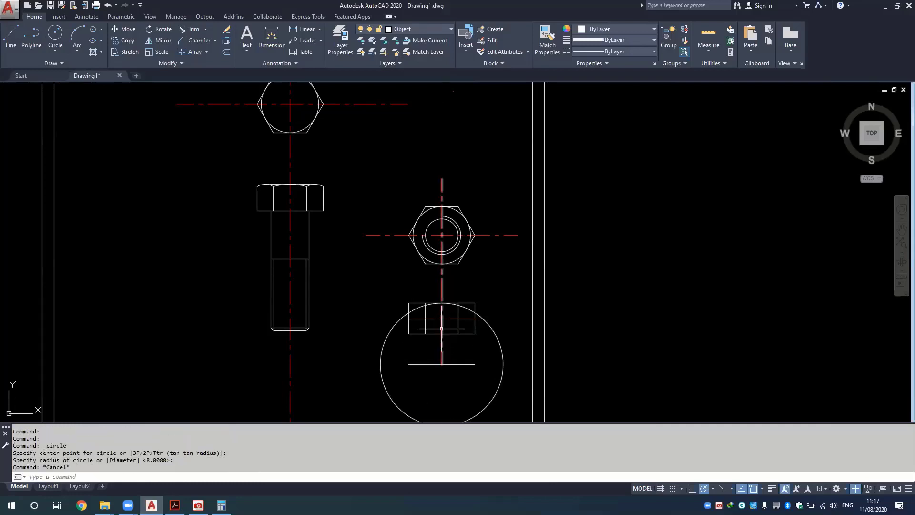
Trim the circle outside the inner vertical lines, leaving a chamfer arc on the top edge.
scroll(442, 303, "up", 4)
scroll(439, 302, "up", 4)
middle_click_drag(466, 323, 431, 251)
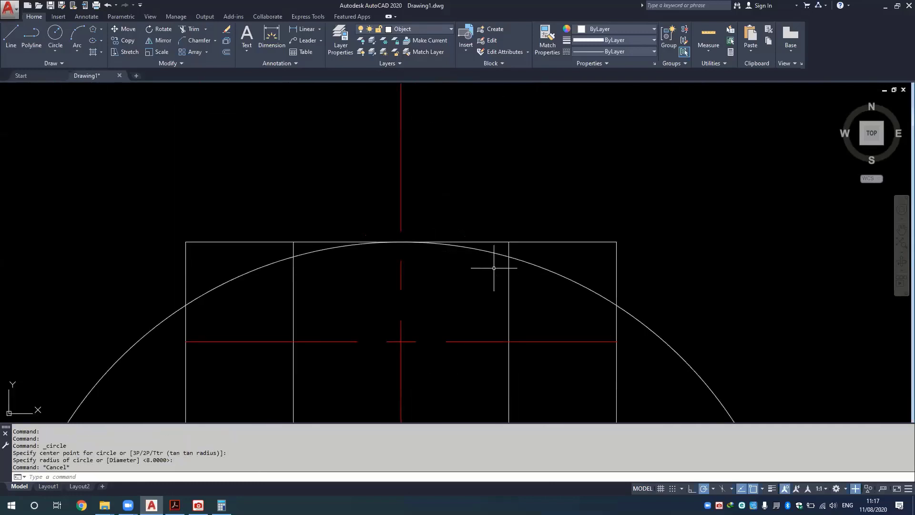
left_click(491, 254)
left_click(531, 292)
left_click(491, 296)
left_click(292, 262)
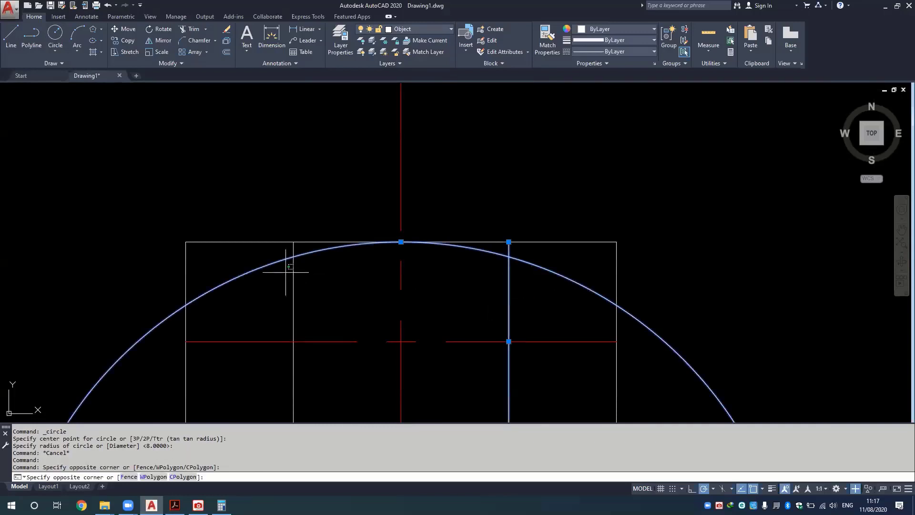
left_click(317, 281)
left_click(290, 288)
type("tr")
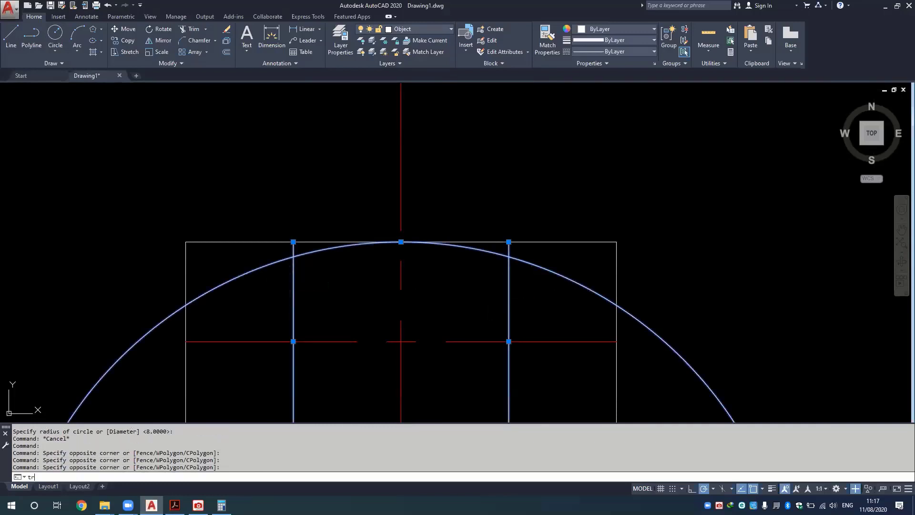
key("Return")
left_click(280, 258)
key("Escape")
Mirror the chamfer arc about the horizontal centre line, keeping the original.
scroll(359, 285, "down", 2)
middle_click_drag(359, 285, 324, 285)
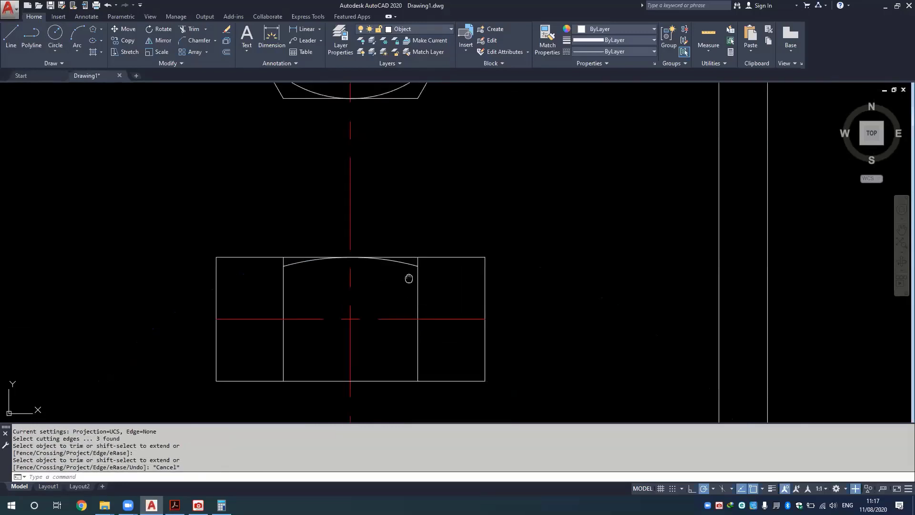
middle_click_drag(408, 276, 408, 242)
left_click(403, 230)
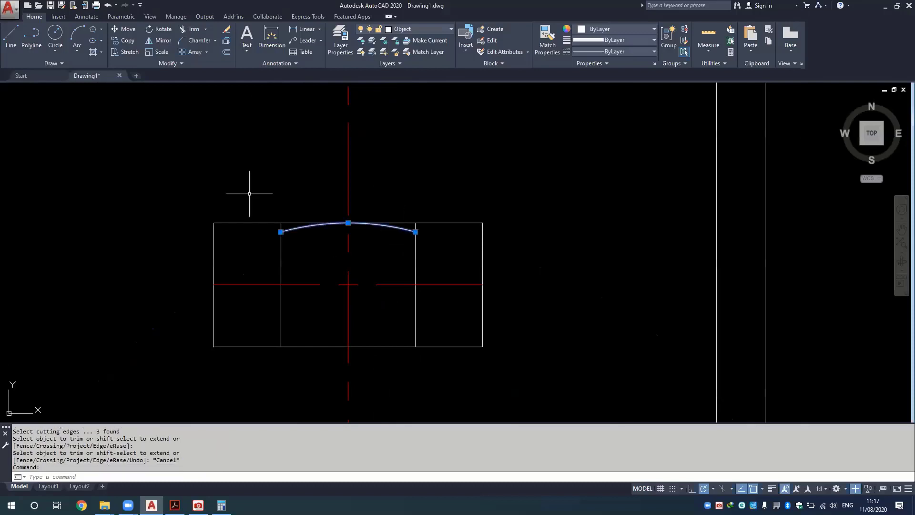
left_click(160, 40)
left_click(293, 284)
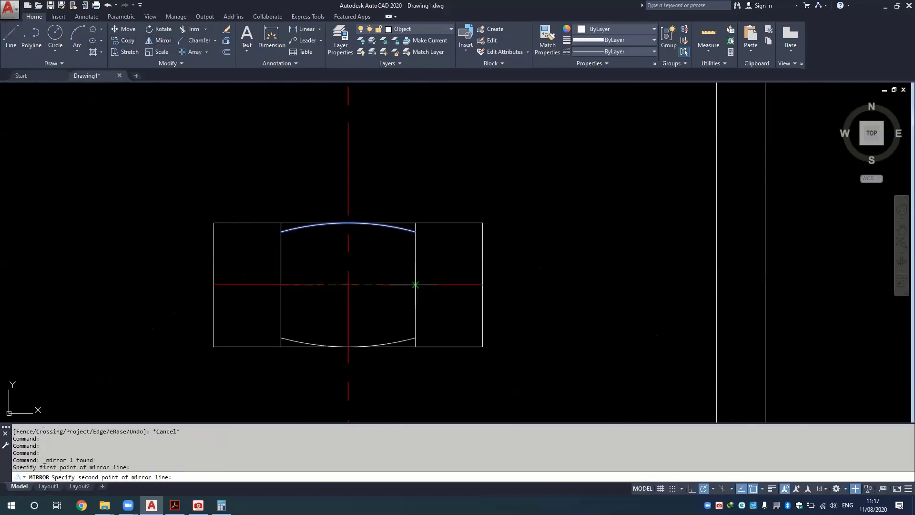
left_click(403, 285)
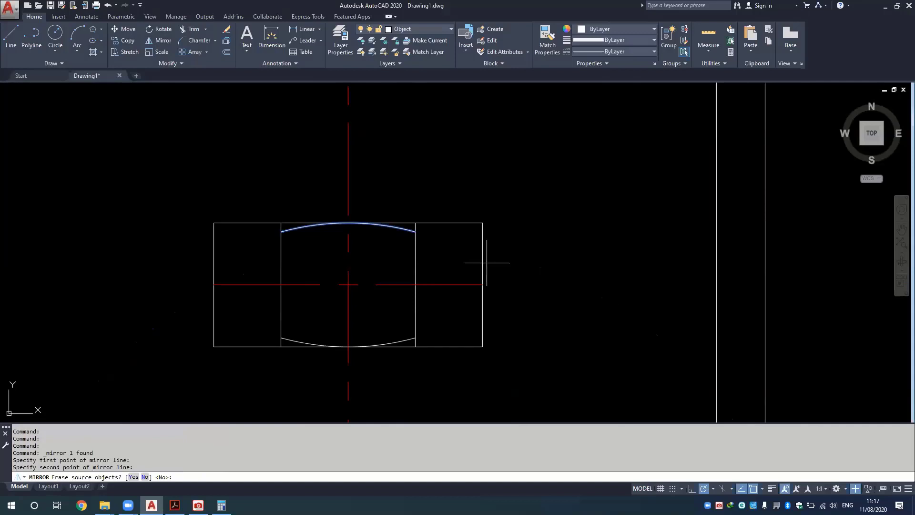
type("n")
key("Return")
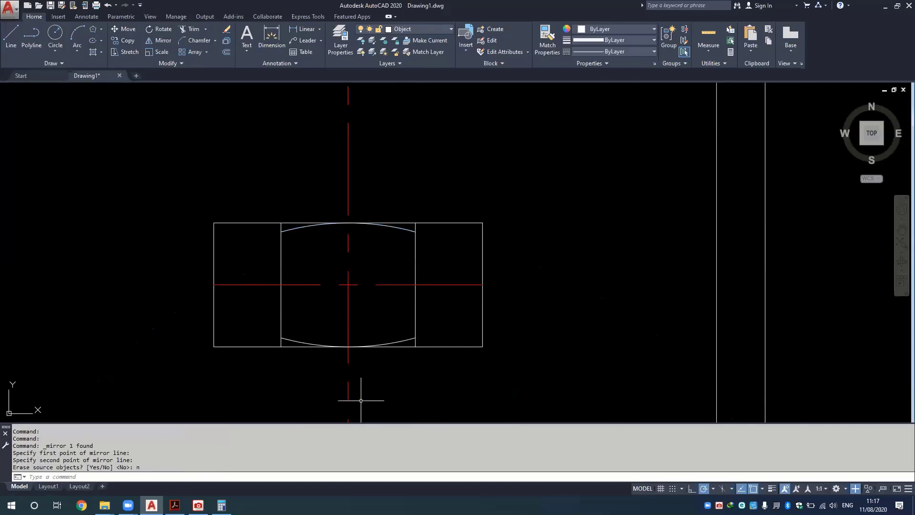
Draw a horizontal helper line and a vertical one from the right face's top-edge midpoint.
left_click(11, 36)
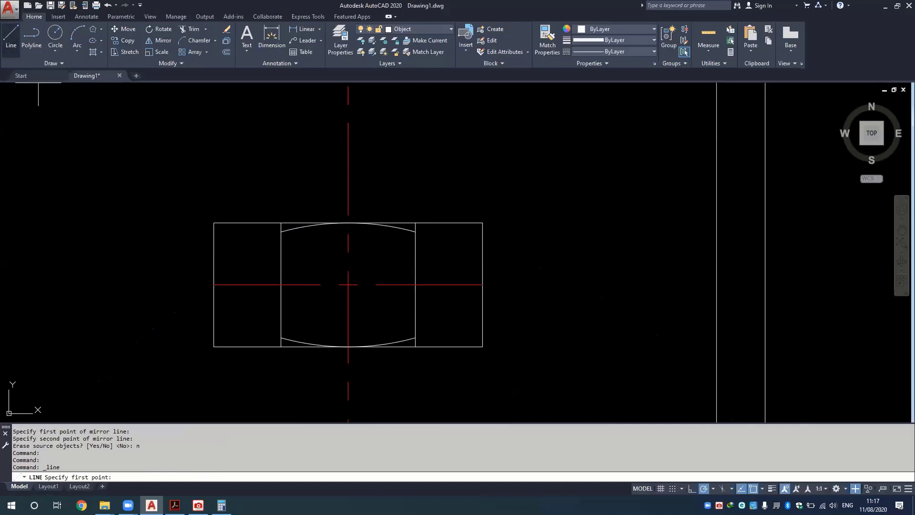
left_click(415, 231)
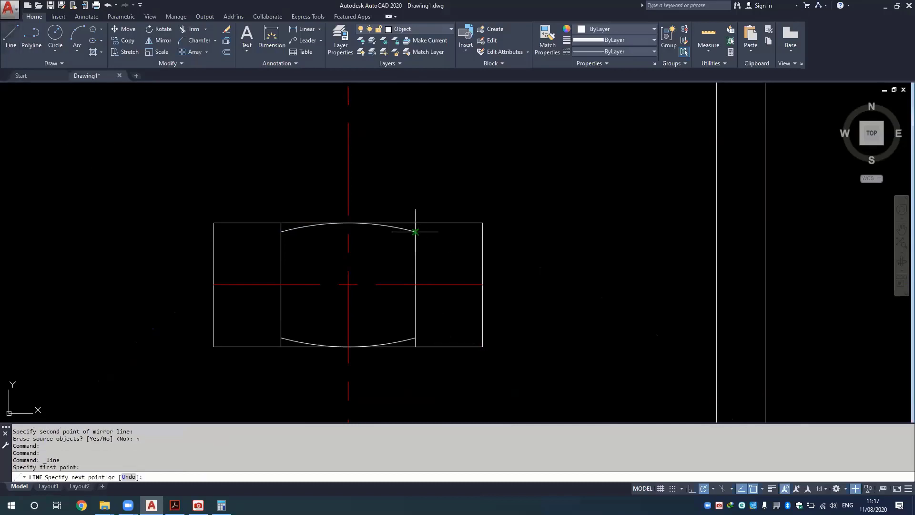
left_click(483, 231)
key("Escape")
key("Return")
right_click(449, 242, "shift")
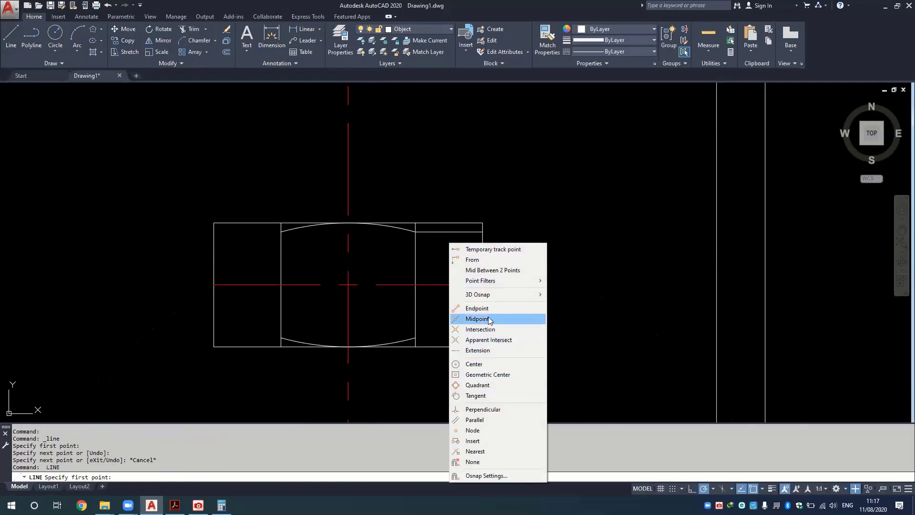
left_click(484, 319)
left_click(449, 223)
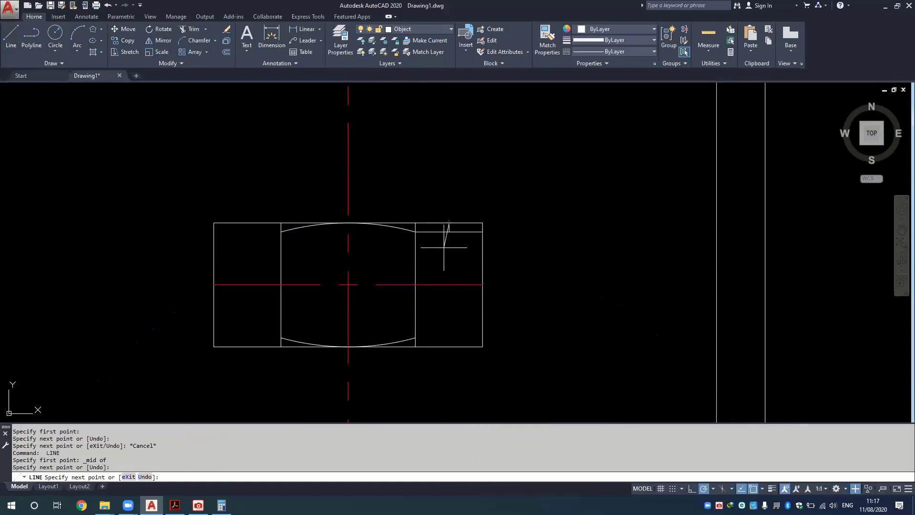
key("Escape")
key("Escape")
Draw a 3-point arc across the right outer face and erase the two helper lines.
left_click(75, 34)
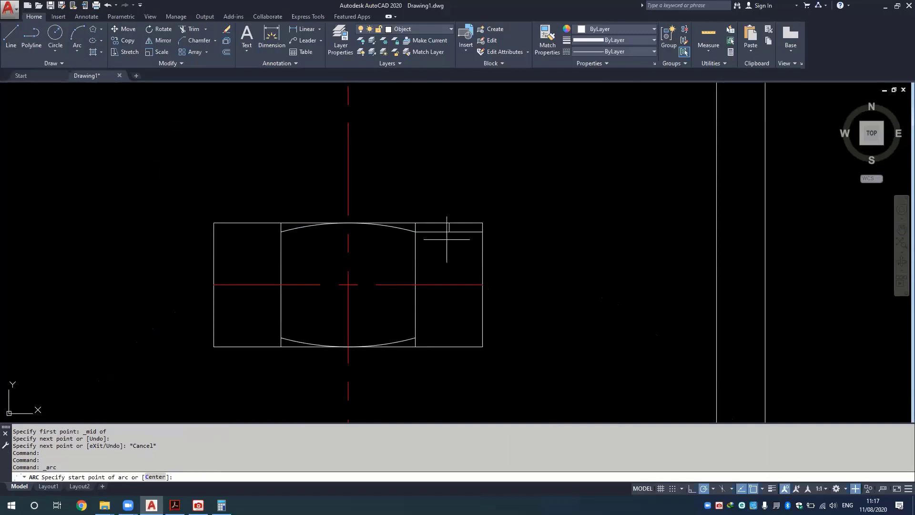
left_click(416, 231)
left_click(449, 223)
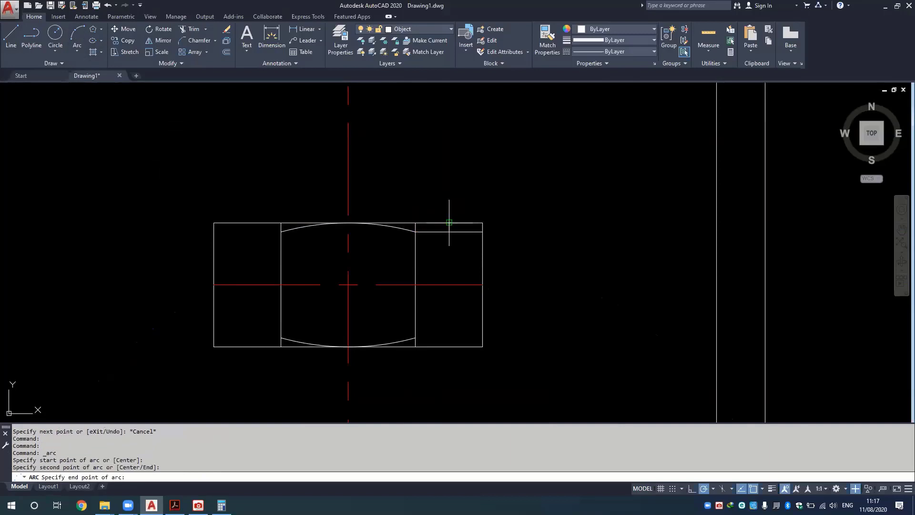
left_click(482, 232)
key("Escape")
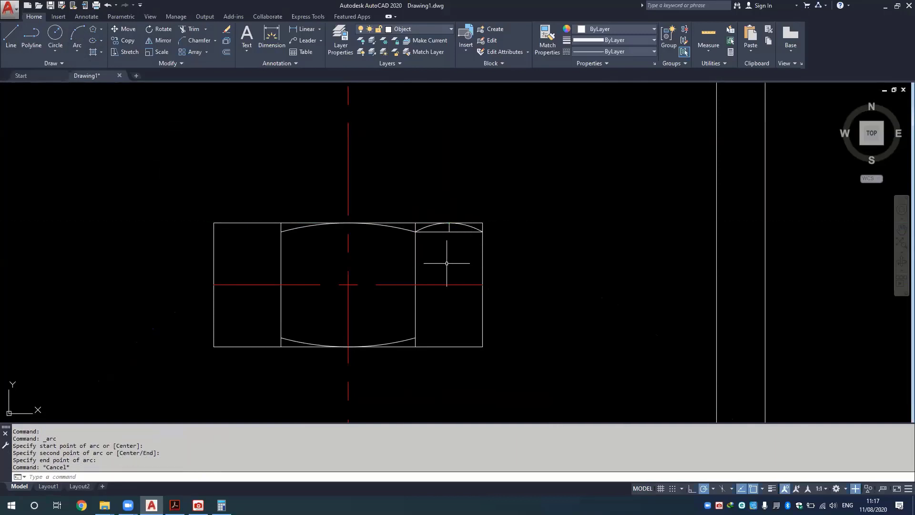
left_click(452, 228)
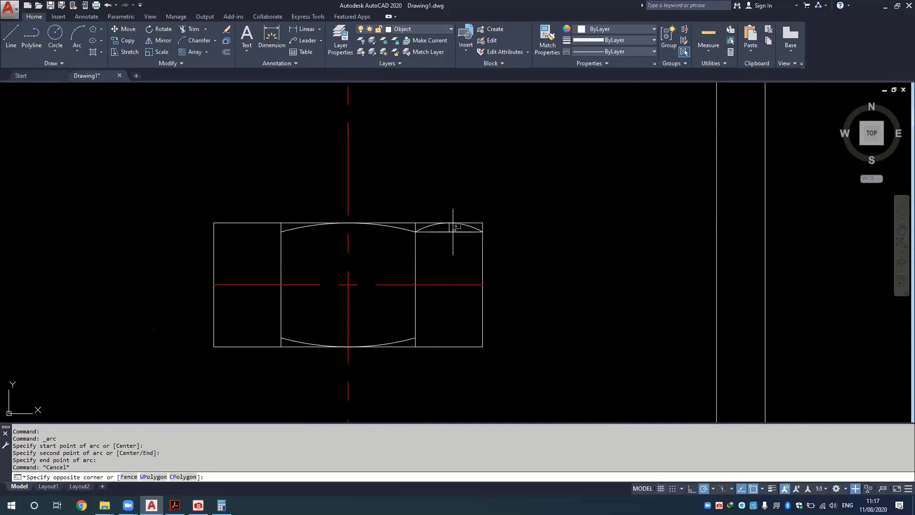
left_click(445, 254)
key("Delete")
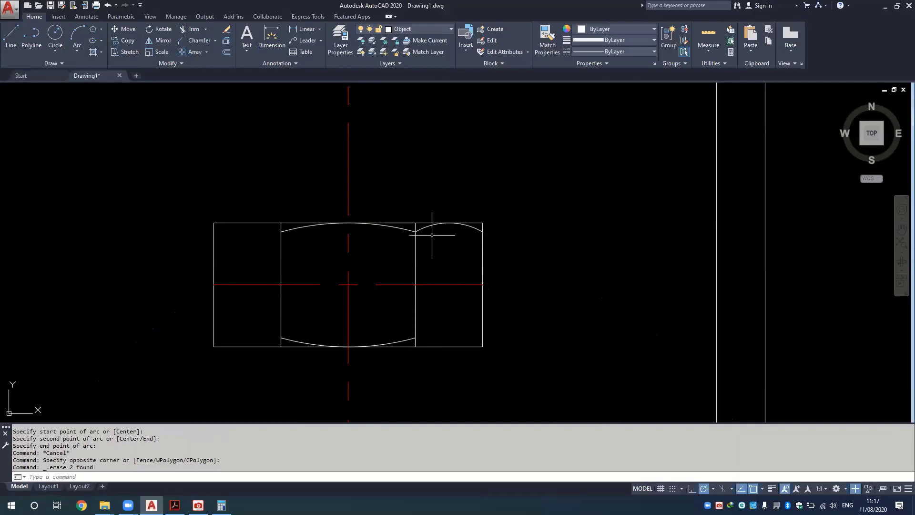
Mirror the right arc about the vertical centre line onto the left outer face.
left_click(424, 228)
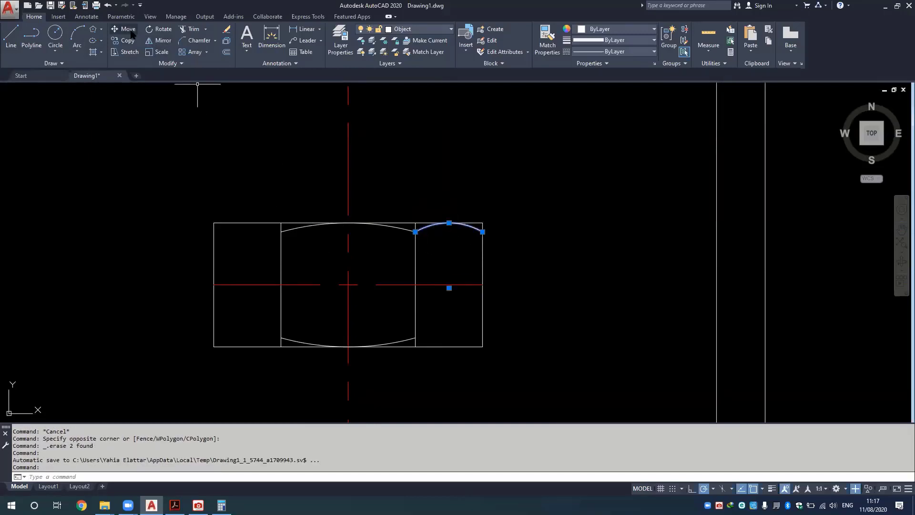
left_click(159, 40)
left_click(348, 284)
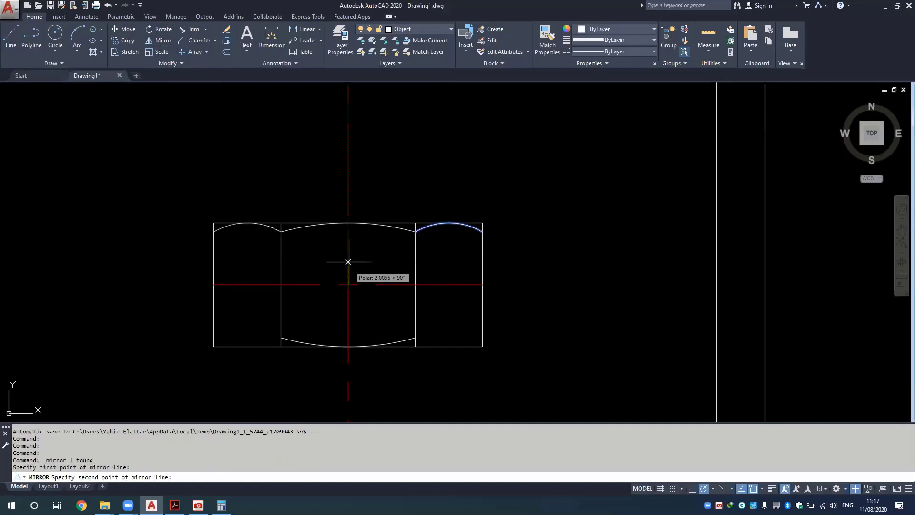
left_click(347, 222)
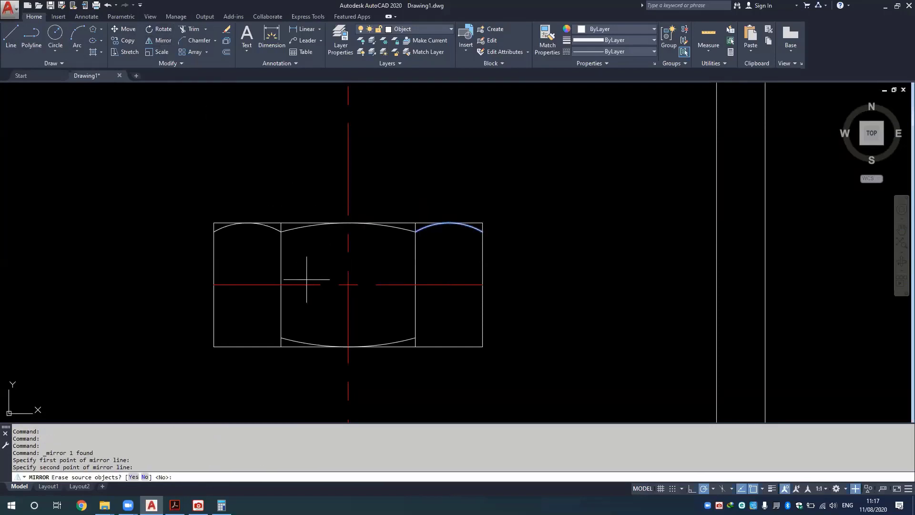
type("n")
key("Return")
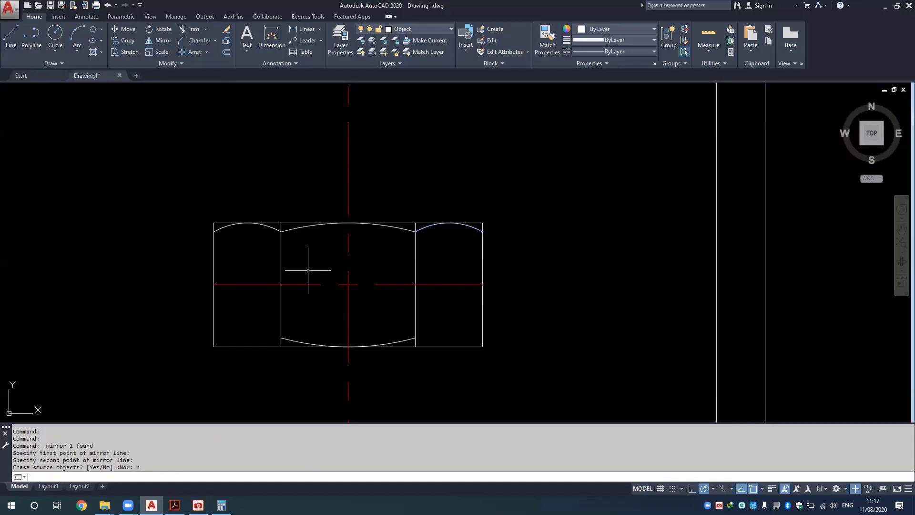
left_click(266, 226)
Make a first, abandoned attempt at mirroring the two top arcs across the horizontal centre line.
left_click(422, 227)
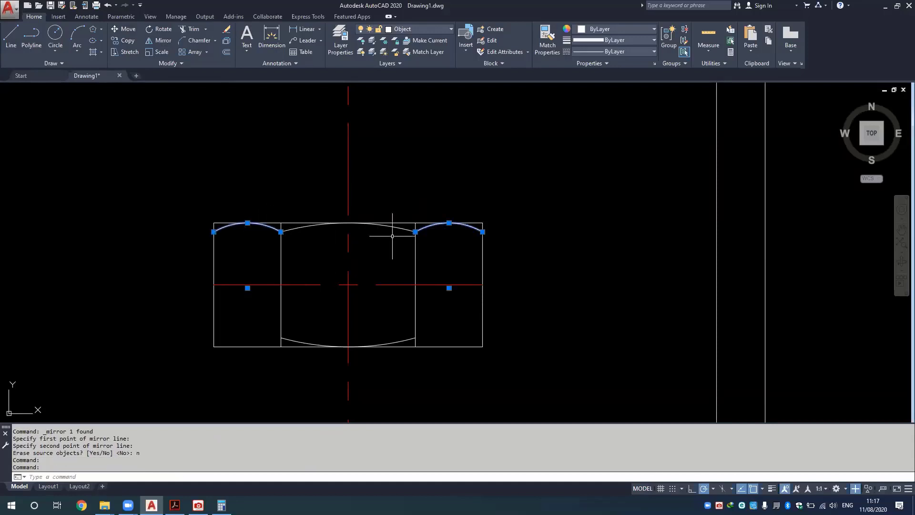
left_click(160, 41)
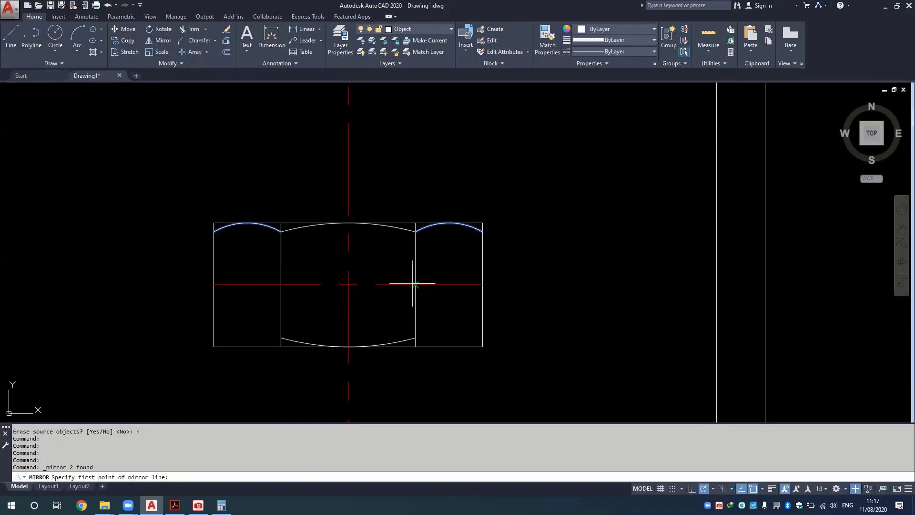
left_click(416, 285)
left_click(282, 284)
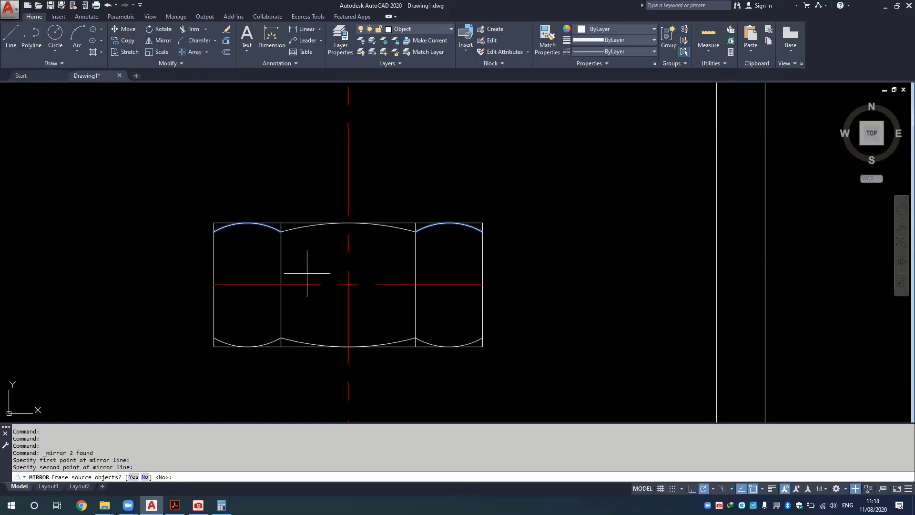
key("Return")
type("t")
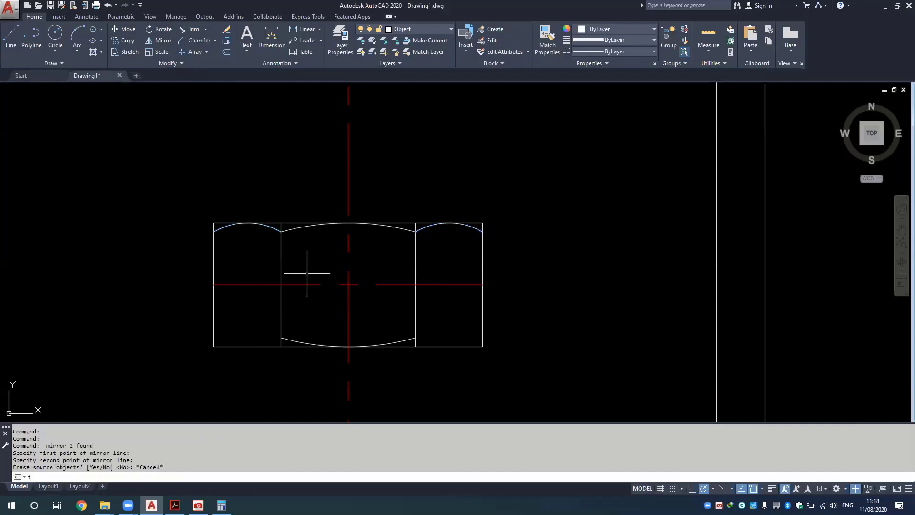
type("r")
key("Return")
key("Return")
key("Escape")
key("Escape")
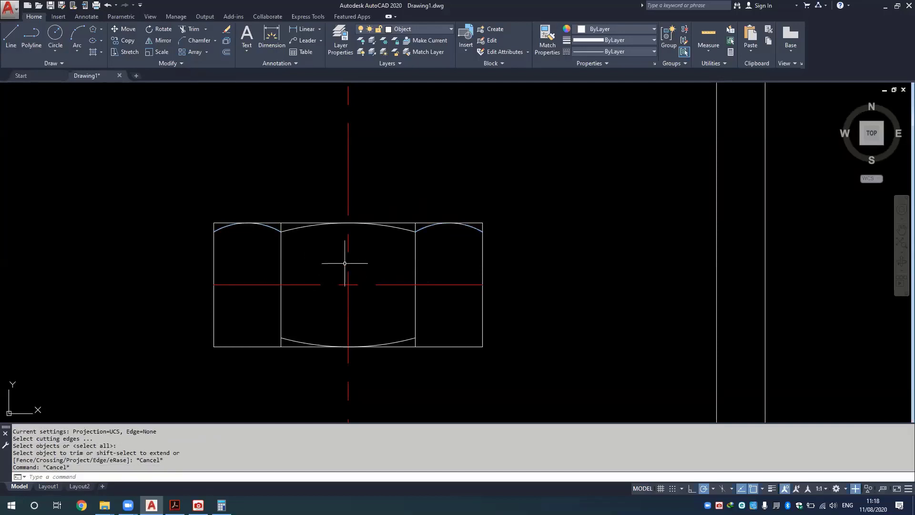
Mirror both top chamfer arcs about the horizontal centre line, keeping the originals.
left_click(160, 42)
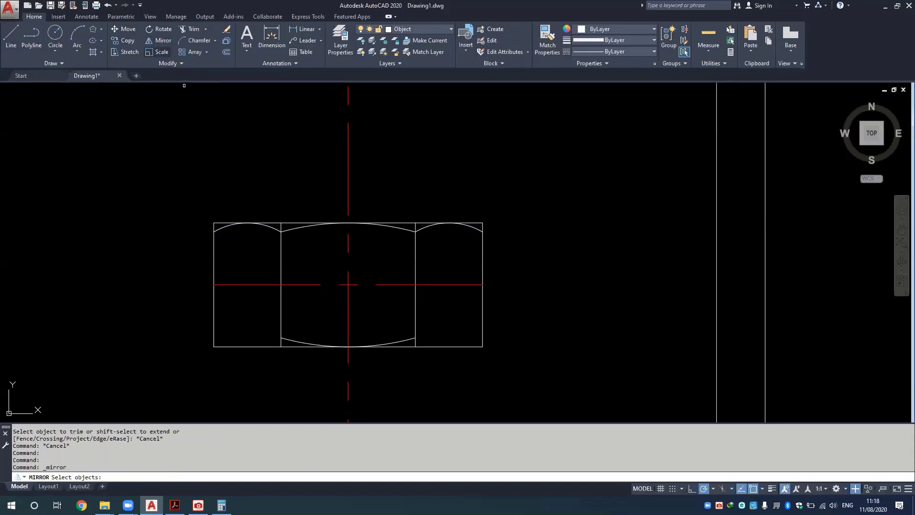
left_click(431, 225)
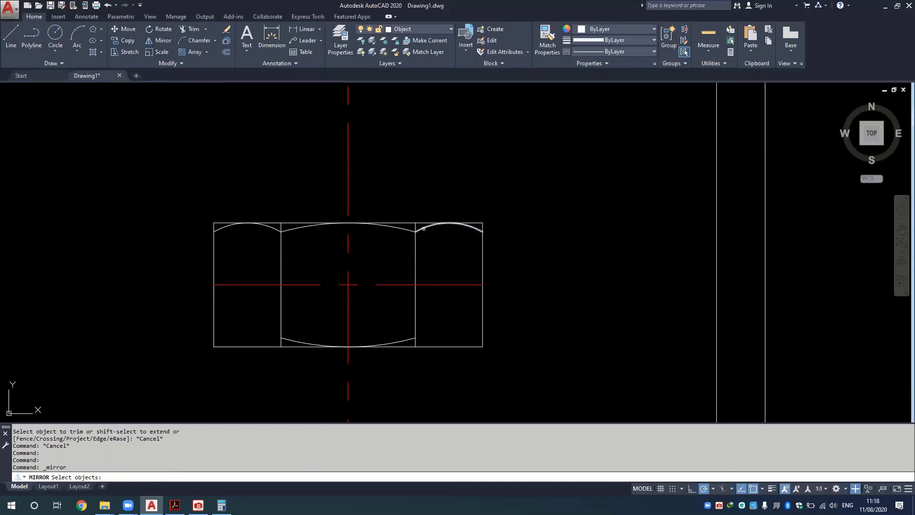
left_click(266, 231)
key("Return")
left_click(411, 284)
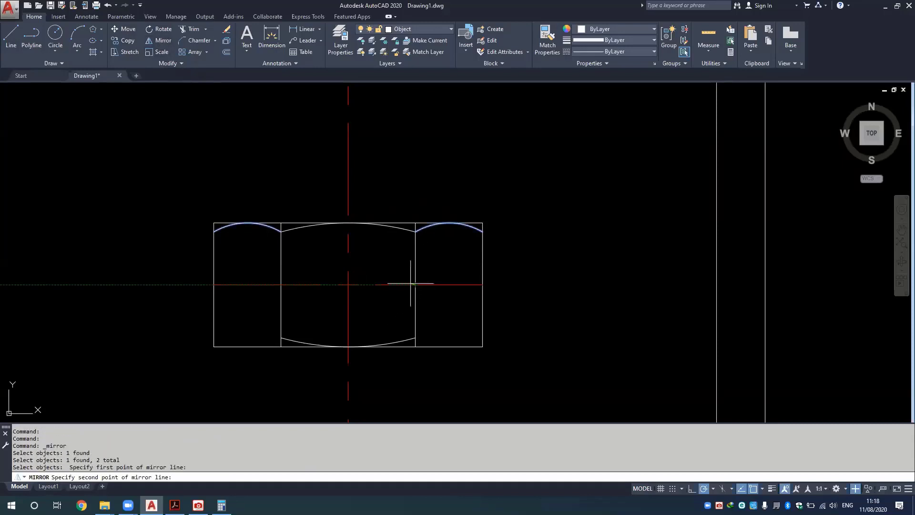
left_click(282, 285)
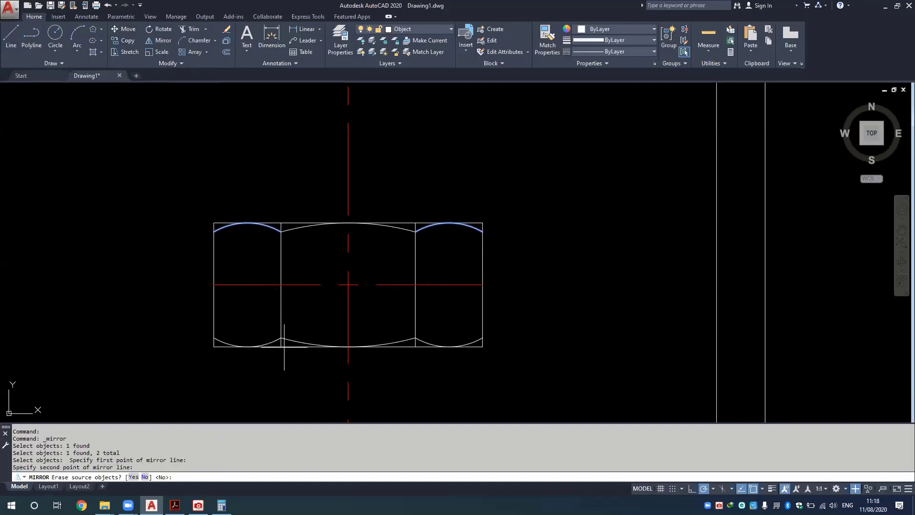
type("n")
key("Return")
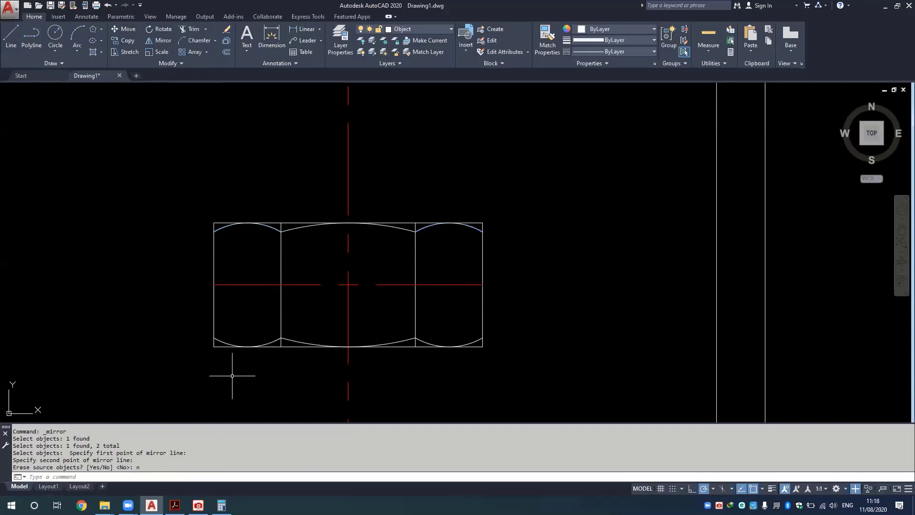
Trim the leftover corner lines and check the 25.6 value against the reference drawing.
type("tr")
key("Return")
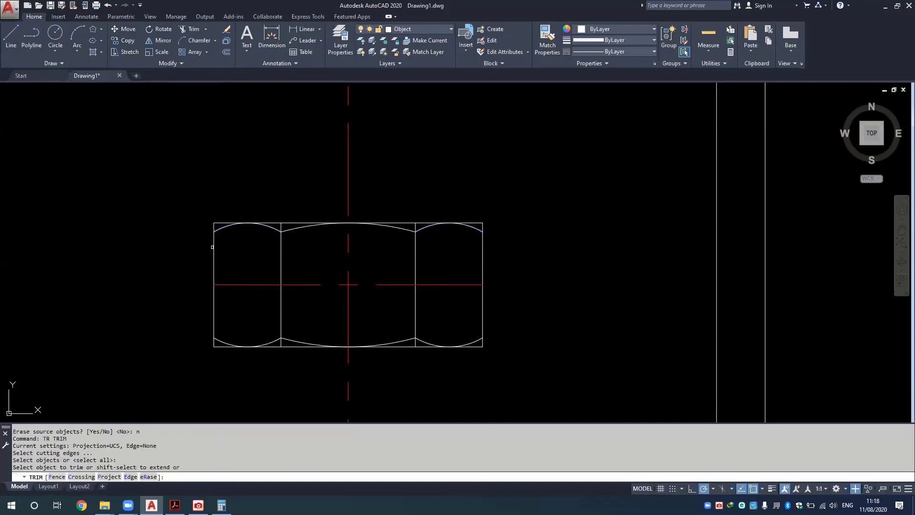
left_click(215, 230)
left_click(483, 224)
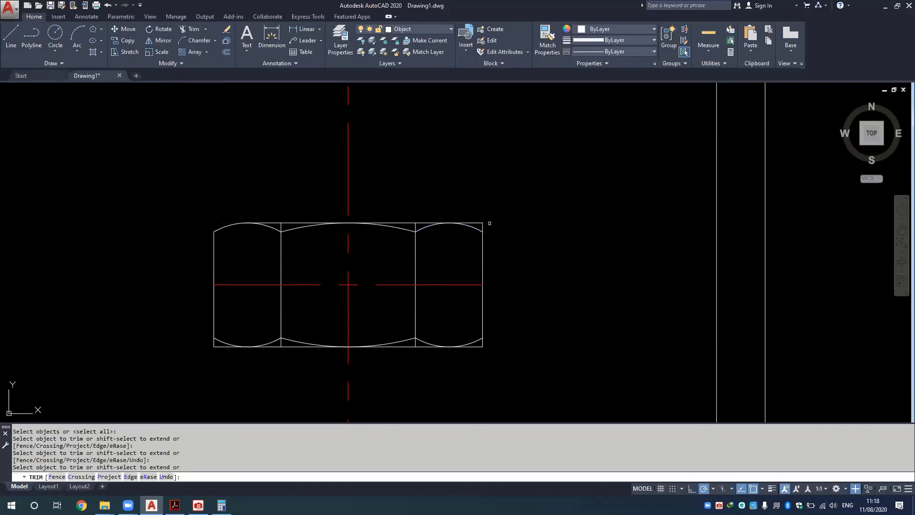
left_click(482, 223)
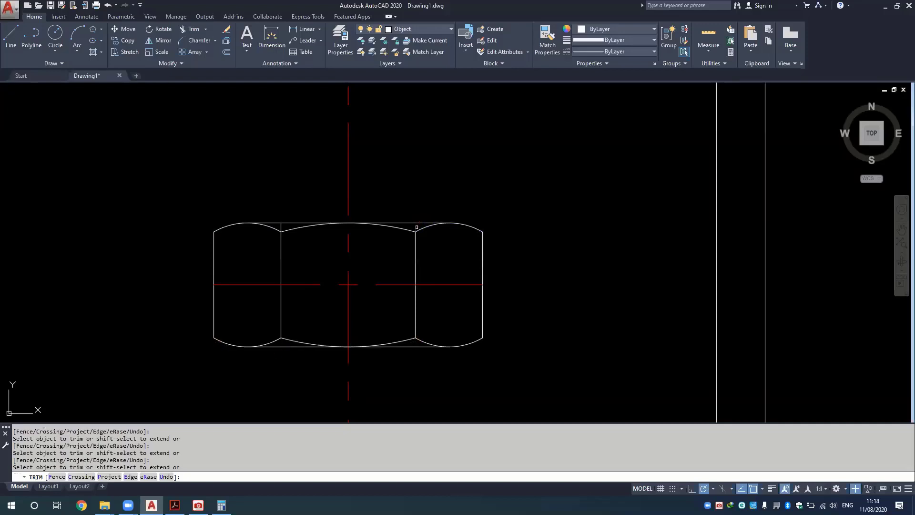
key("Escape")
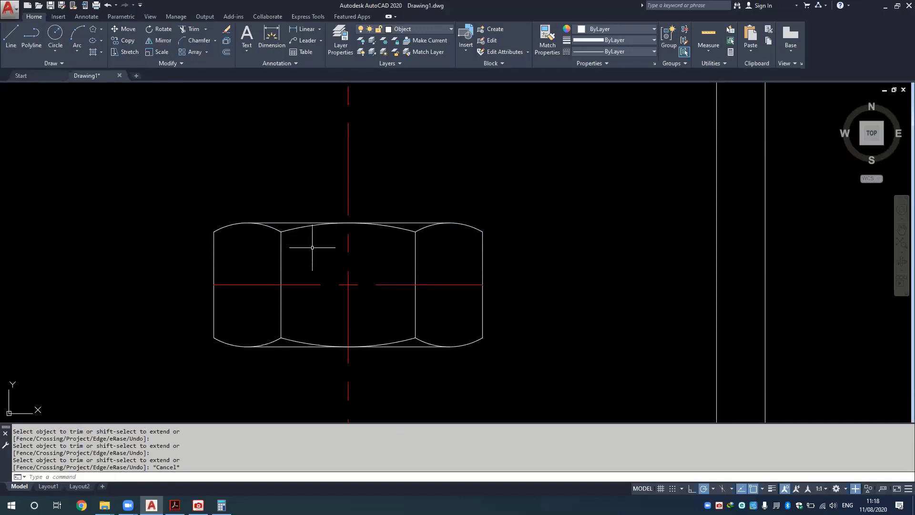
key("alt+Tab")
key("alt+Tab")
key("alt+Tab")
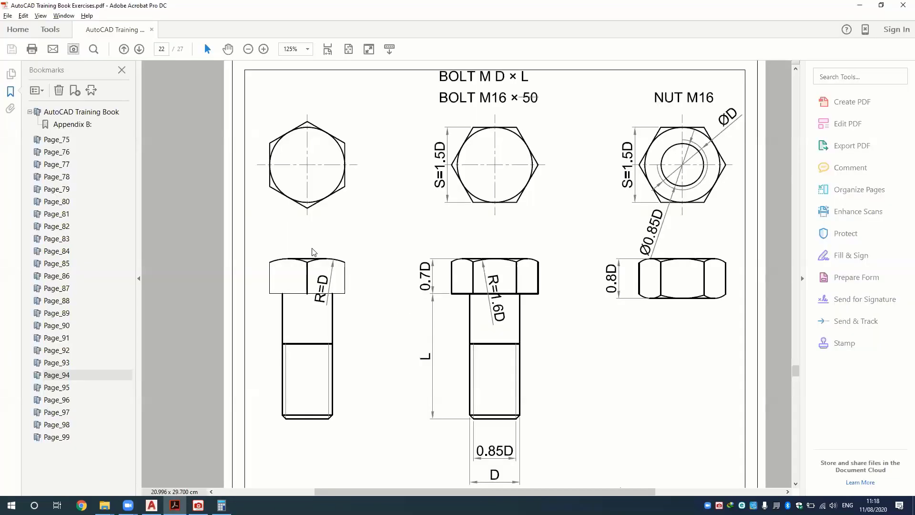
key("alt+Tab")
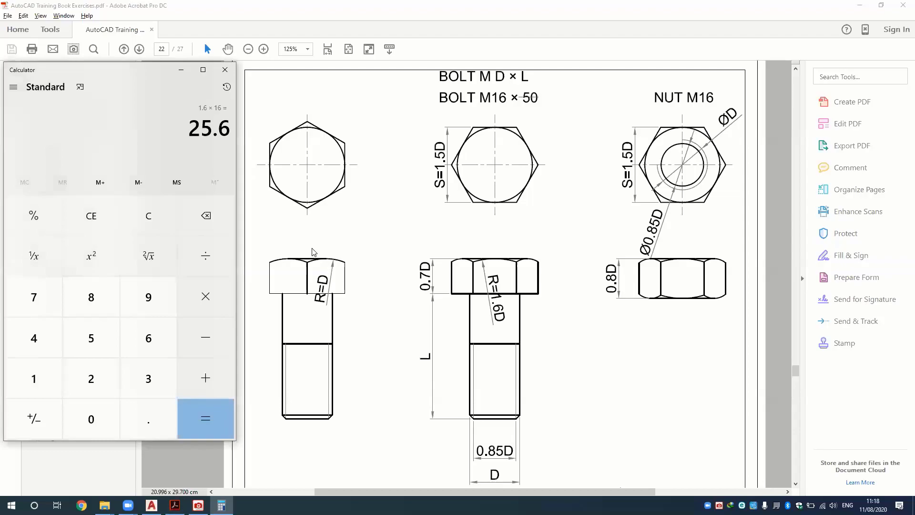
key("alt+Tab")
Erase the stray short line under the nut and bring the whole sheet into view.
left_click(400, 266)
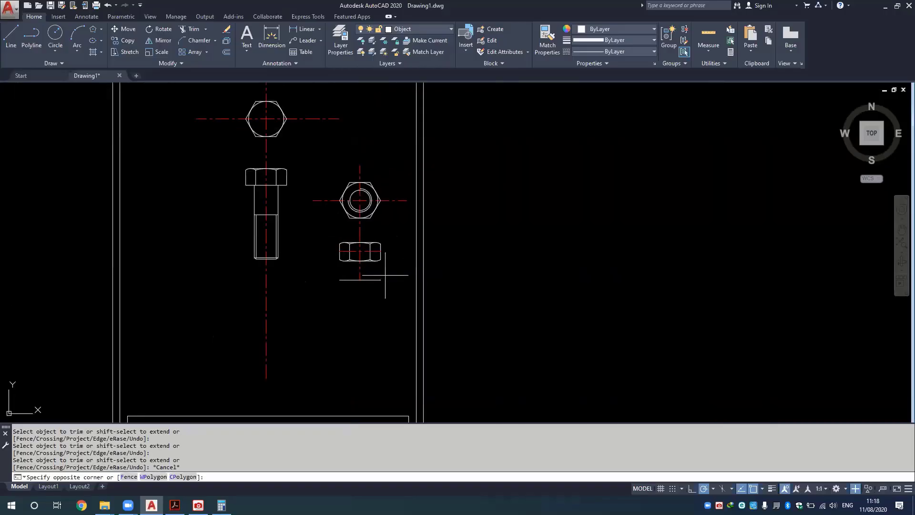
left_click(363, 304)
key("Delete")
middle_click_drag(297, 263, 362, 307)
middle_click_drag(379, 240, 377, 274)
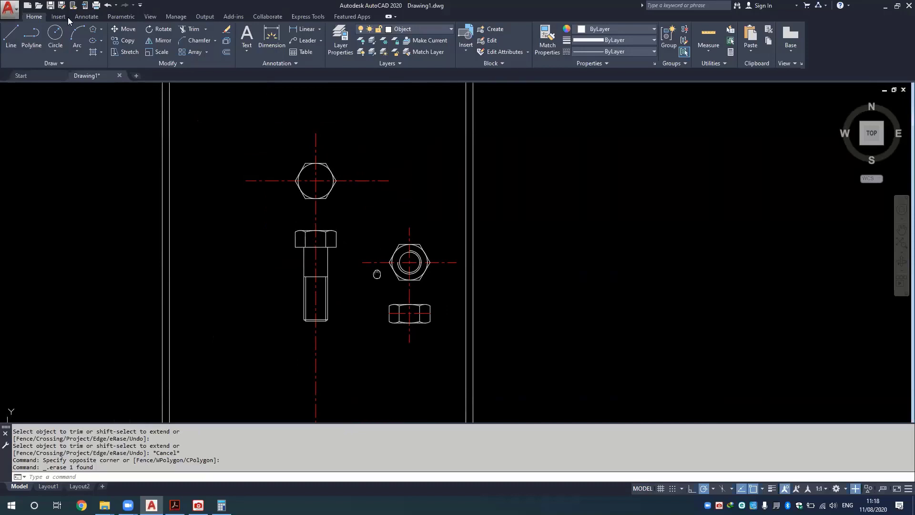
Add a multiline text label 'M16 x 50' above the bolt.
left_click(86, 17)
left_click(18, 39)
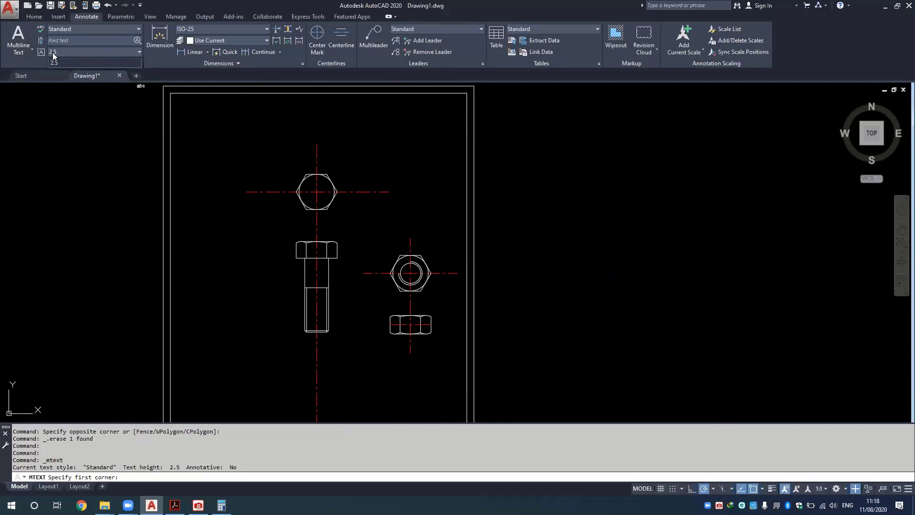
left_click(227, 115)
left_click(268, 132)
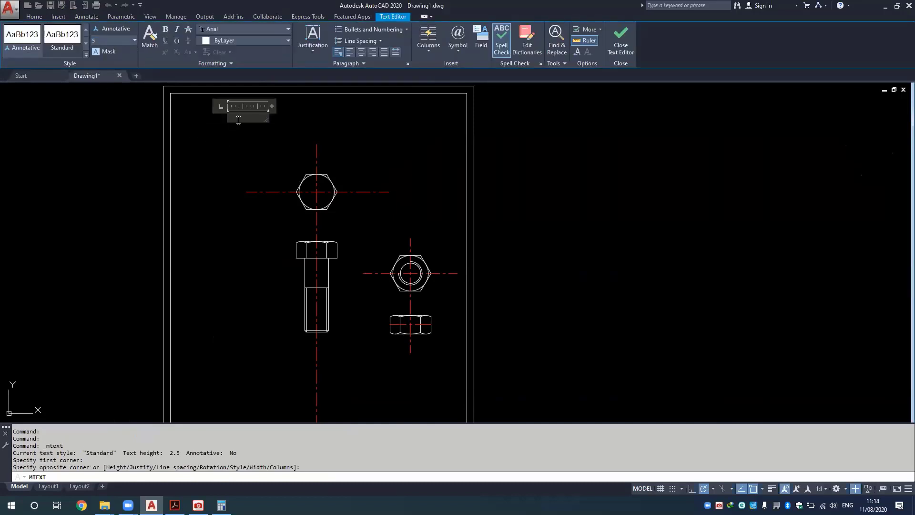
type("M16 x")
type("50")
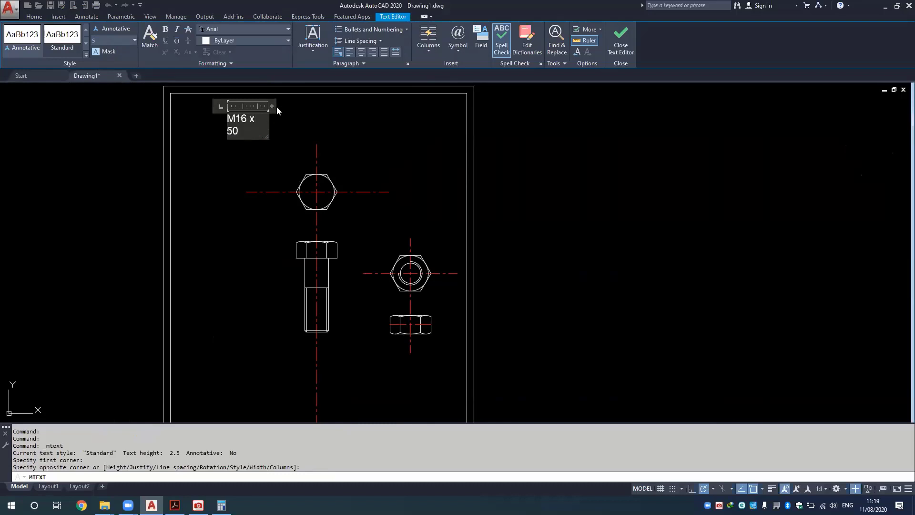
left_click_drag(272, 106, 340, 106)
left_click(256, 155)
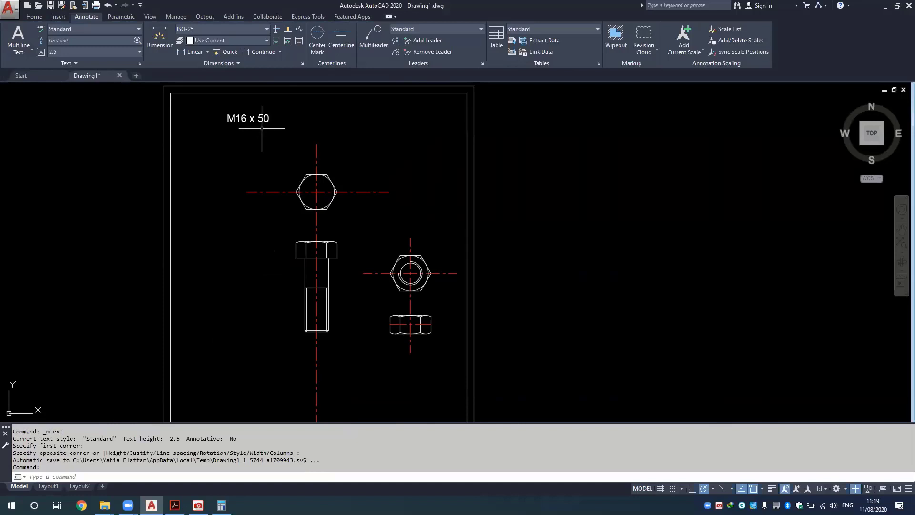
left_click(32, 49)
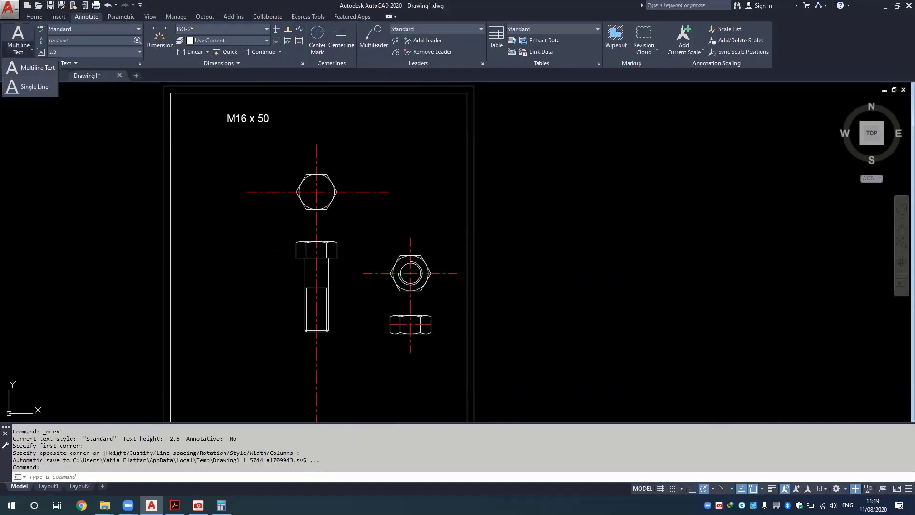
Copy the label, edit the copy to 'M16' and position it beside the nut.
left_click(248, 118)
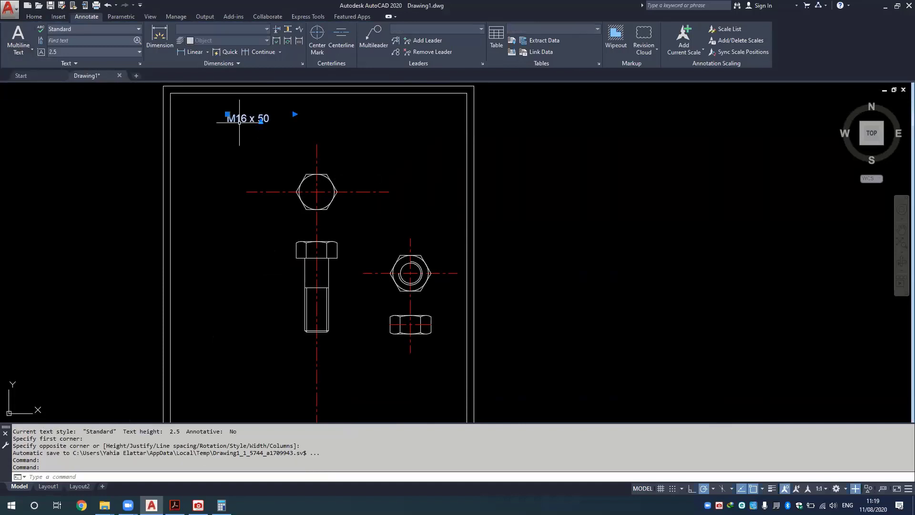
key("ctrl+c")
key("ctrl+v")
left_click(389, 216)
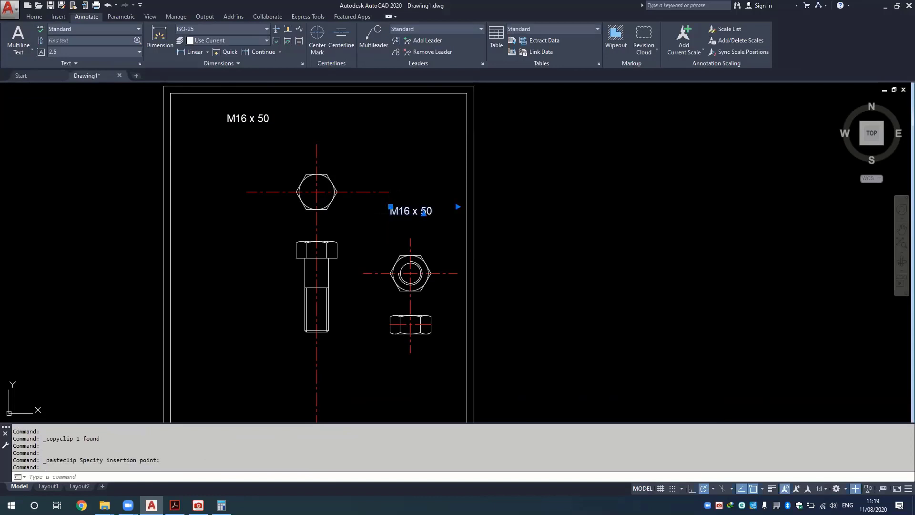
double_click(411, 213)
key("BackSpace")
key("BackSpace")
key("BackSpace")
key("BackSpace")
key("BackSpace")
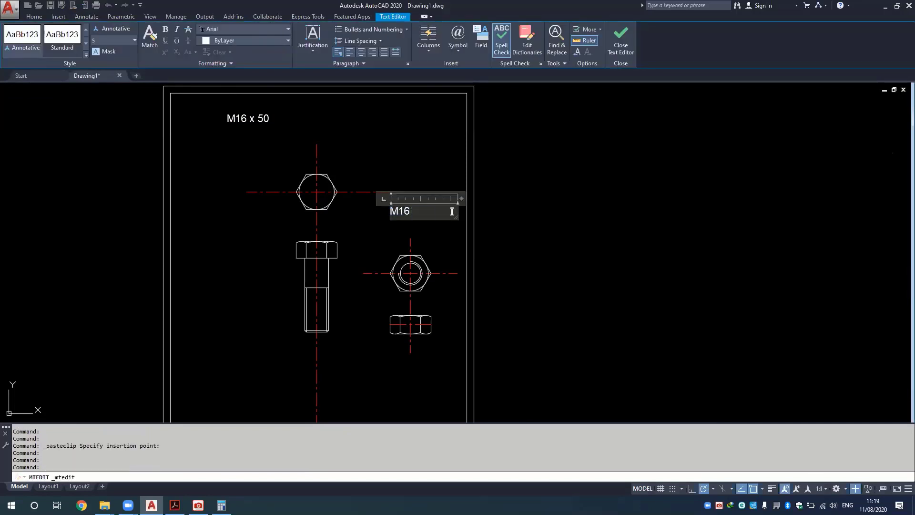
left_click(425, 123)
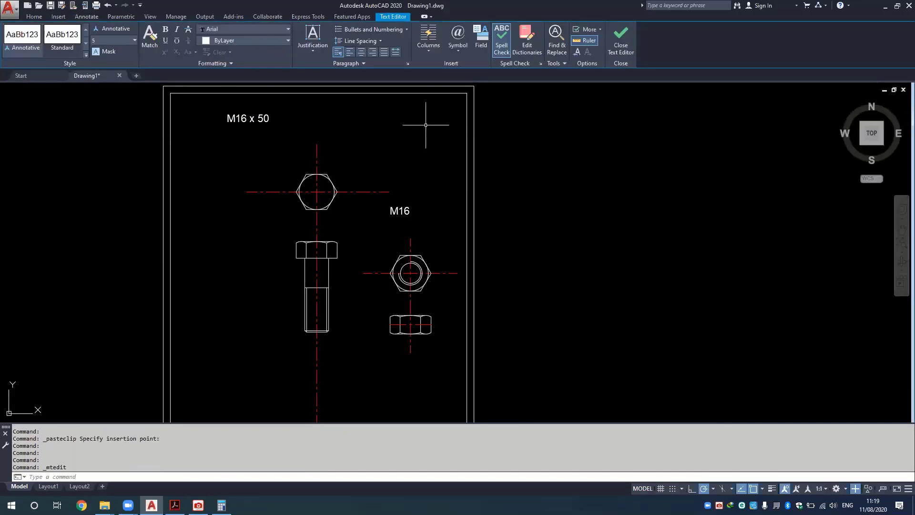
left_click(402, 214)
left_click_drag(403, 215, 416, 221)
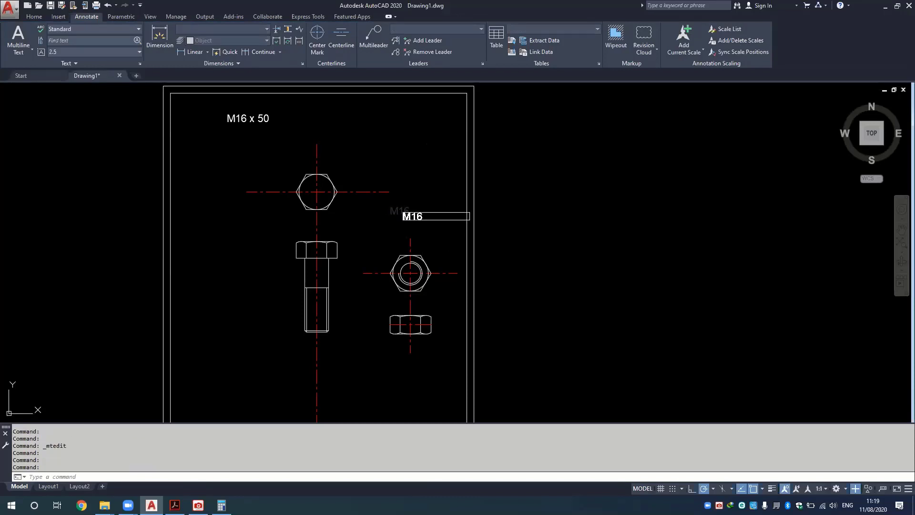
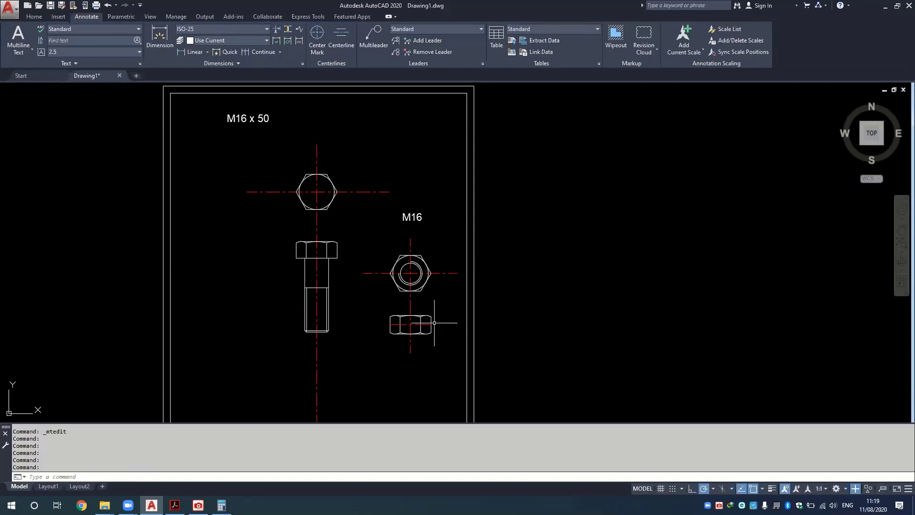
Zoom and pan in on the hex nut's side view with the Home ribbon tools showing.
scroll(433, 323, "up", 2)
scroll(426, 322, "up", 3)
scroll(419, 320, "up", 4)
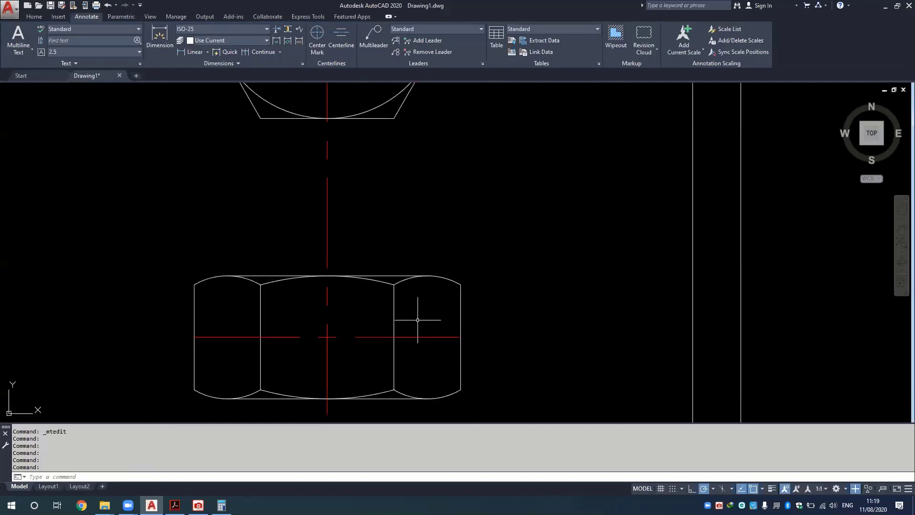
scroll(416, 309, "up", 2)
scroll(414, 286, "down", 2)
middle_click_drag(429, 307, 427, 260)
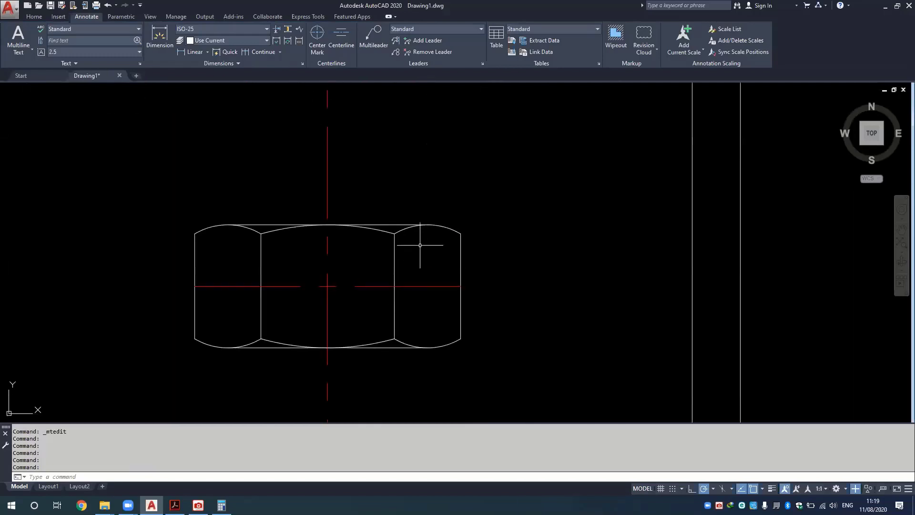
scroll(401, 229, "down", 4)
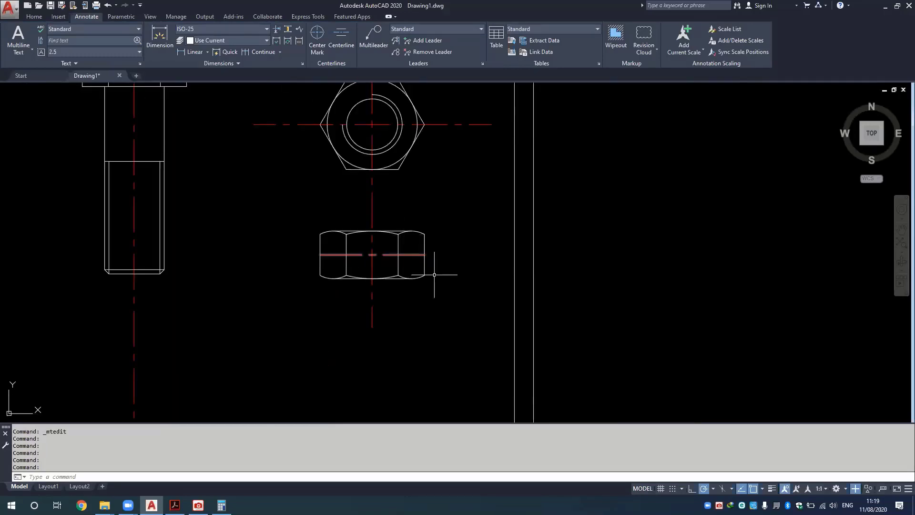
scroll(404, 255, "up", 2)
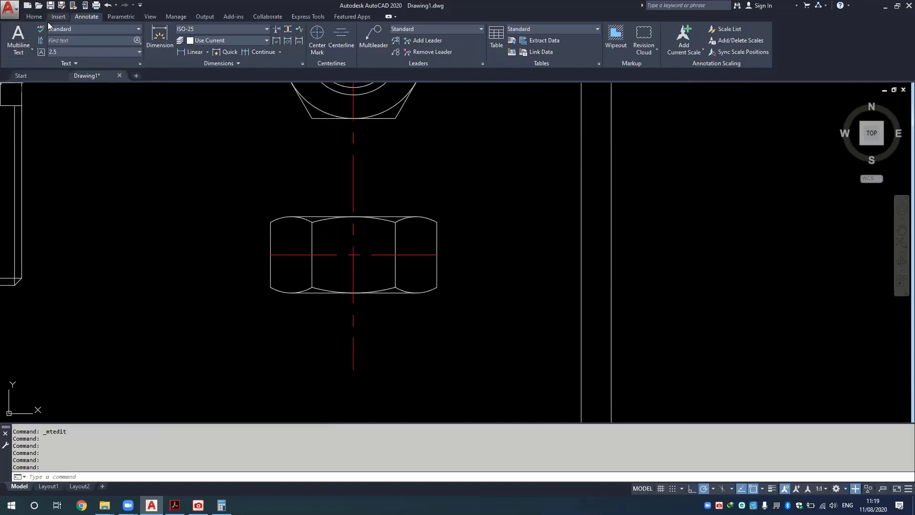
left_click(30, 16)
scroll(288, 260, "up", 2)
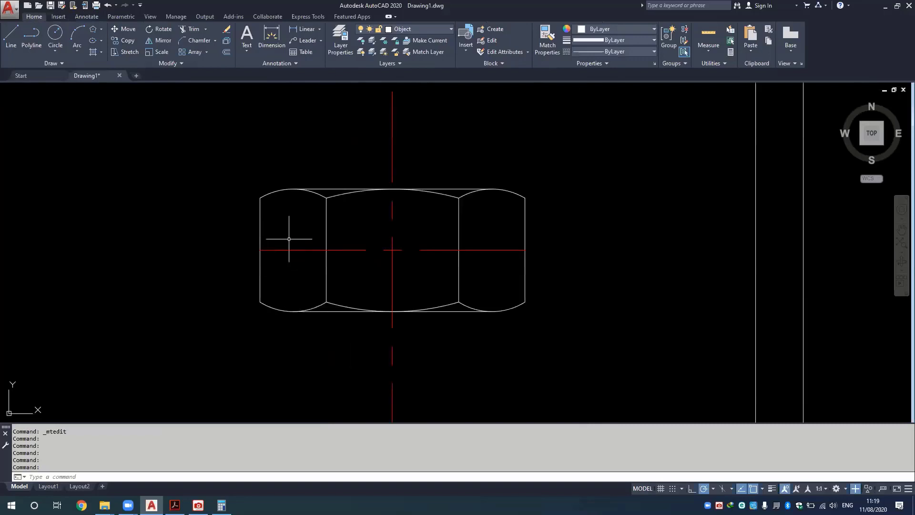
Extend the nut's top edge to a short vertical guide line and erase the top-left chamfer arc.
left_click(11, 35)
left_click(261, 198)
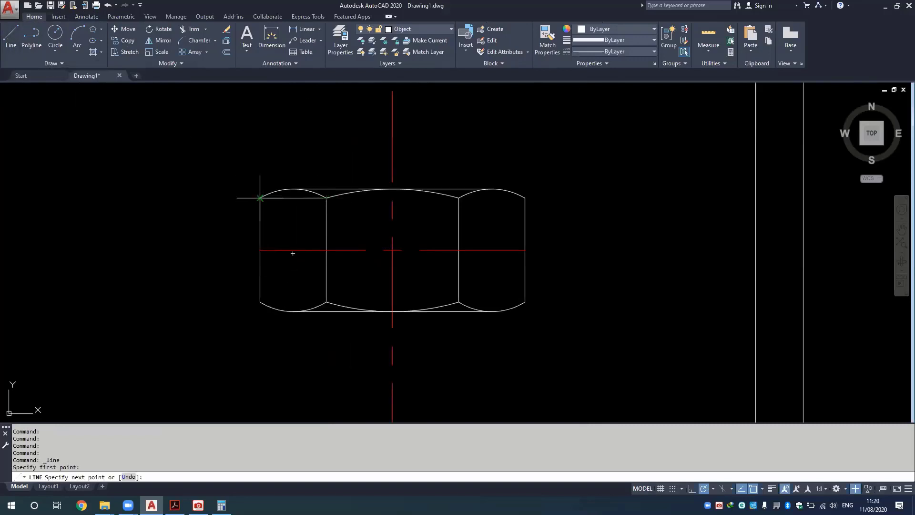
left_click(260, 178)
key("Escape")
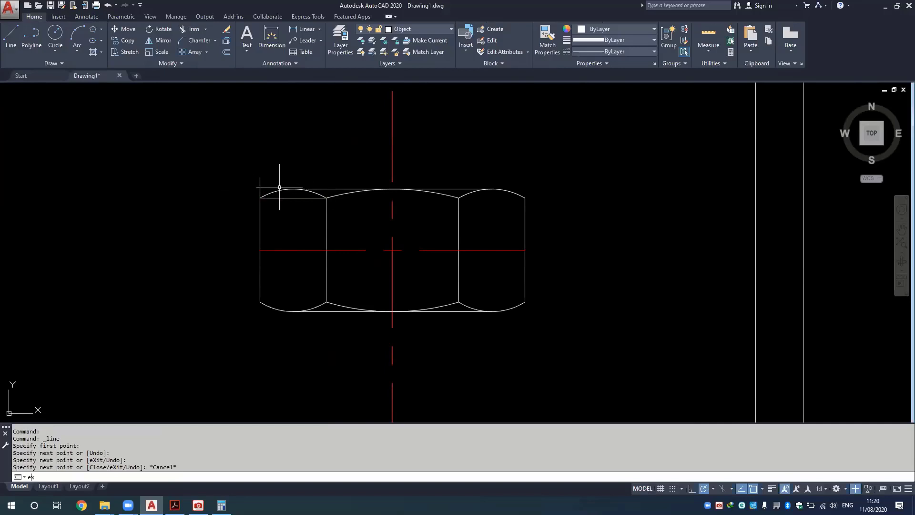
type("ex")
key("Return")
key("Return")
left_click(302, 187)
key("Escape")
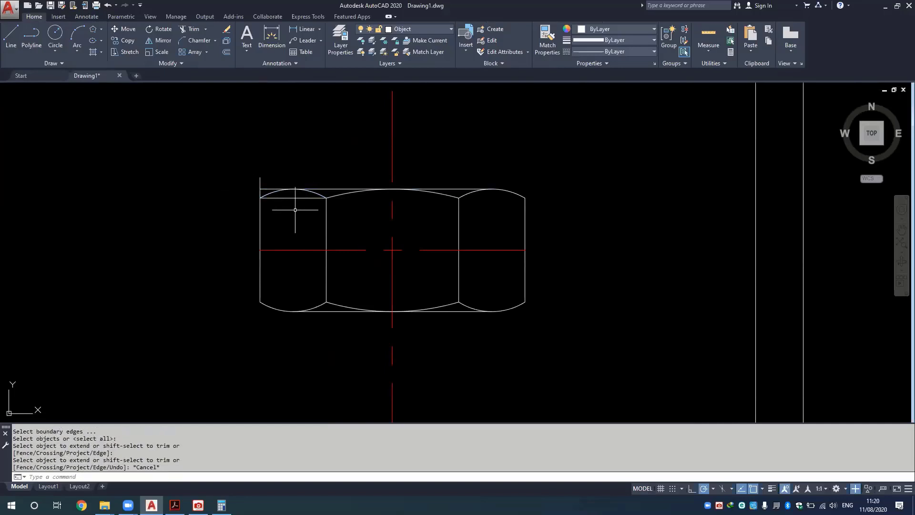
left_click(312, 193)
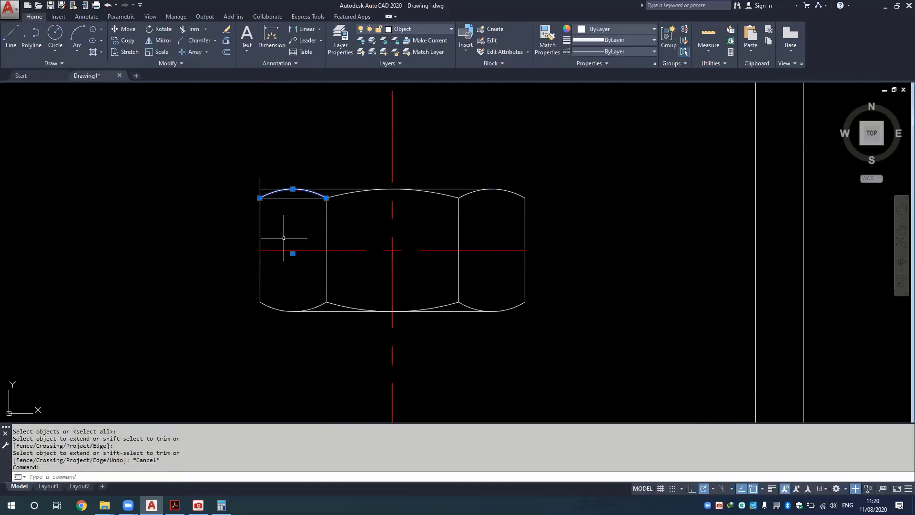
key("Delete")
Trim the guide stub above the top edge and extend the left face's inner edge.
type("tr")
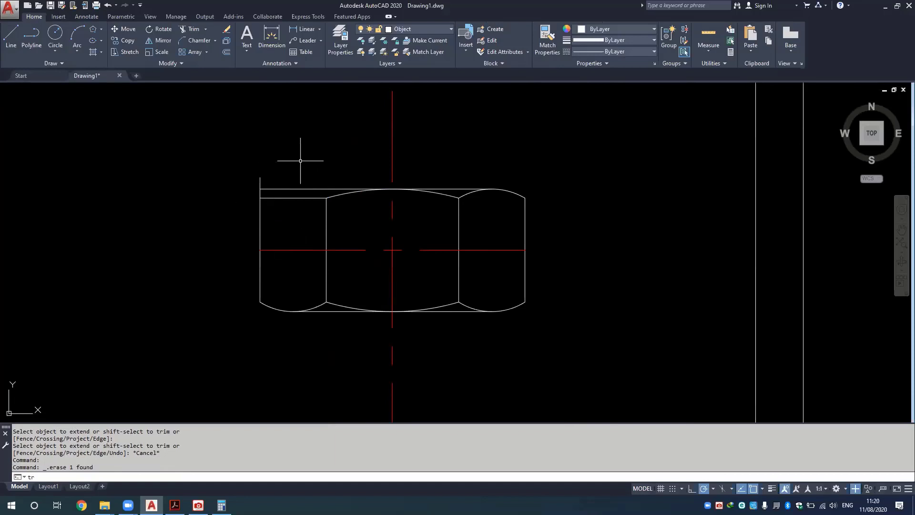
key("Return")
left_click_drag(278, 174, 235, 181)
key("Escape")
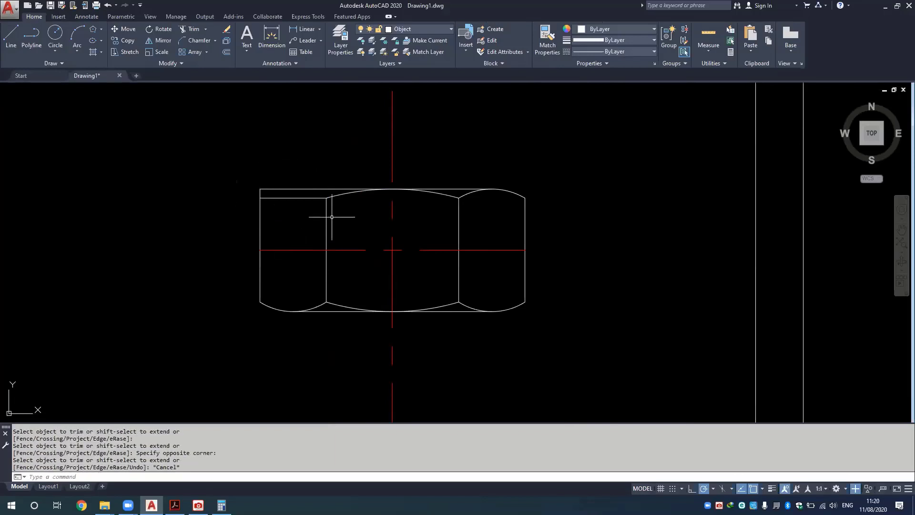
type("ex")
key("Return")
key("Return")
left_click(326, 199)
key("Escape")
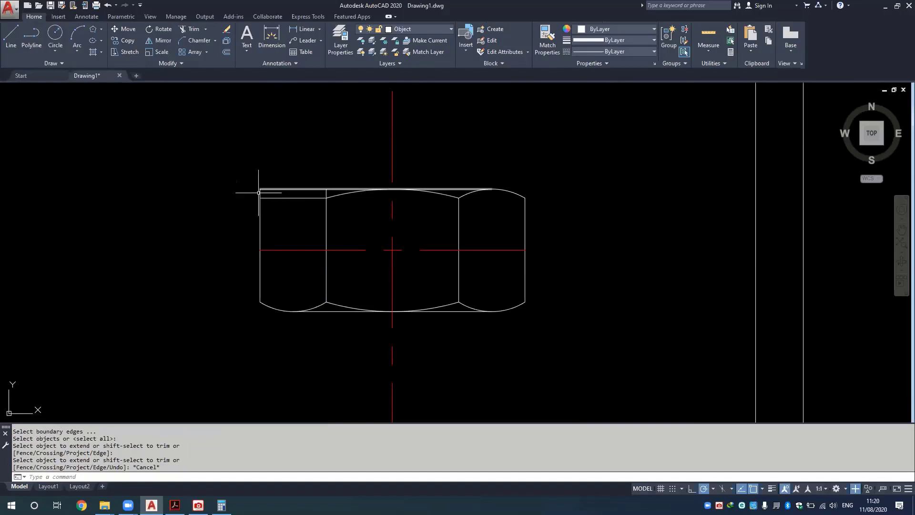
Replace the old horizontal line across the nut's left face with a new full-width line.
scroll(295, 203, "up", 1)
scroll(286, 214, "up", 1)
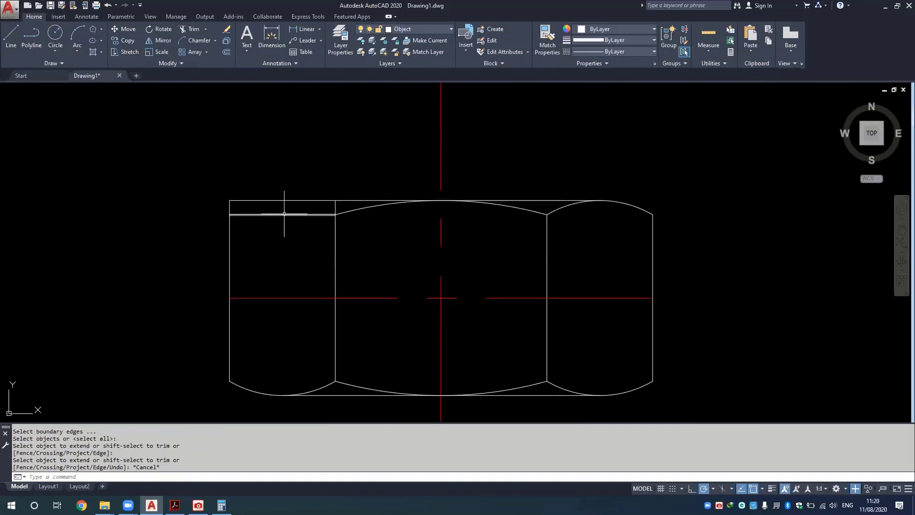
left_click(284, 214)
key("Delete")
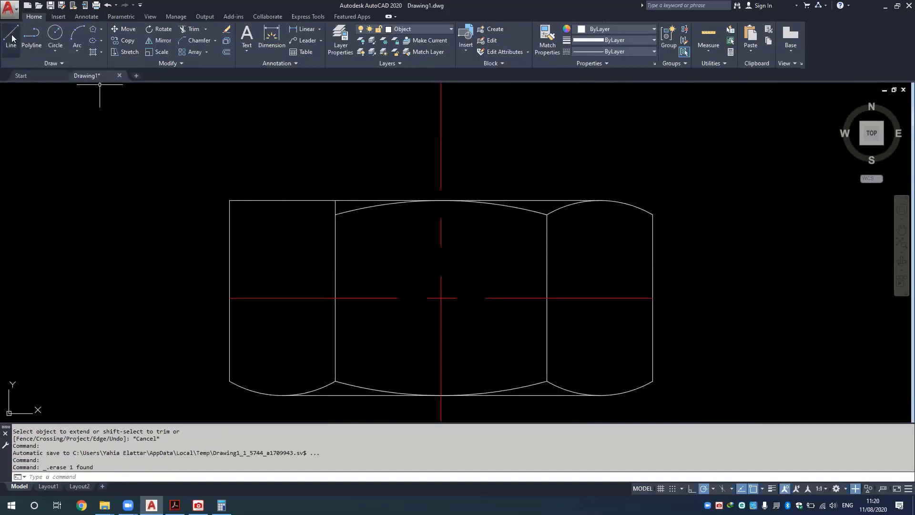
left_click(10, 36)
left_click(335, 215)
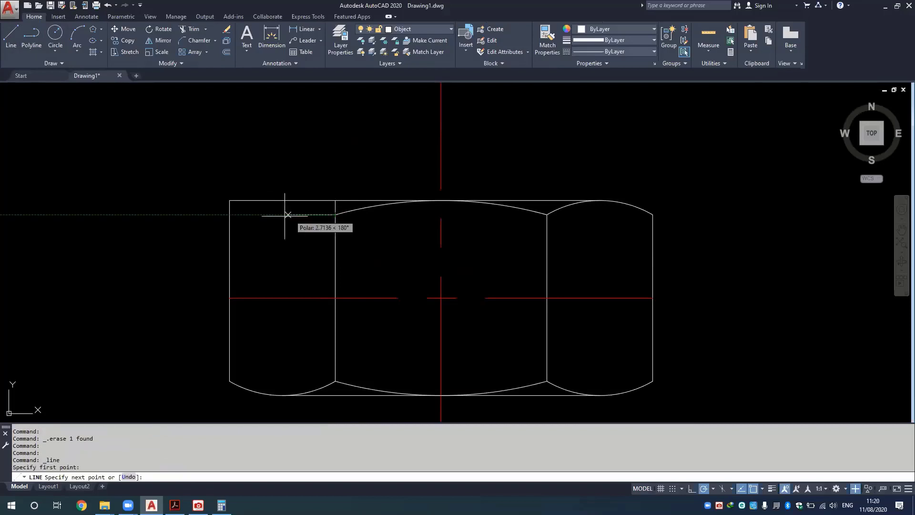
left_click(229, 215)
key("Escape")
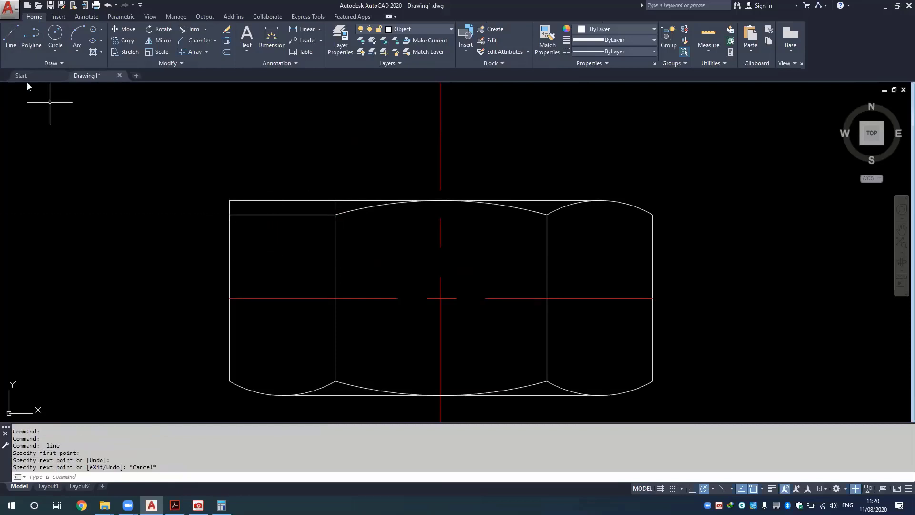
Draw a vertical construction line from the top edge's midpoint down to the horizontal line.
left_click(10, 45)
right_click(285, 244, "shift")
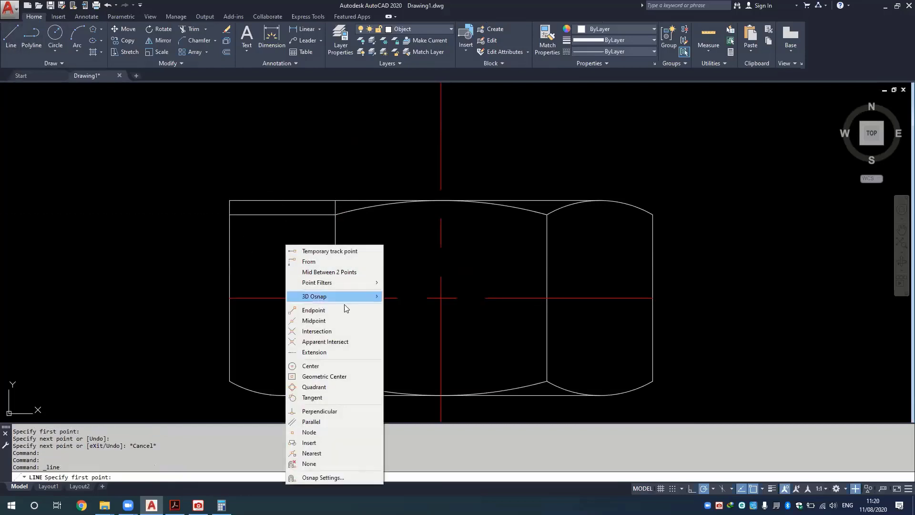
left_click(345, 321)
left_click(282, 200)
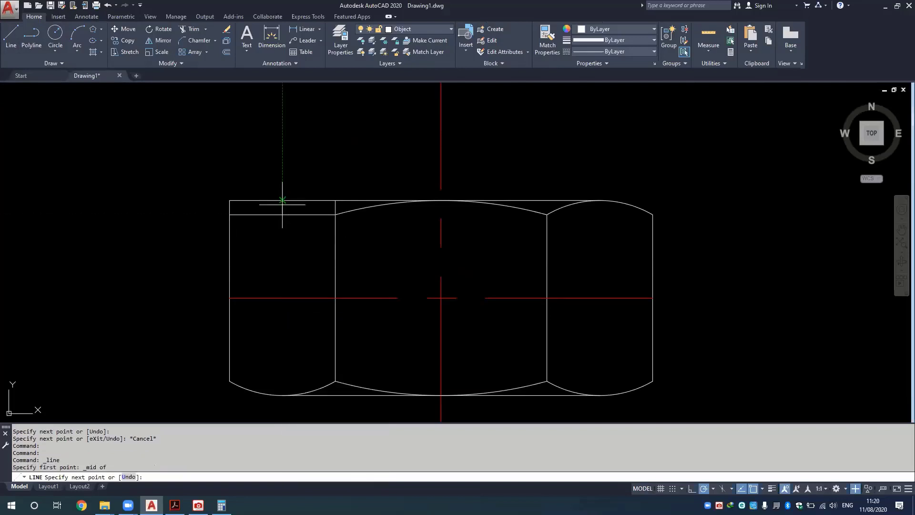
left_click(283, 215)
key("Escape")
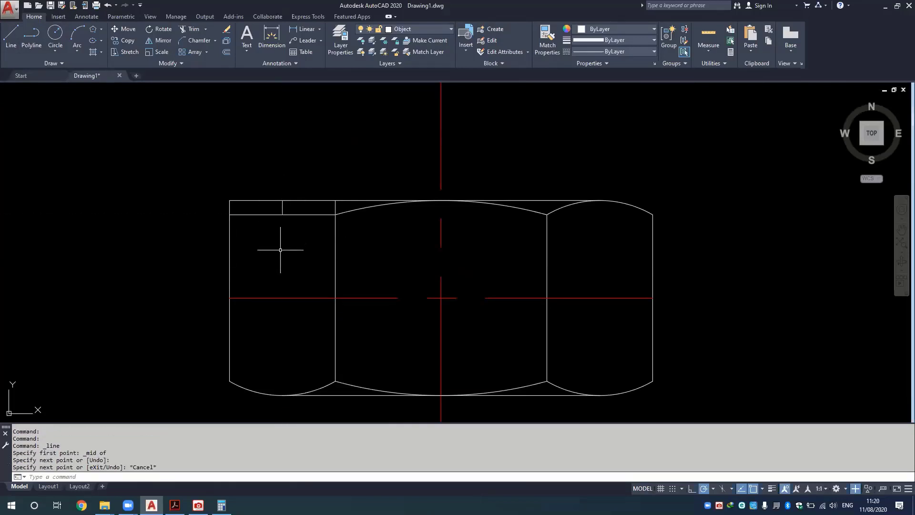
Draw a three-point arc from the face's top corner through the top-edge midpoint to the inner corner.
left_click(76, 34)
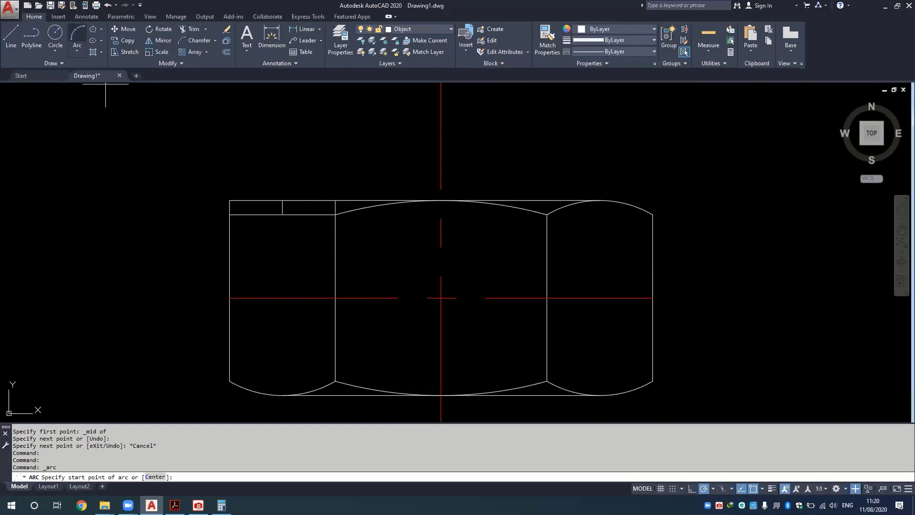
left_click(230, 214)
left_click(282, 200)
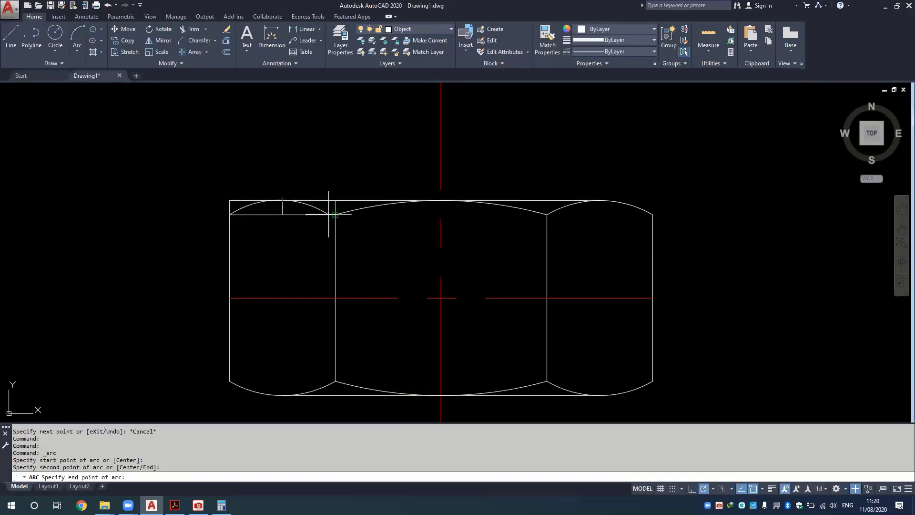
left_click(329, 215)
Remove the small leftover line at the face's top-left corner.
type("tr")
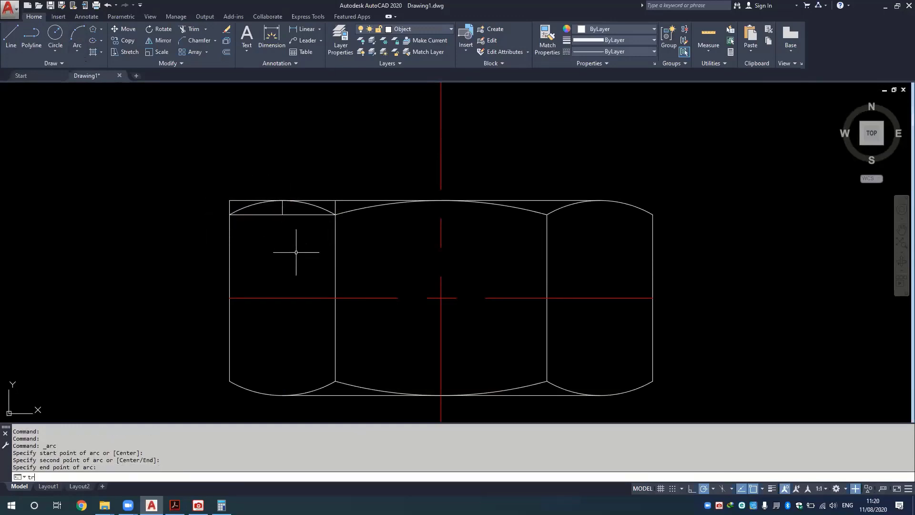
key("Return")
key("Return")
left_click(228, 206)
left_click(228, 206)
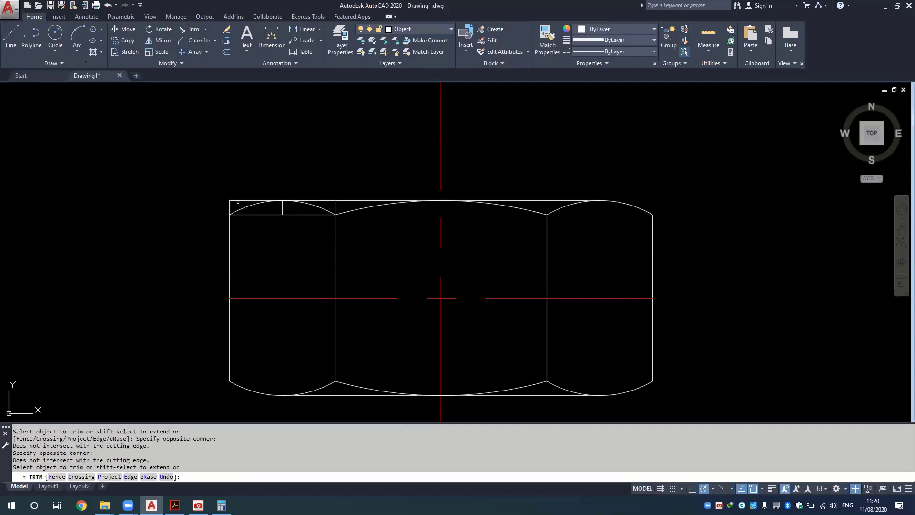
left_click(230, 205)
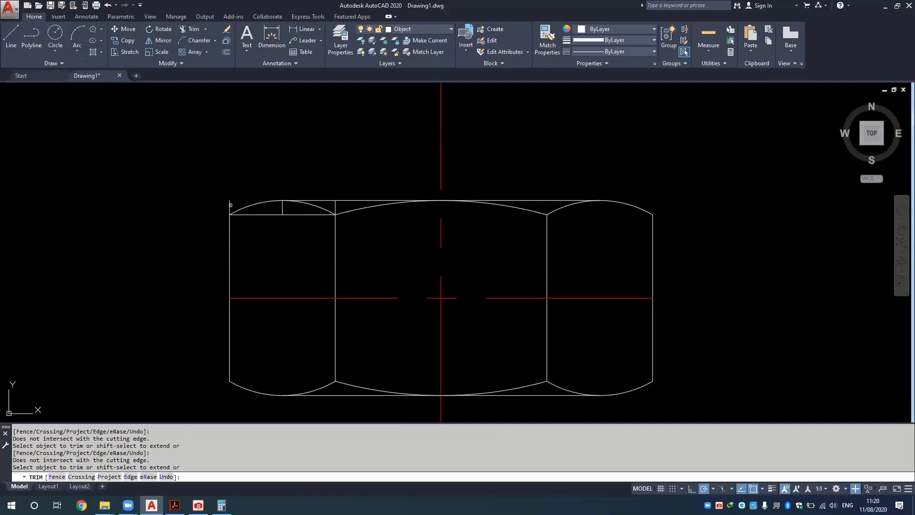
key("Escape")
left_click(229, 204)
key("Delete")
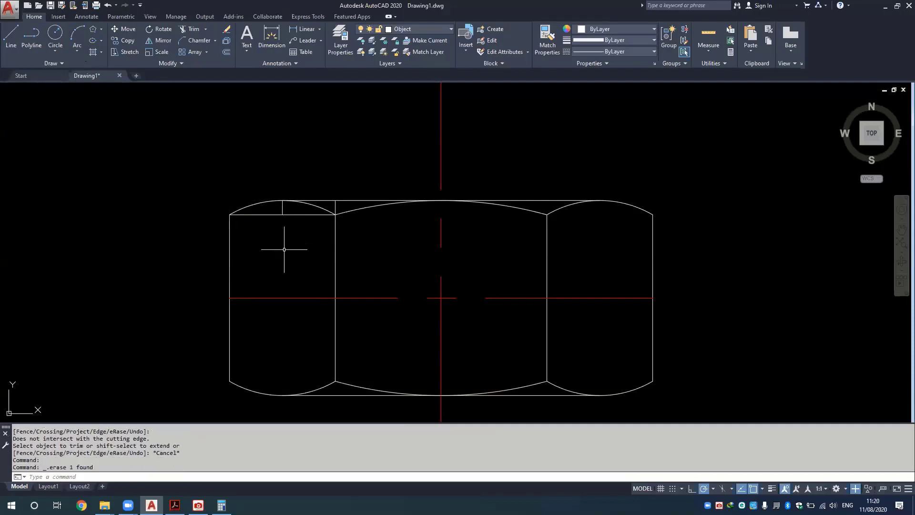
Erase the vertical and horizontal construction lines.
left_click(281, 209)
key("Delete")
left_click_drag(302, 205, 288, 222)
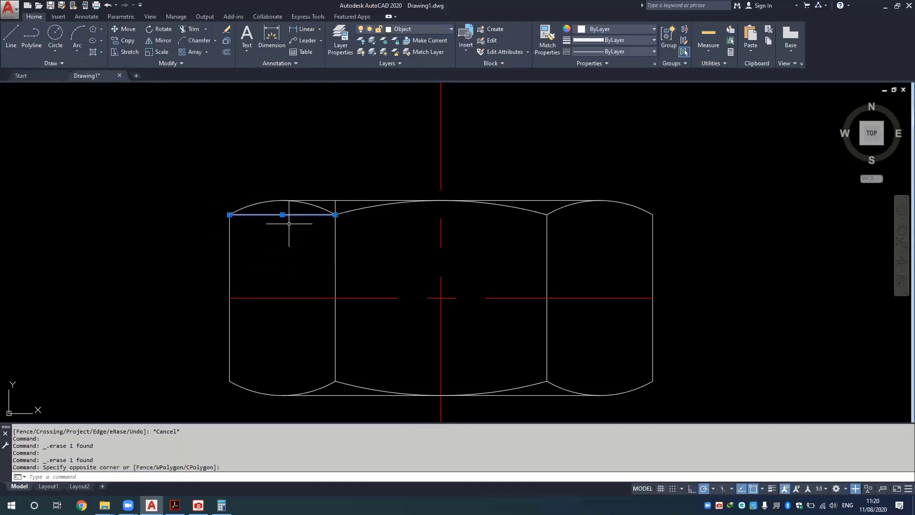
key("Delete")
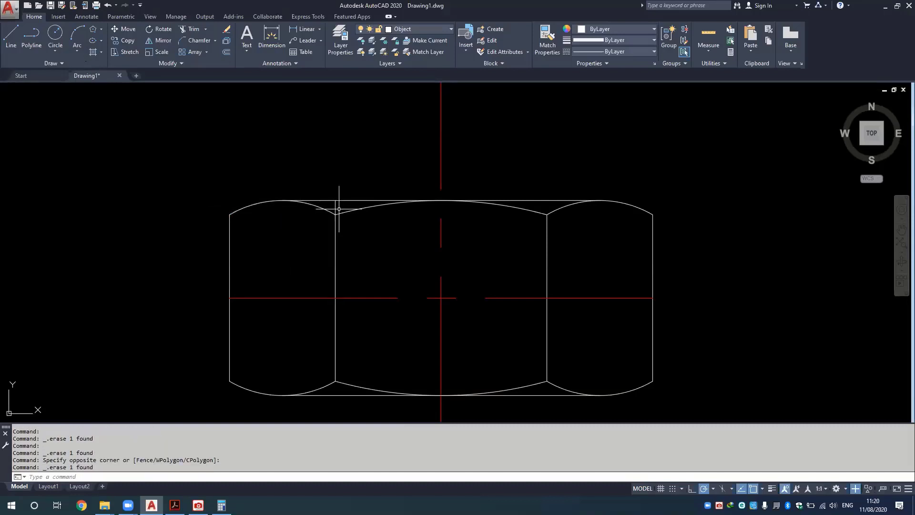
type("t")
key("Return")
key("Return")
key("Escape")
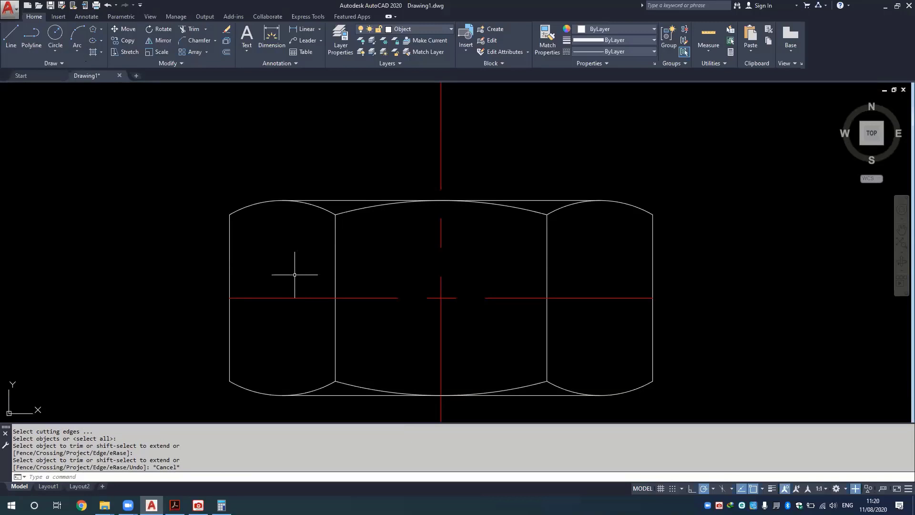
left_click(258, 204)
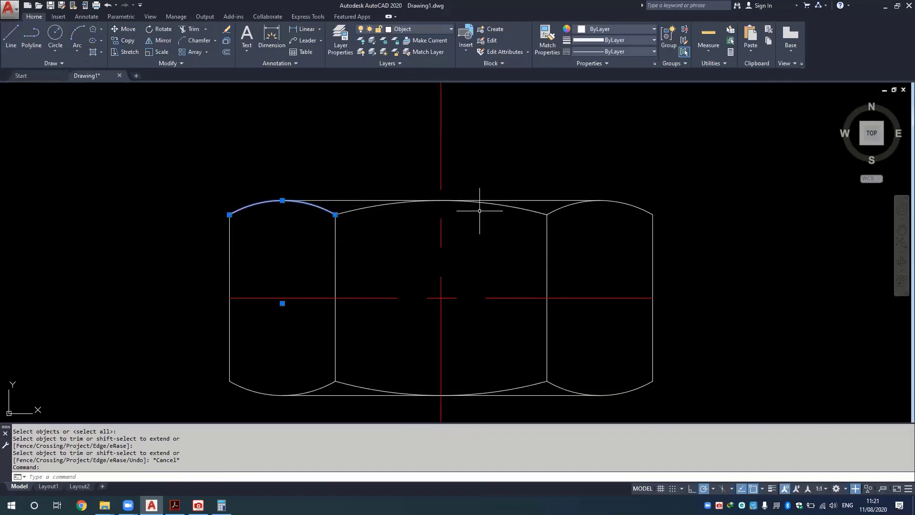
left_click(561, 204)
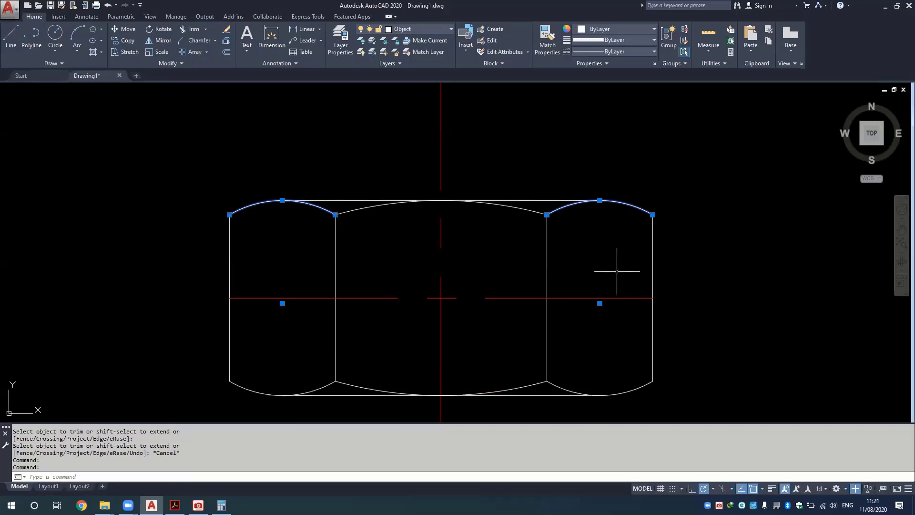
Bring the M16 x 50 label into view and centre it above the bolt.
key("Escape")
scroll(433, 198, "down", 5)
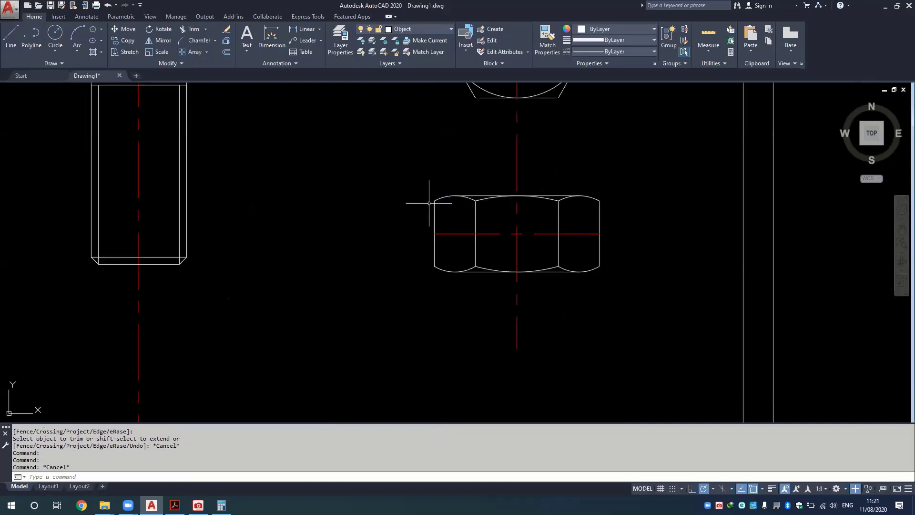
scroll(384, 175, "down", 2)
middle_click_drag(286, 143, 291, 270)
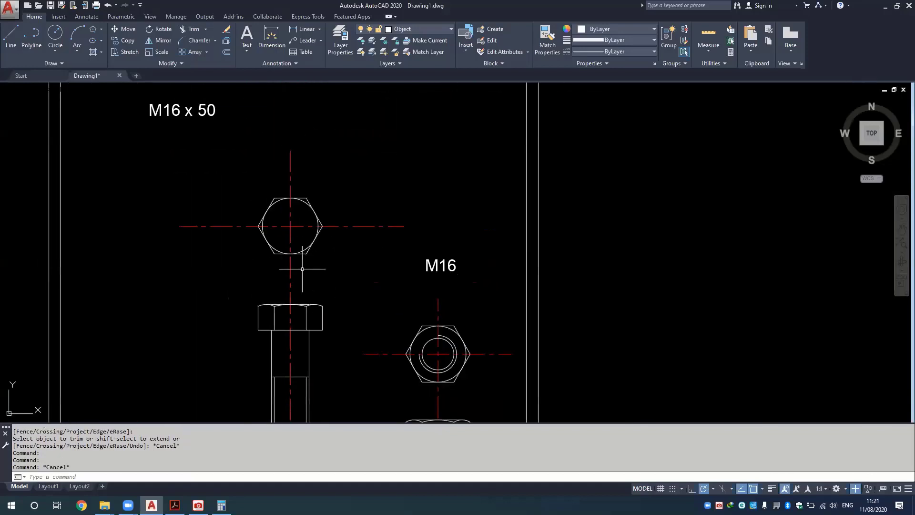
left_click(209, 115)
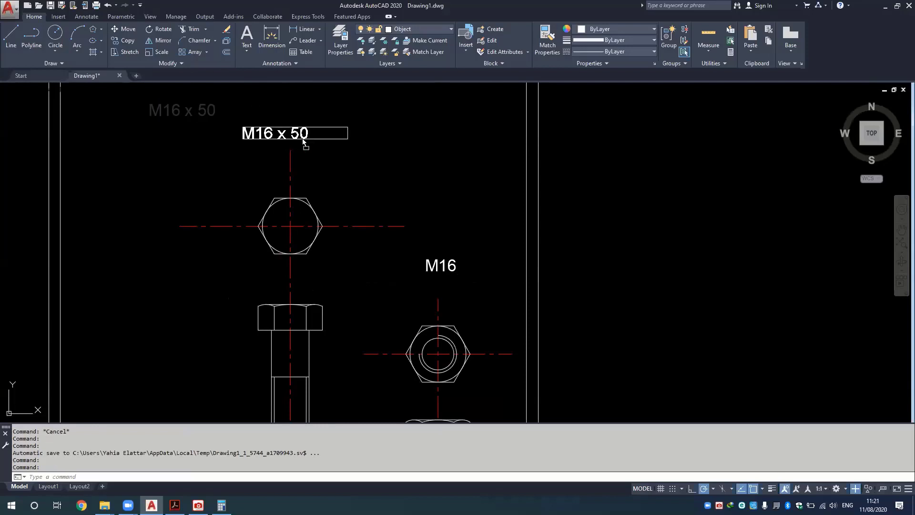
left_click(300, 139)
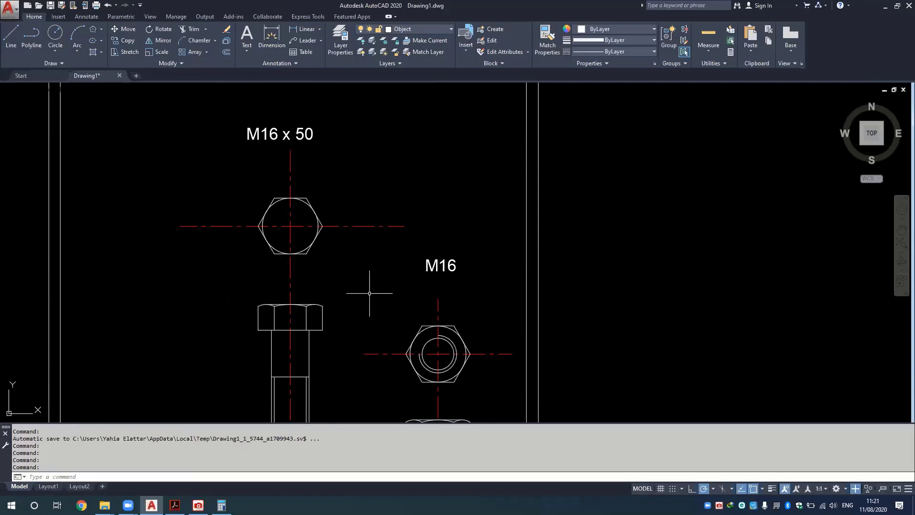
Copy the M16 x 50 label and paste it to the right of the sheet.
left_click(310, 135)
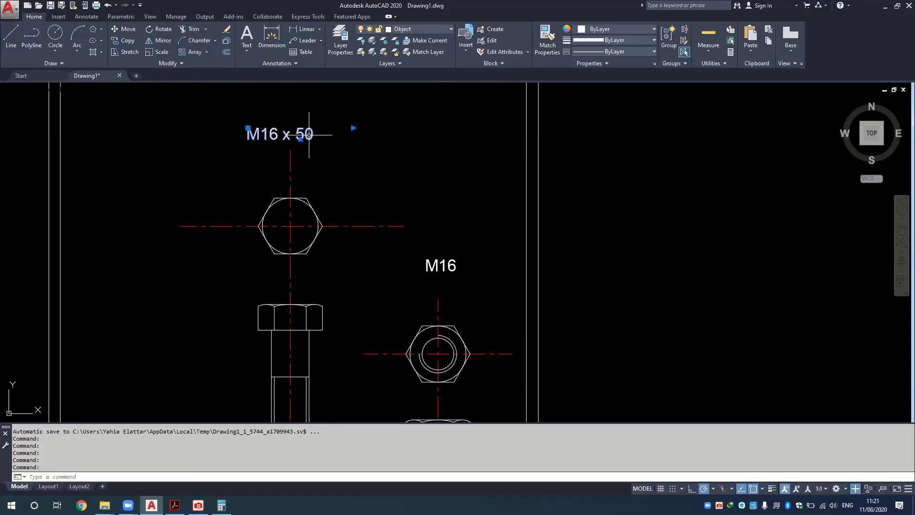
key("ctrl+c")
key("ctrl+v")
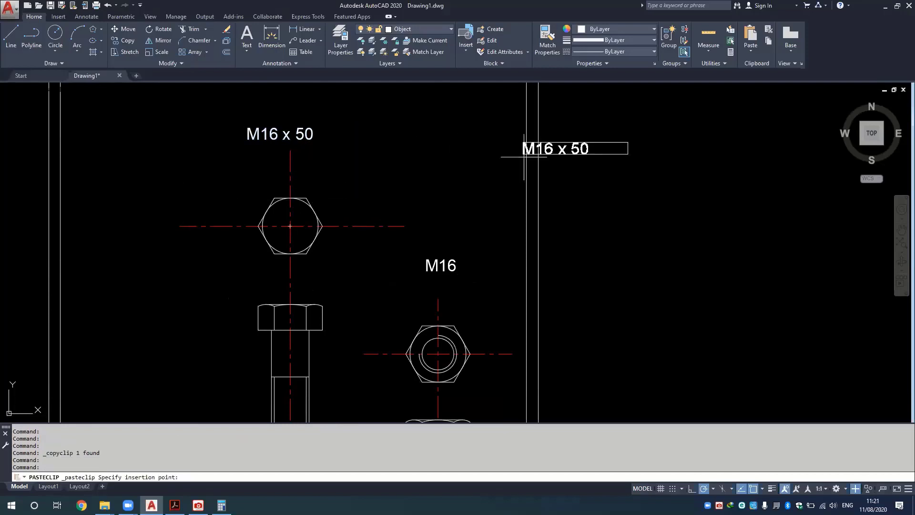
left_click(629, 126)
middle_click_drag(653, 175, 467, 187)
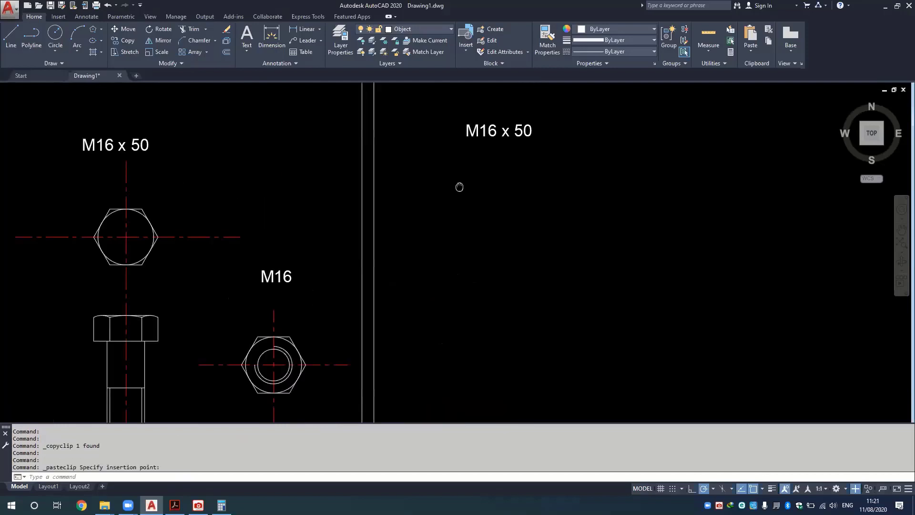
Edit the pasted label text to read M24 x 75.
double_click(472, 136)
mouse_move(476, 136)
left_mouse_down()
mouse_move(469, 137)
mouse_move(476, 132)
left_mouse_up()
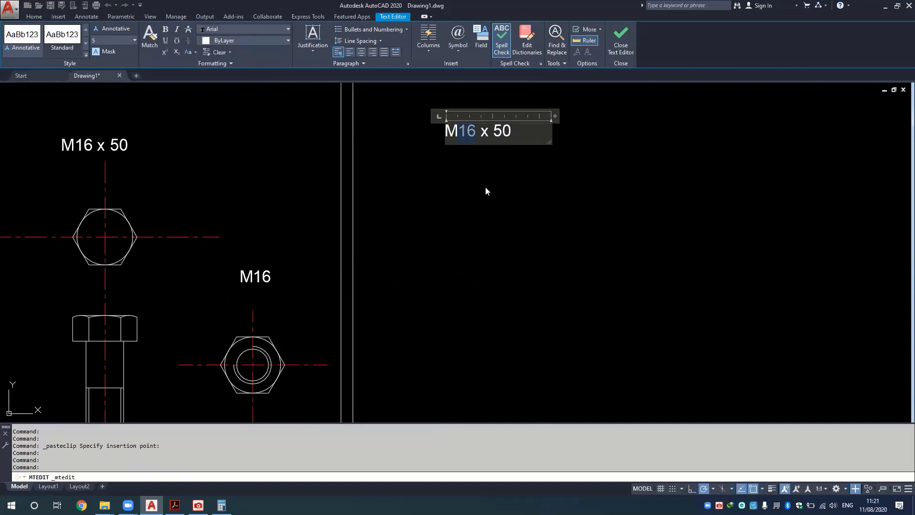
type("24")
key("shift+Right")
key("shift+Right")
type("75")
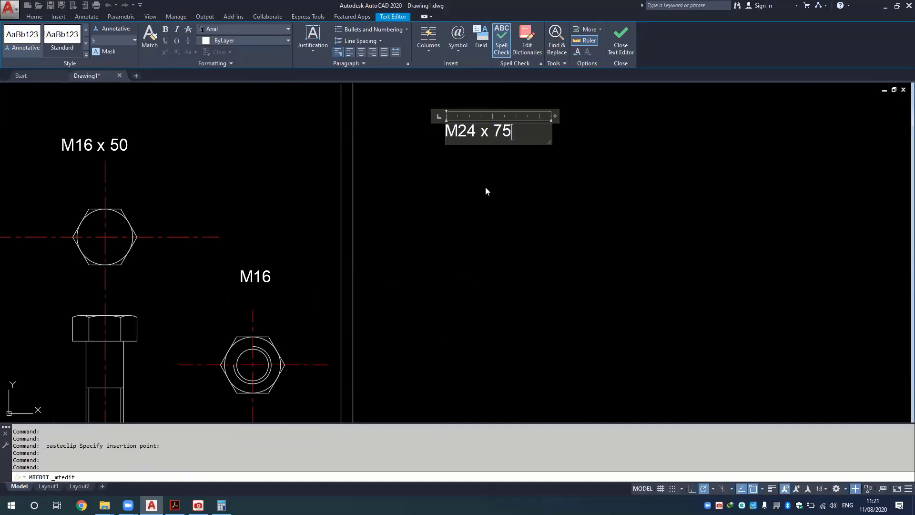
left_click(621, 38)
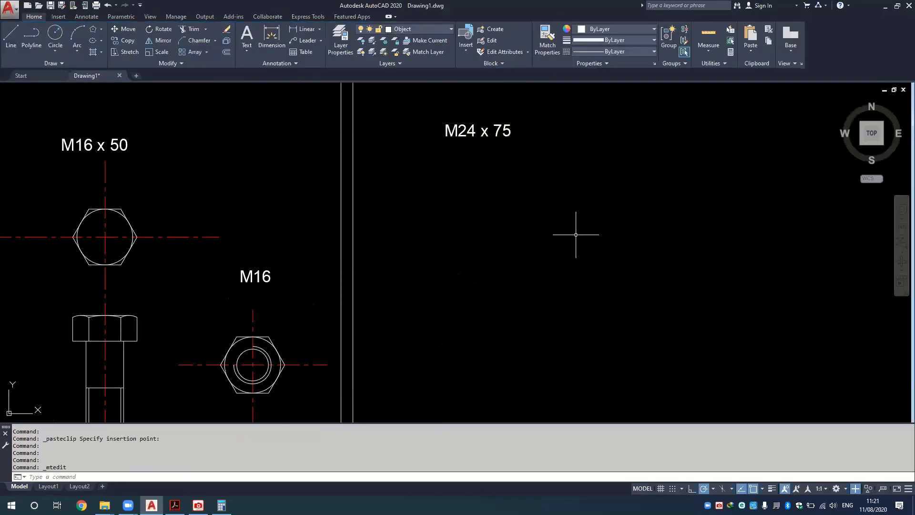
Zoom out and pan so the whole bolt-and-nut drawing frame fits in view.
scroll(555, 218, "down", 2)
scroll(527, 245, "down", 2)
mouse_move(526, 245)
middle_mouse_down()
mouse_move(501, 159)
mouse_move(486, 170)
mouse_move(495, 211)
middle_mouse_up()
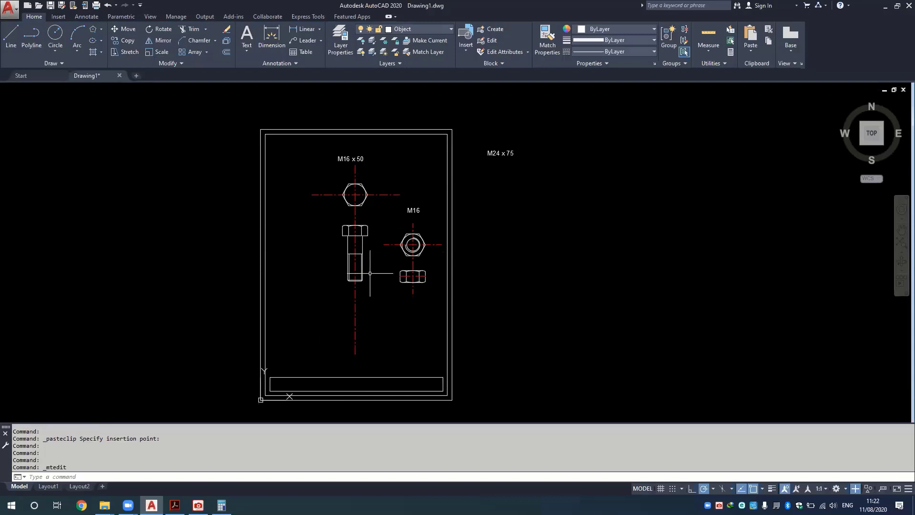
Copy the bolt and nut views to the right of the sheet, beneath the M24 x 75 label.
left_click(437, 179)
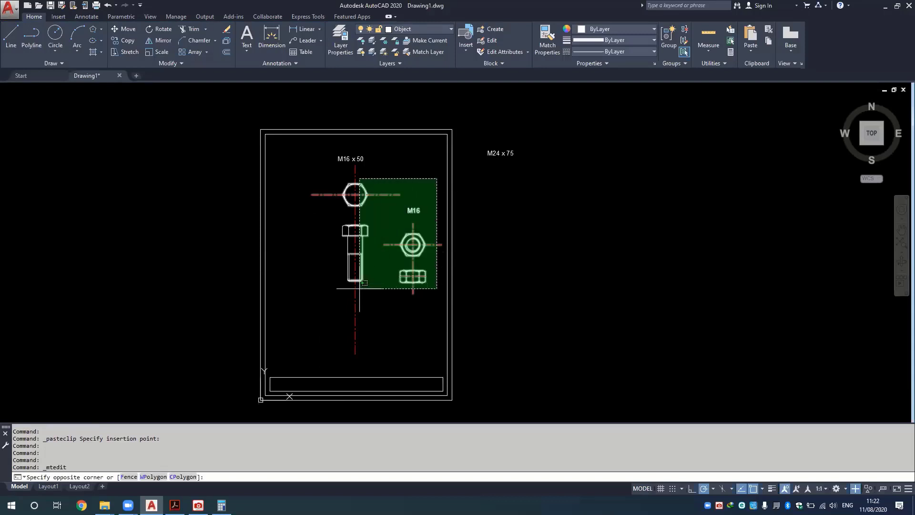
left_click(327, 307)
key("alt+Tab")
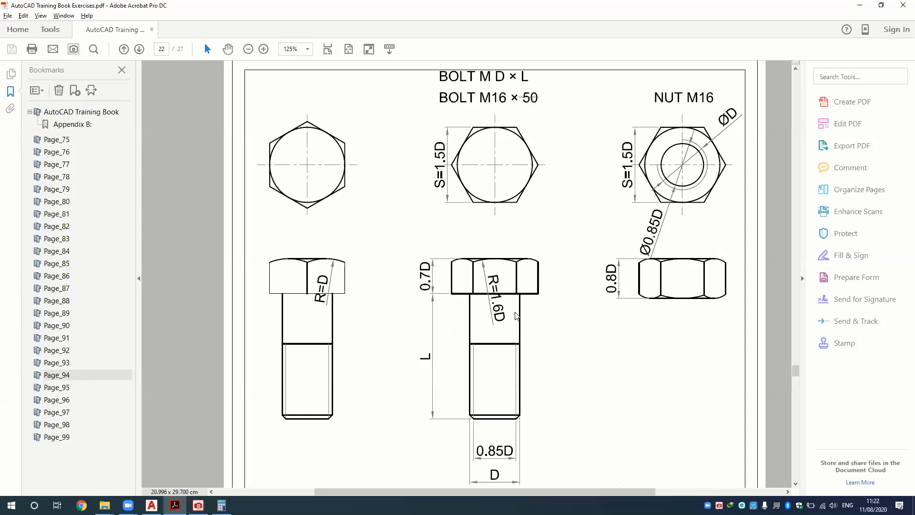
key("alt+Tab")
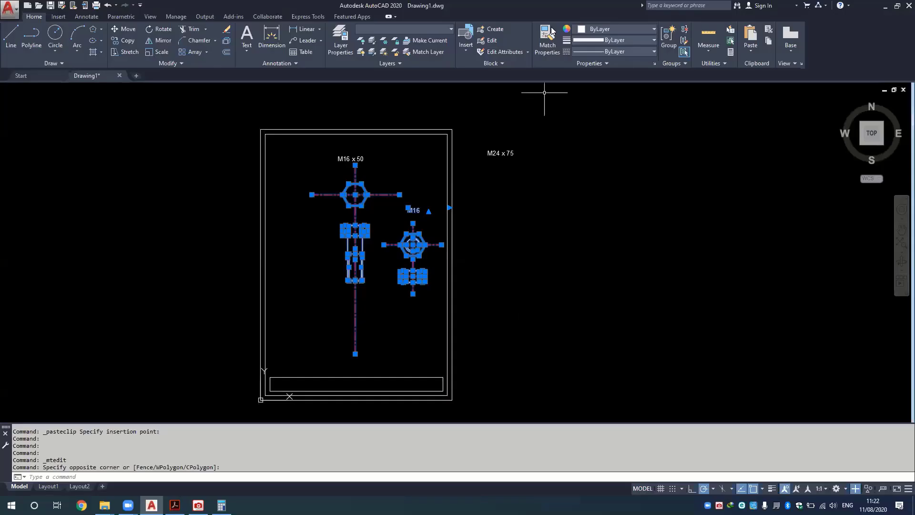
left_click(119, 39)
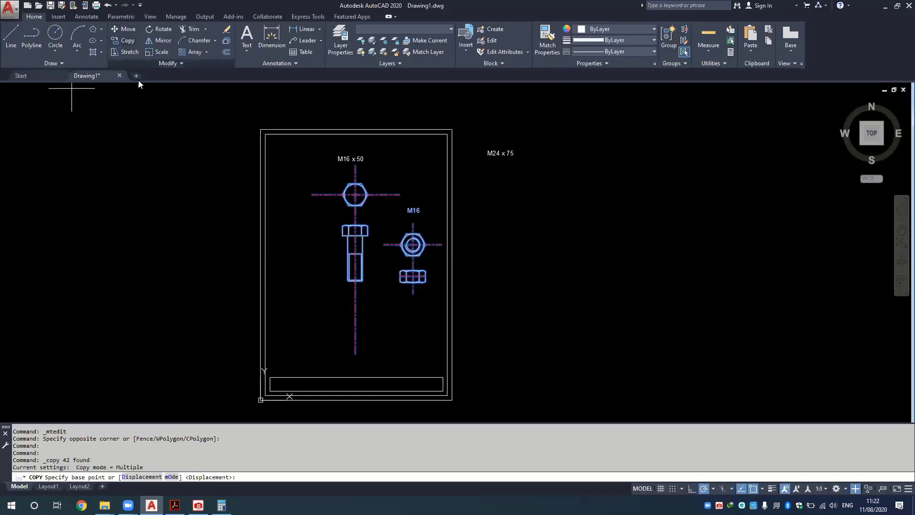
left_click(313, 301)
left_click(540, 302)
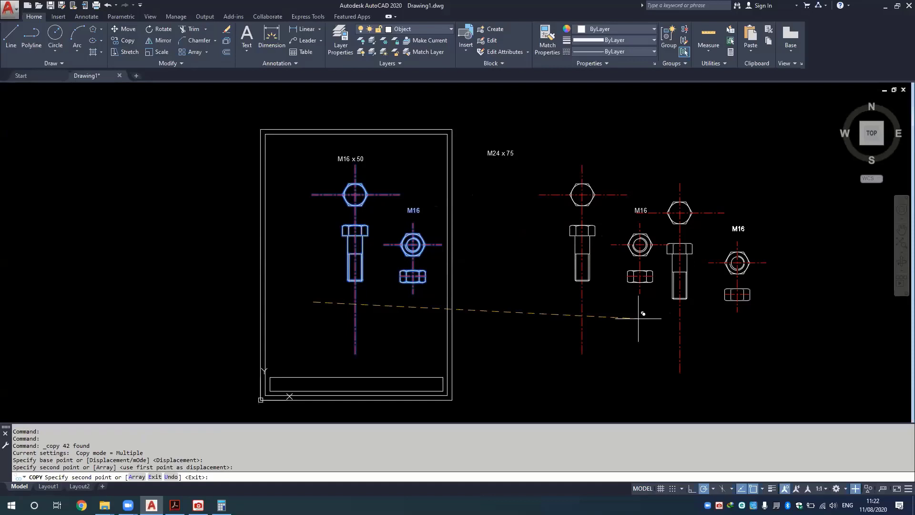
key("Escape")
Delete the copied M16 nut label.
middle_click_drag(639, 313, 477, 313)
left_click(477, 209)
key("Delete")
Add a 50 linear length dimension to the left of the copied bolt's shank.
scroll(514, 267, "up", 2)
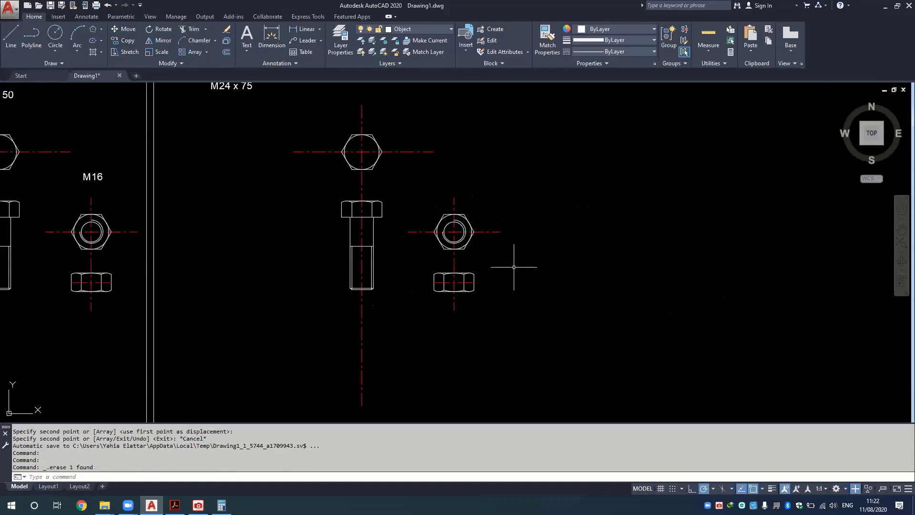
scroll(349, 288, "up", 2)
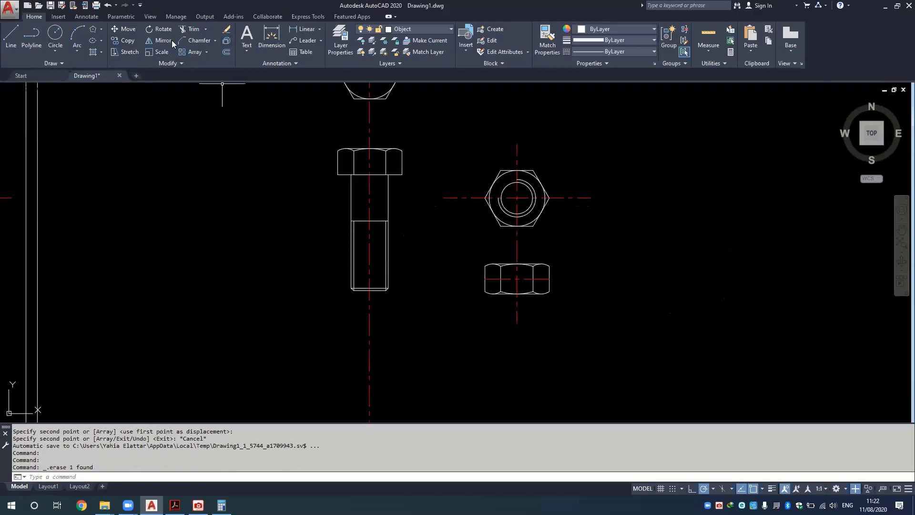
left_click(86, 16)
left_click(195, 52)
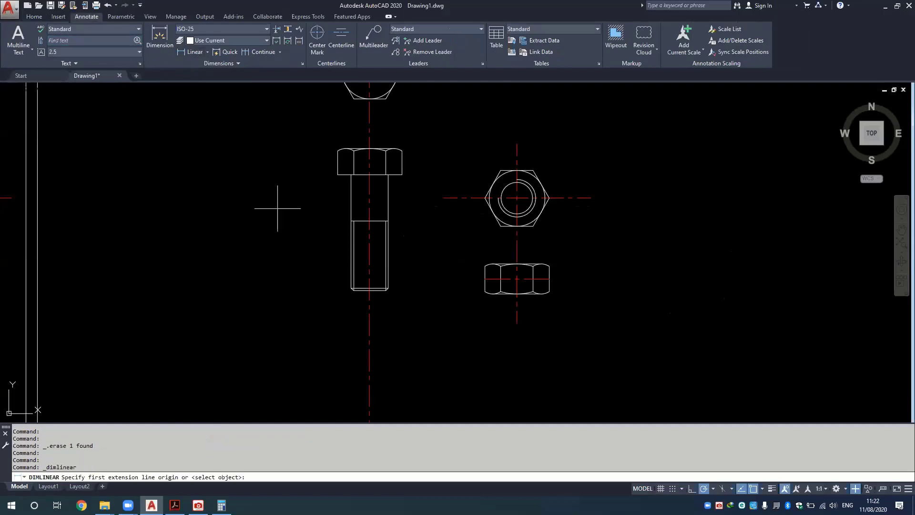
left_click(351, 175)
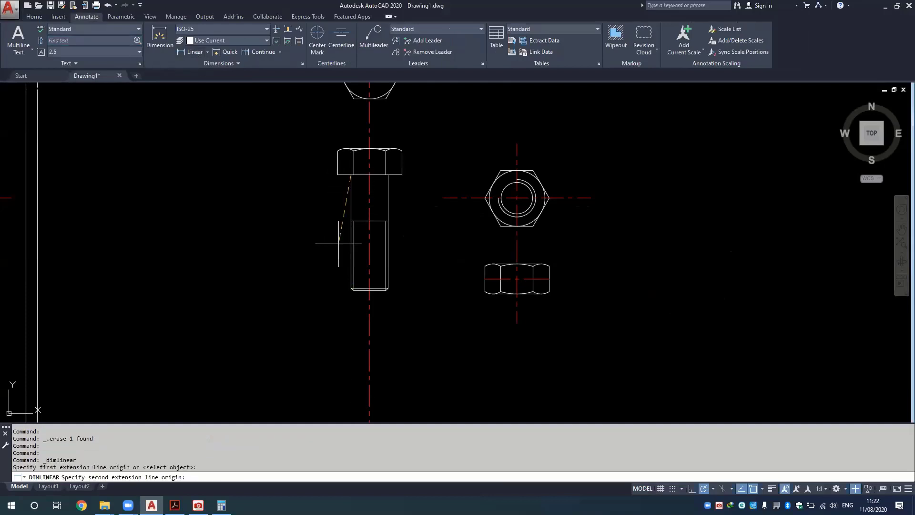
scroll(353, 290, "up", 3)
left_click(351, 284)
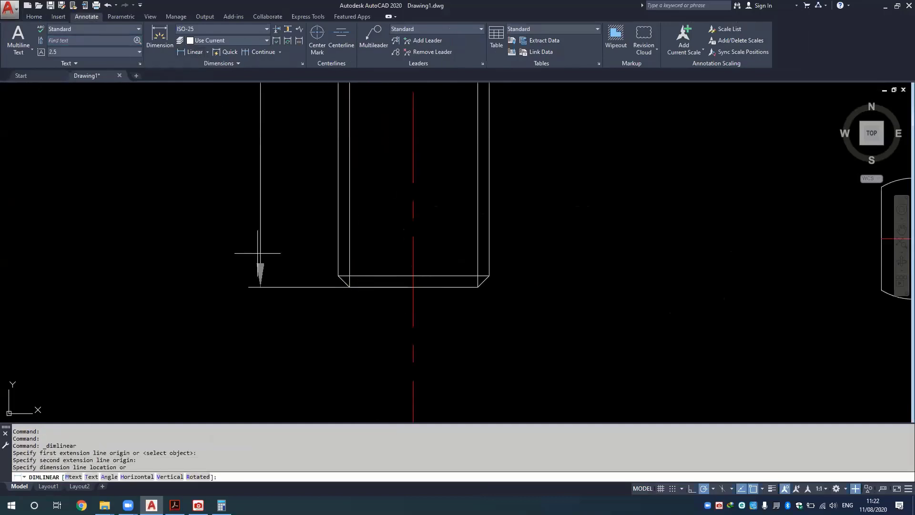
scroll(259, 259, "down", 3)
left_click(228, 228)
scroll(276, 184, "down", 4)
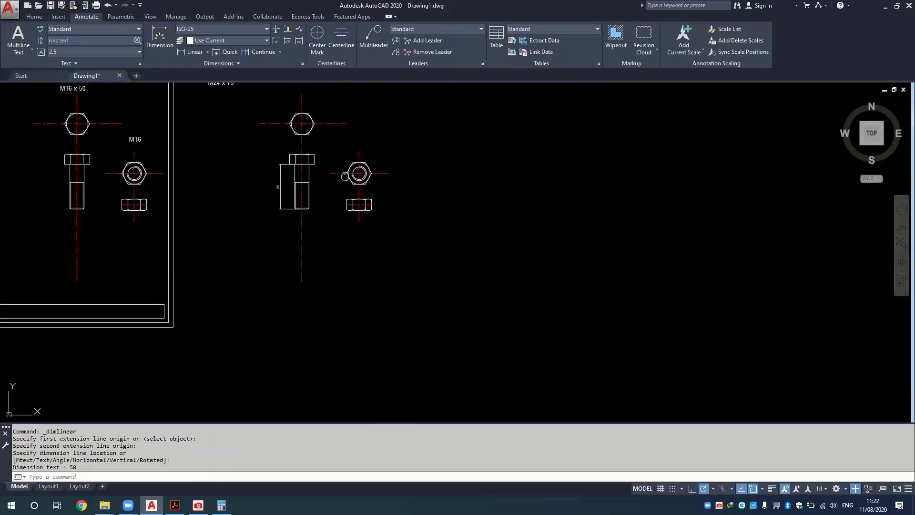
middle_click_drag(119, 206, 160, 209)
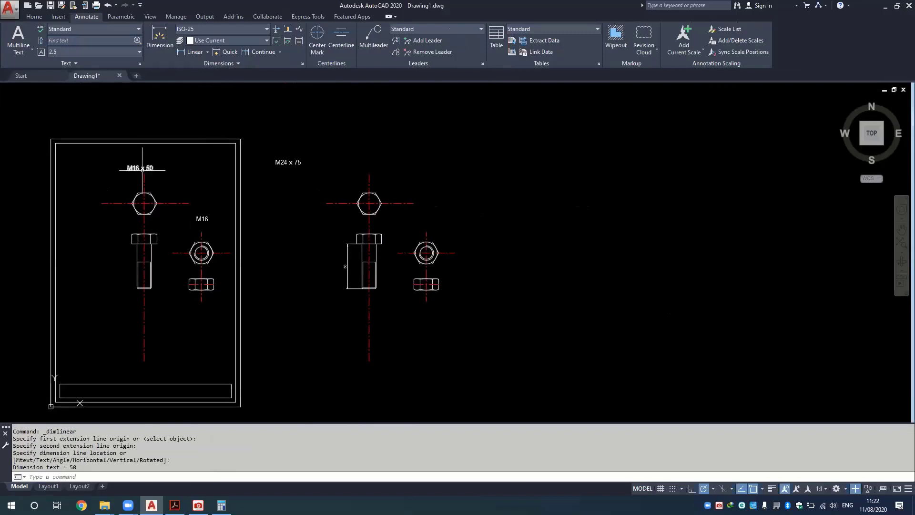
scroll(356, 286, "up", 2)
scroll(355, 286, "up", 2)
scroll(356, 285, "up", 2)
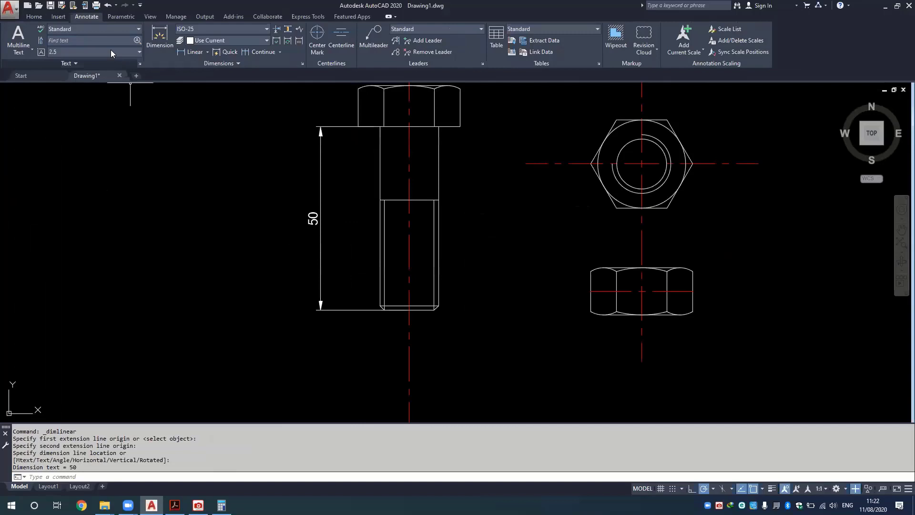
Add a 16 linear width dimension below the shank's bottom end.
left_click(180, 52)
scroll(317, 309, "up", 2)
middle_click_drag(388, 291, 347, 246)
left_click(349, 242)
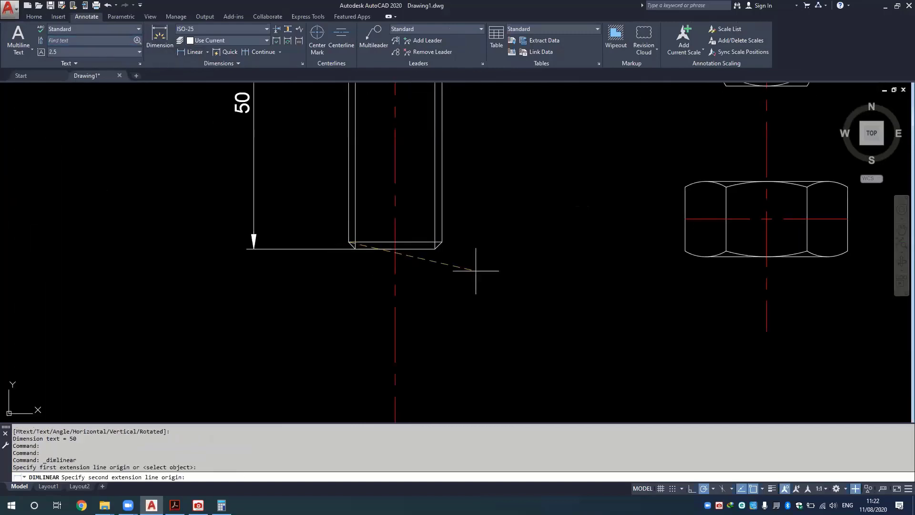
left_click(442, 246)
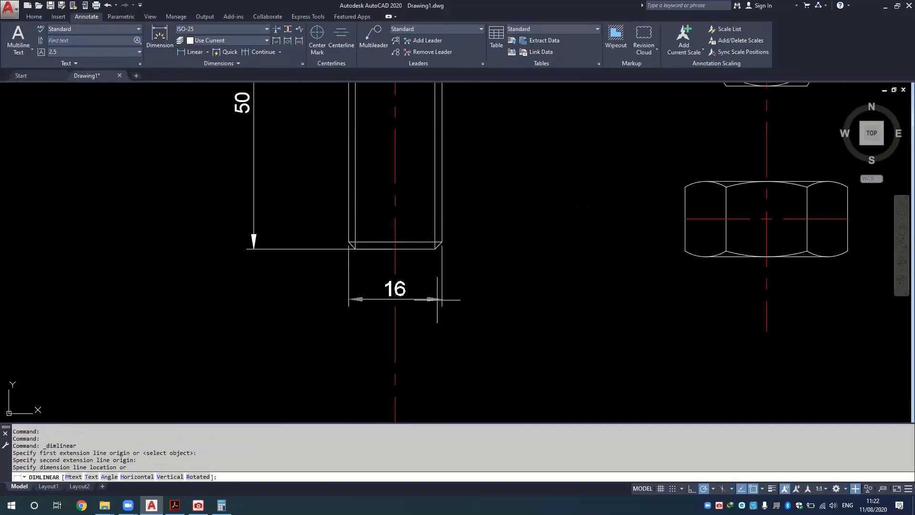
left_click(461, 307)
scroll(460, 311, "down", 4)
scroll(486, 334, "down", 1)
scroll(402, 316, "up", 1)
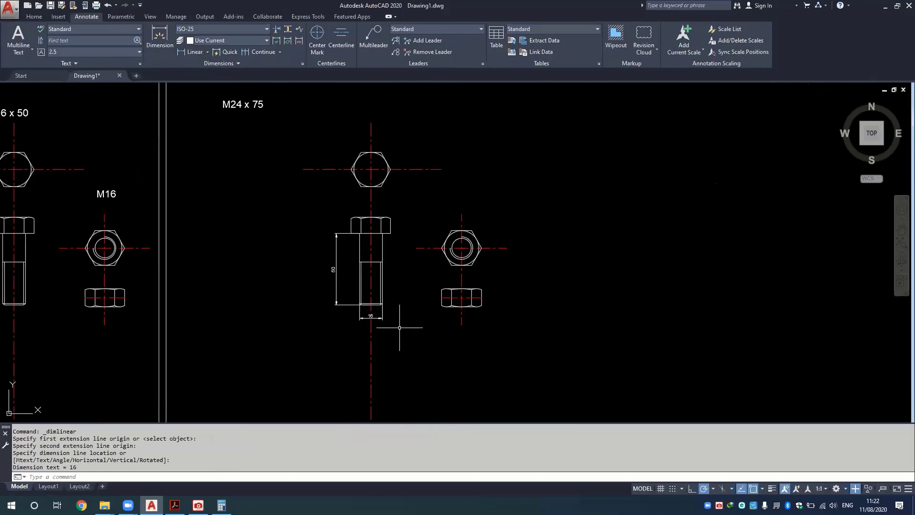
scroll(392, 323, "up", 1)
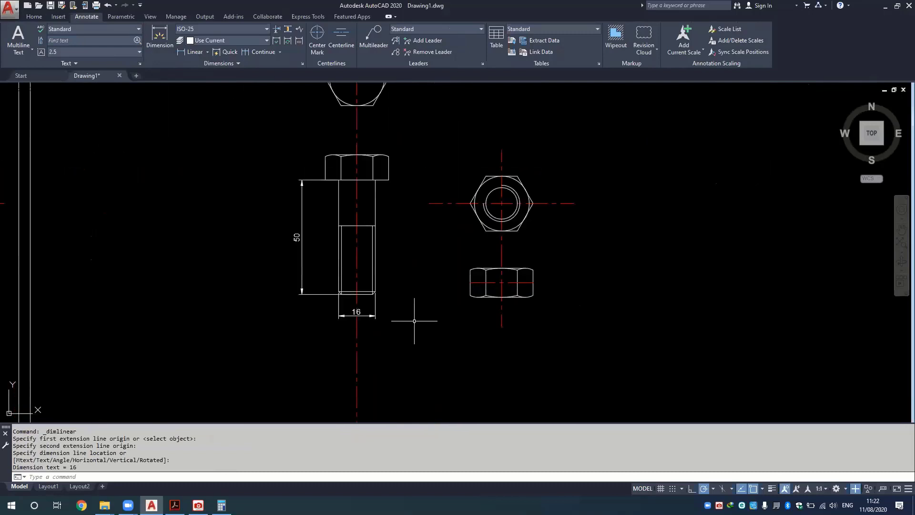
scroll(418, 327, "down", 2)
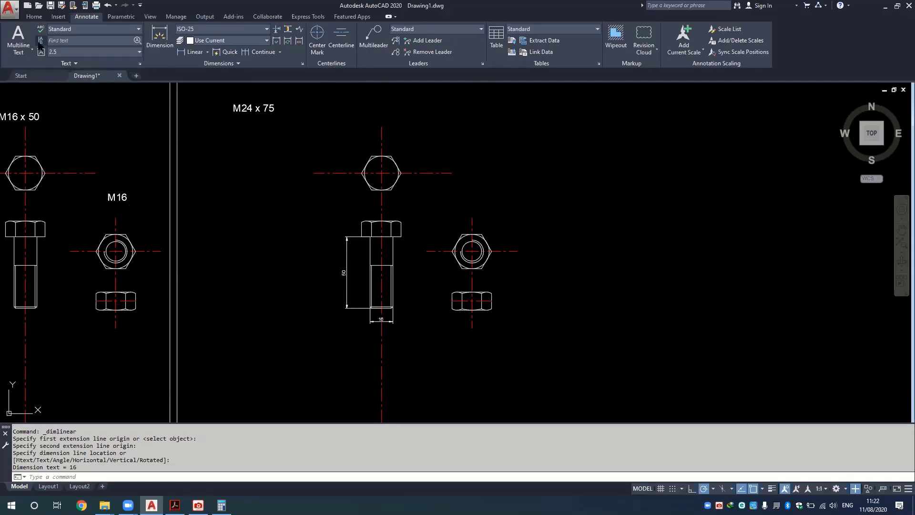
Start Scale and window-select all 43 objects of the copied bolt and nut views.
left_click(35, 18)
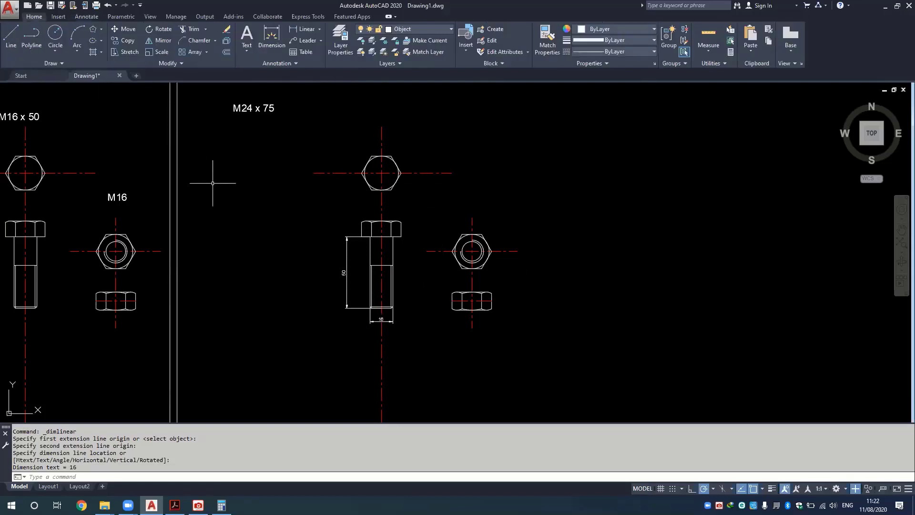
left_click(161, 52)
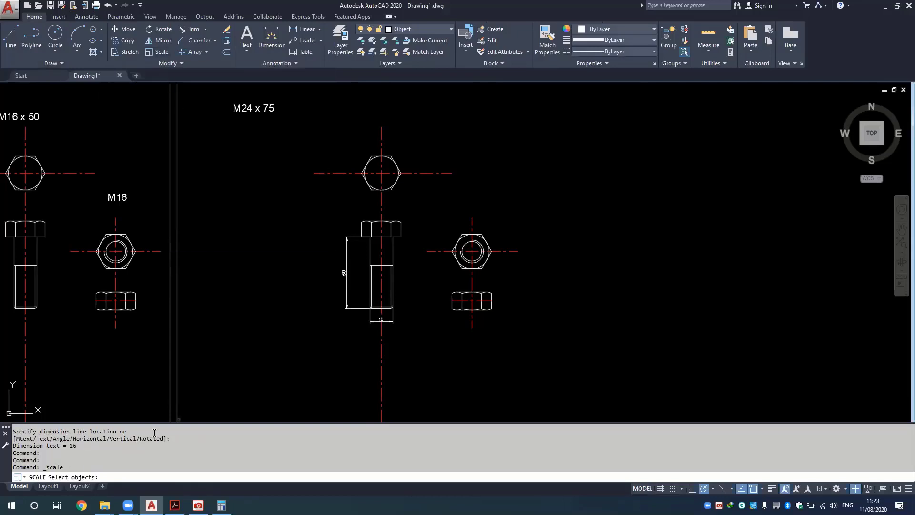
left_click(580, 102)
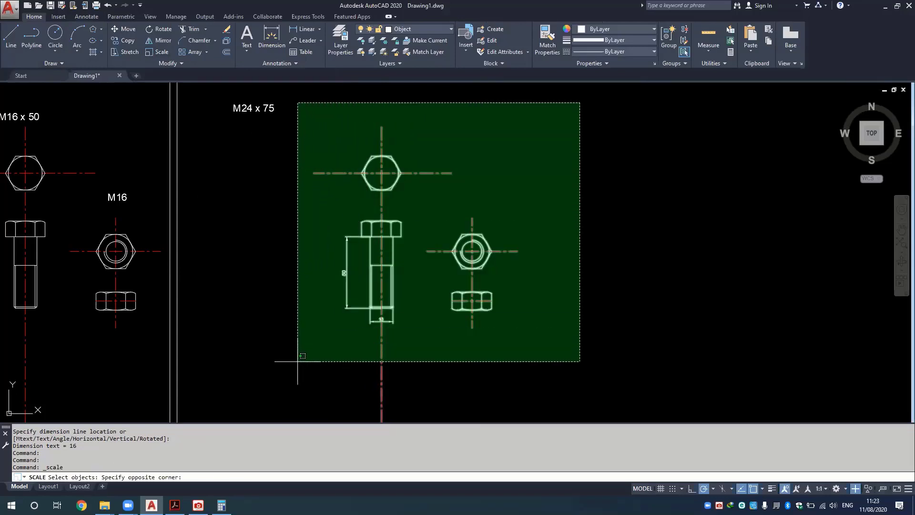
left_click(297, 361)
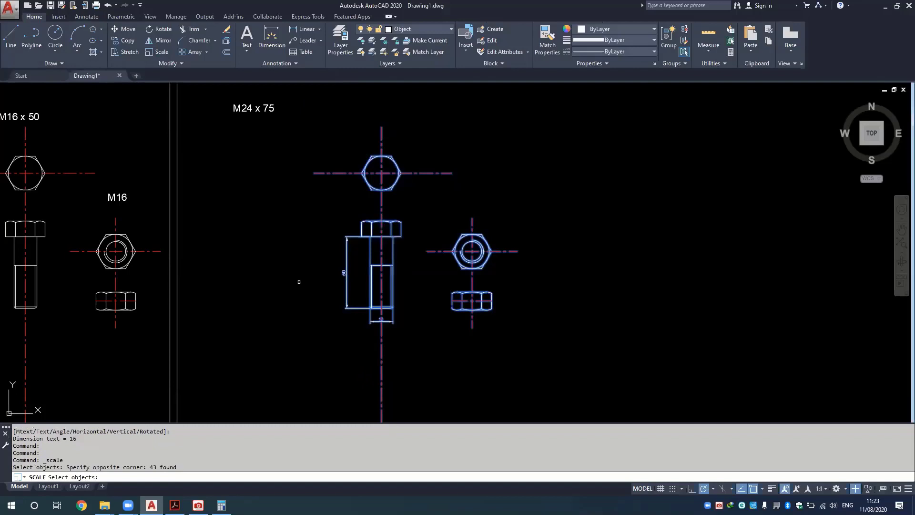
key("Return")
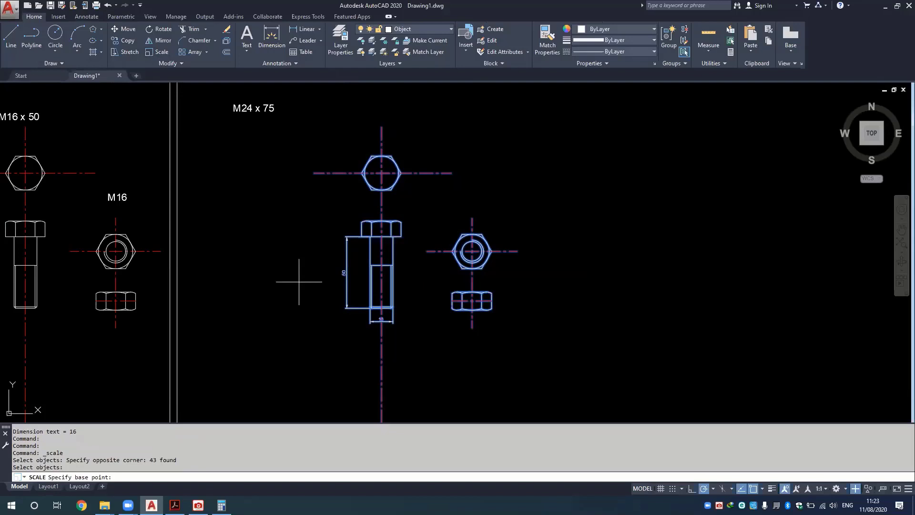
key("Escape")
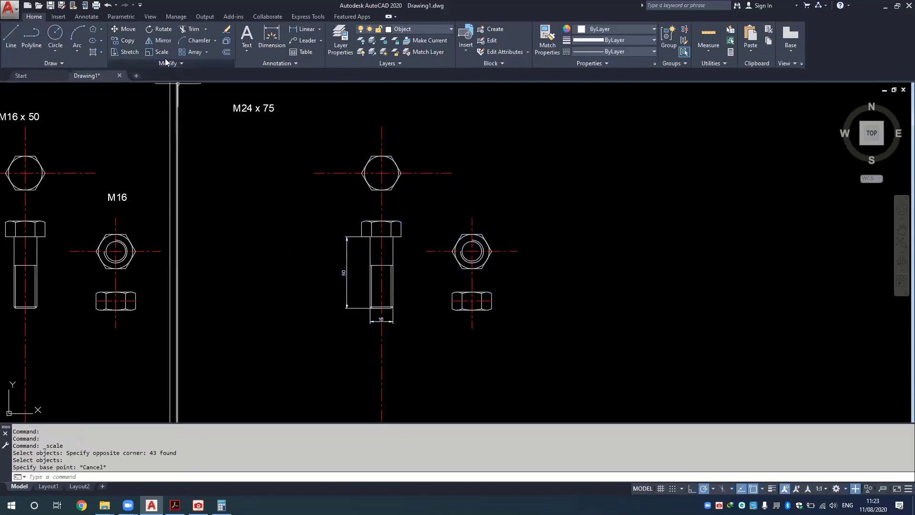
left_click(162, 51)
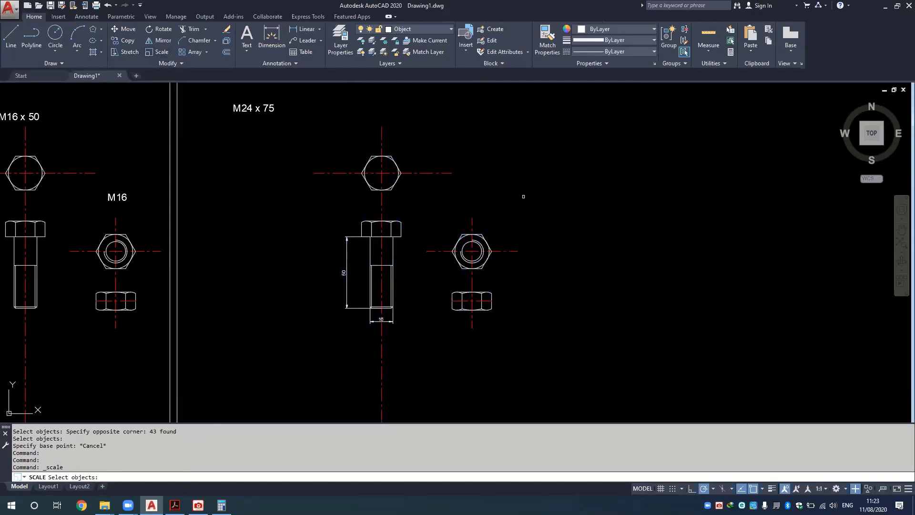
left_click(565, 111)
left_click(318, 349)
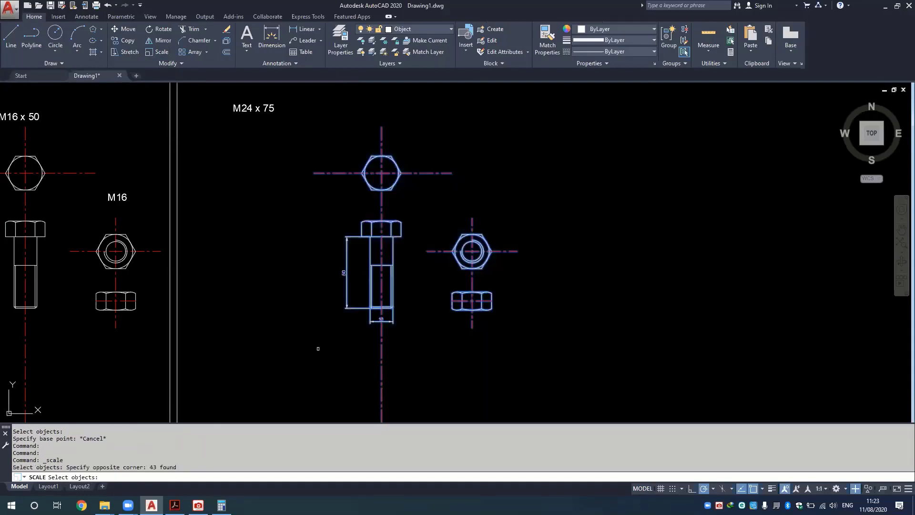
key("Return")
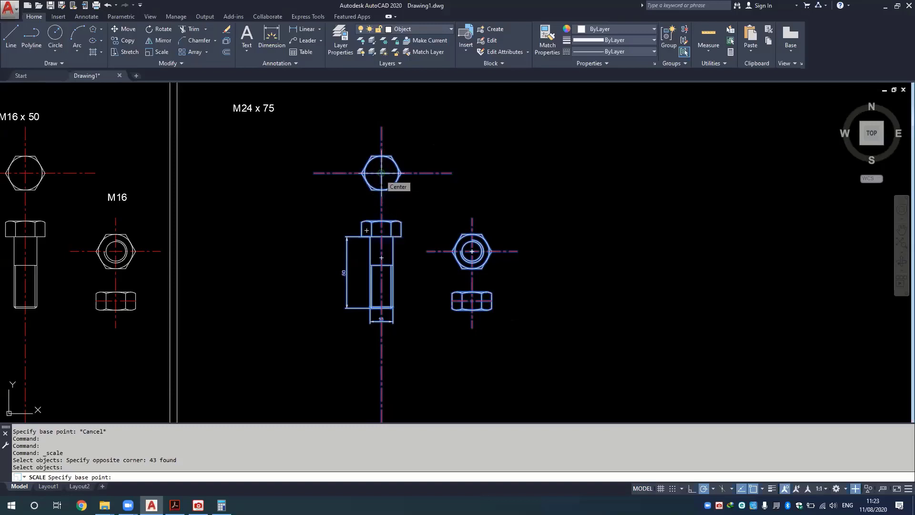
Scale by reference about the hexagon centre, from reference length 16 to new length 24.
left_click(381, 173)
type("r")
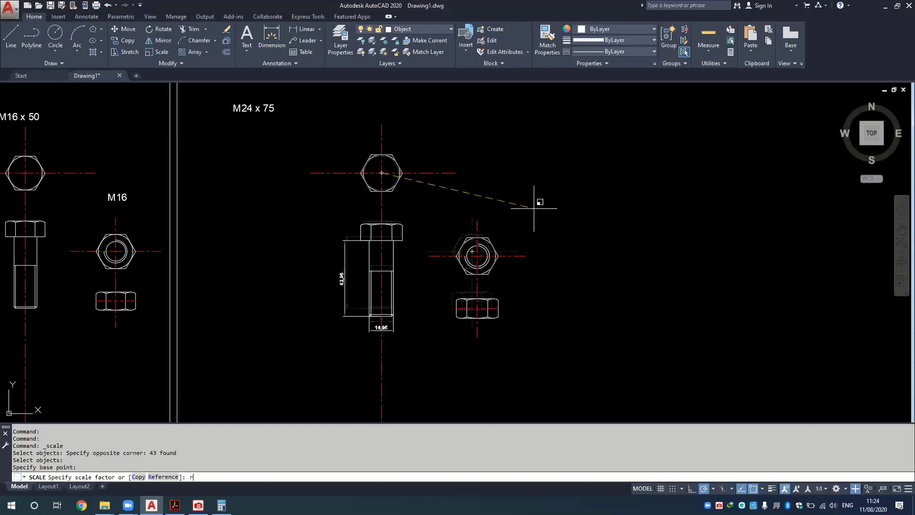
key("Return")
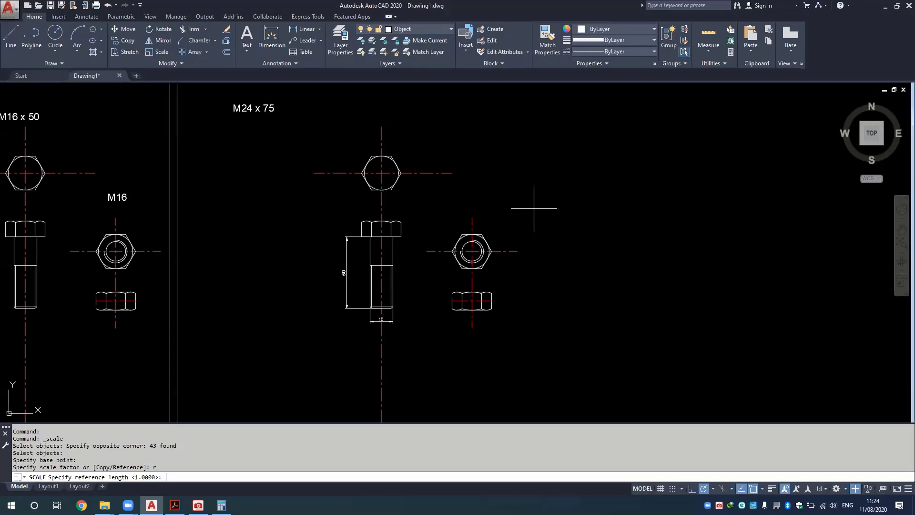
type("16")
key("Return")
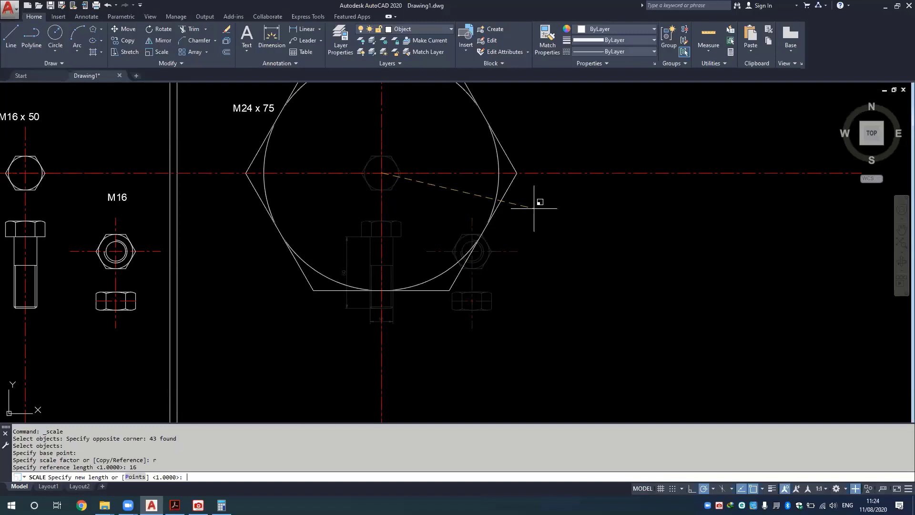
type("24")
key("Return")
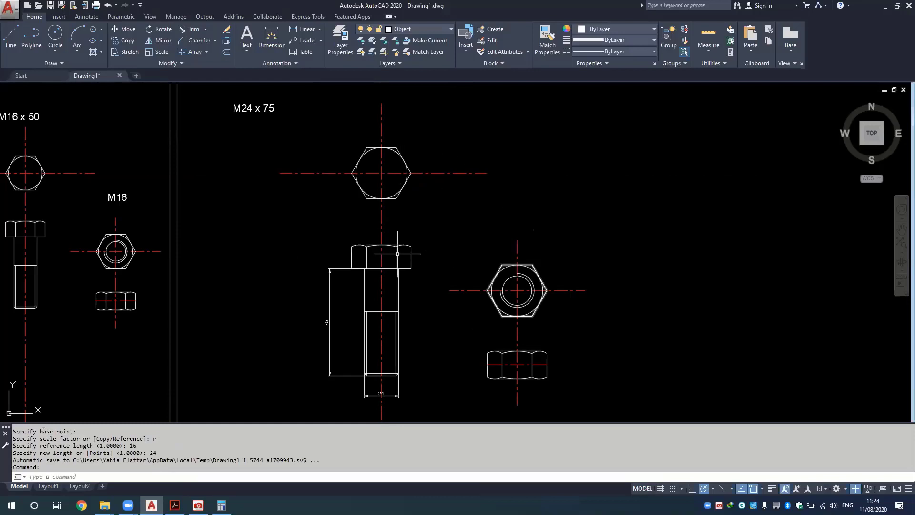
Edit the label above the enlarged bolt from M24 x 75 to M24 x 60.
scroll(395, 362, "up", 5)
middle_click_drag(395, 367, 410, 196)
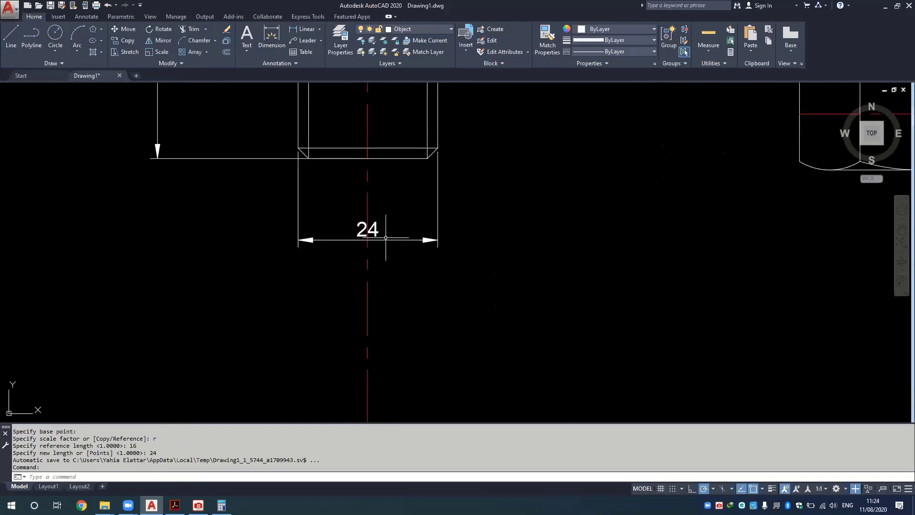
scroll(372, 243, "up", 4)
scroll(241, 184, "down", 6)
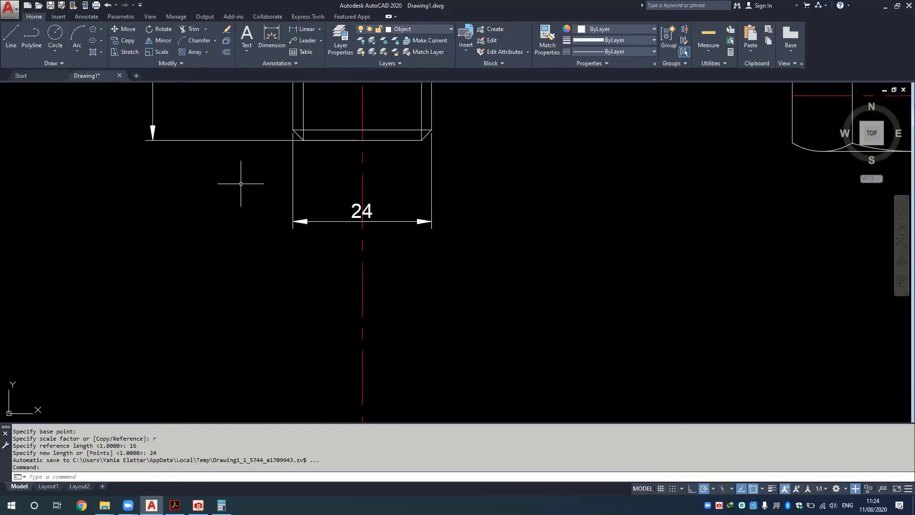
scroll(241, 184, "down", 5)
scroll(271, 219, "up", 3)
scroll(248, 174, "down", 2)
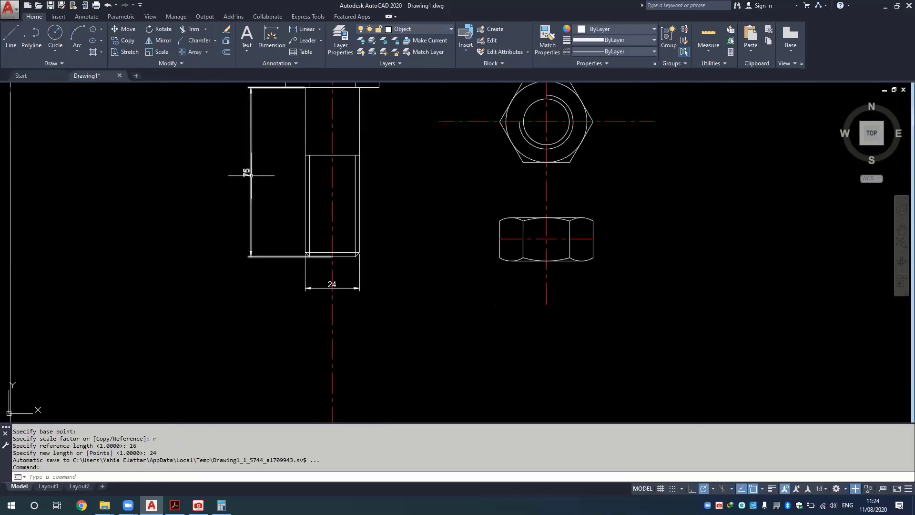
scroll(247, 173, "down", 4)
middle_click_drag(249, 173, 276, 223)
scroll(250, 180, "up", 2)
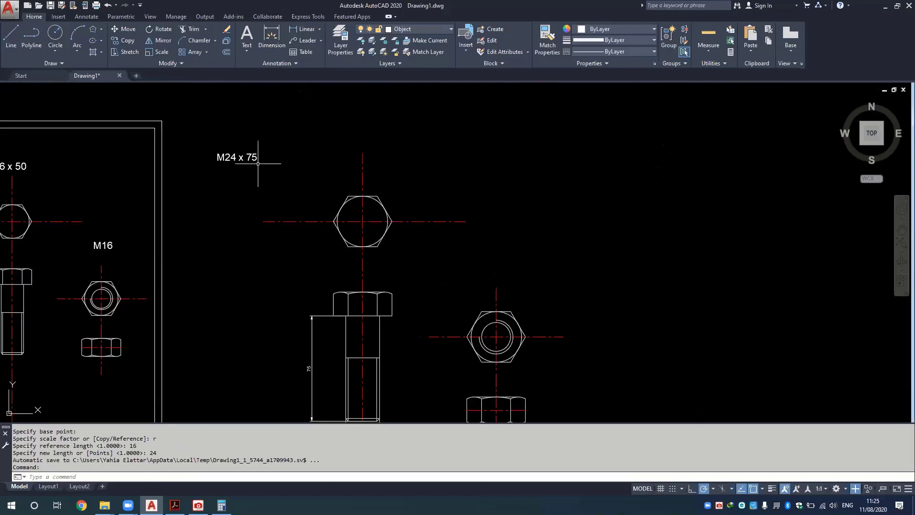
scroll(261, 173, "down", 3)
scroll(292, 300, "up", 3)
middle_click_drag(250, 166, 277, 230)
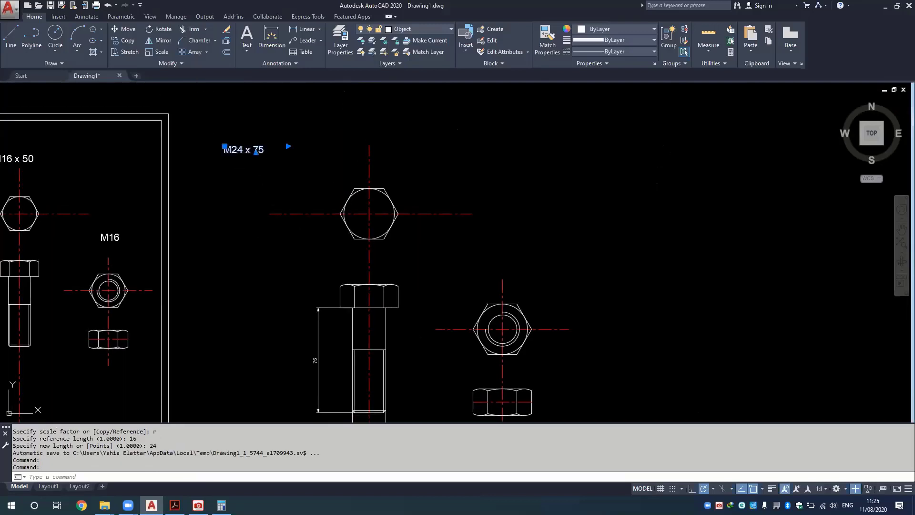
double_click(255, 150)
double_click(255, 151)
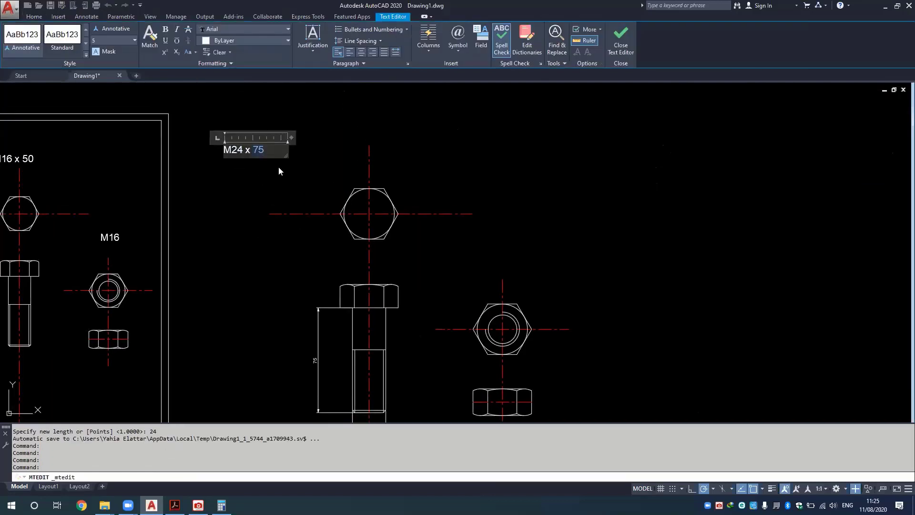
type("60")
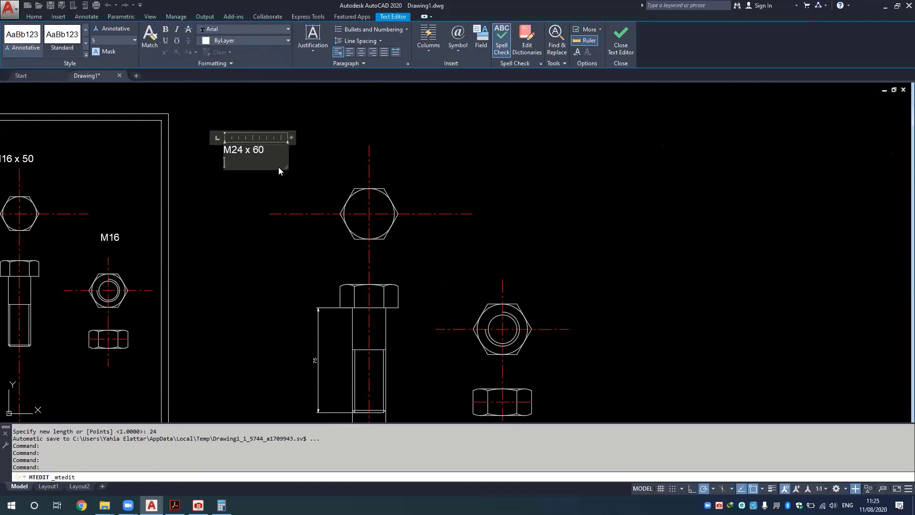
left_click(251, 227)
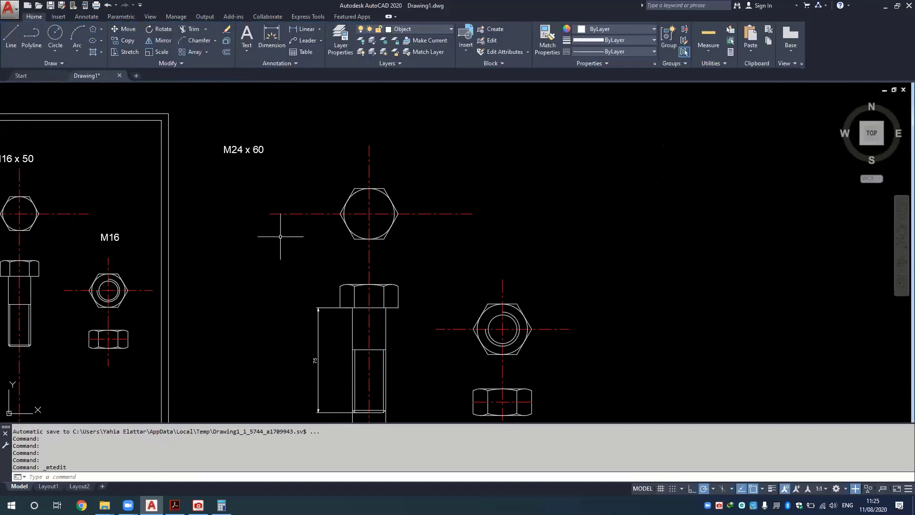
Pan and zoom to inspect the 24 dimension below the enlarged bolt.
middle_click_drag(367, 356, 359, 260)
scroll(305, 288, "down", 1)
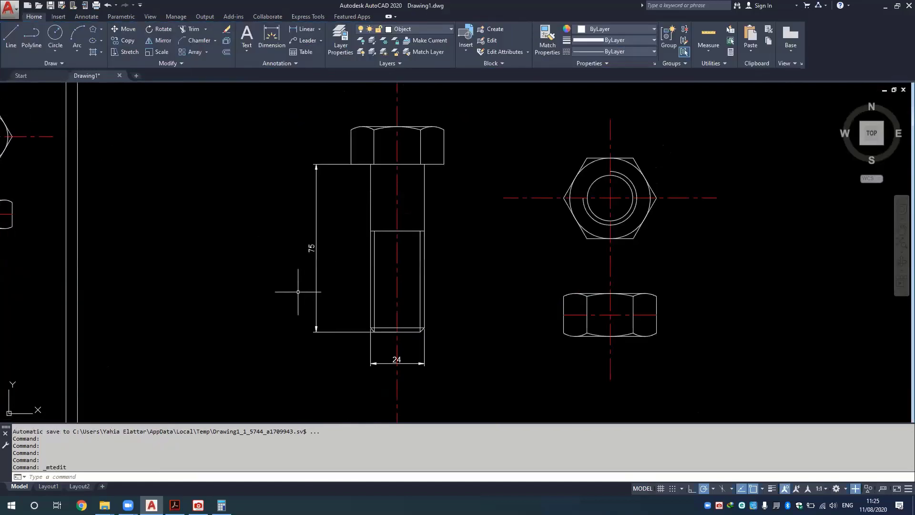
scroll(312, 267, "down", 2)
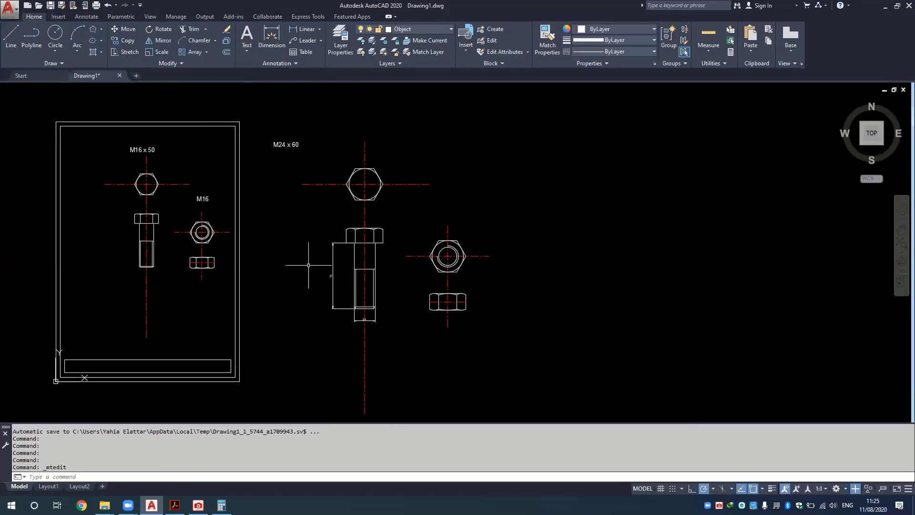
scroll(351, 282, "up", 4)
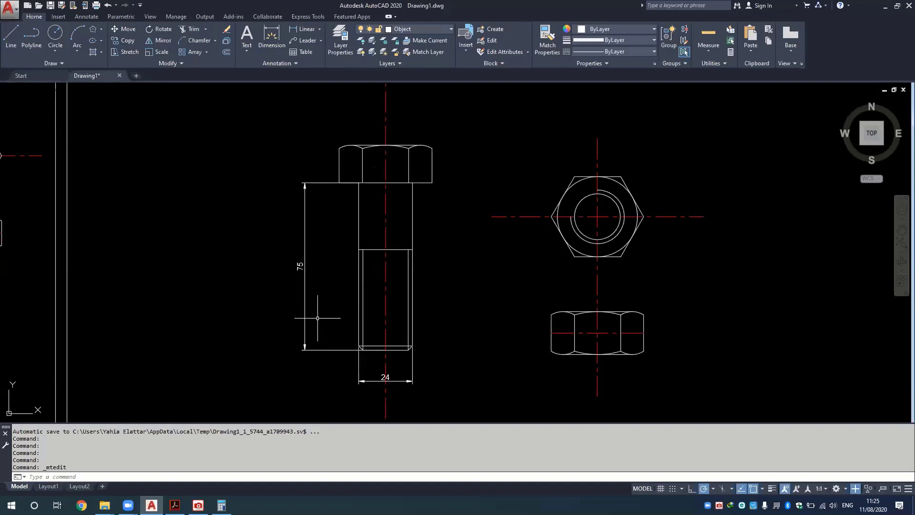
scroll(317, 317, "down", 2)
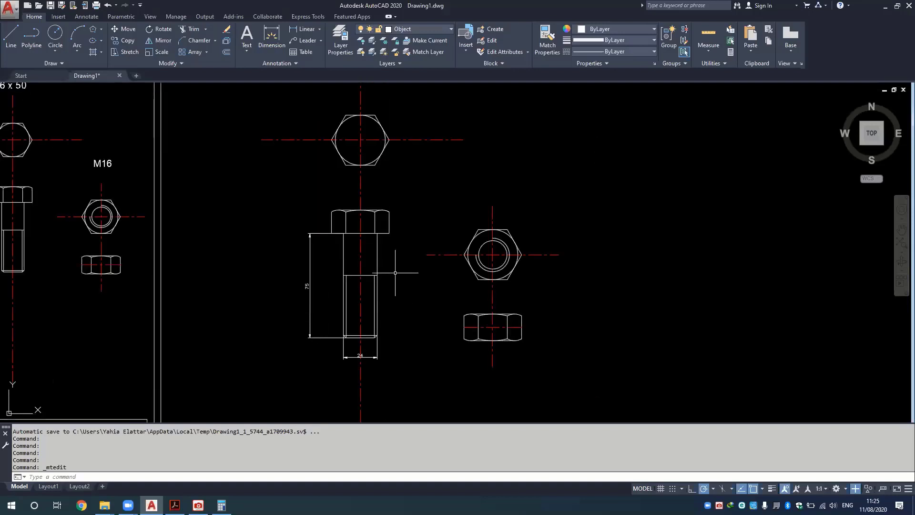
Start a 60-unit offset of the bolt head's bottom line, then cancel it.
type("o")
key("Return")
type("60")
key("Return")
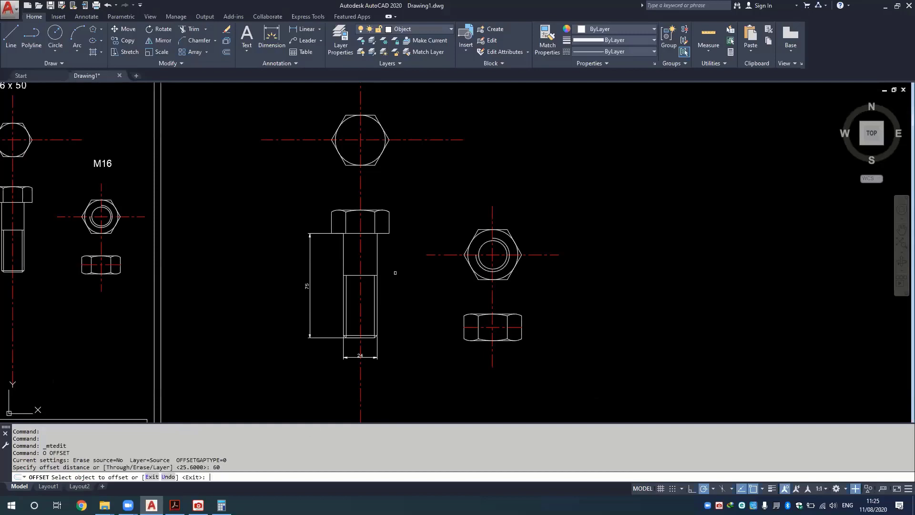
left_click(381, 233)
key("Escape")
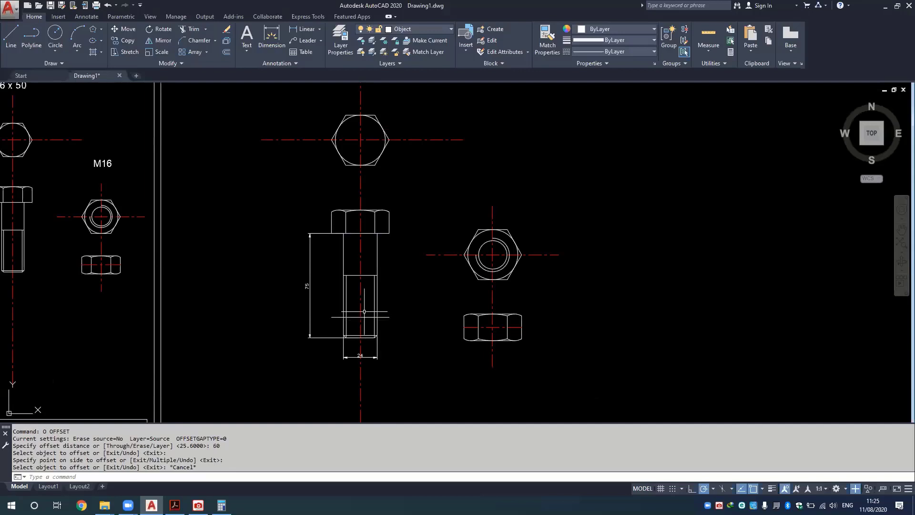
Stretch the M24 bolt's shank end upward so its length dimension reads 60.
left_click(122, 54)
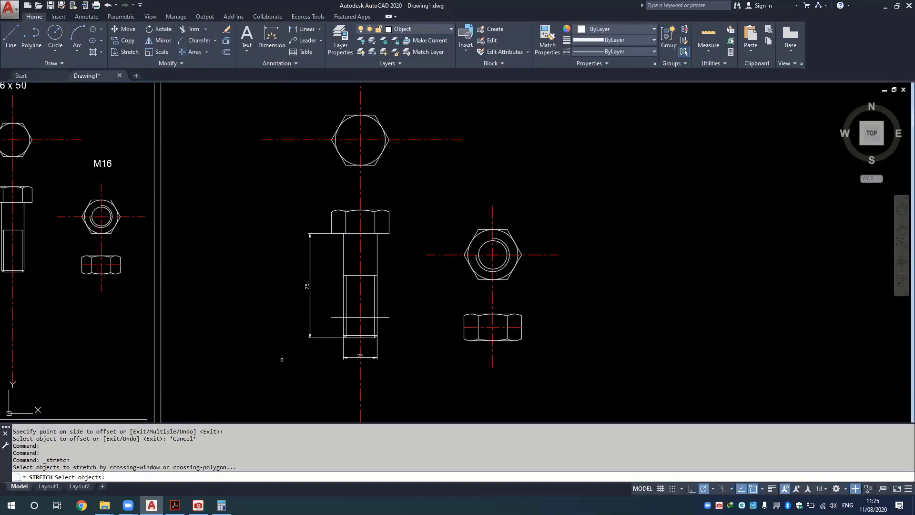
left_click(399, 265)
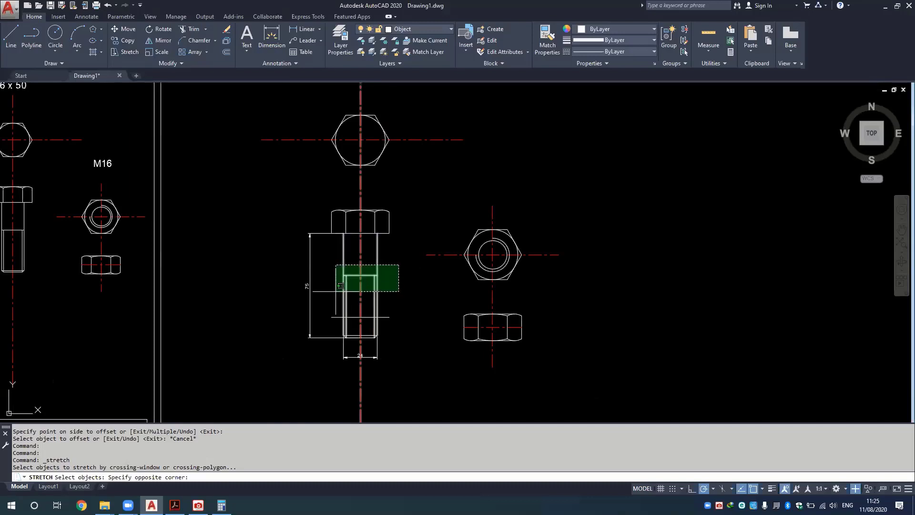
left_click(341, 285)
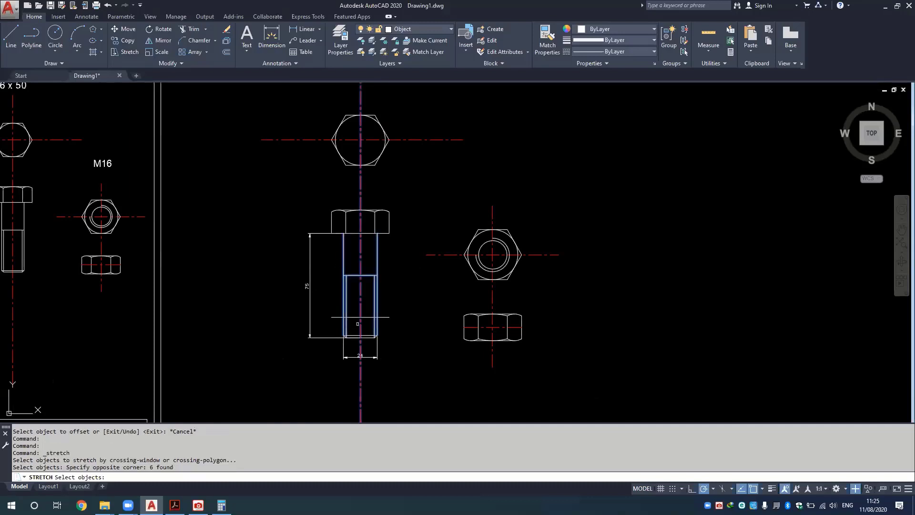
left_click(392, 327)
left_click(329, 346)
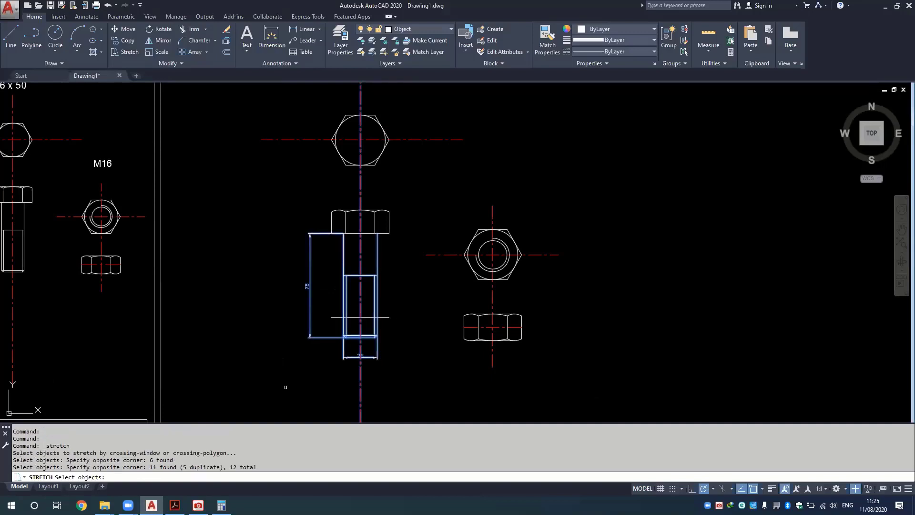
key("Return")
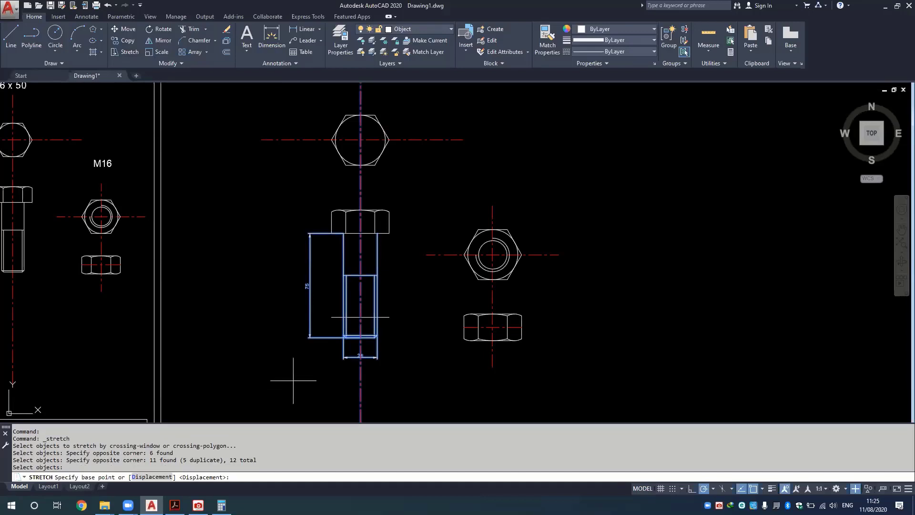
scroll(334, 357, "up", 5)
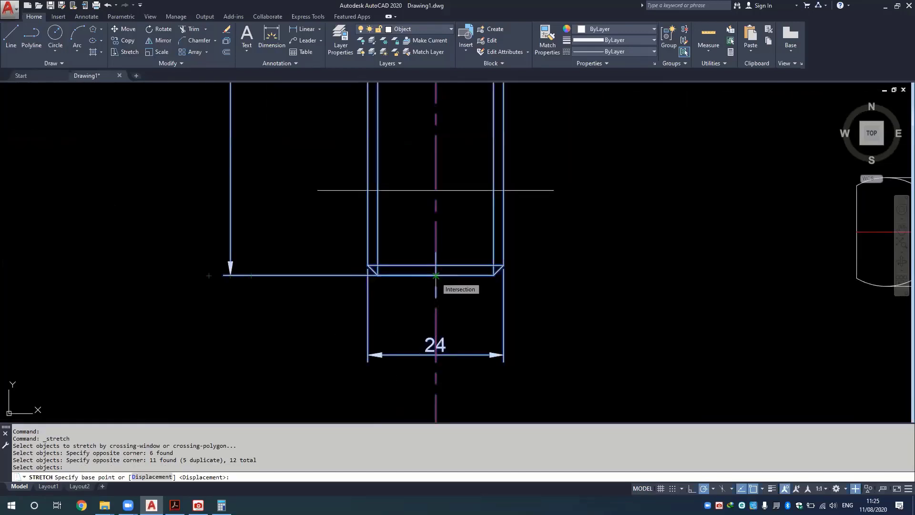
left_click(436, 276)
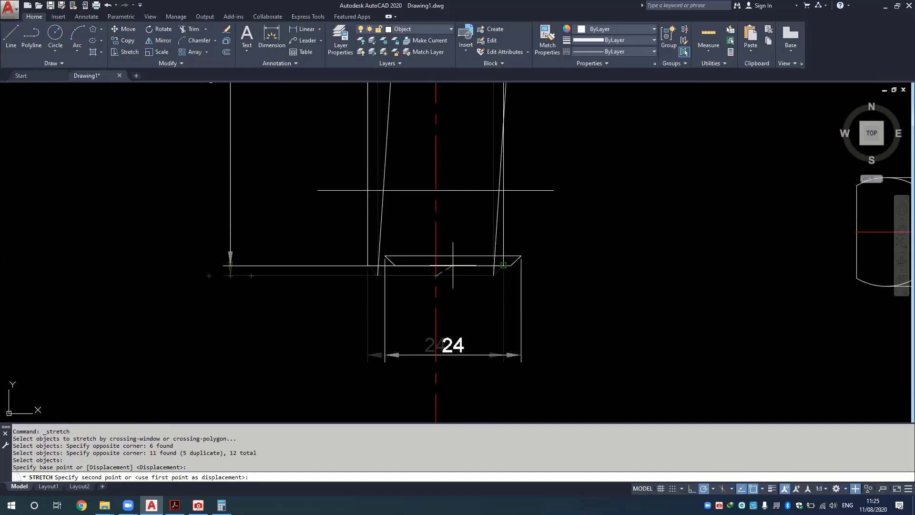
scroll(448, 286, "down", 4)
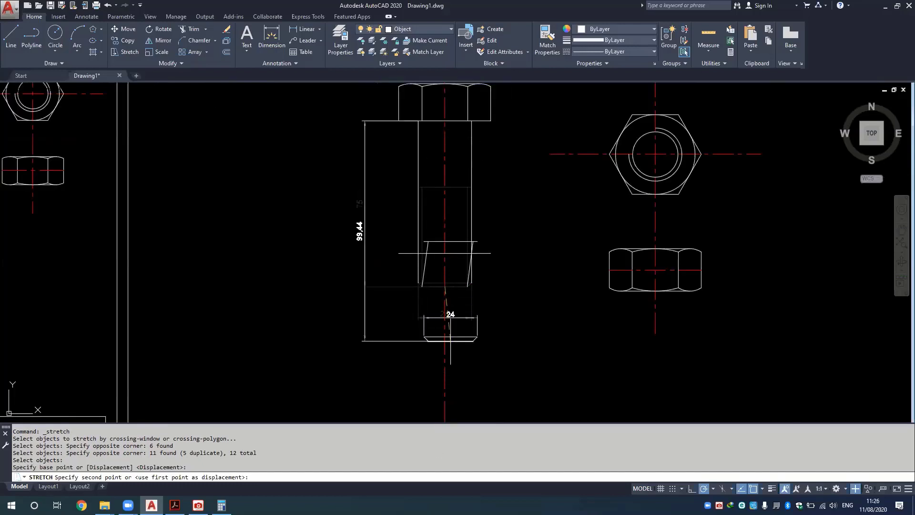
left_click(444, 253)
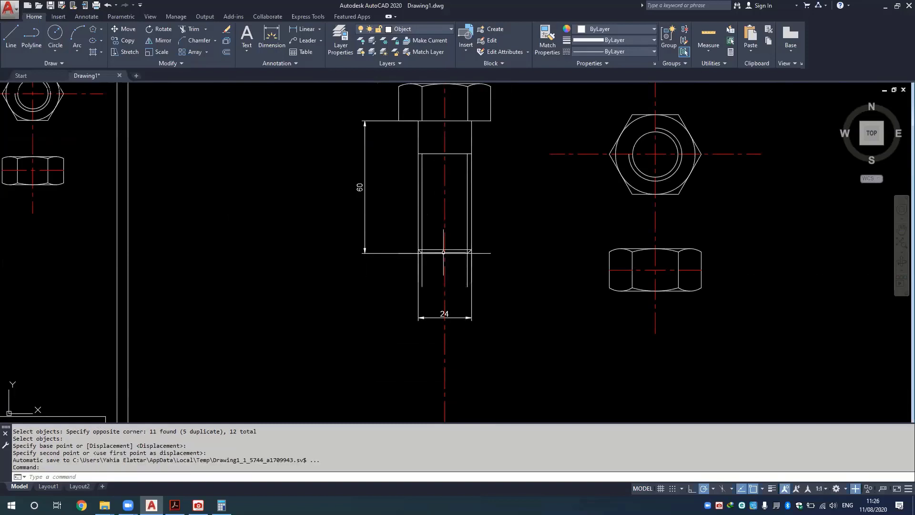
scroll(448, 286, "down", 2)
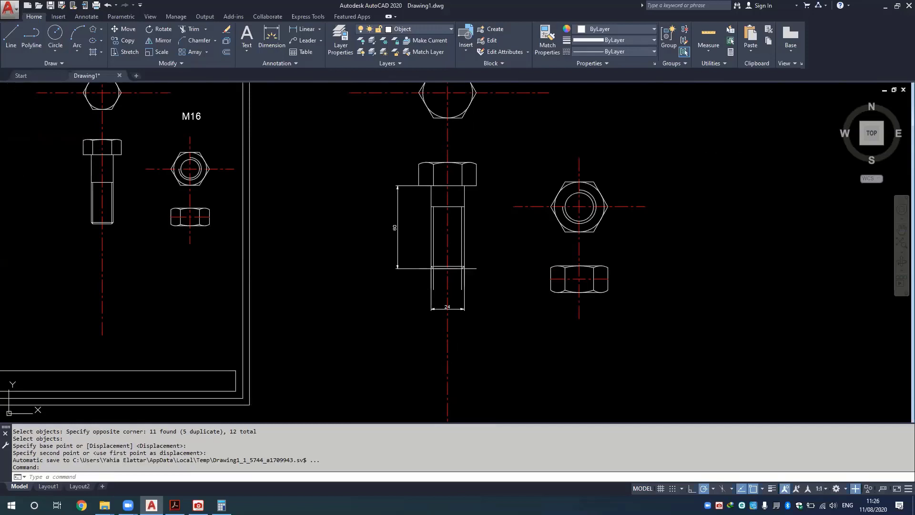
Undo the stretch so the bolt's length dimension returns to 75.
key("ctrl+z")
key("ctrl+z")
scroll(370, 345, "up", 1)
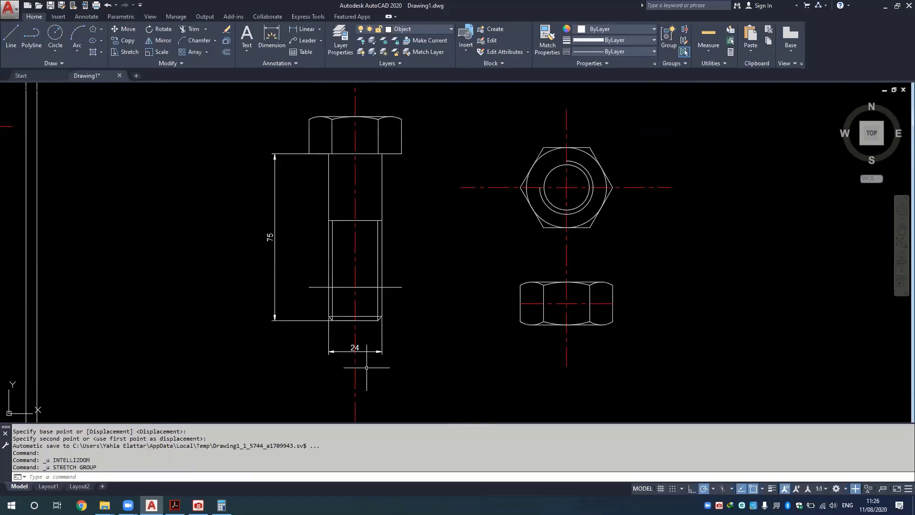
scroll(376, 348, "up", 1)
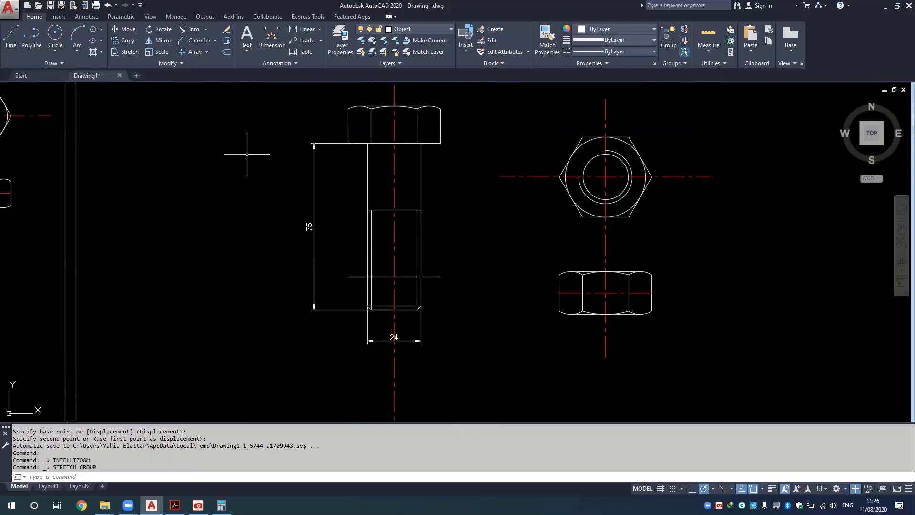
Stretch the bolt's lower end up from its bottom centre so the length reads 60.
left_click(125, 51)
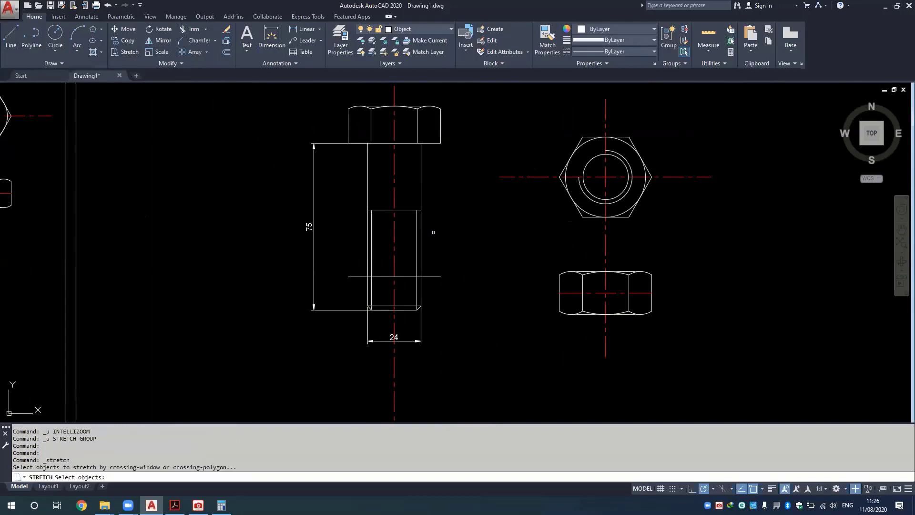
left_click(433, 216)
left_click(454, 231)
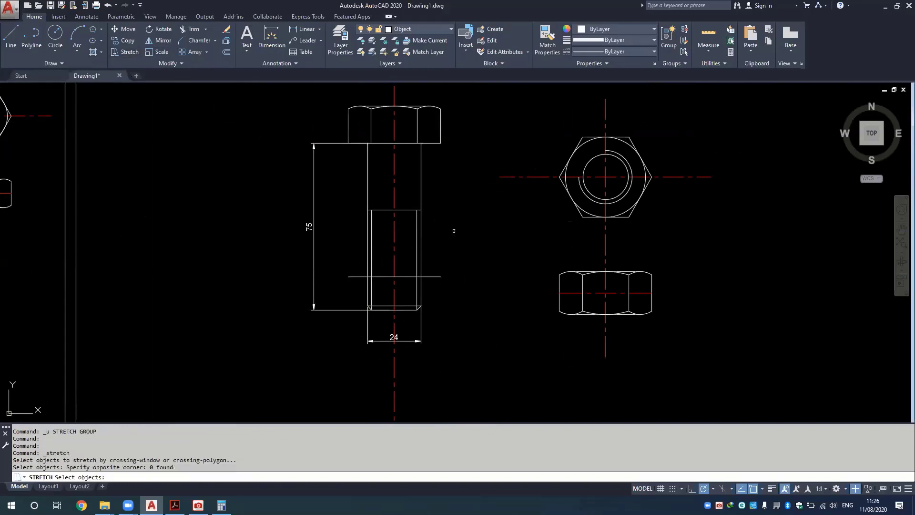
left_click(447, 280)
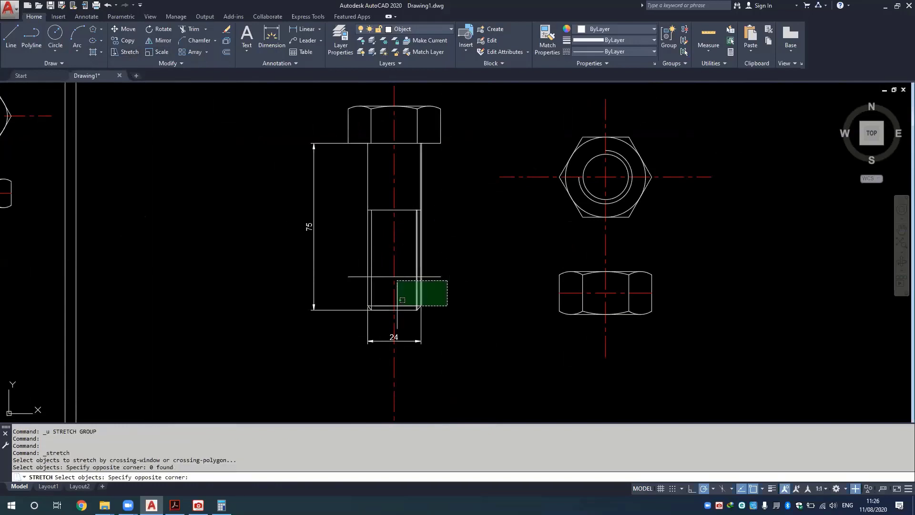
left_click(356, 308)
key("Return")
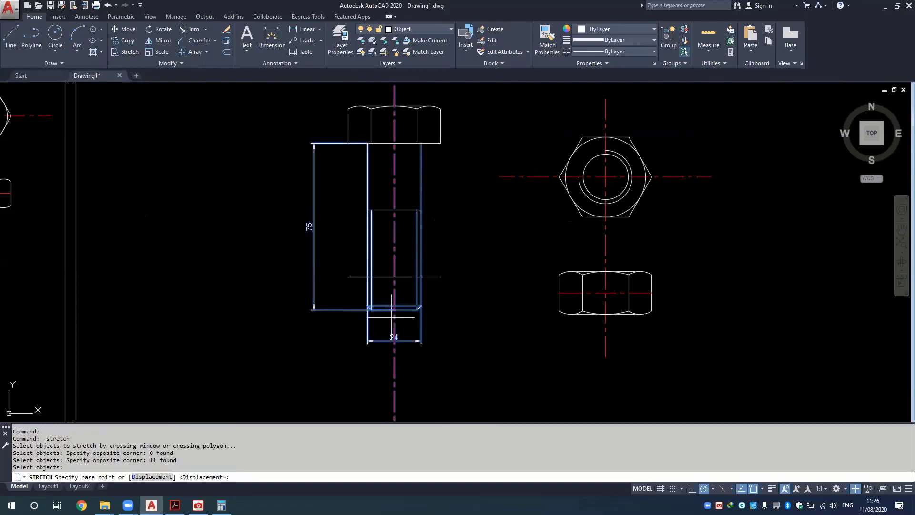
left_click(394, 310)
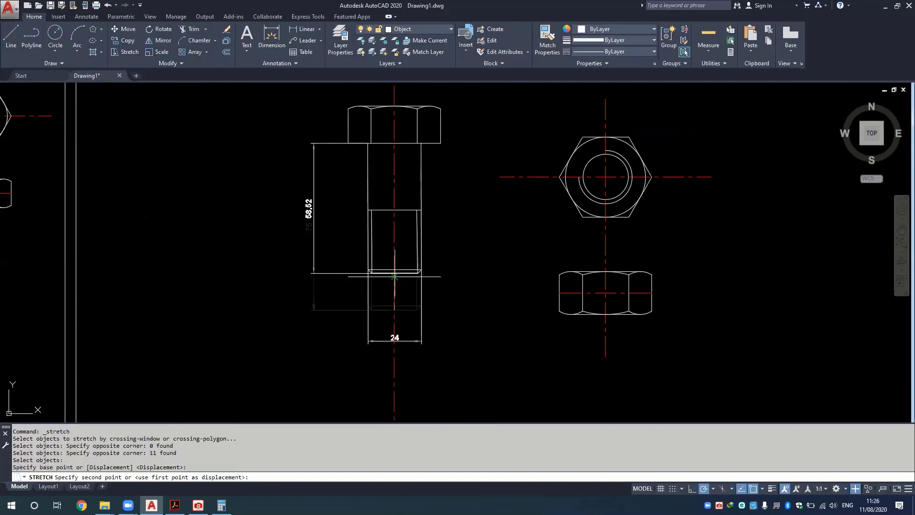
left_click(394, 277)
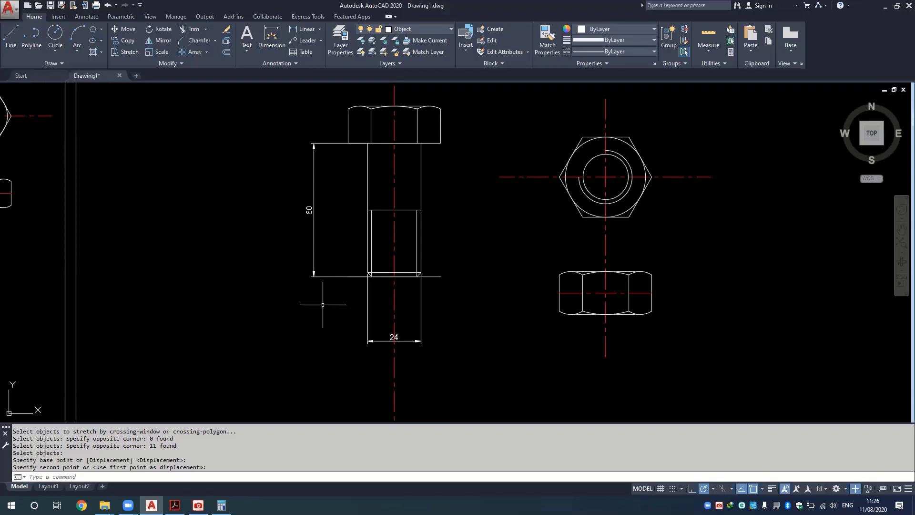
Offset the bolt head's underside line 90 units downward as a new shank-end guide.
type("o")
key("Return")
type("90")
key("Return")
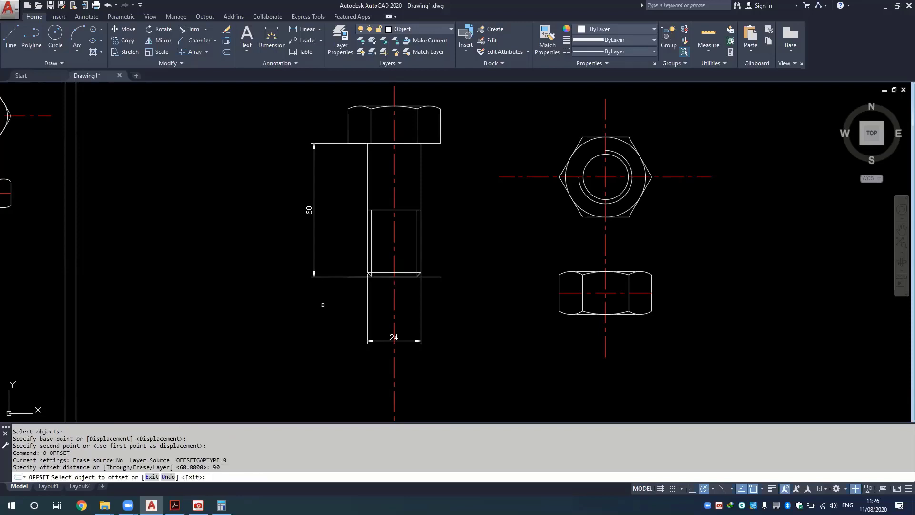
left_click(392, 143)
left_click(454, 387)
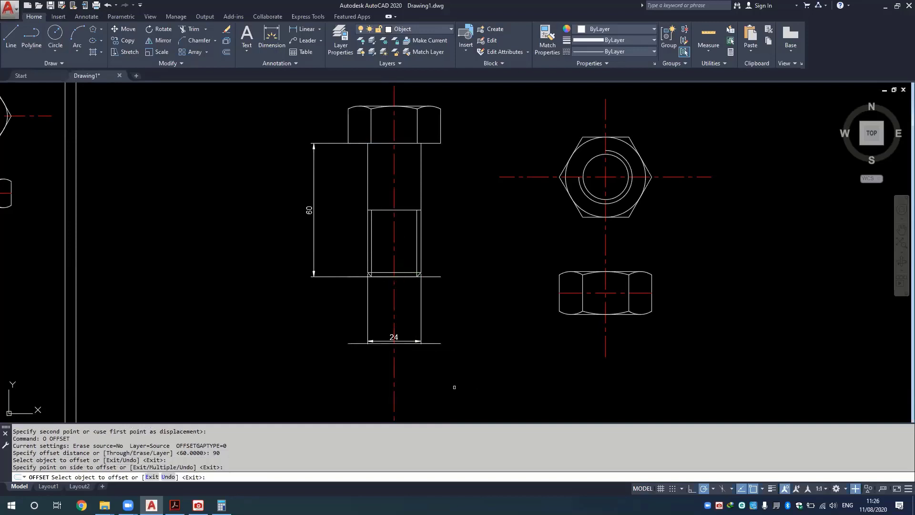
key("Escape")
Delete the old lower shank rectangle and the extra line across the shank end.
left_click_drag(442, 327, 414, 311)
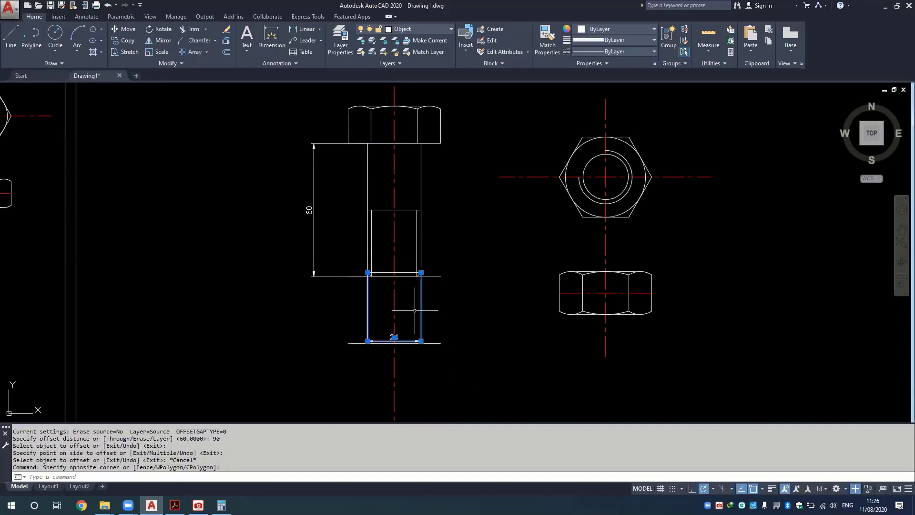
key("Delete")
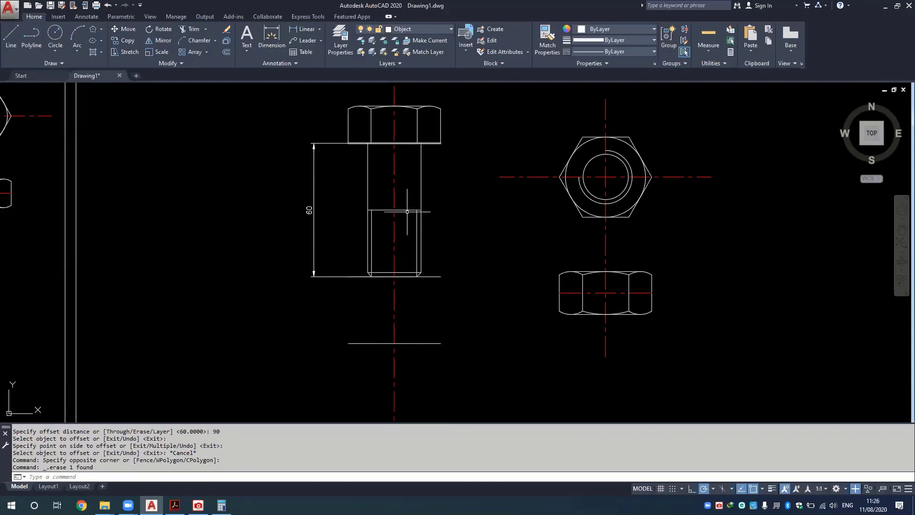
left_click(432, 277)
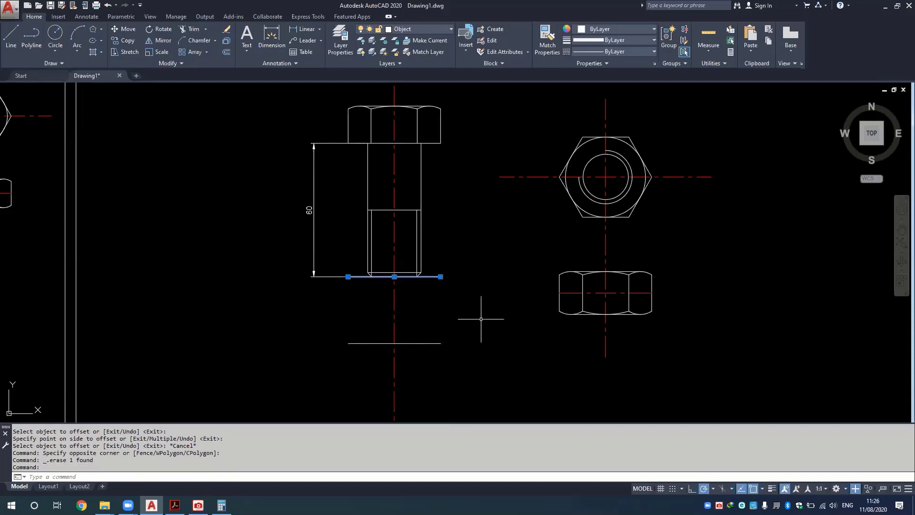
key("Delete")
Stretch the shank end down to the new line so its dimension reads 90.
left_click(125, 51)
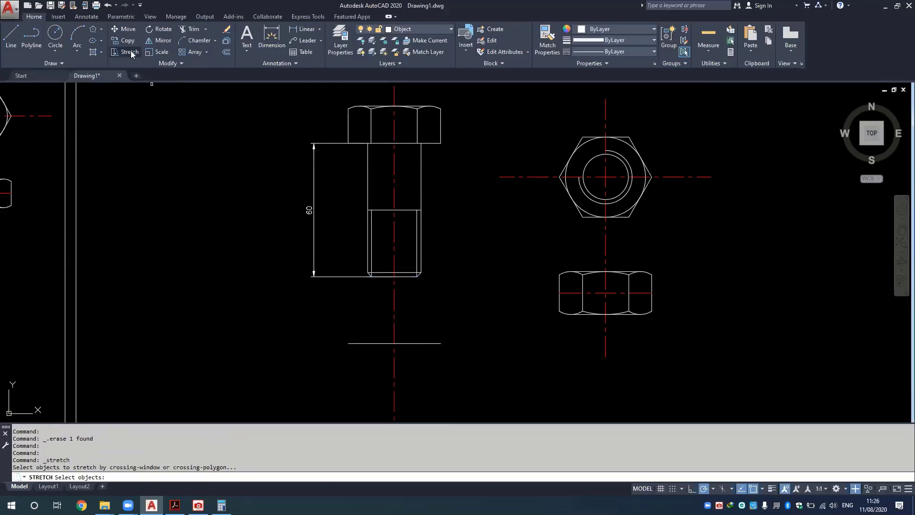
left_click(435, 259)
left_click(305, 285)
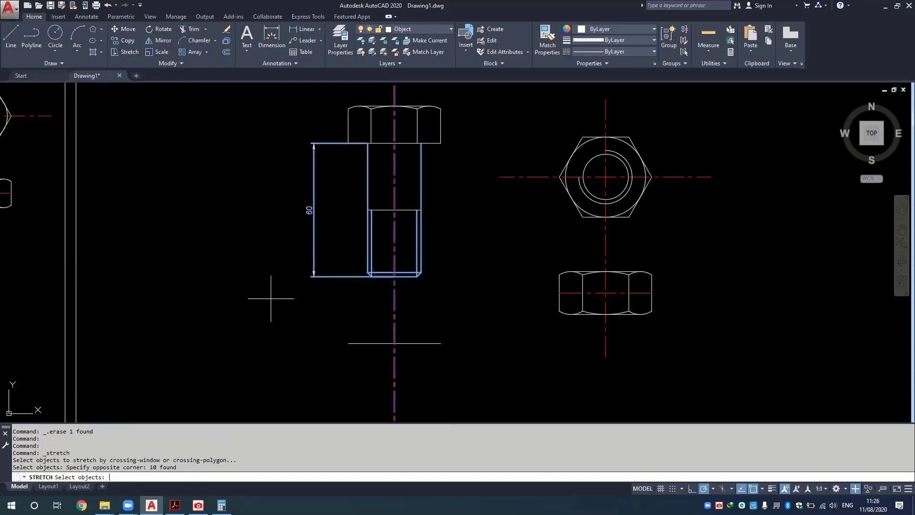
key("Return")
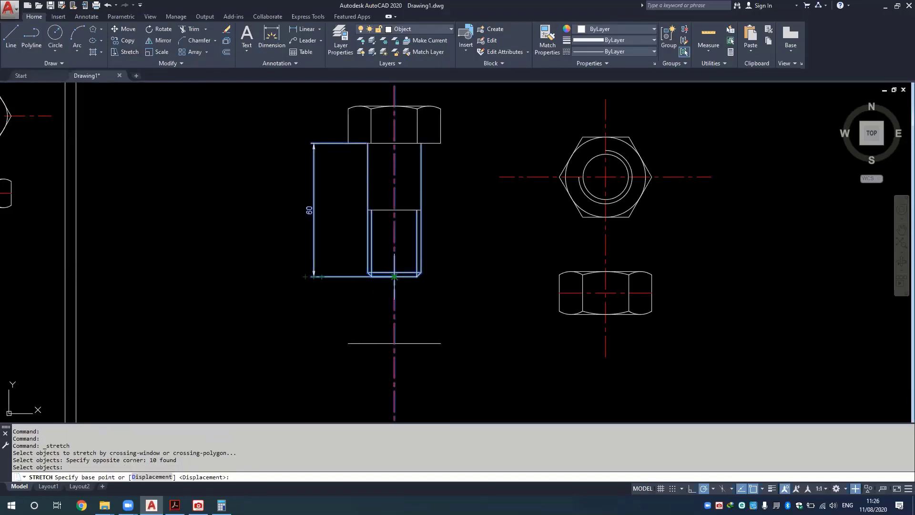
left_click(394, 276)
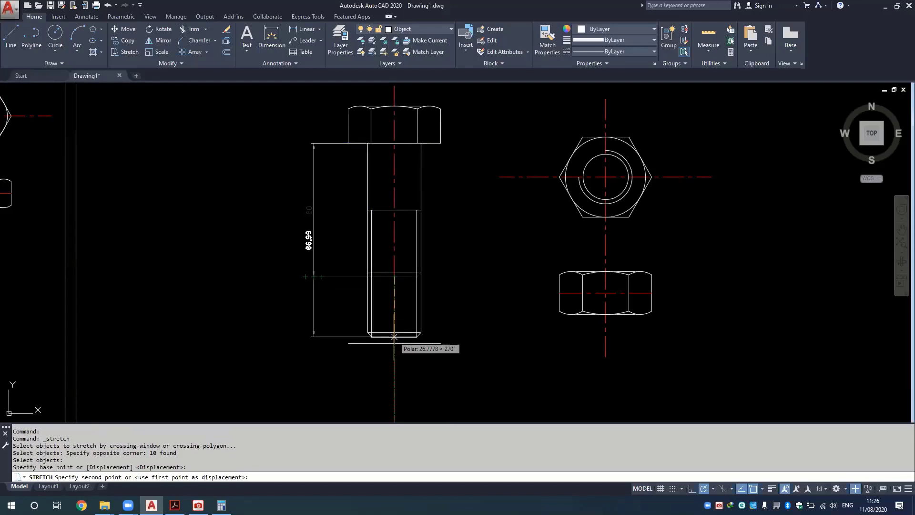
left_click(394, 342)
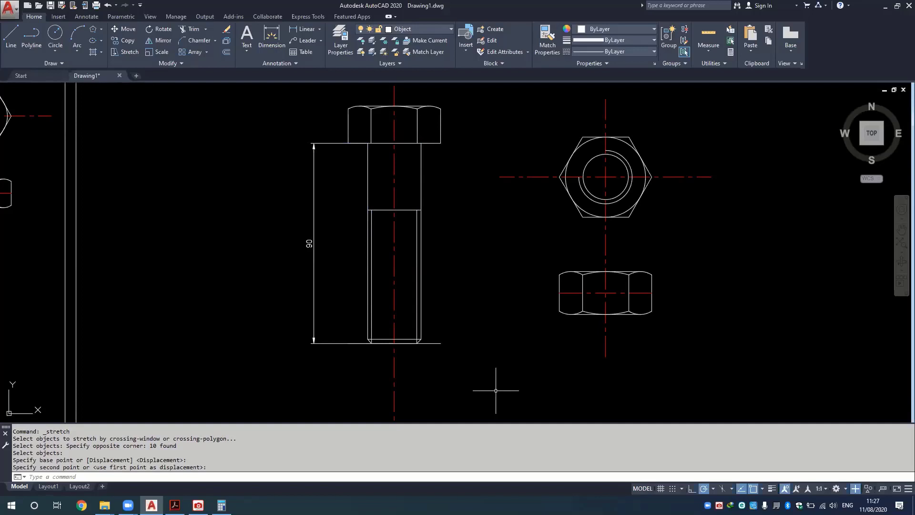
Delete the stray line at the bolt's base and pan up to the M24 top view.
scroll(458, 343, "down", 2)
left_click(456, 340)
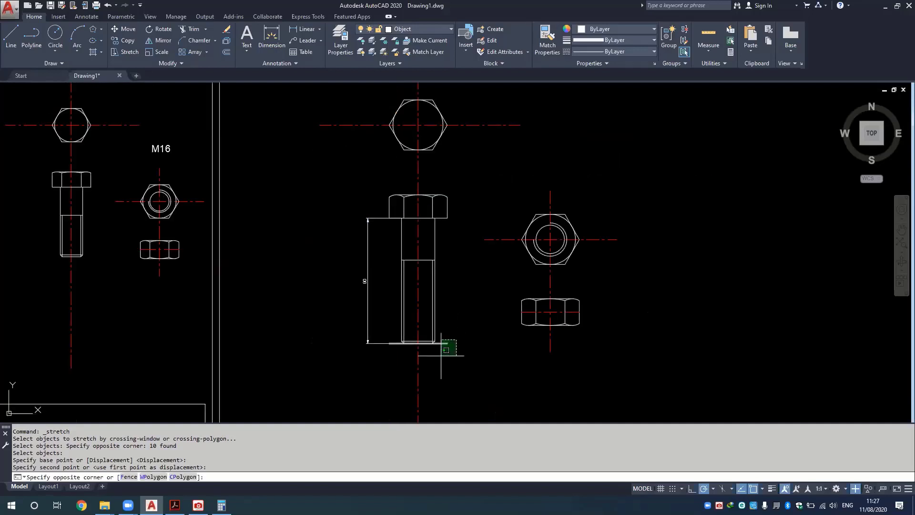
key("Delete")
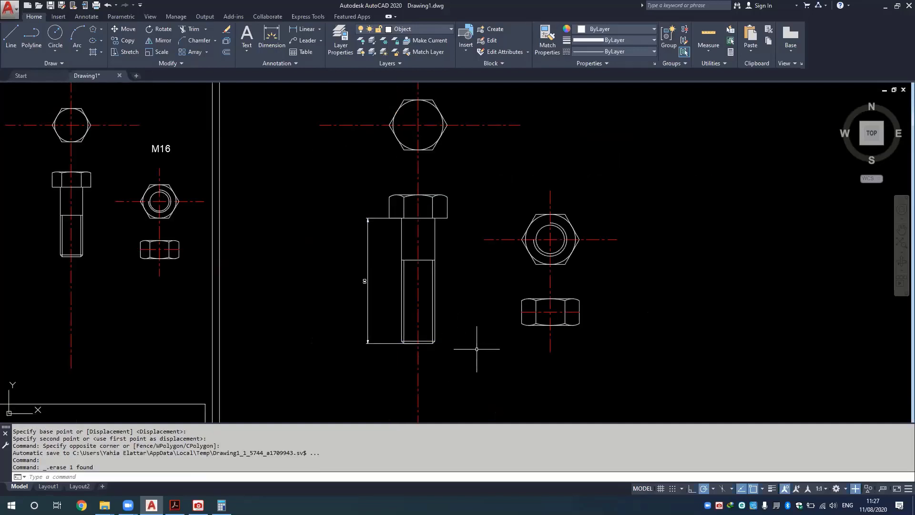
middle_click_drag(436, 98, 444, 169)
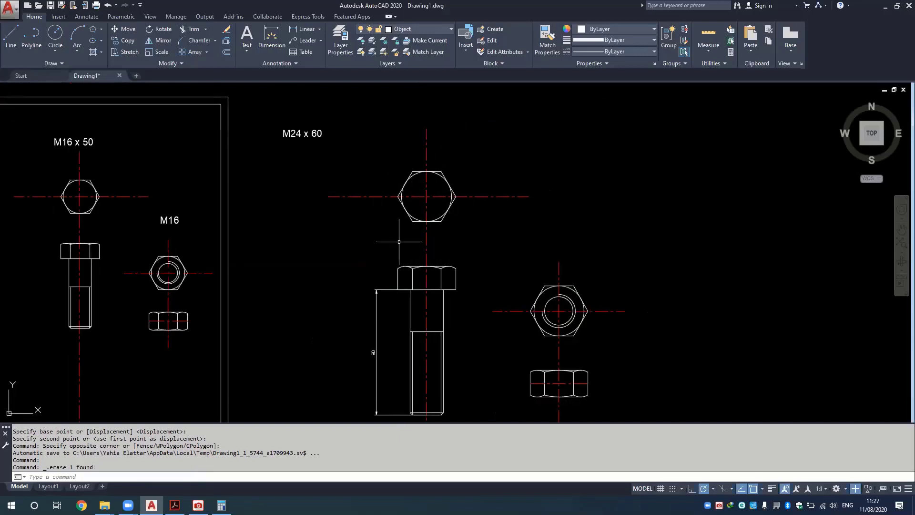
scroll(418, 216, "up", 2)
scroll(414, 188, "up", 2)
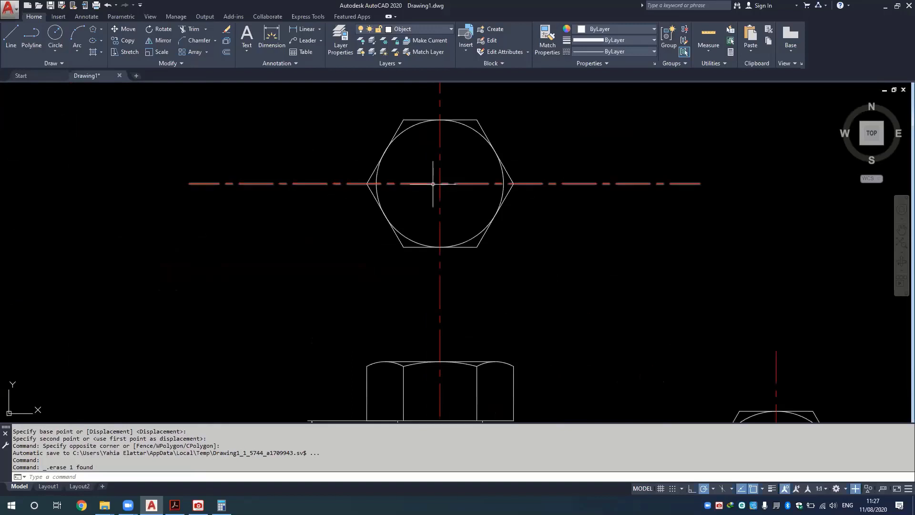
scroll(439, 148, "down", 4)
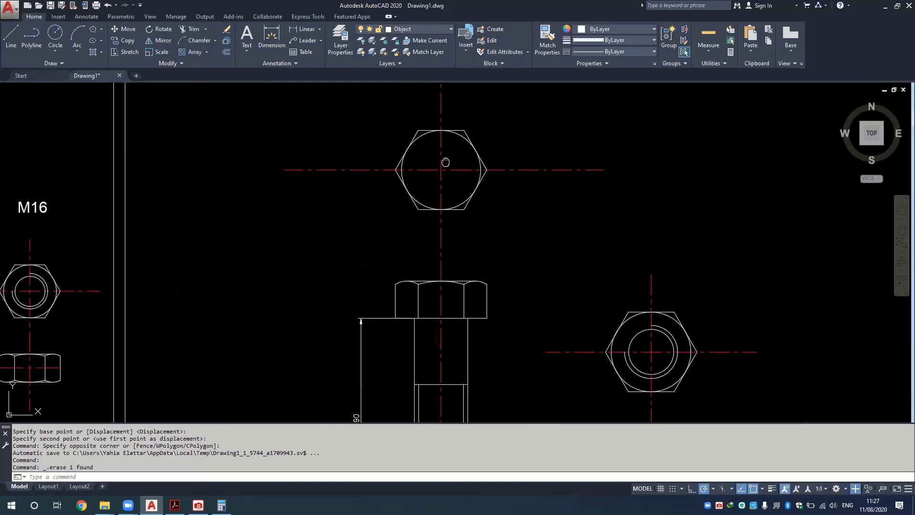
middle_click_drag(418, 87, 414, 153)
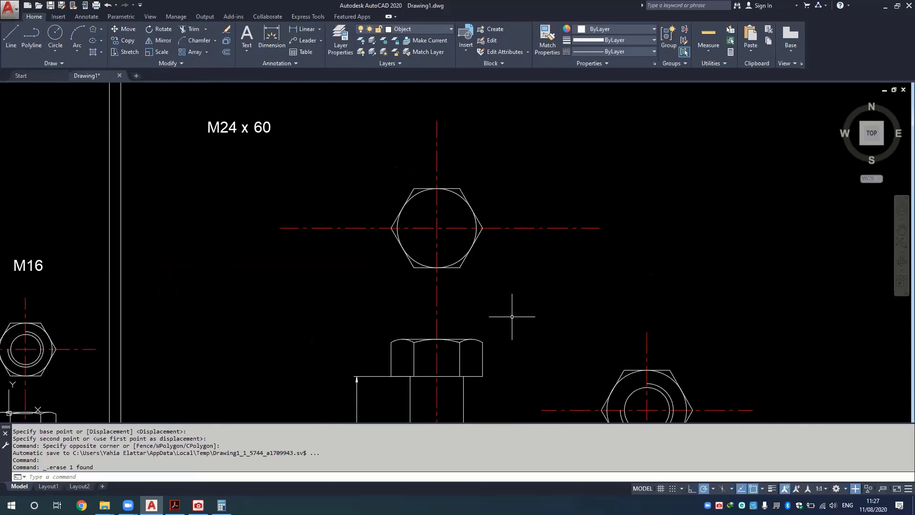
Offset the circle in the M24 top view 5 units outward as a trim boundary.
type("o")
key("Return")
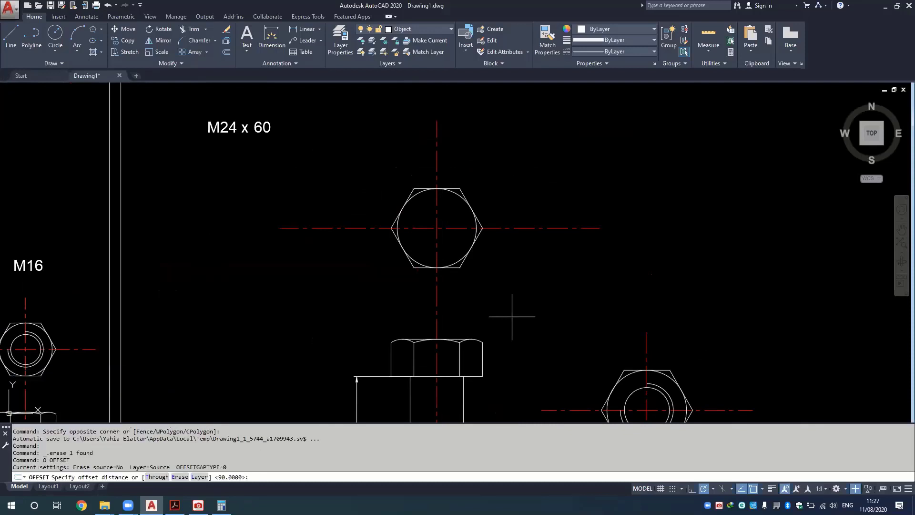
key("Return")
left_click(471, 246)
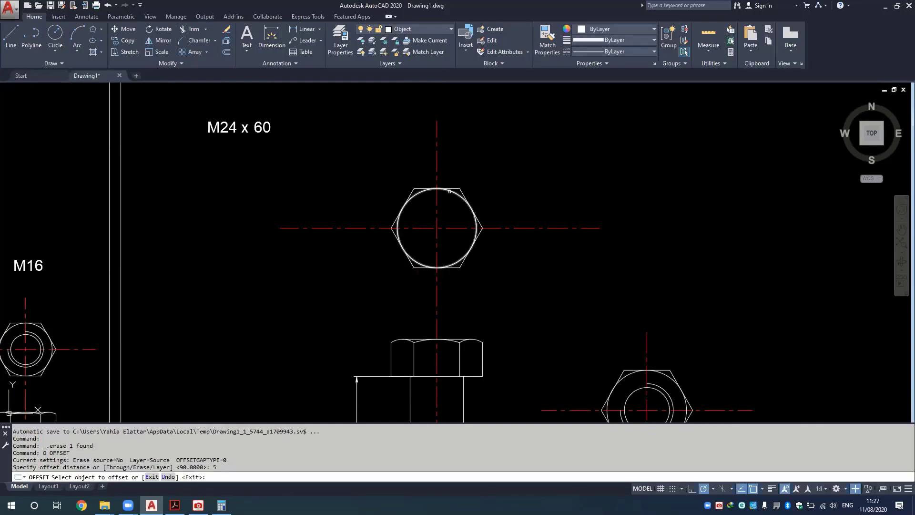
left_click(519, 286)
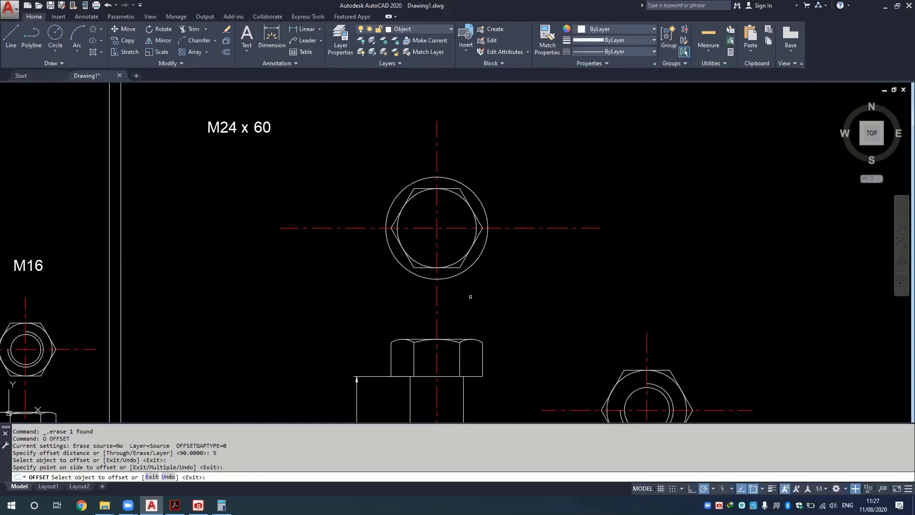
key("Return")
Trim the hexagon's centreline ends that extend beyond the outer circle.
type("tr")
key("Return")
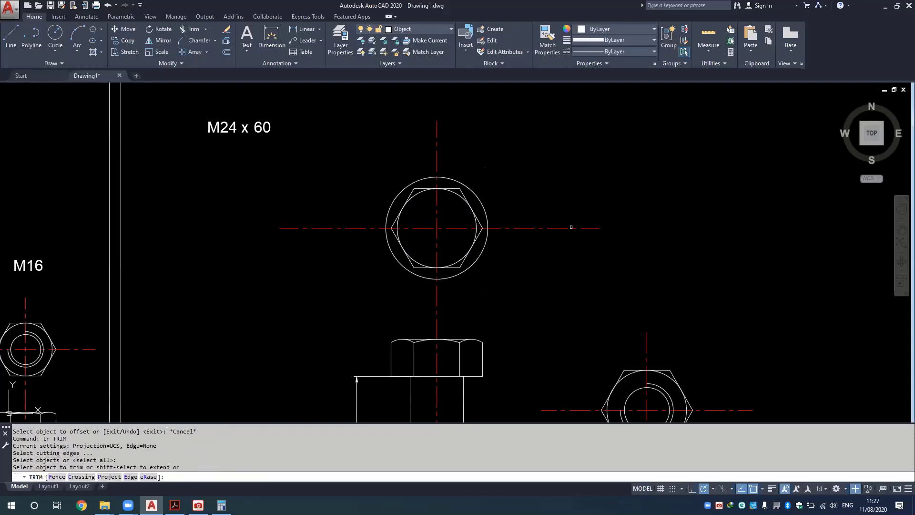
key("Return")
left_click(573, 222)
left_click(506, 139)
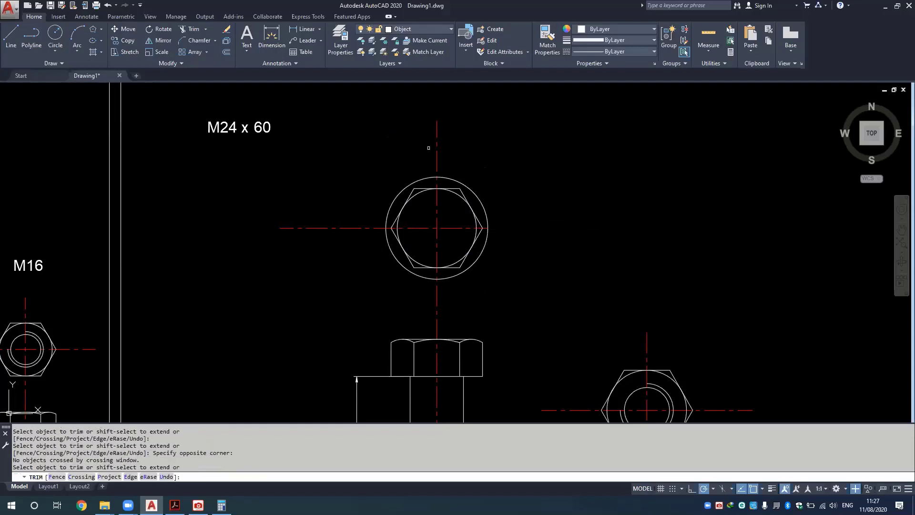
left_click(437, 151)
left_click(357, 194)
left_click(329, 237)
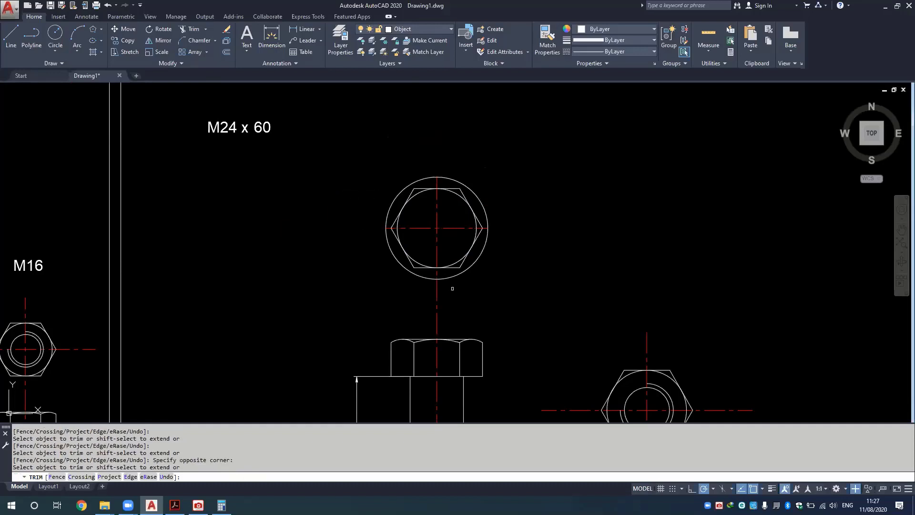
key("Escape")
Erase the temporary outer circle around the hexagon.
left_click(475, 263)
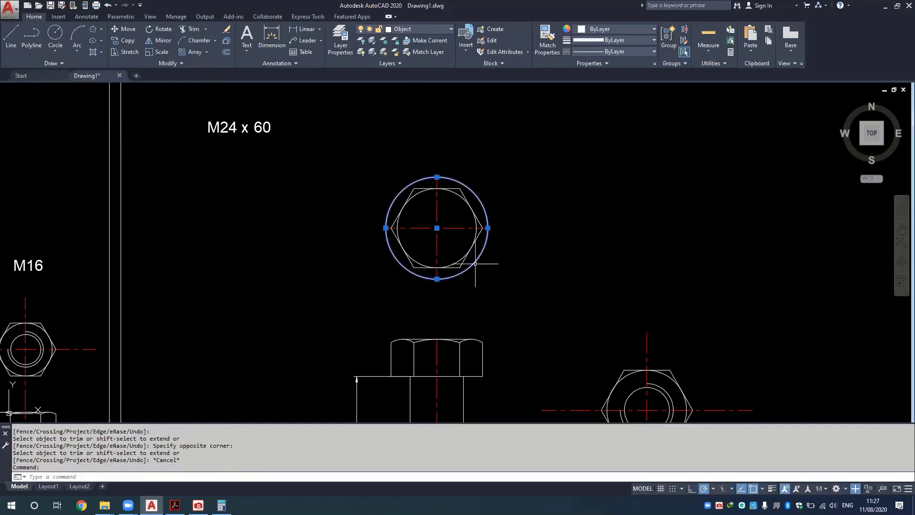
key("Delete")
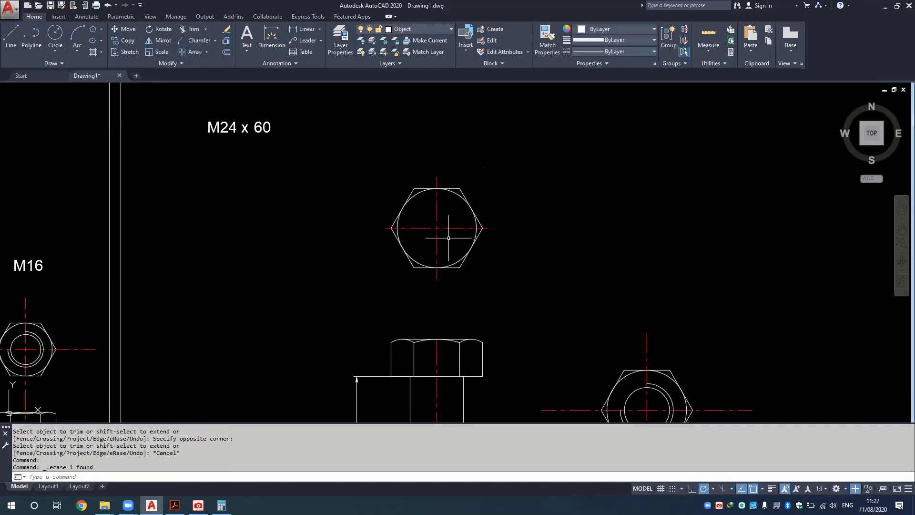
middle_click_drag(448, 238, 285, 100)
scroll(556, 259, "up", 2)
Offset the nut's inner circle 5 units outward as a helper boundary.
type("o")
key("Return")
type("5")
key("Return")
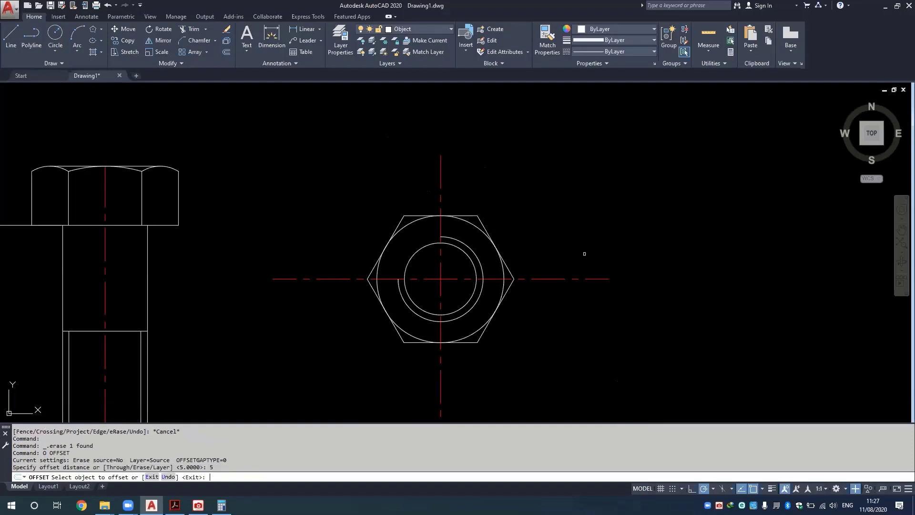
left_click(458, 219)
left_click(510, 188)
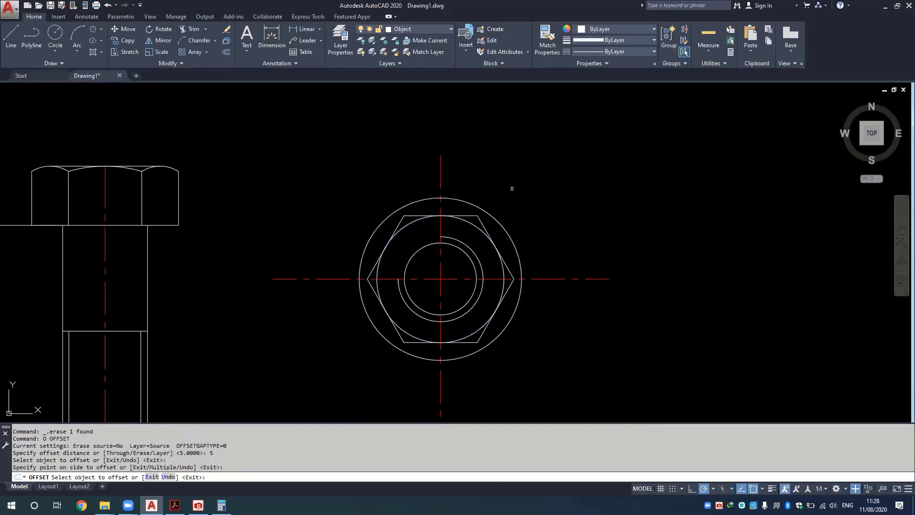
key("Escape")
Trim the right, upper, left and lower centreline ends outside the helper circle.
scroll(526, 217, "down", 4)
type("tr")
key("Return")
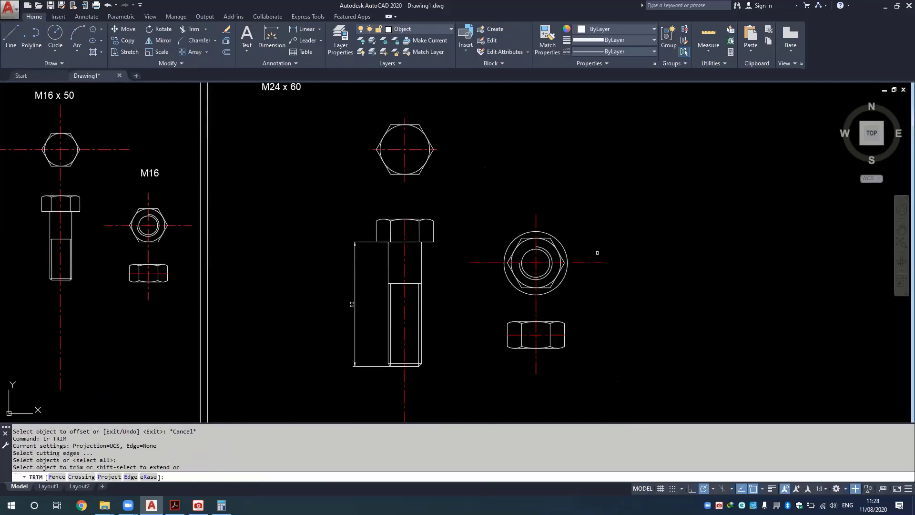
scroll(525, 217, "up", 2)
left_click(613, 229)
left_click(556, 192)
left_click(473, 191)
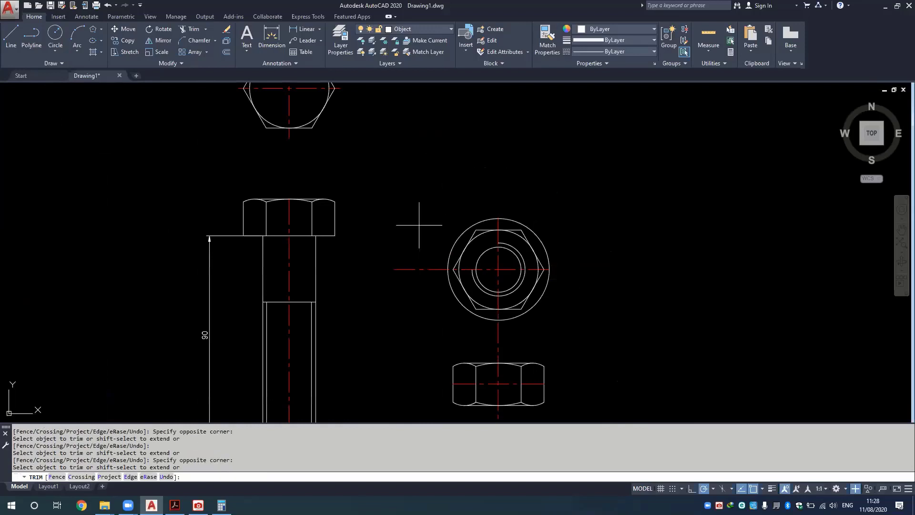
left_click(419, 270)
left_click(519, 312)
left_click(476, 355)
key("Escape")
Erase the helper circle around the nut's hexagon view.
left_click(527, 312)
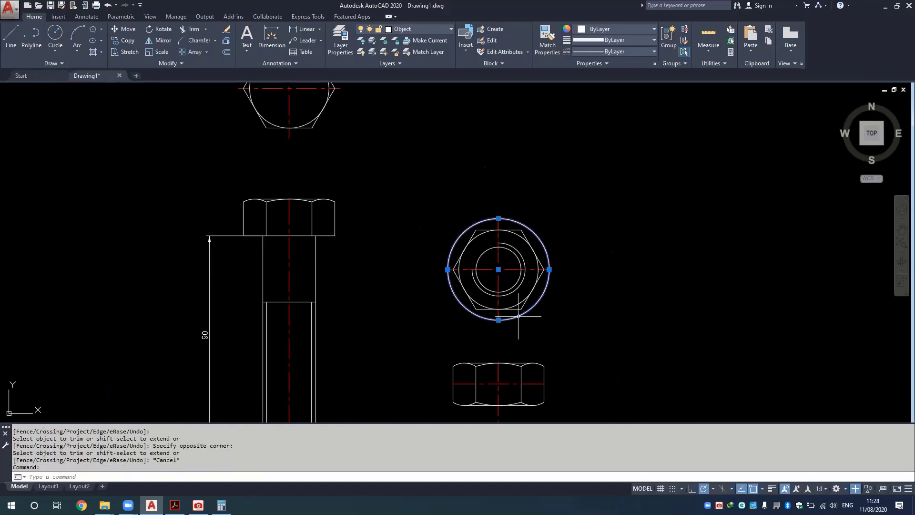
key("Delete")
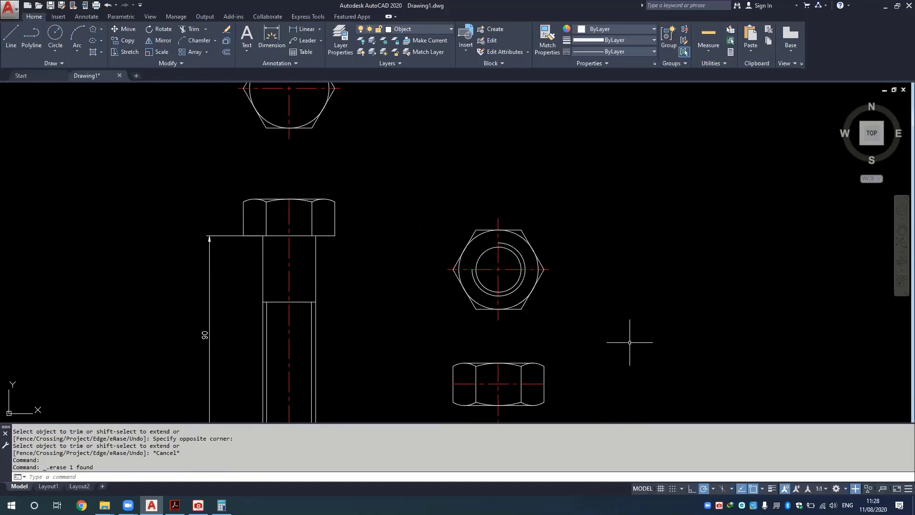
scroll(477, 267, "down", 3)
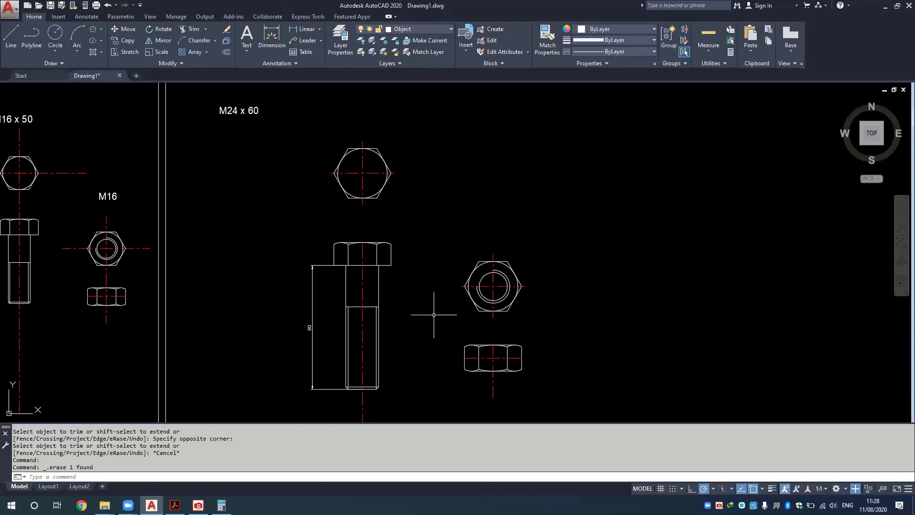
Offset the M24 bolt head's top edge and the shank's bottom edge outward by 5 units.
middle_click_drag(408, 364, 438, 312)
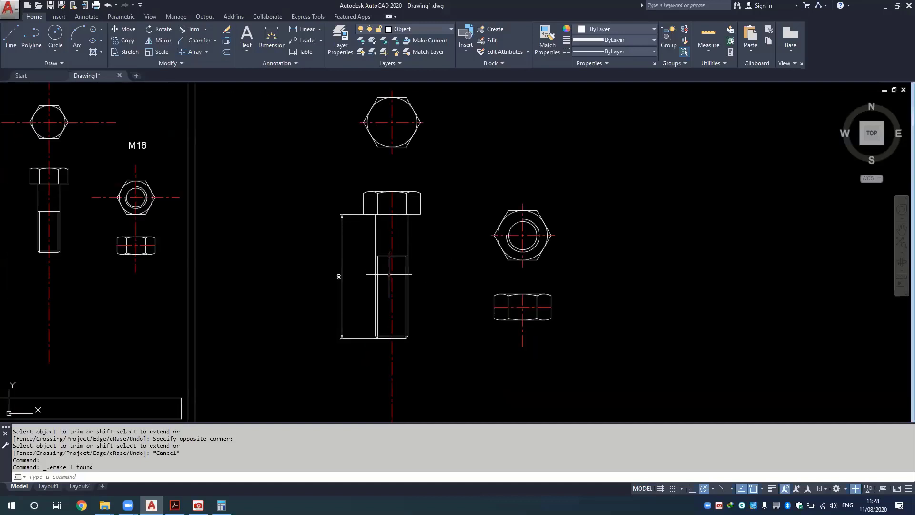
type("o")
key("Return")
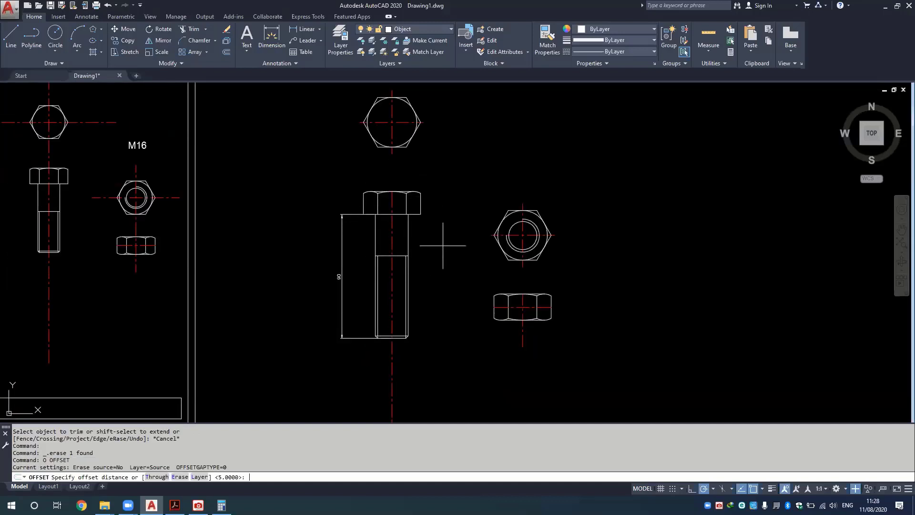
key("Return")
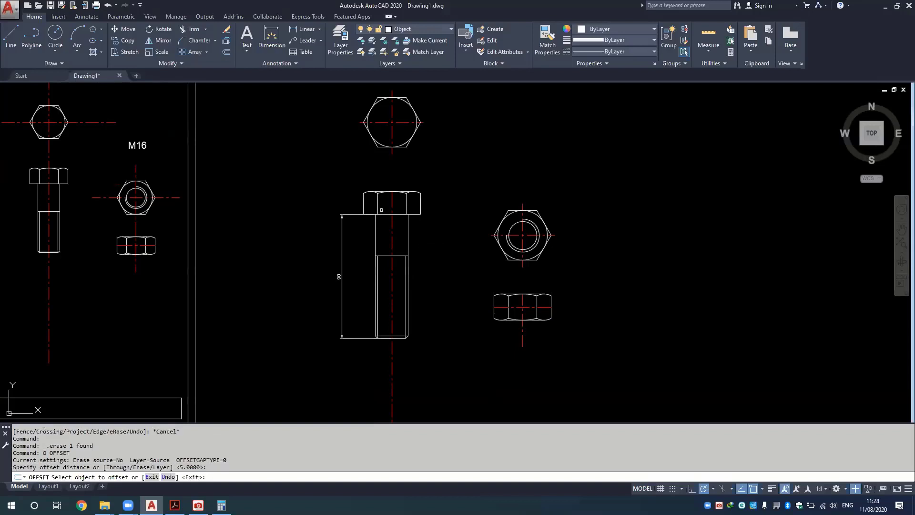
scroll(381, 210, "up", 2)
left_click(391, 195)
left_click(410, 177)
middle_click_drag(443, 346, 453, 253)
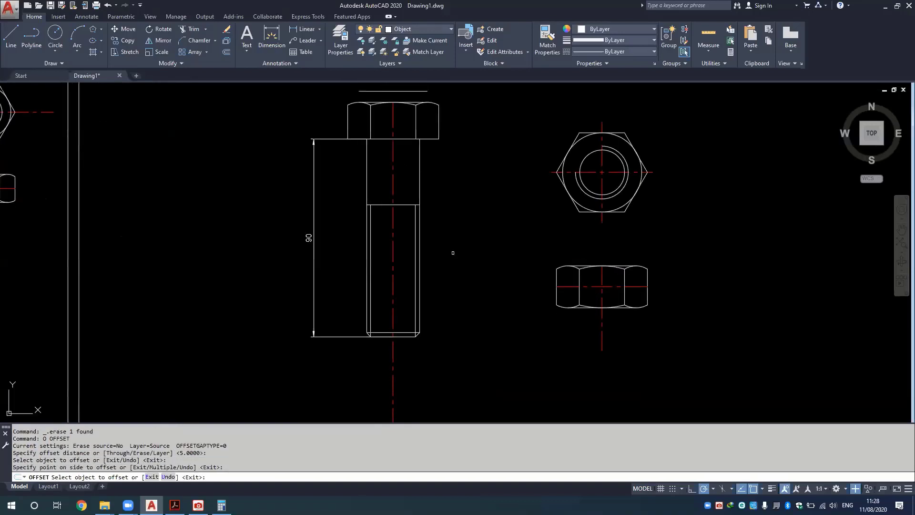
left_click(404, 336)
left_click(407, 357)
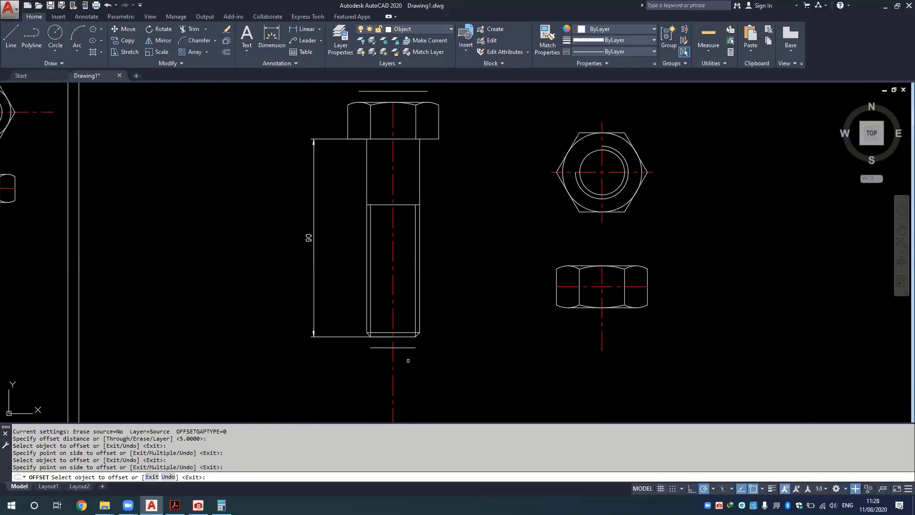
key("Escape")
Trim the centreline's lower end and extend its upper end to the two offset lines.
type("tr")
key("Return")
left_click(408, 360)
left_click(386, 362)
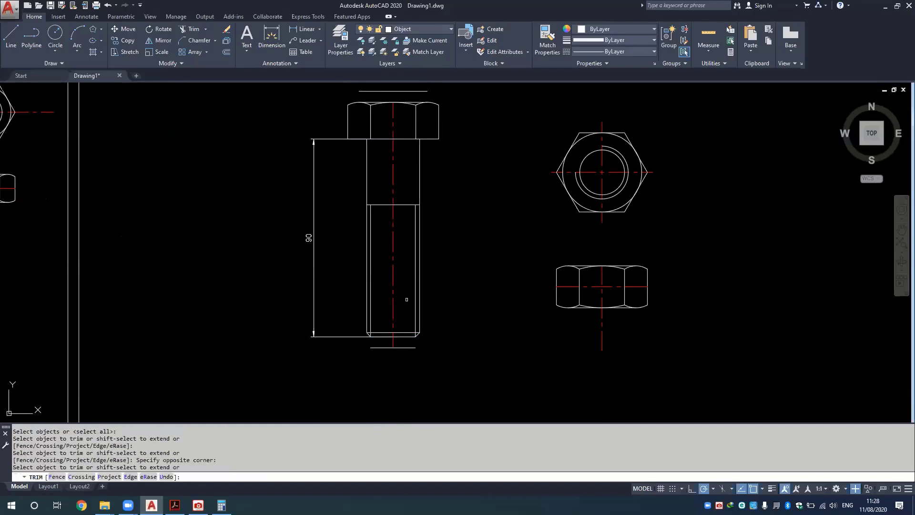
key("Escape")
middle_click_drag(432, 195, 429, 250)
type("ex")
key("Return")
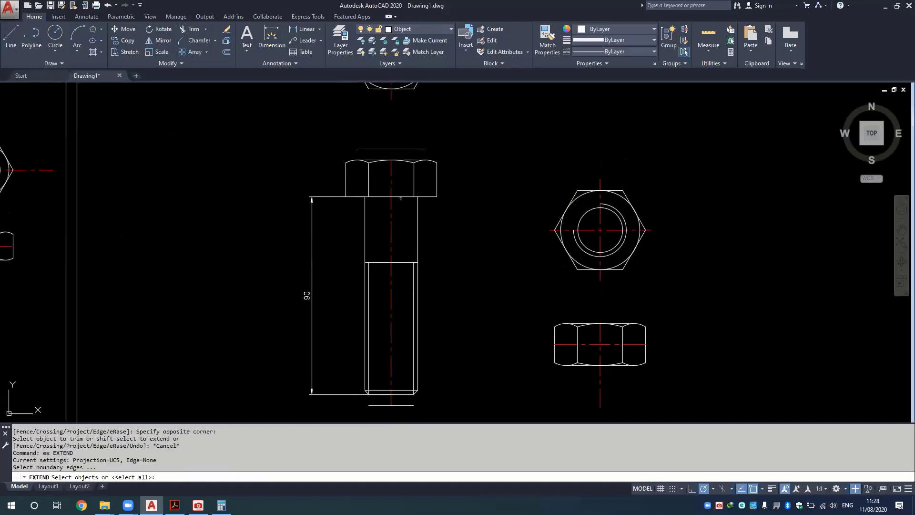
key("Return")
left_click(391, 168)
key("Escape")
Erase the two temporary offset lines above the head and below the shank.
left_click_drag(353, 141, 432, 156)
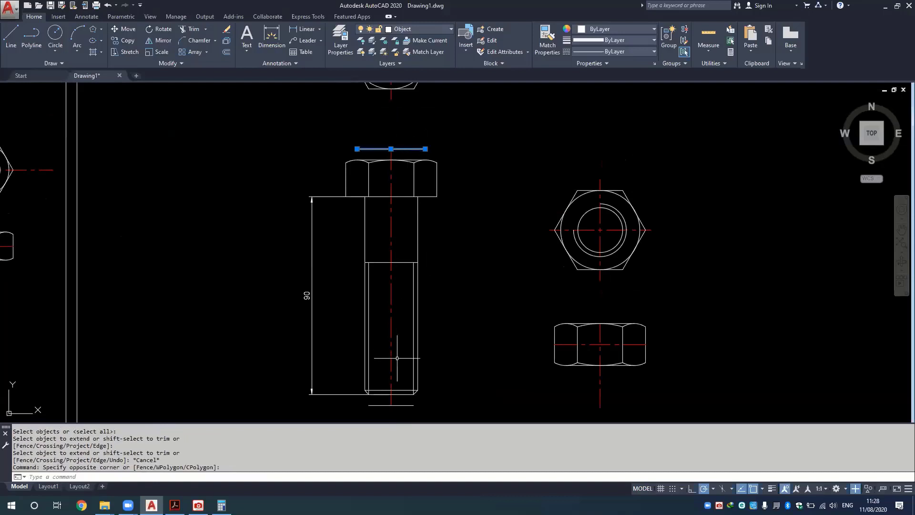
left_click(371, 415)
key("Delete")
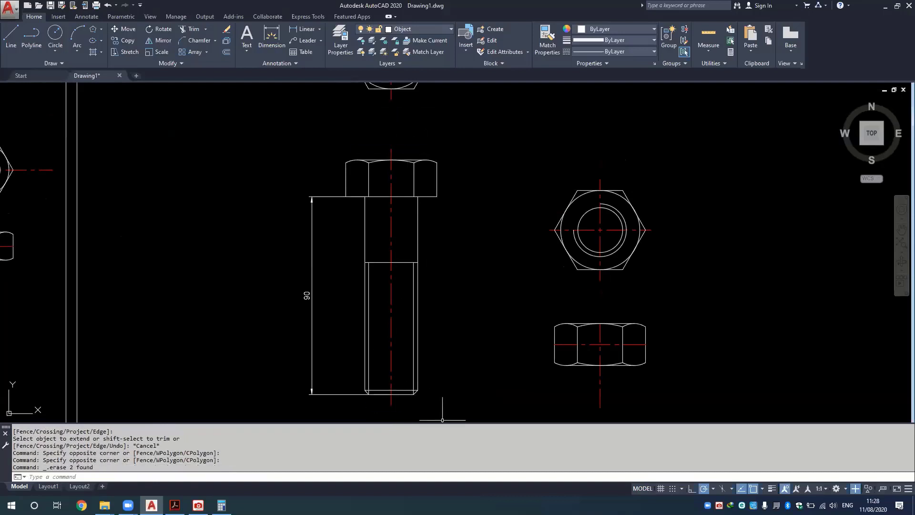
scroll(450, 326, "down", 2)
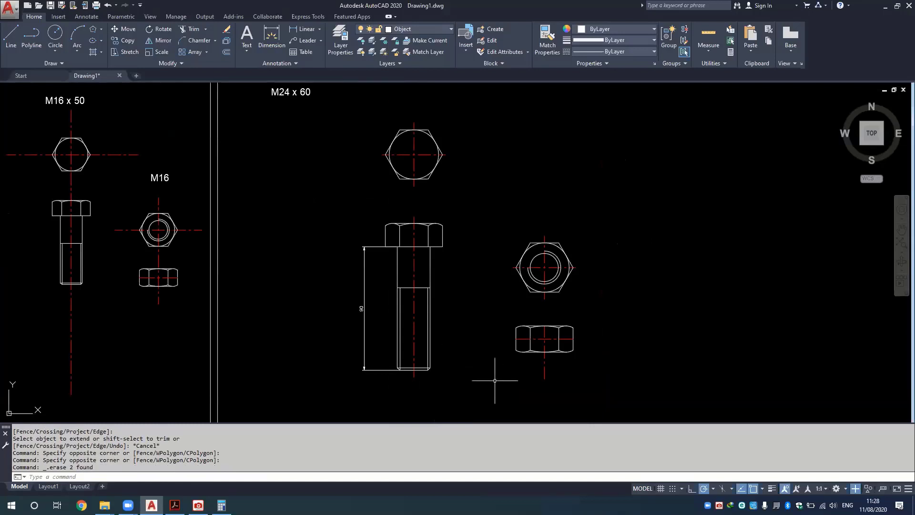
Delete the centrelines from the M24 nut's side view.
scroll(541, 347, "up", 2)
left_click_drag(555, 329, 534, 341)
left_click(535, 341)
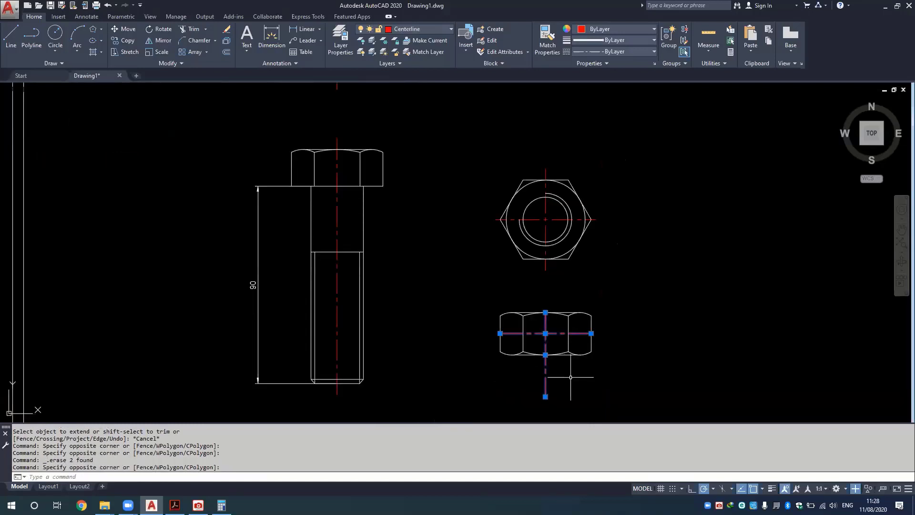
key("Delete")
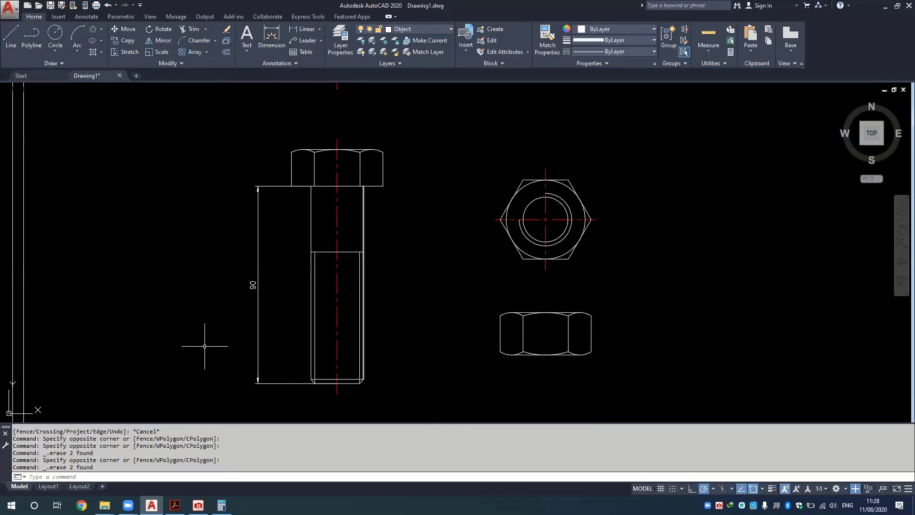
Delete the M16 nut's side-view centrelines and zoom out to show both bolt-and-nut sets.
middle_click_drag(205, 347, 547, 327)
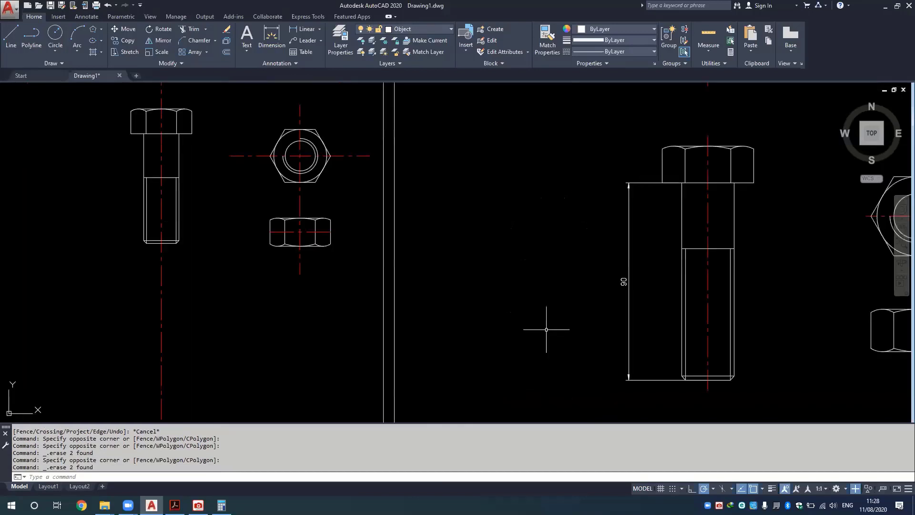
left_click(313, 223)
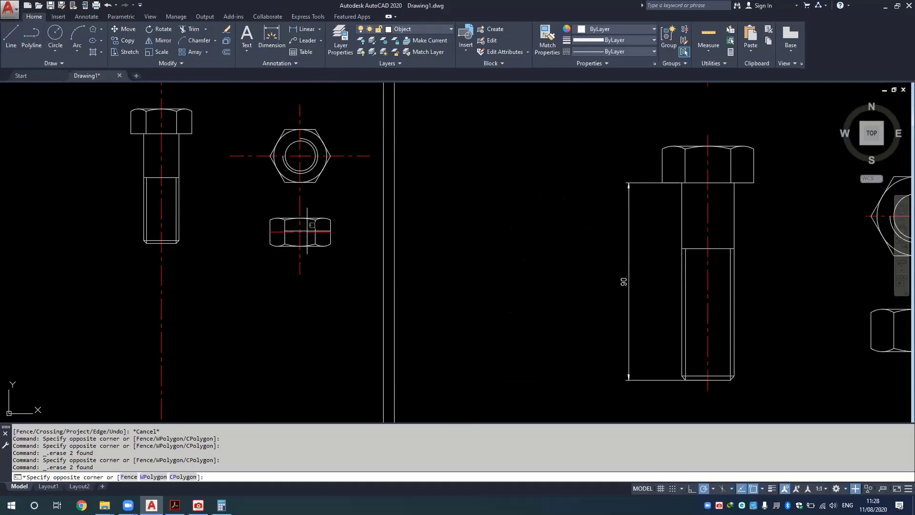
left_click(292, 240)
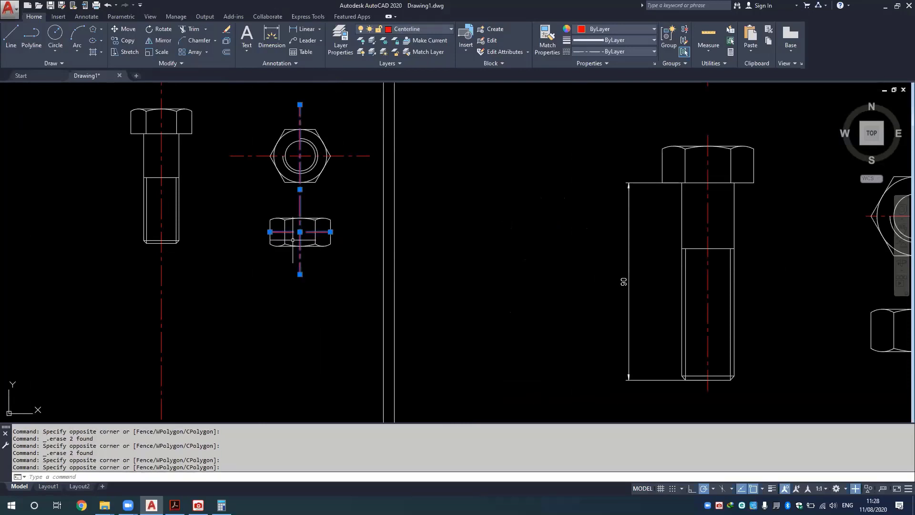
key("Delete")
key("ctrl+z")
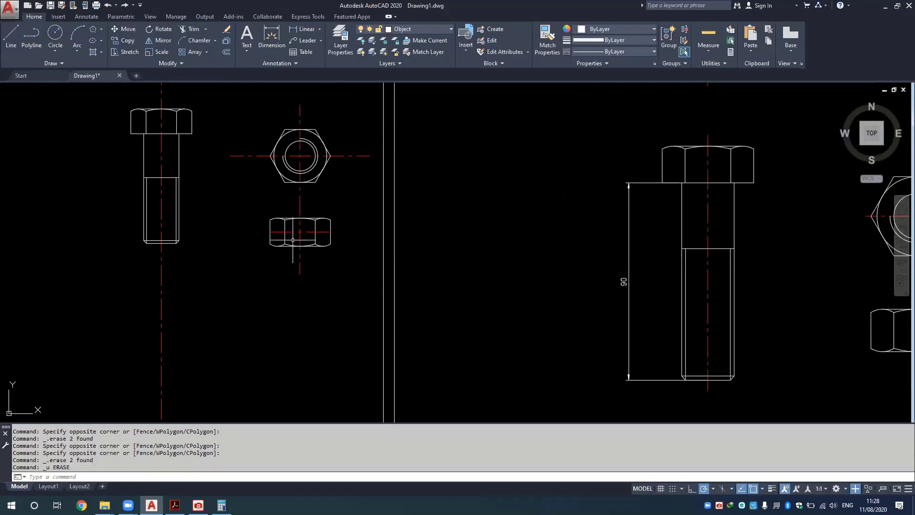
type("tr")
key("Return")
key("Escape")
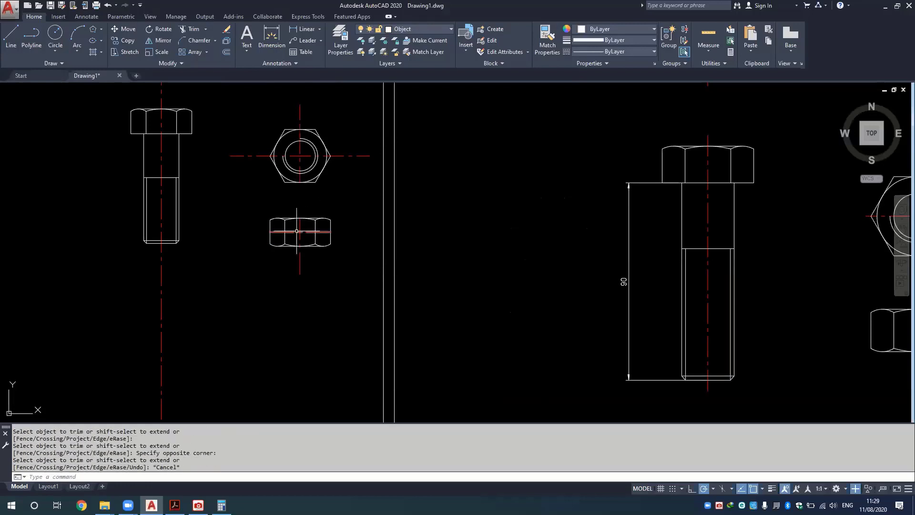
left_click(296, 228)
left_click(304, 263)
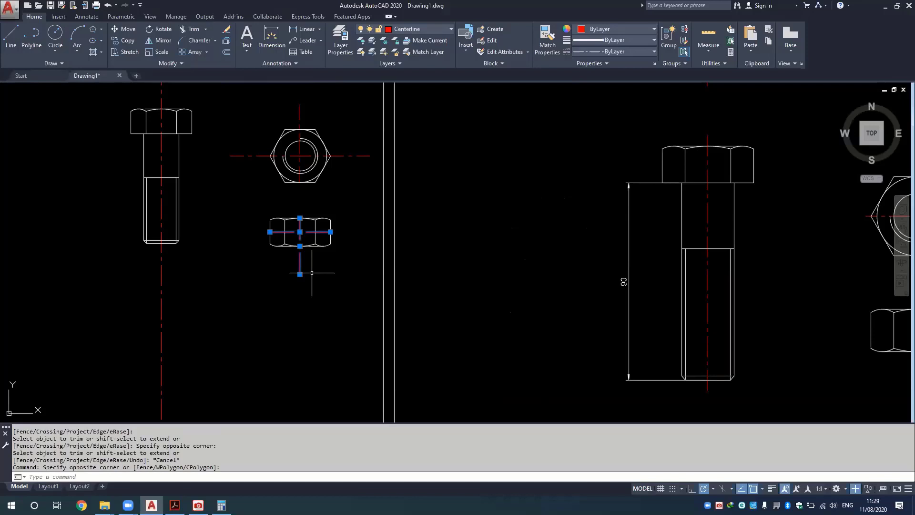
key("Delete")
scroll(315, 265, "down", 2)
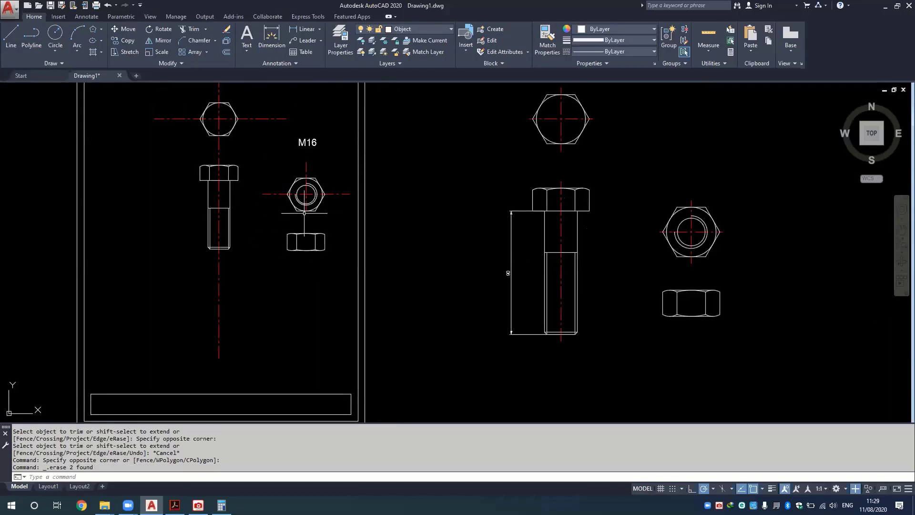
scroll(396, 221, "down", 2)
middle_click_drag(701, 267, 576, 295)
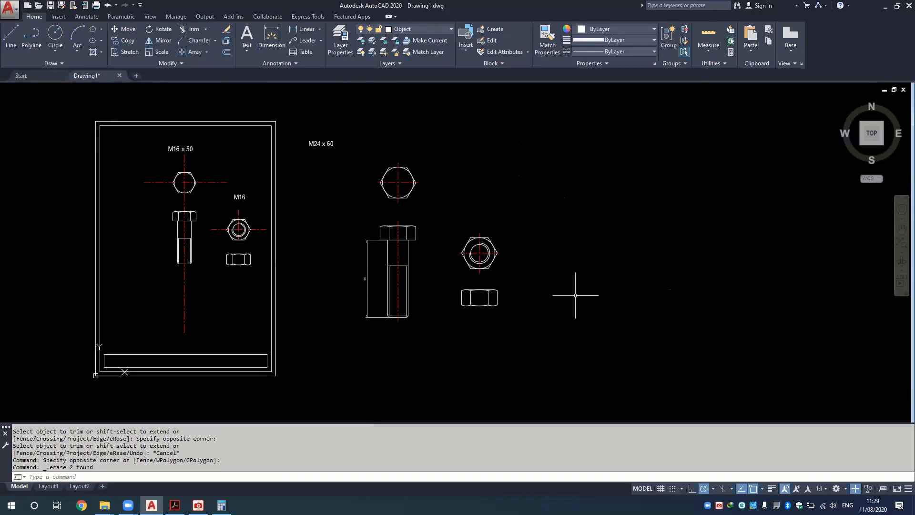